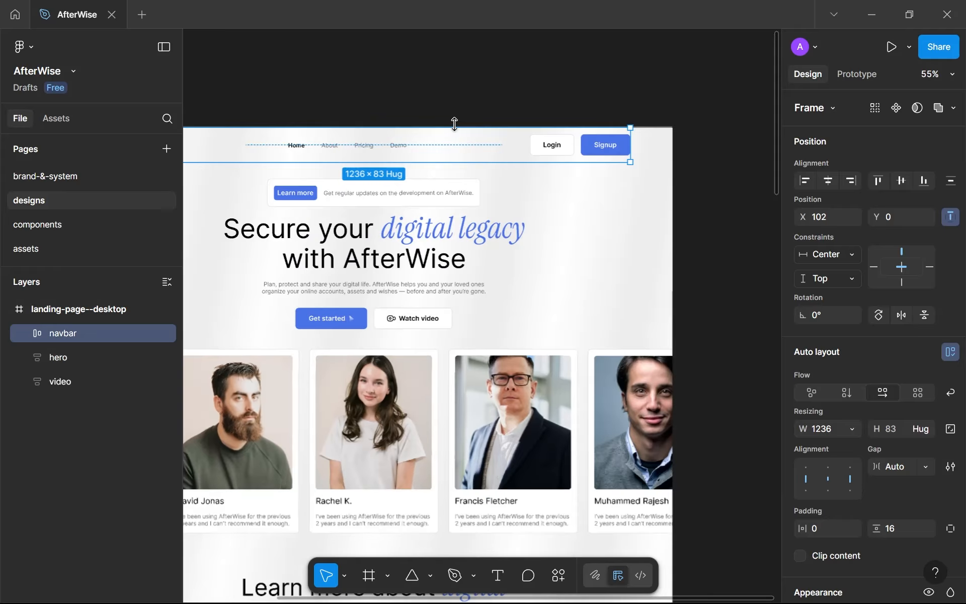
- Copy the landing page's navbar, then duplicate the btns frame on the components page and place the copy directly below the original
scroll(455, 123, down, 5)
scroll(454, 124, up, 1)
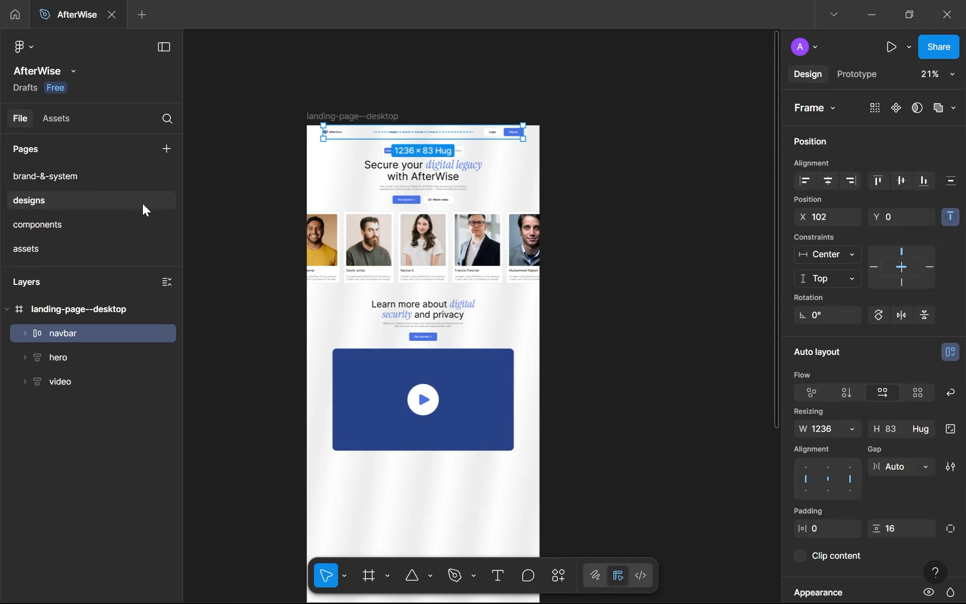
click(82, 224)
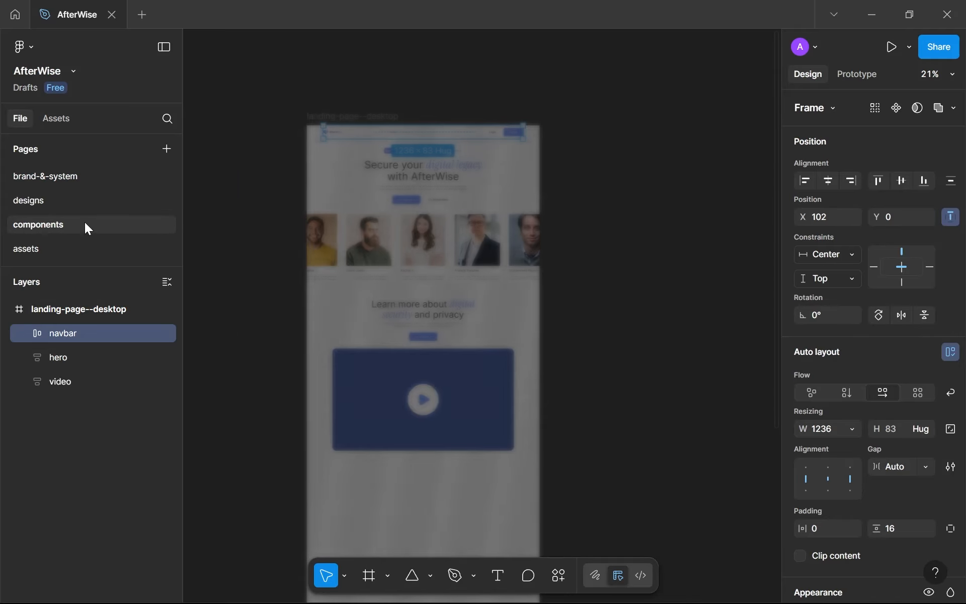
scroll(382, 197, down, 6)
drag(392, 172, 393, 205)
click(388, 115)
key(ctrl+d)
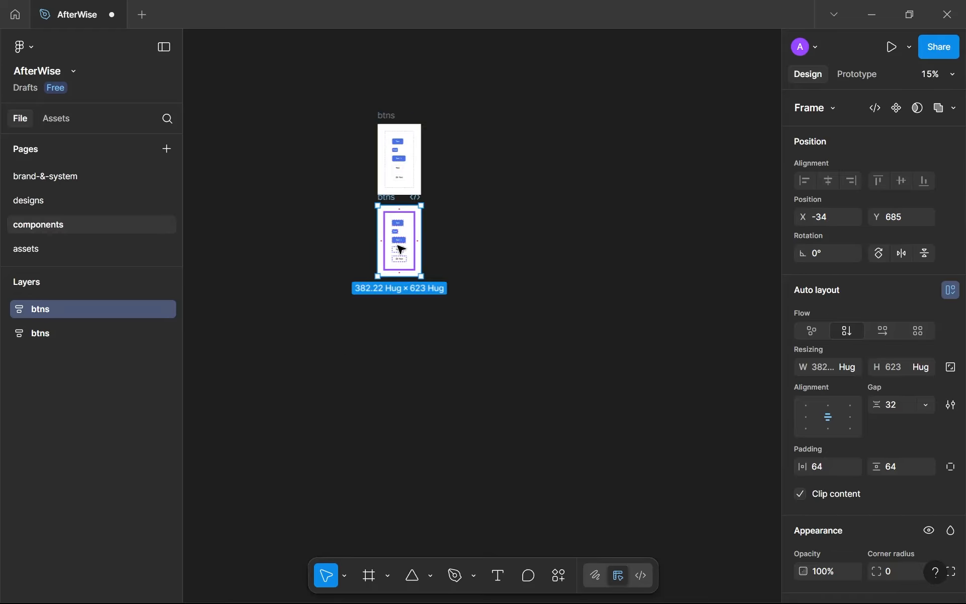
- Replace the buttons in the duplicated btns frame with the copied navbar and turn that navbar into a component
click(401, 250)
key(ctrl+shift+r)
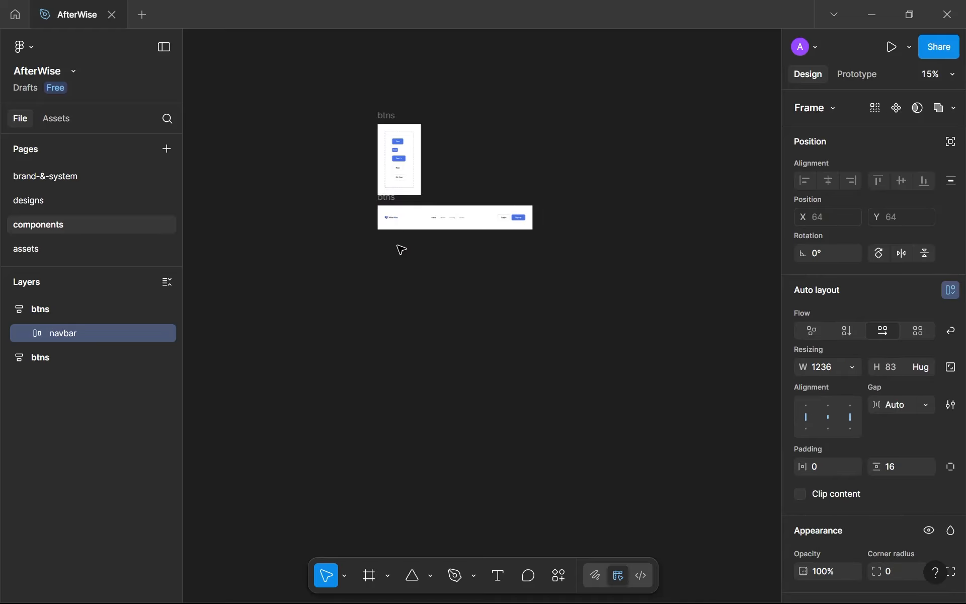
scroll(407, 221, up, 4)
drag(403, 205, 380, 197)
scroll(378, 195, up, 1)
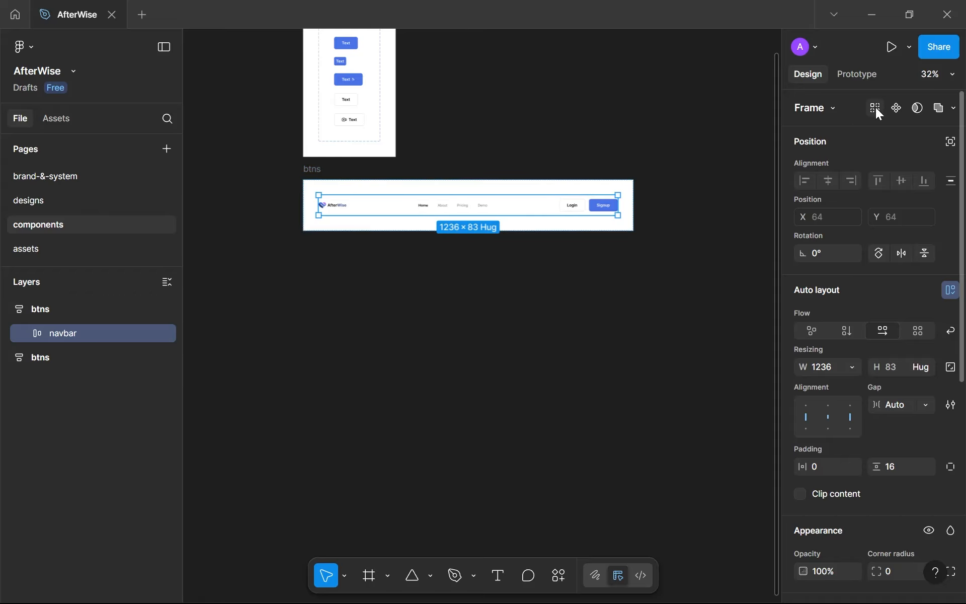
click(896, 108)
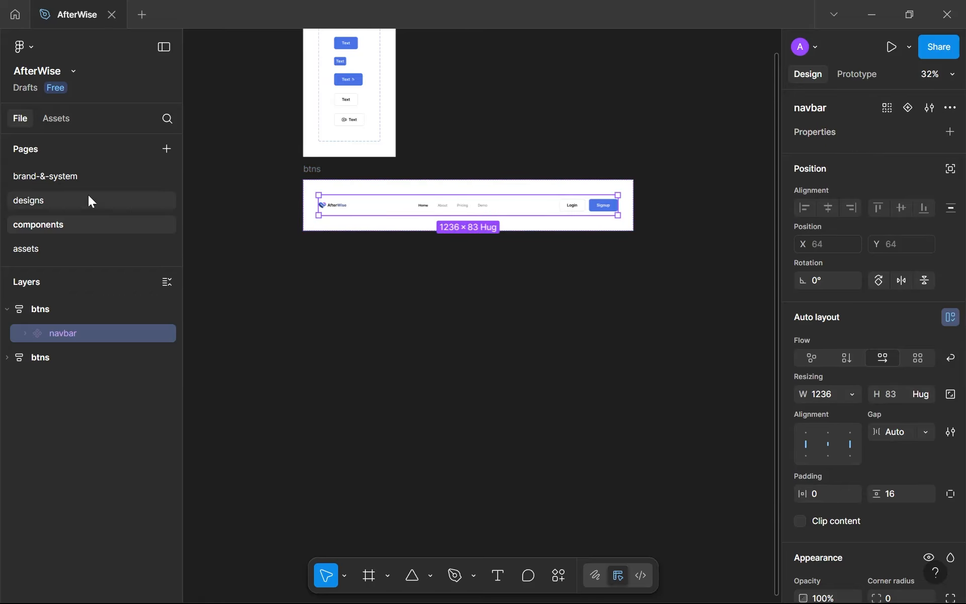
- On the designs page, replace the landing page's navbar with an instance of the navbar component
click(75, 200)
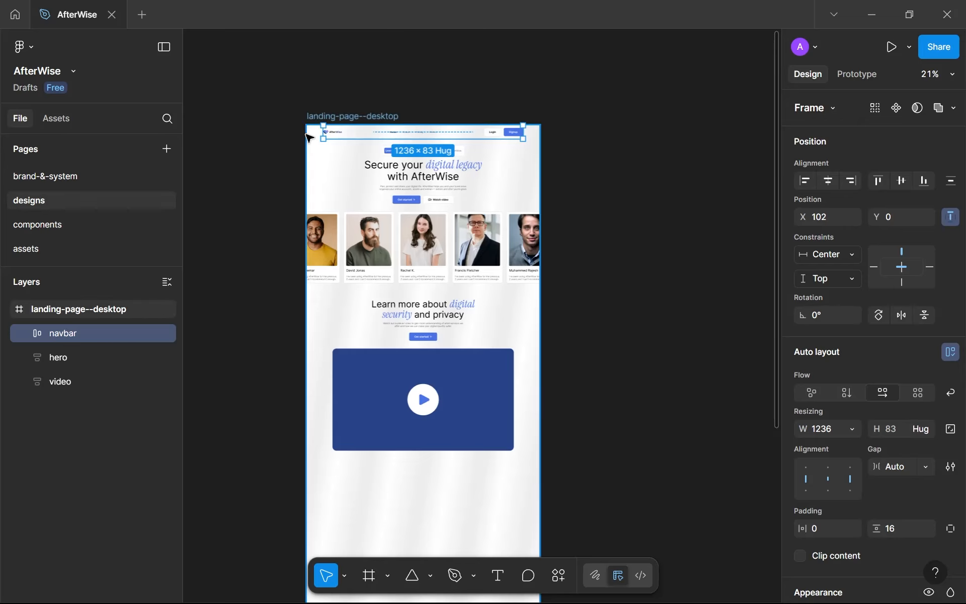
scroll(352, 151, up, 3)
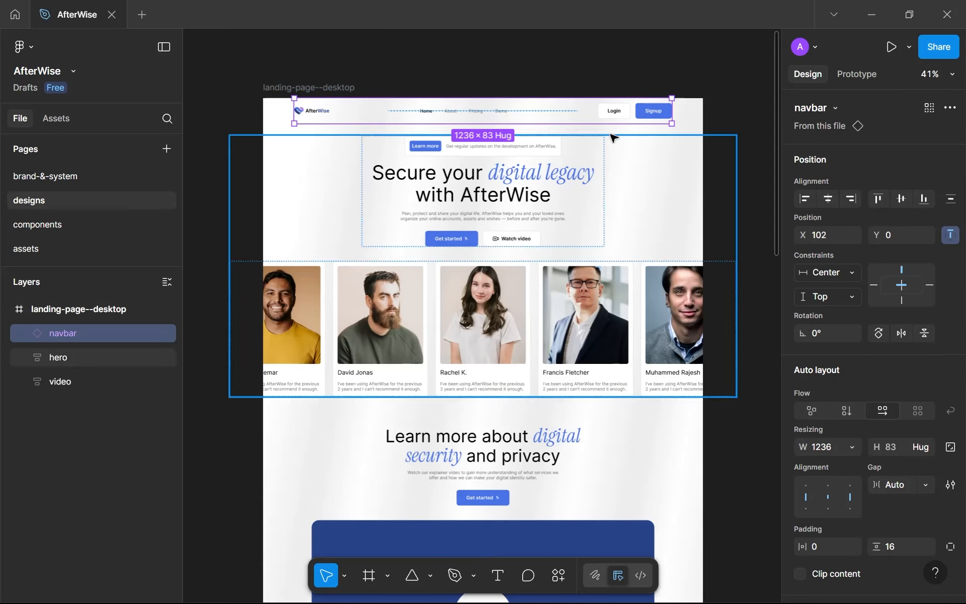
scroll(550, 159, down, 2)
scroll(579, 151, right, 2)
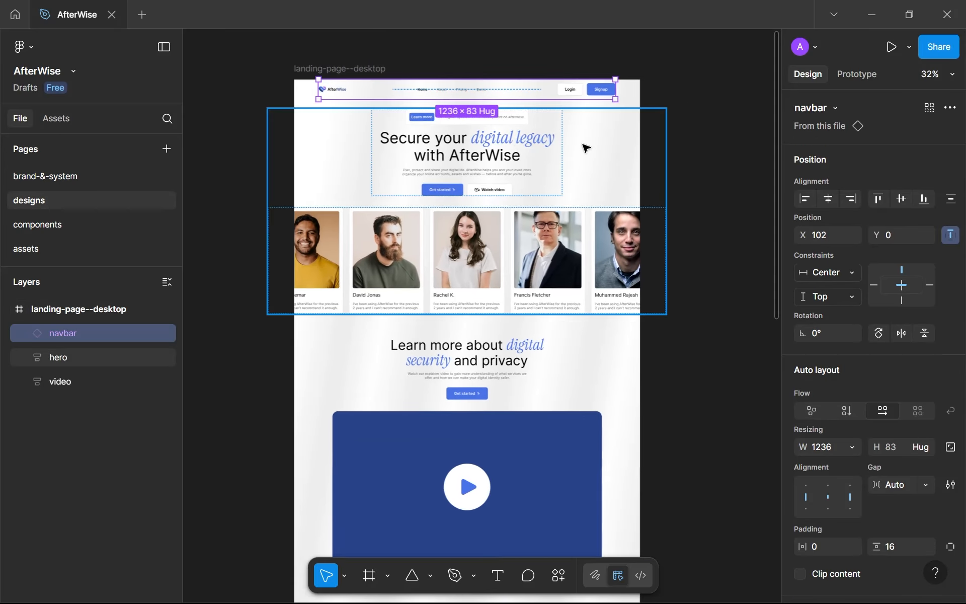
drag(590, 147, 580, 143)
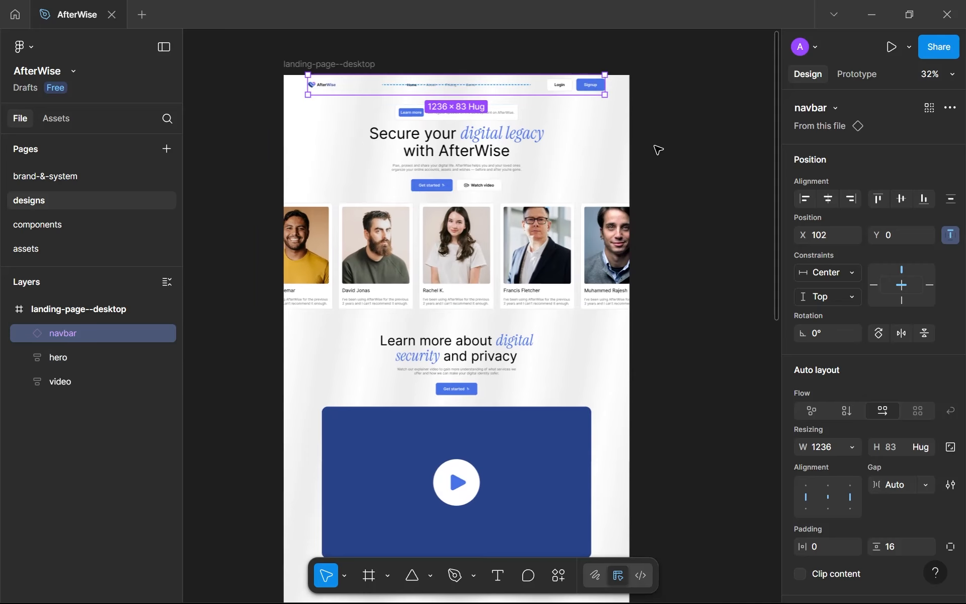
drag(656, 146, 674, 156)
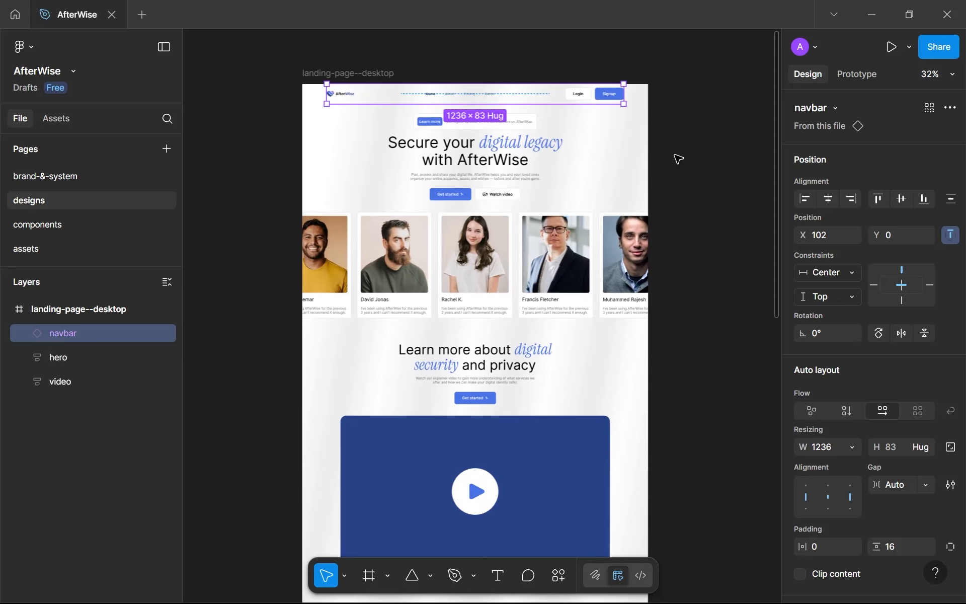
- Copy the banner above the hero headline and return to the components page
scroll(675, 154, up, 1)
scroll(492, 111, up, 3)
click(492, 114)
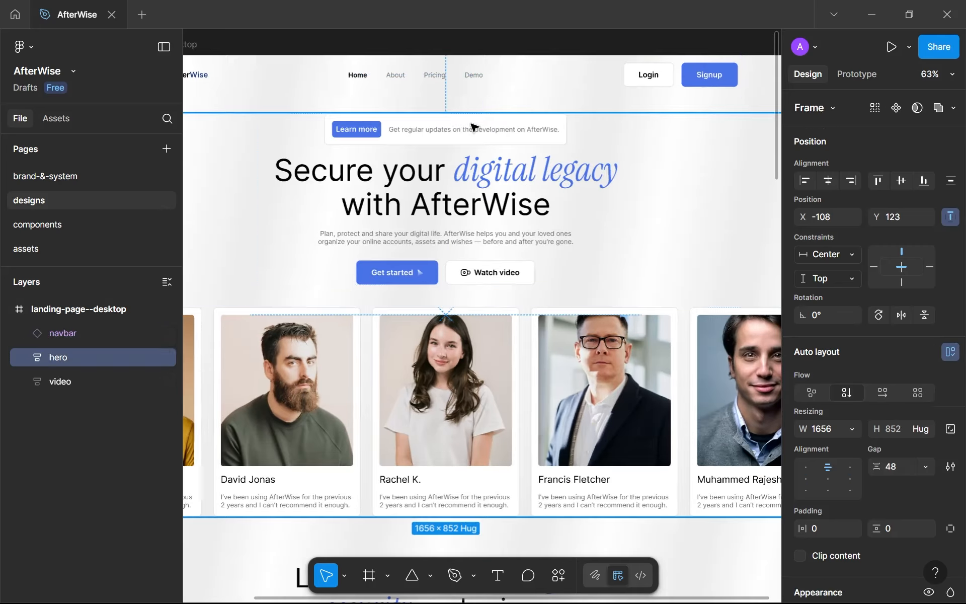
double_click(473, 127)
click(472, 127)
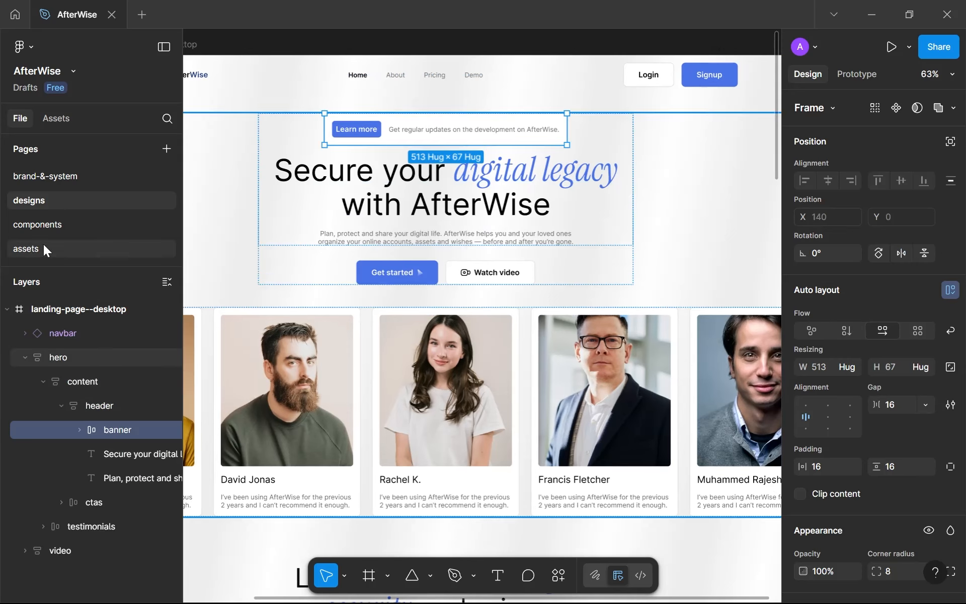
click(62, 223)
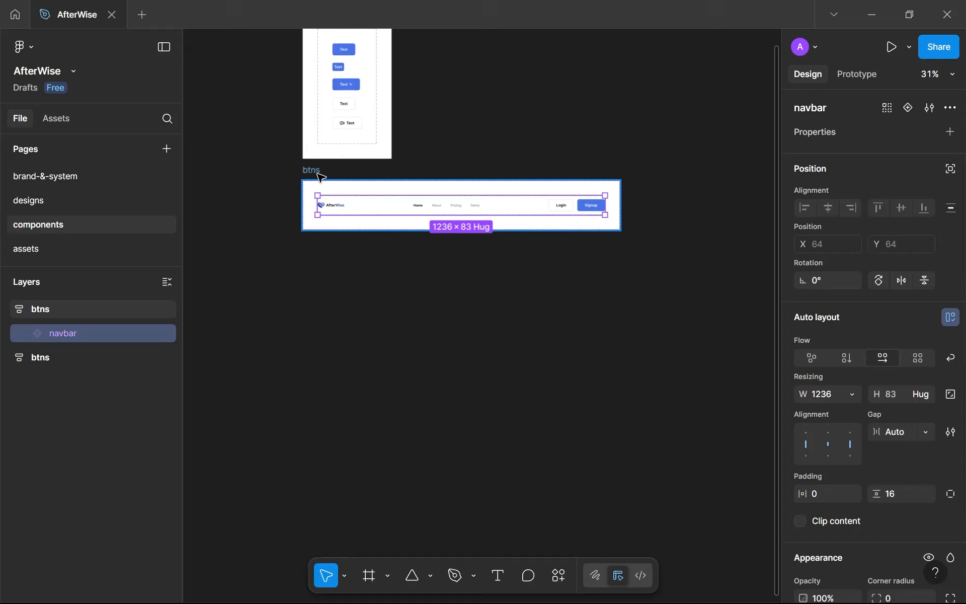
- Rename the duplicated btns frame that holds the navbar component as navbar
click(319, 174)
double_click(317, 171)
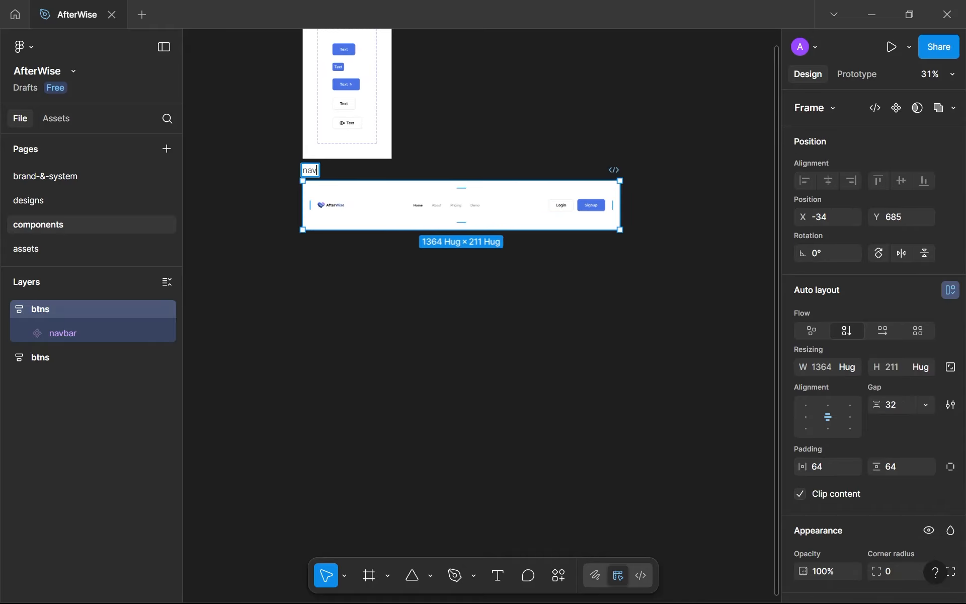
text(navbar)
key(Return)
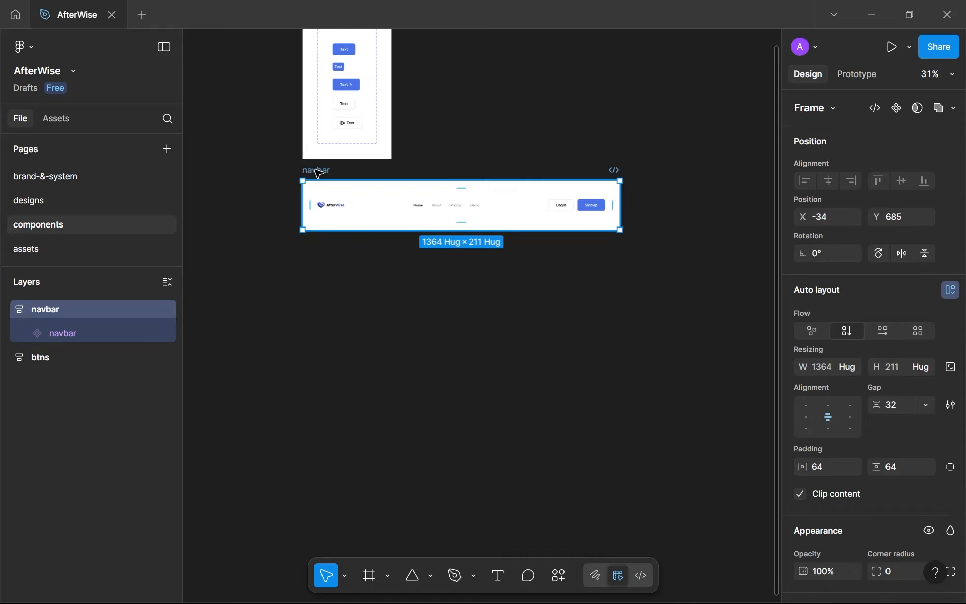
- Duplicate the frame holding the navbar component and rename the original frame as navbars
scroll(327, 173, down, 3)
key(ctrl+d)
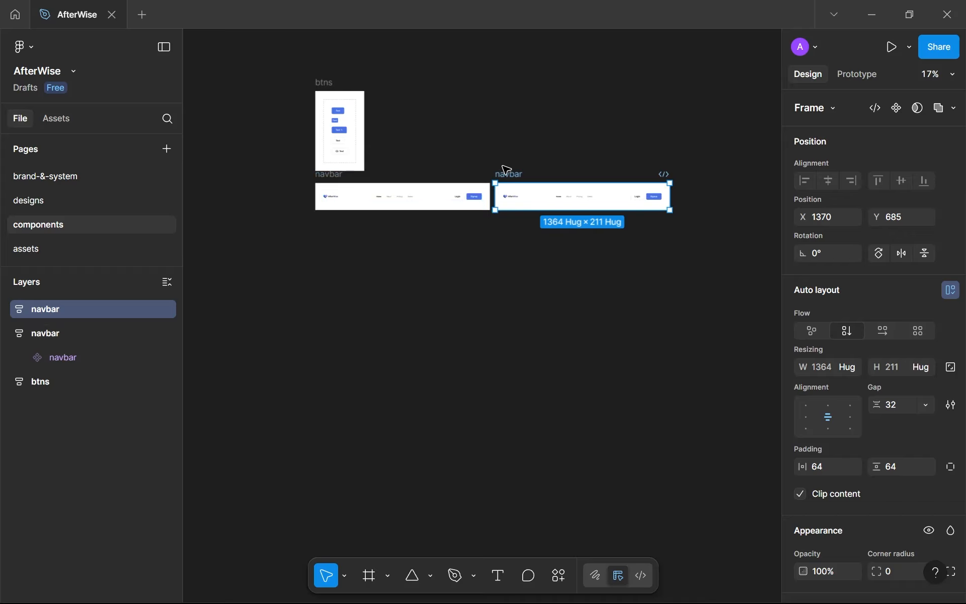
double_click(341, 178)
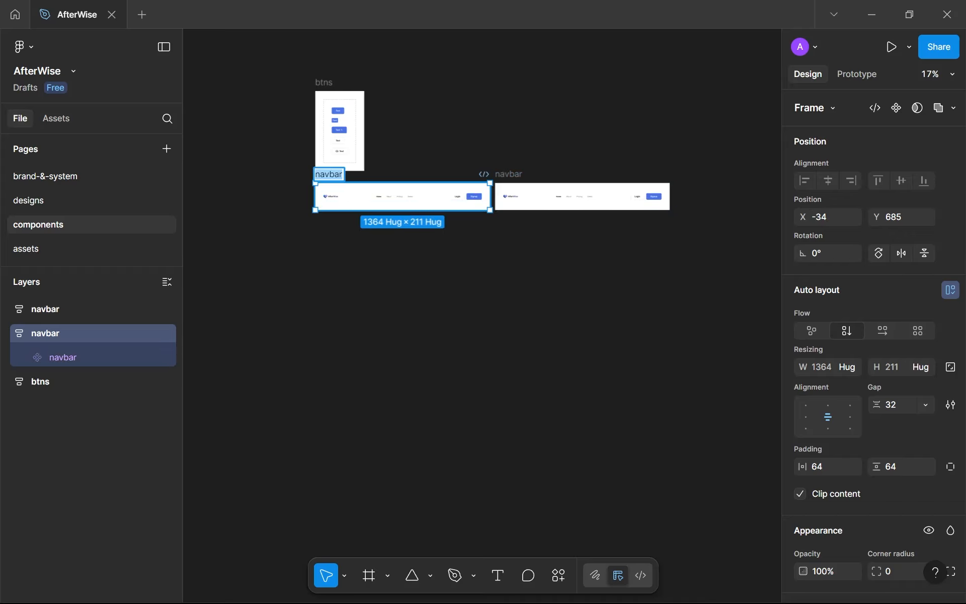
text(navbars)
key(Return)
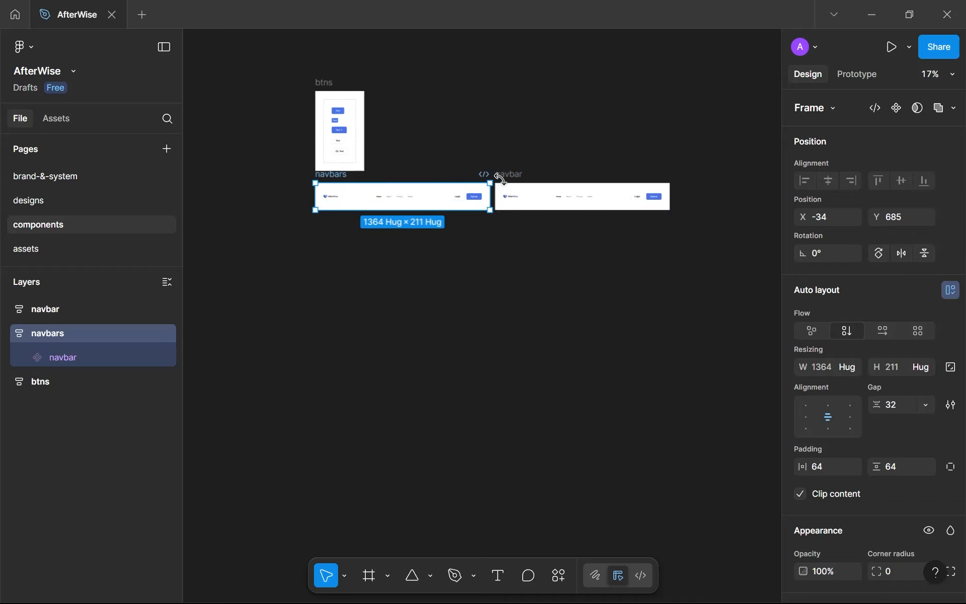
- Move the duplicated navbar frame directly below the navbars frame and rename it as banners
drag(500, 176, 325, 217)
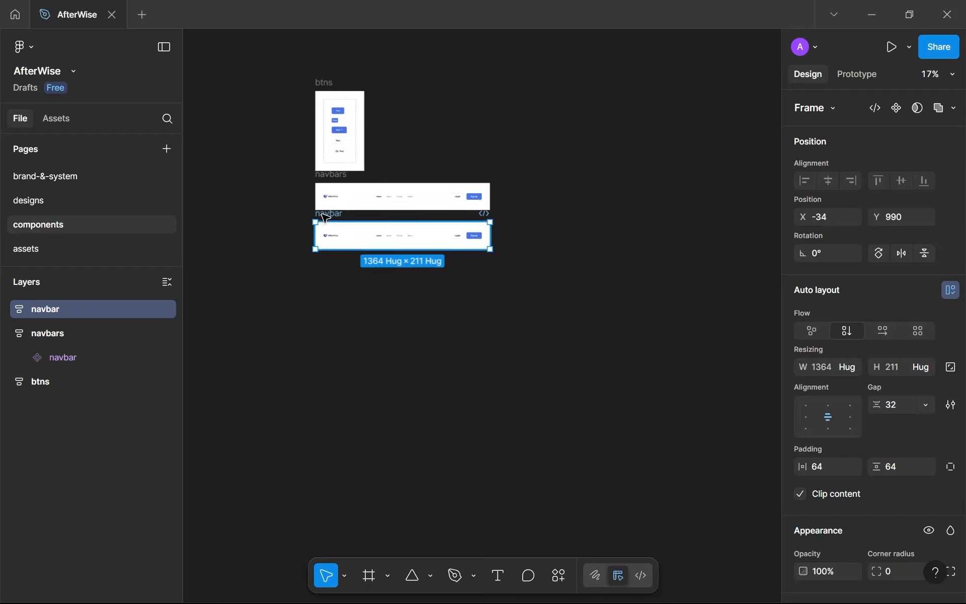
double_click(325, 217)
text(banners)
key(Return)
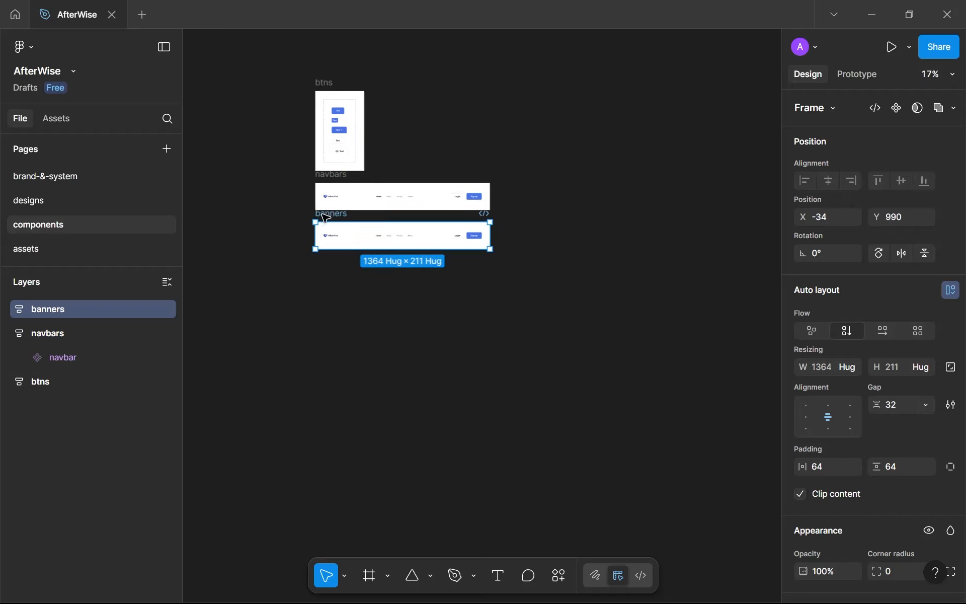
- Replace the navbar instance inside the banners frame with the copied banner and make the banner a component
click(345, 236)
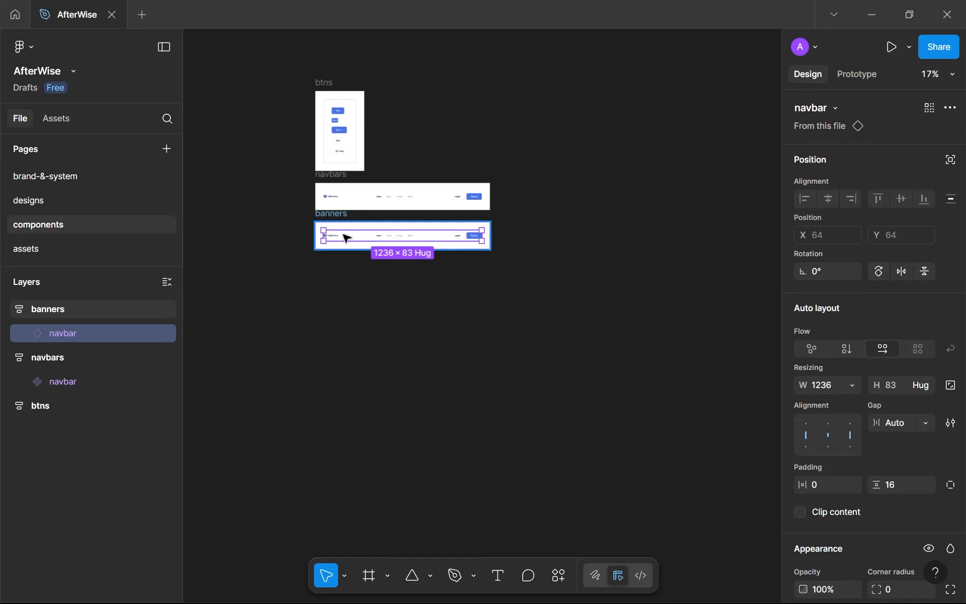
key(ctrl+shift+r)
scroll(380, 228, up, 4)
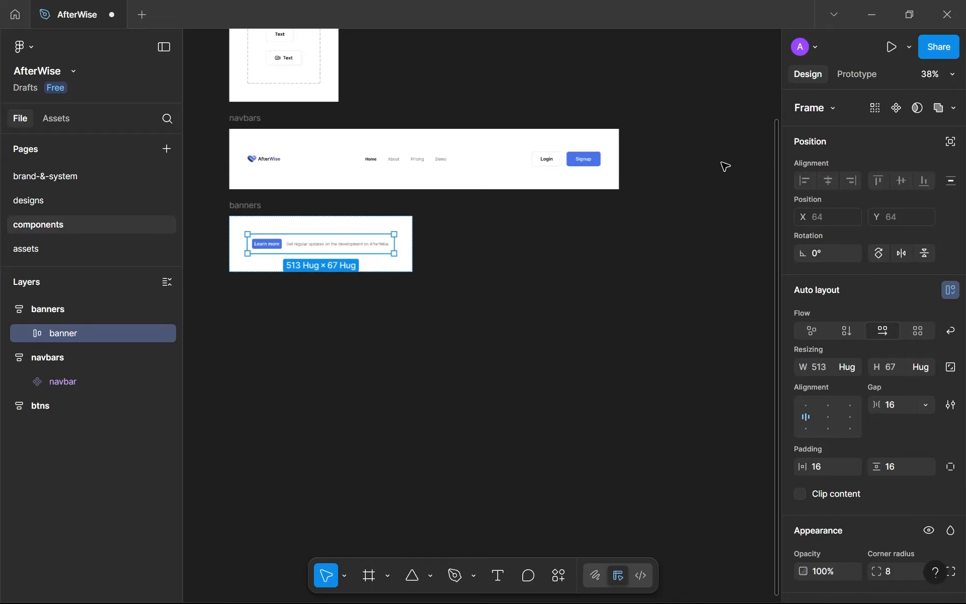
click(896, 109)
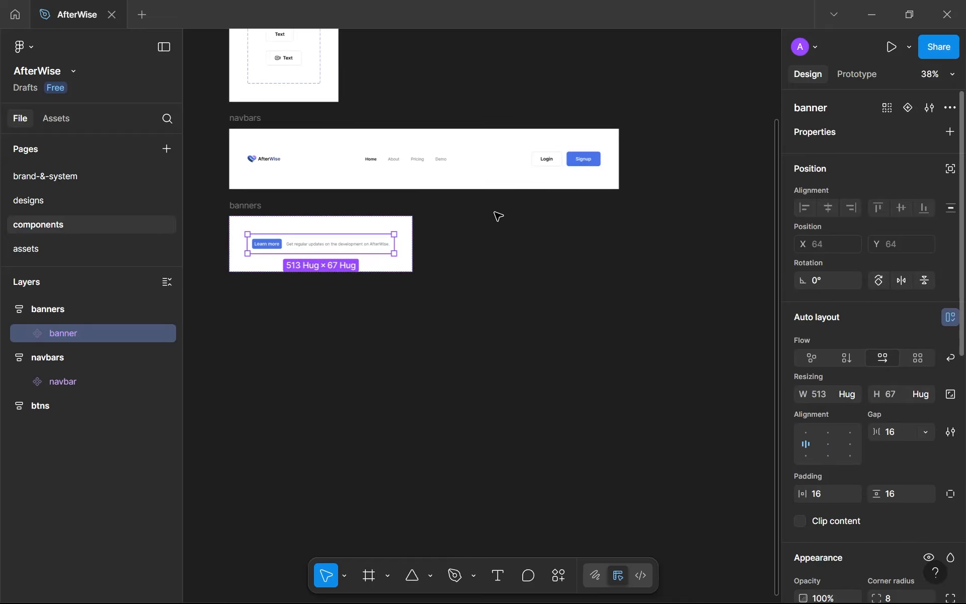
- On the designs page, replace the hero header's banner with an instance of the banner component
click(87, 201)
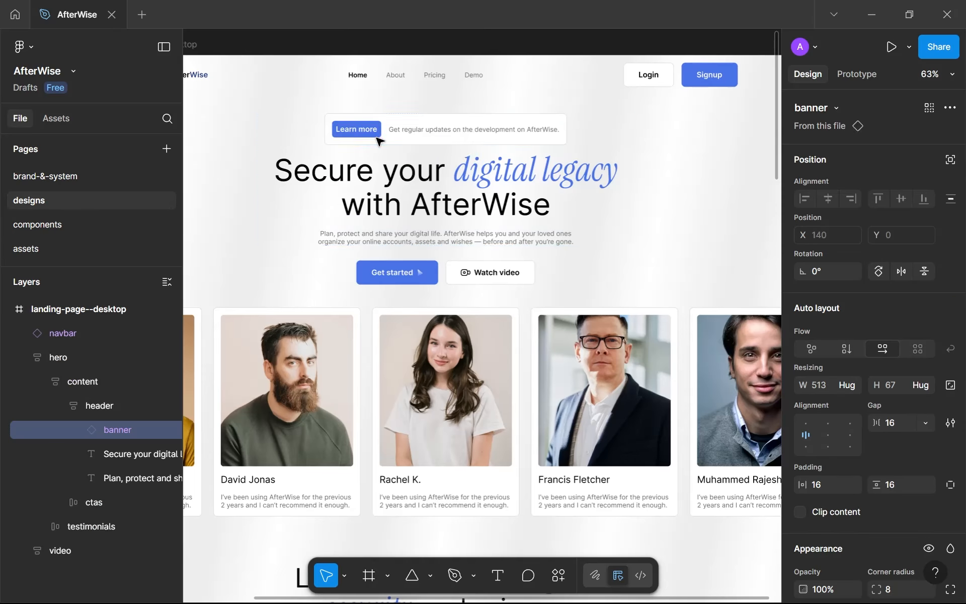
scroll(455, 107, down, 1)
scroll(455, 125, down, 1)
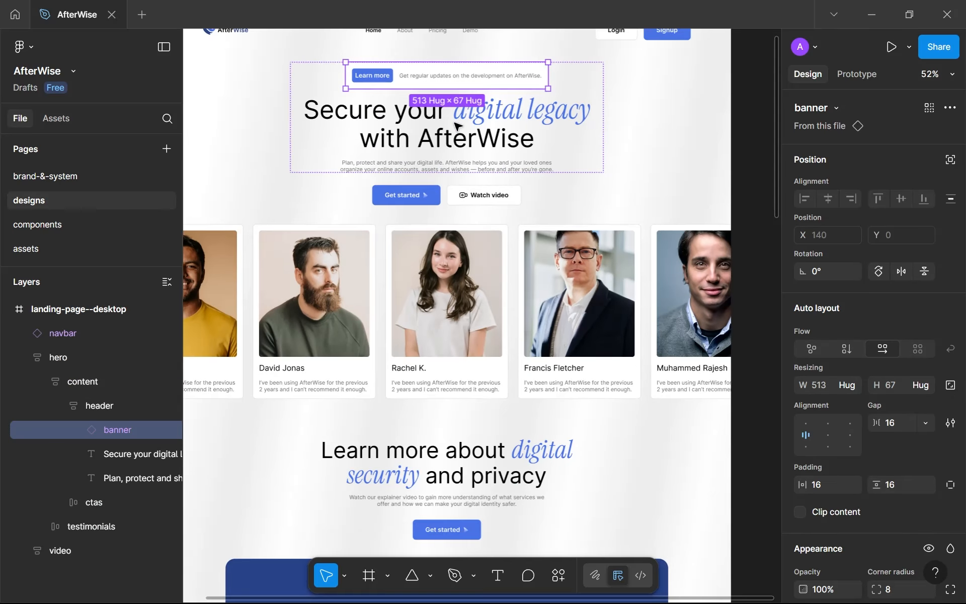
scroll(455, 126, down, 2)
scroll(456, 126, down, 2)
drag(457, 126, 493, 146)
scroll(477, 184, up, 3)
drag(436, 198, 455, 203)
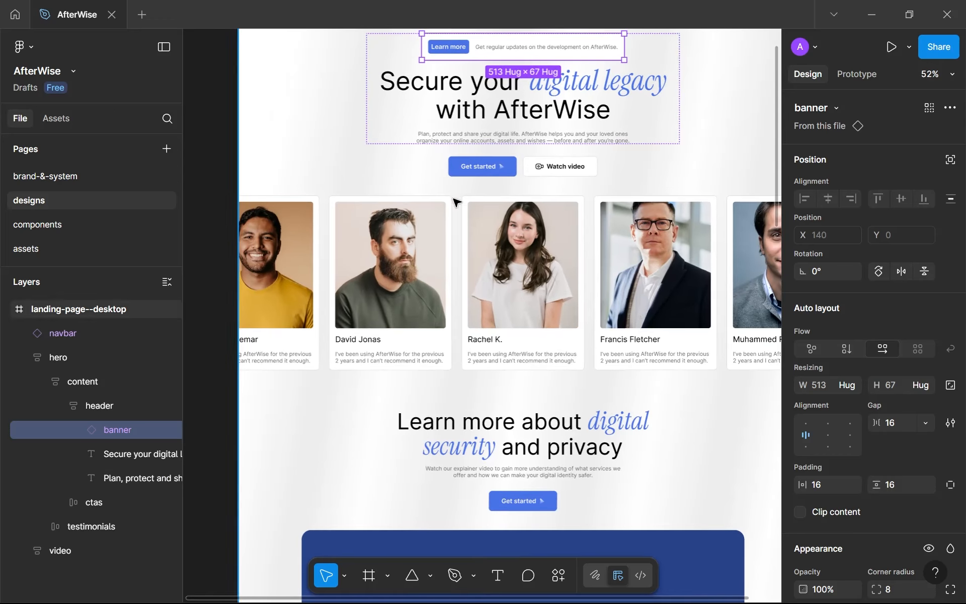
scroll(421, 214, down, 2)
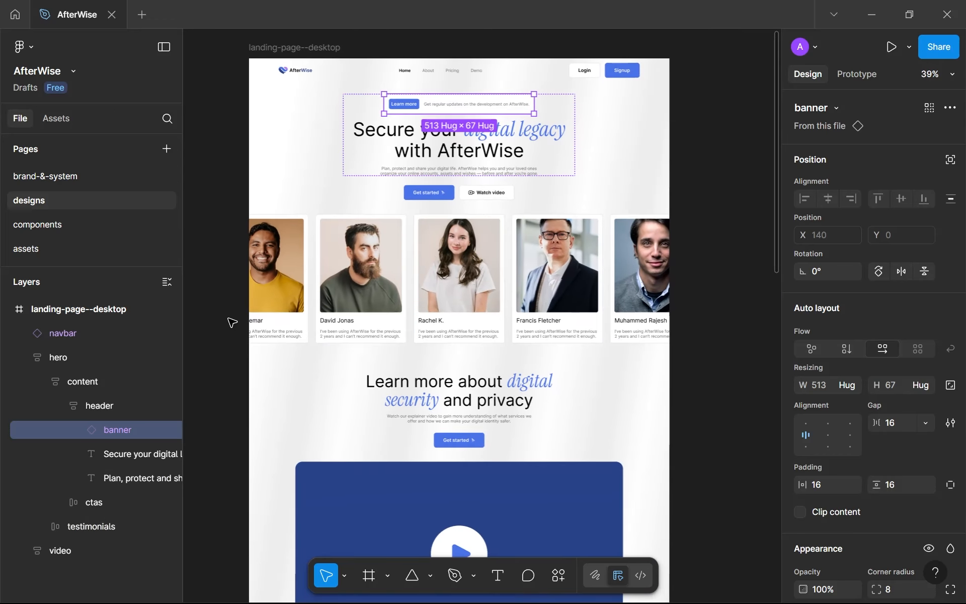
- Select the second testimony card in the hero's testimonials row and switch to the components page
scroll(277, 317, up, 3)
click(277, 317)
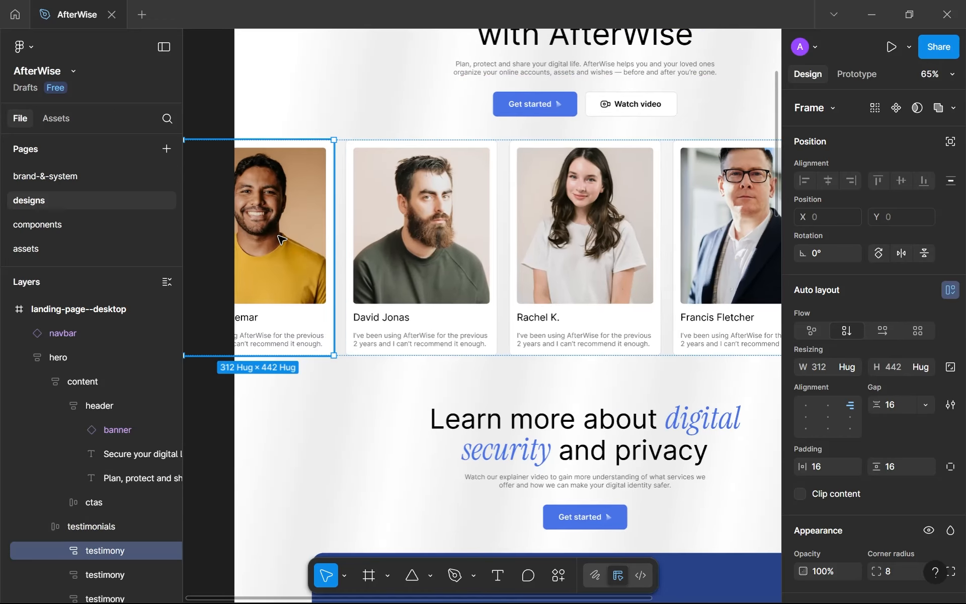
click(384, 201)
scroll(425, 206, down, 3)
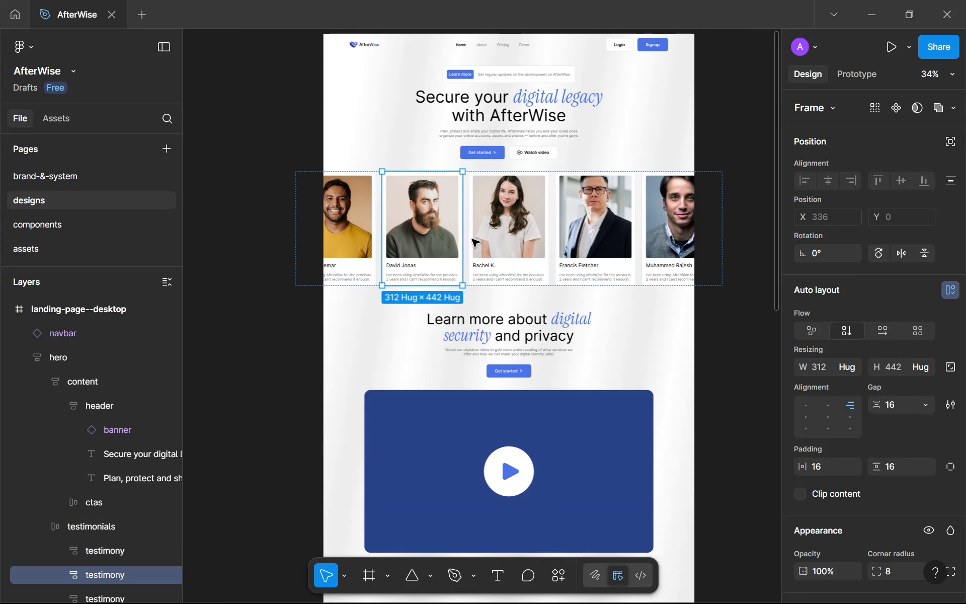
click(92, 224)
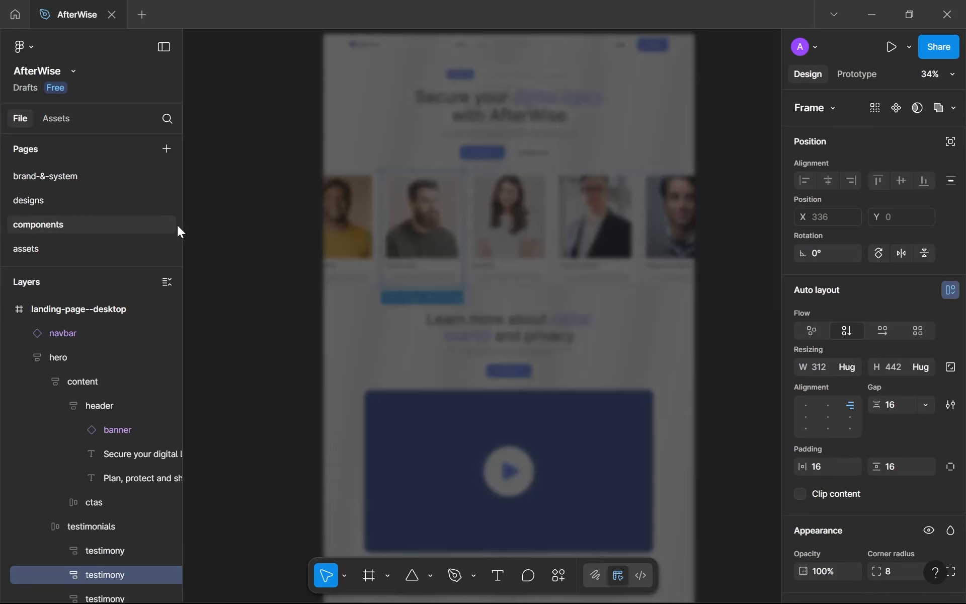
- Duplicate the banners frame and place the copy directly below it, aligned with its left edge
click(258, 217)
key(ctrl+d)
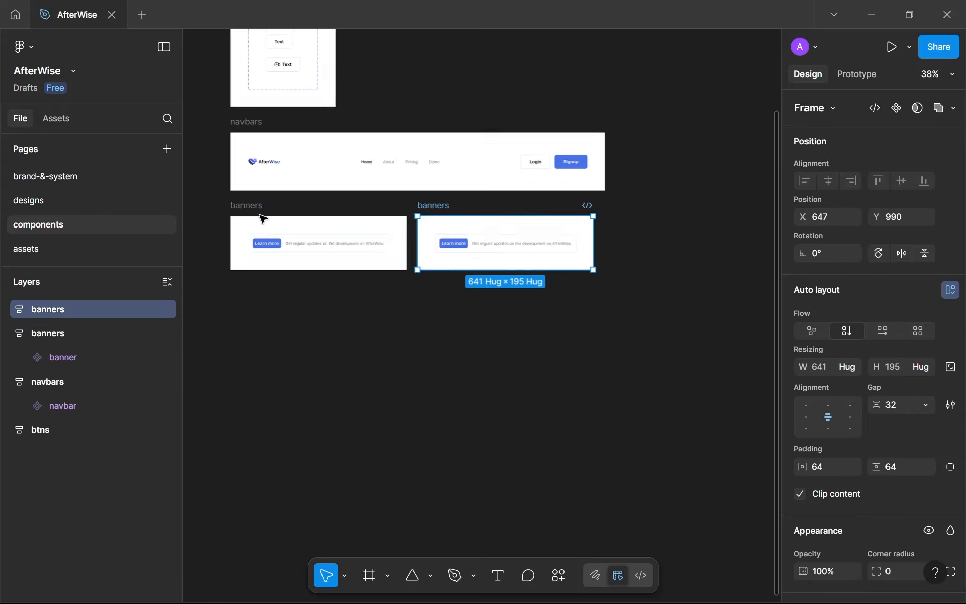
scroll(276, 208, down, 3)
drag(388, 208, 261, 262)
- Rename the lower duplicate of the banners frame as user-preview
double_click(257, 258)
text(u)
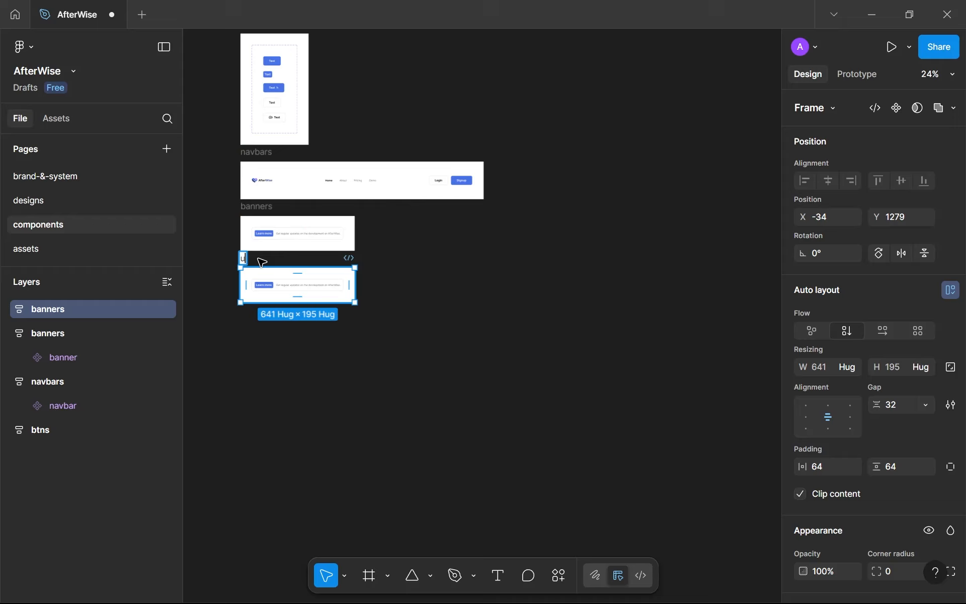
text(sser-)
key(BackSpace)
key(BackSpace)
key(BackSpace)
key(BackSpace)
key(BackSpace)
key(BackSpace)
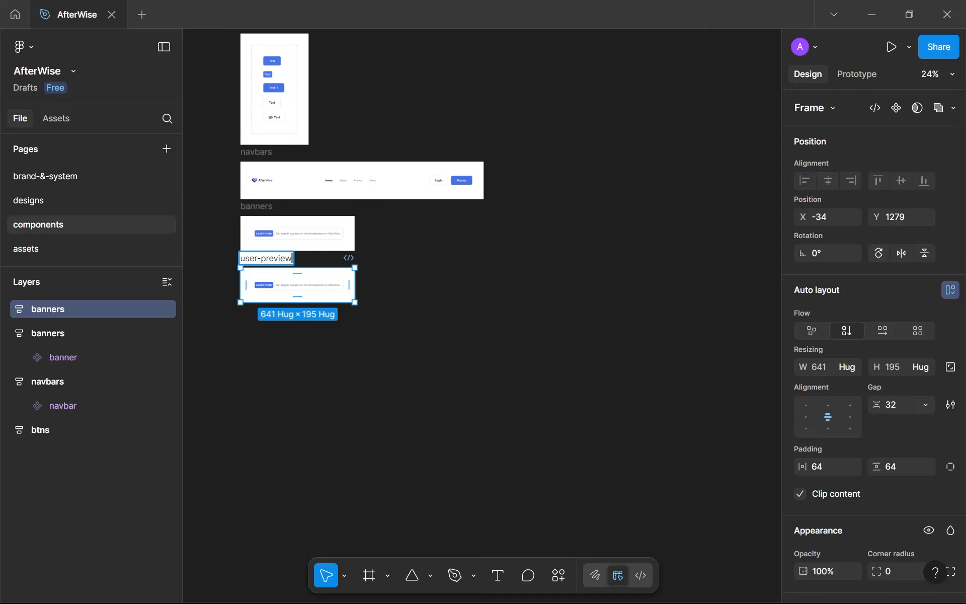
text(user-preview)
key(Return)
scroll(261, 262, up, 2)
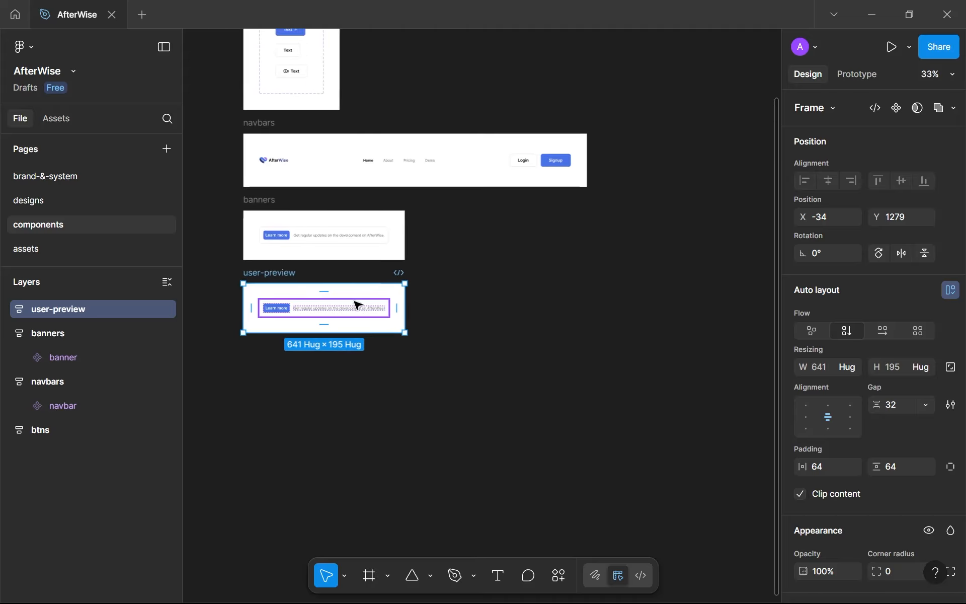
- Rename the user-preview frame as user-showcase
double_click(275, 260)
text(user-s)
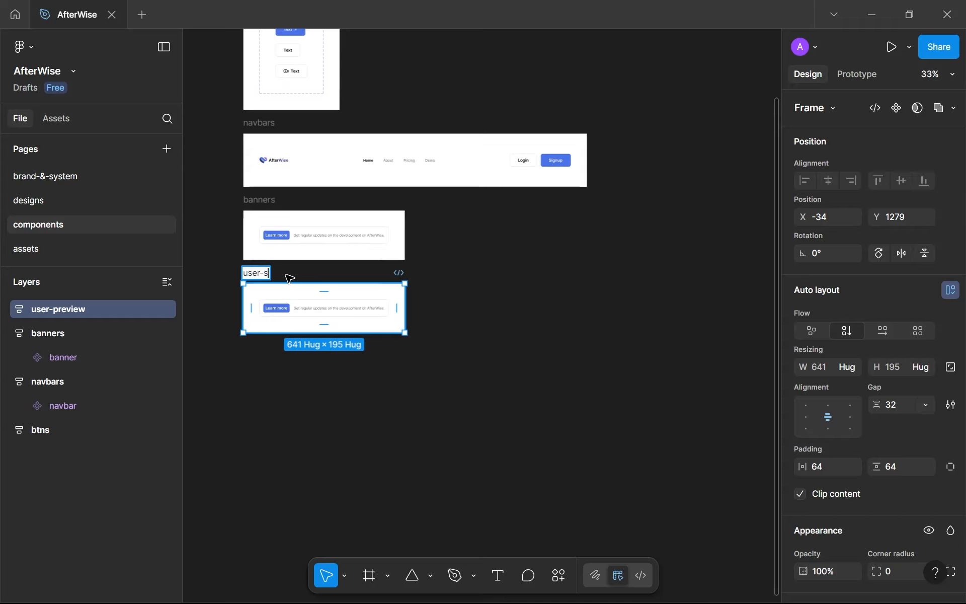
text(howcase)
key(Return)
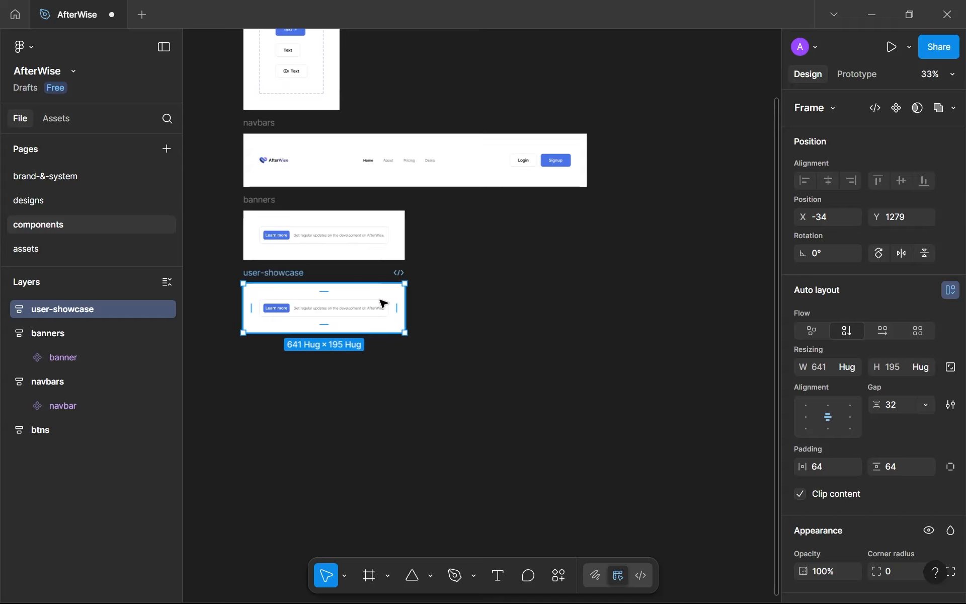
- Rename the user-showcase frame as testimonies
key(ctrl+v)
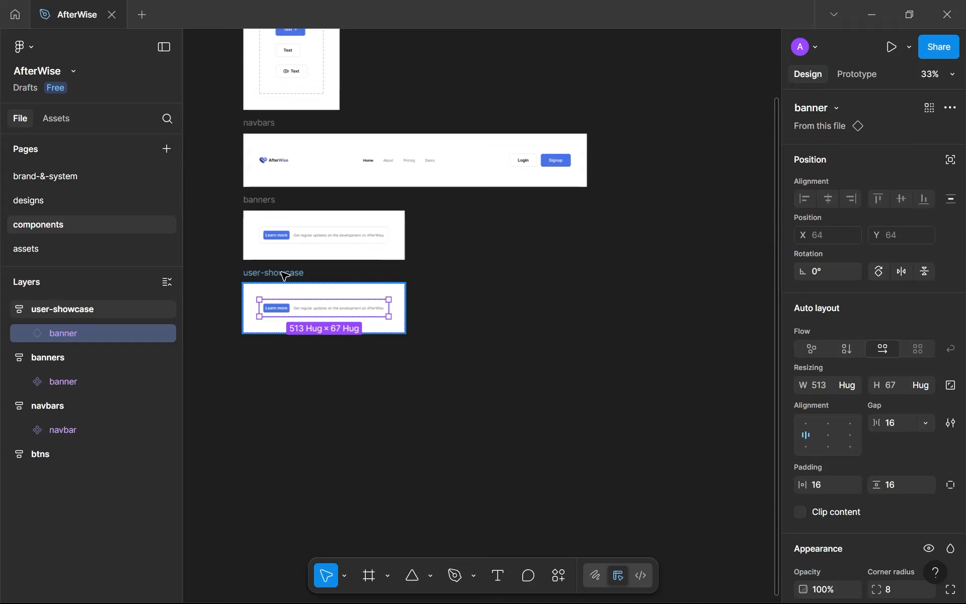
double_click(285, 276)
text(testimonies)
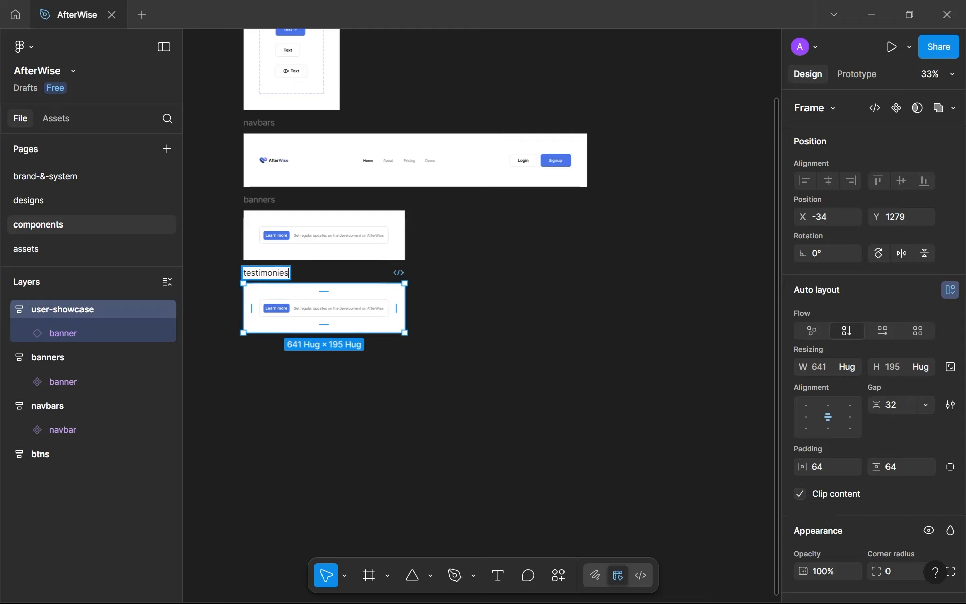
key(Return)
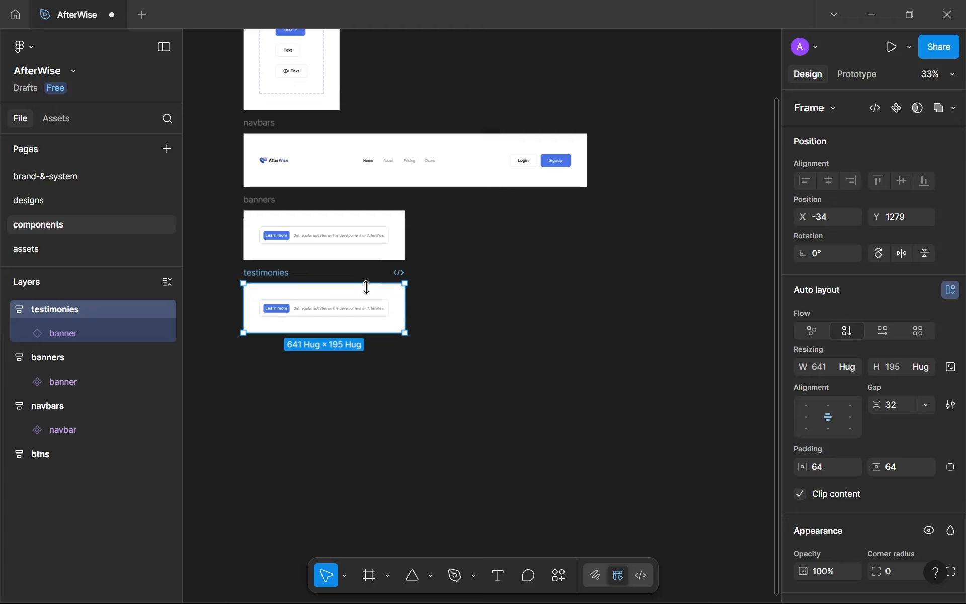
- Replace the banner inside the testimonies frame with the copied testimony card and turn the card into a component
click(372, 312)
key(ctrl+shift+r)
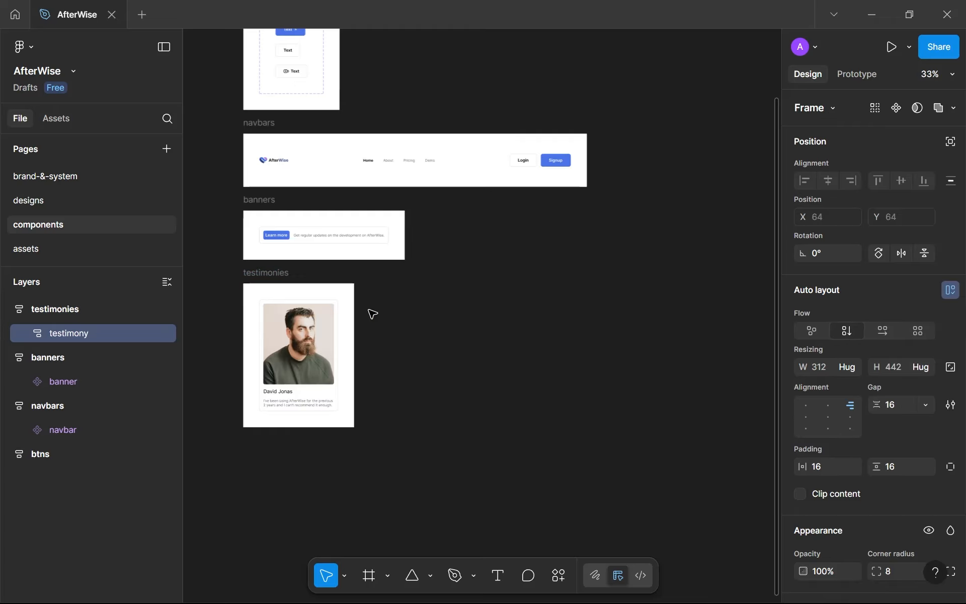
click(895, 108)
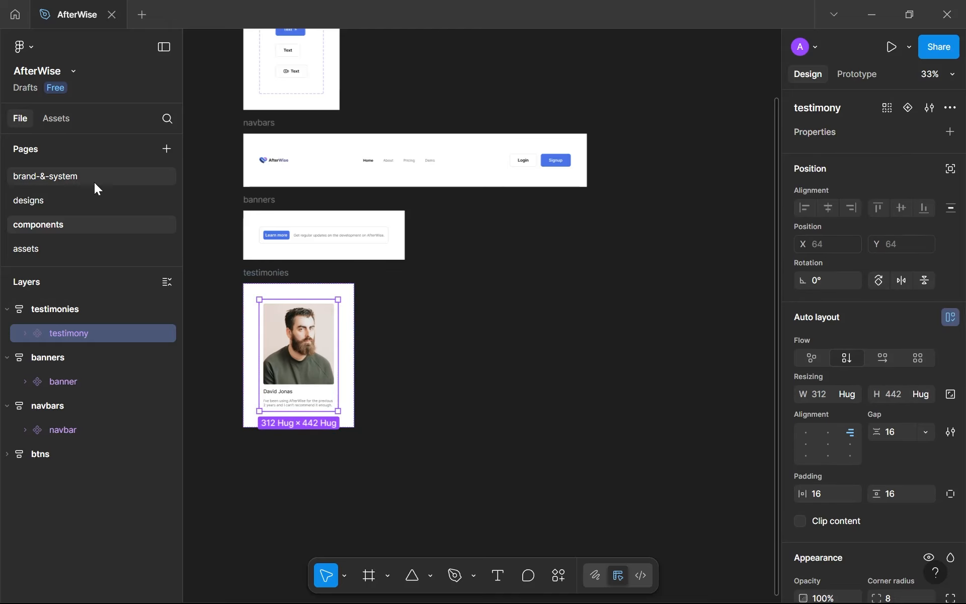
- On the designs page, replace the second testimony card with an instance of the testimony component and duplicate that instance
click(94, 201)
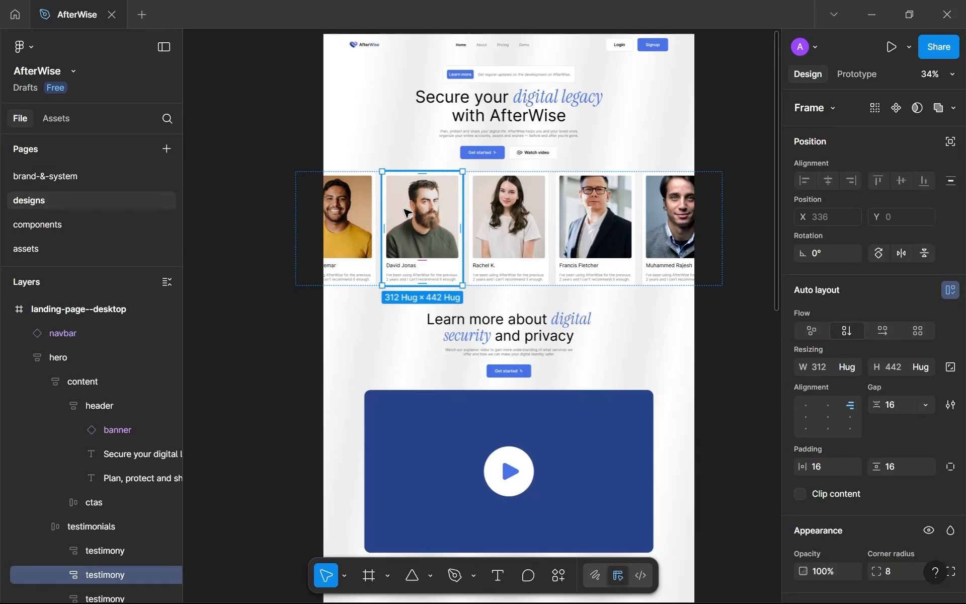
key(ctrl+alt+k)
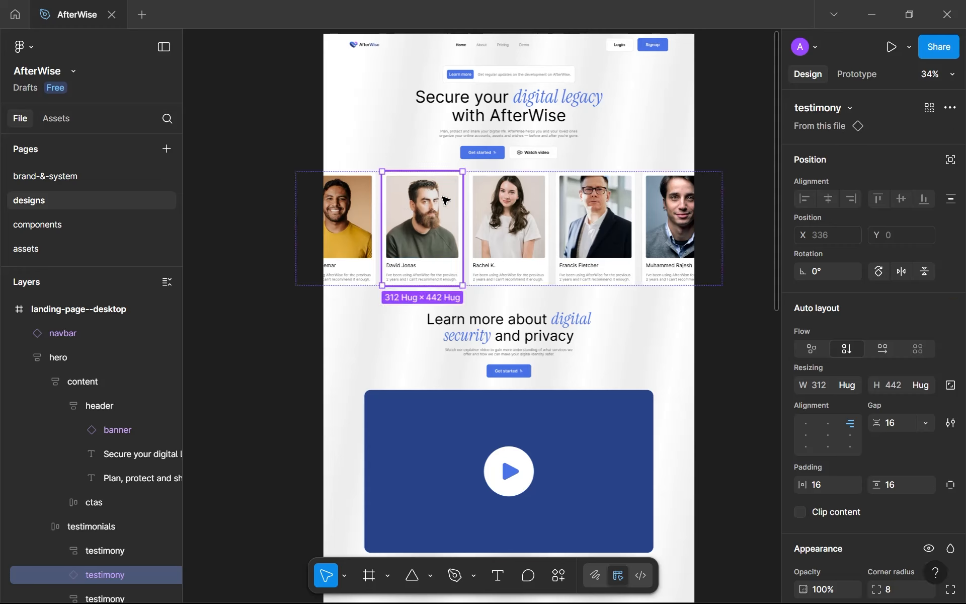
key(ctrl+d)
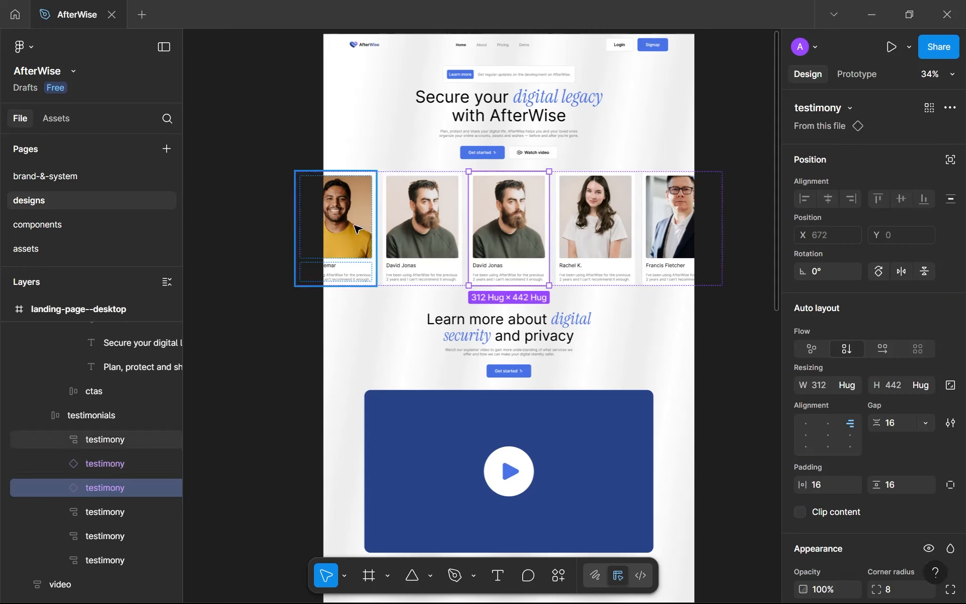
- Copy the customer's name from the first testimony card over the name in the duplicated instance
double_click(331, 266)
double_click(331, 266)
key(ctrl+a)
key(ctrl+c)
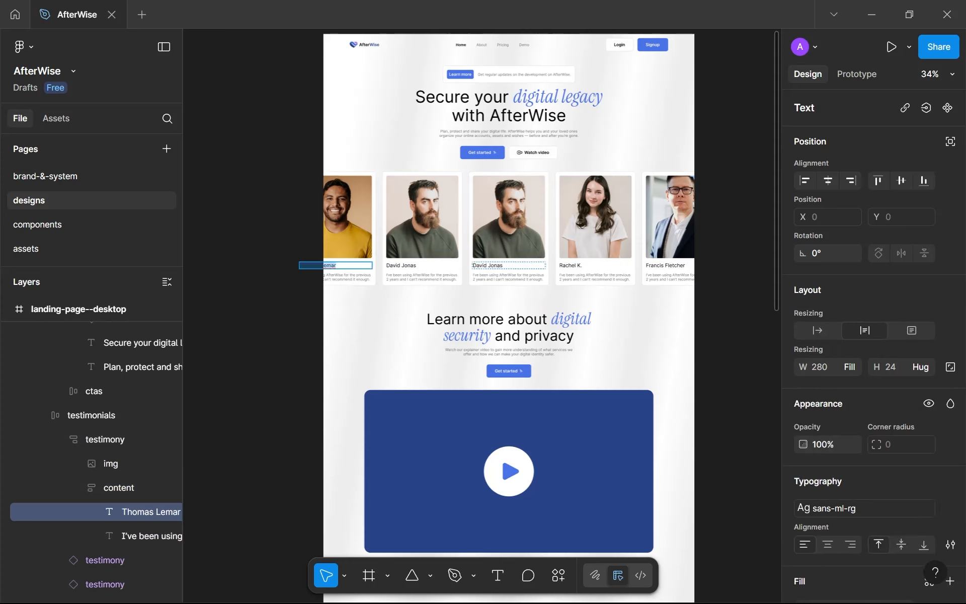
double_click(479, 265)
key(ctrl+v)
key(Escape)
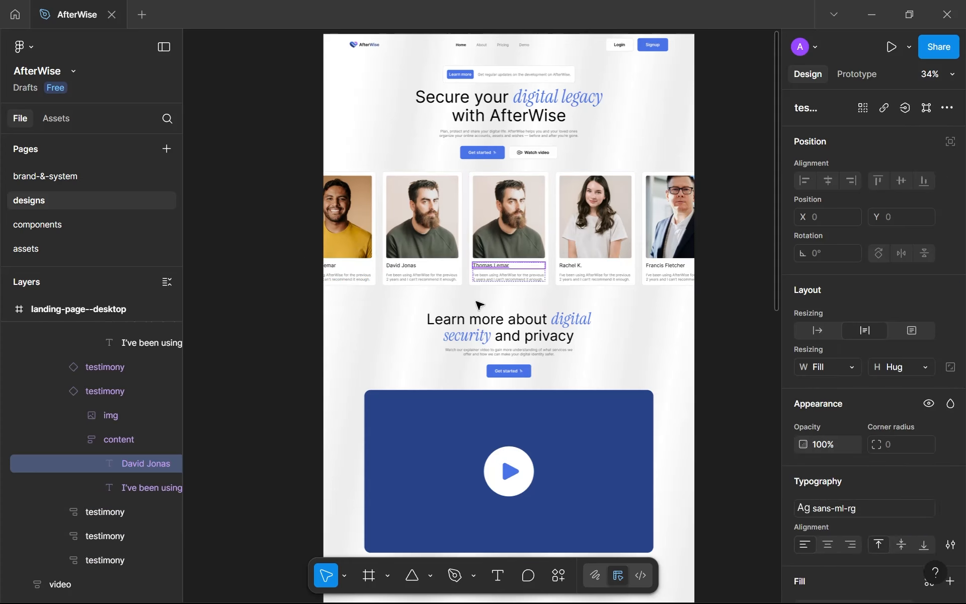
- Try to paste the first testimony card's photo over the photo in the duplicated instance
click(361, 223)
double_click(360, 223)
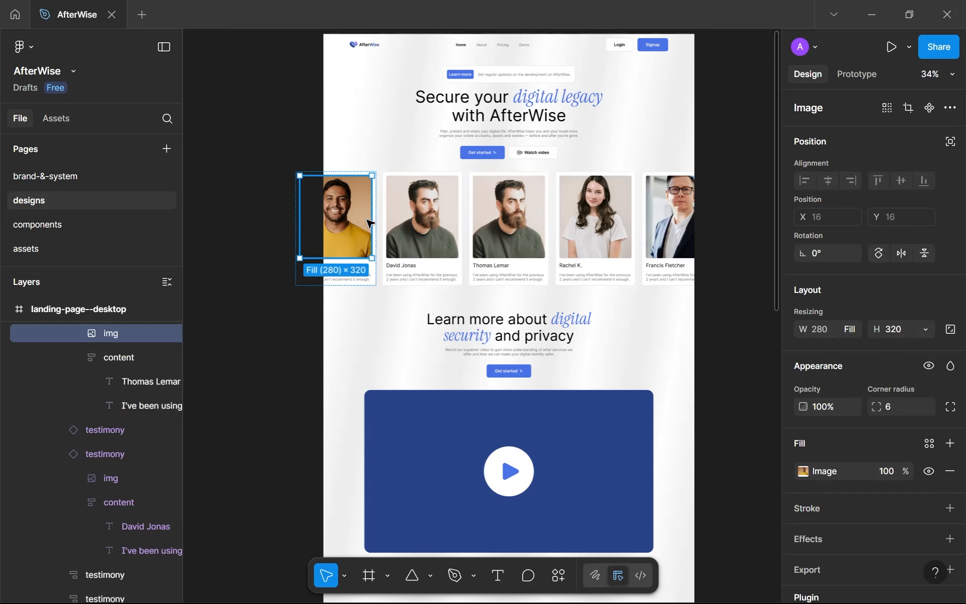
double_click(541, 221)
key(ctrl+v)
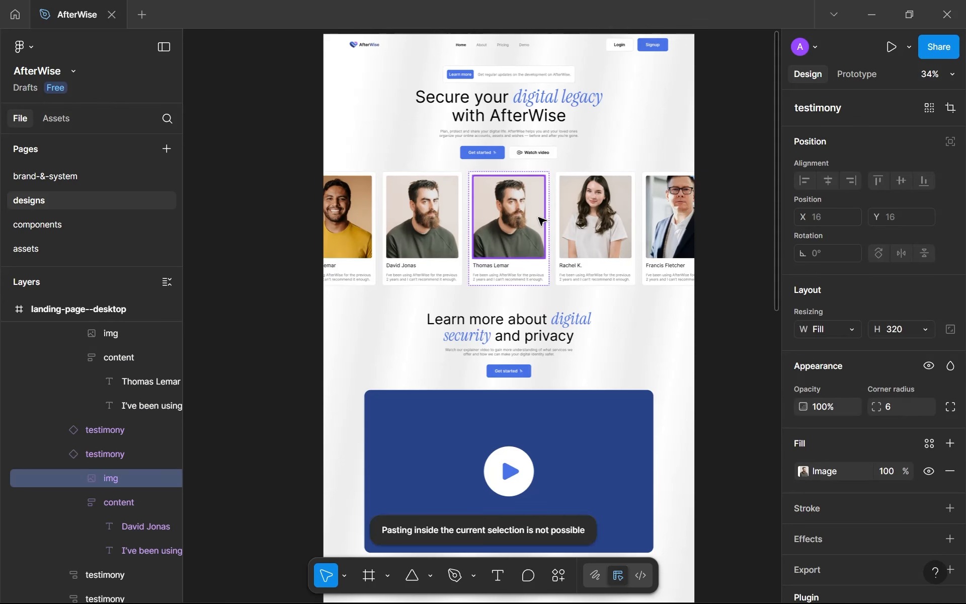
scroll(541, 222, up, 2)
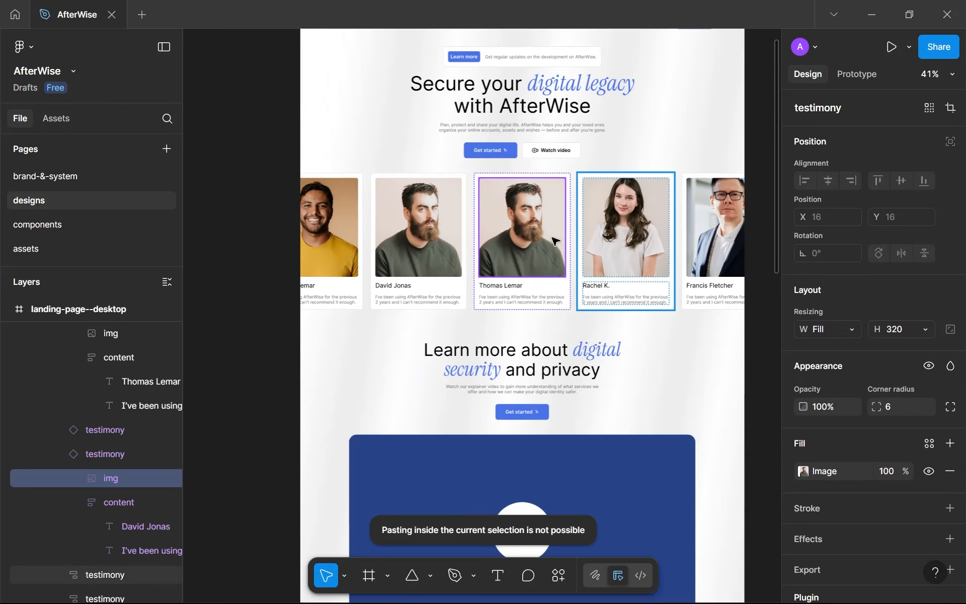
right_click(536, 213)
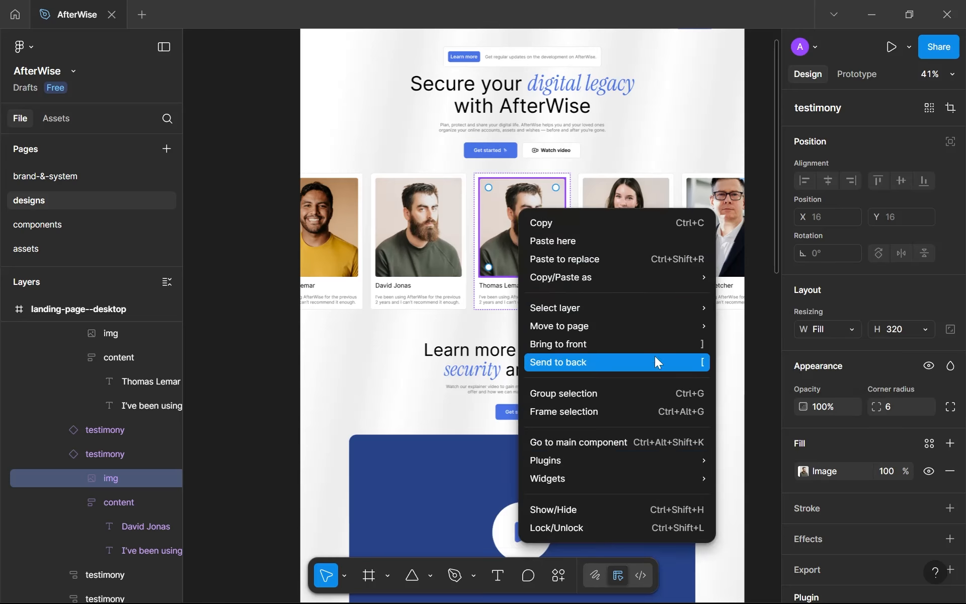
click(378, 257)
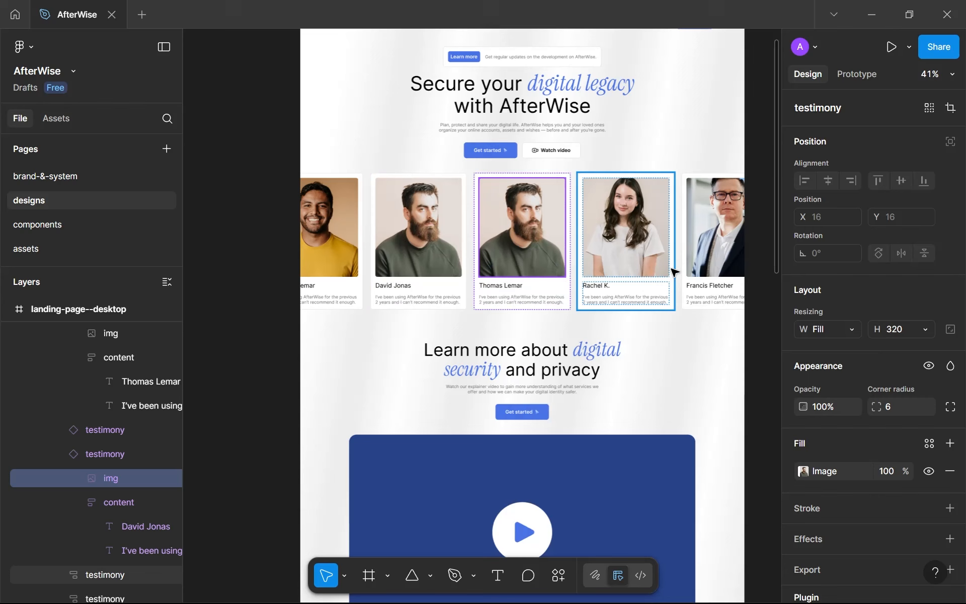
- Delete the original first testimony card and move the renamed instance to the start of the testimonials row
click(331, 264)
key(Delete)
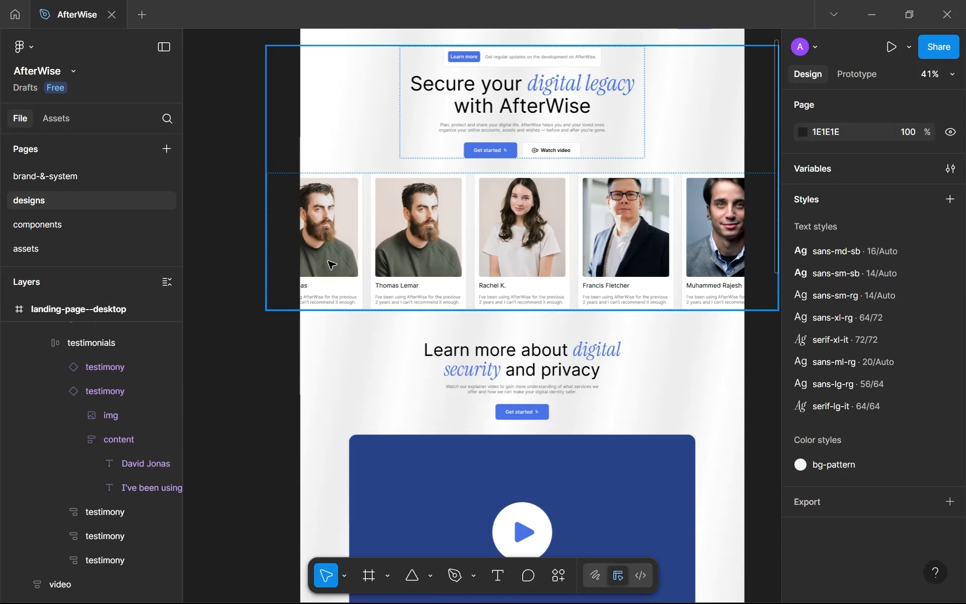
click(432, 242)
double_click(431, 242)
double_click(432, 242)
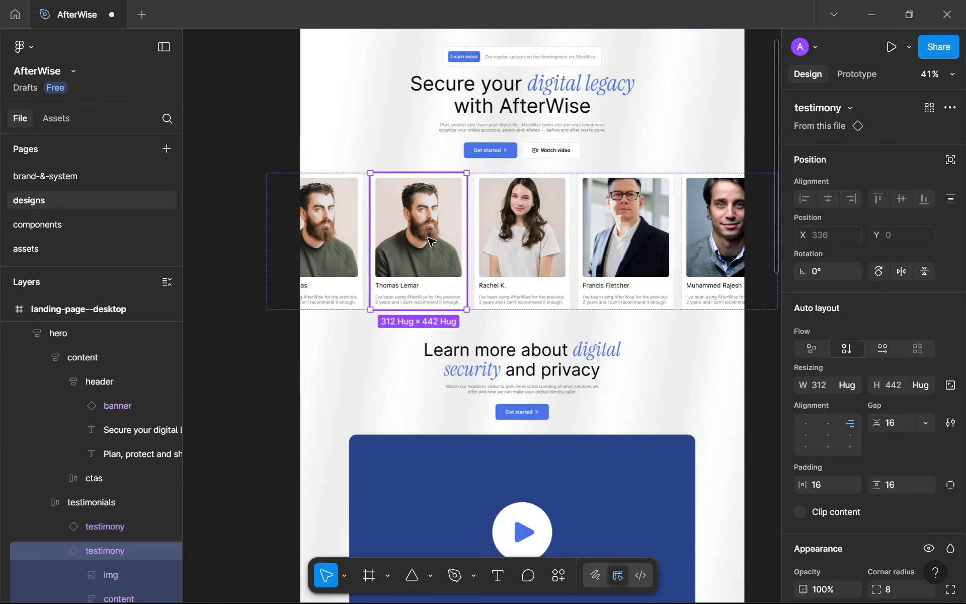
click(523, 250)
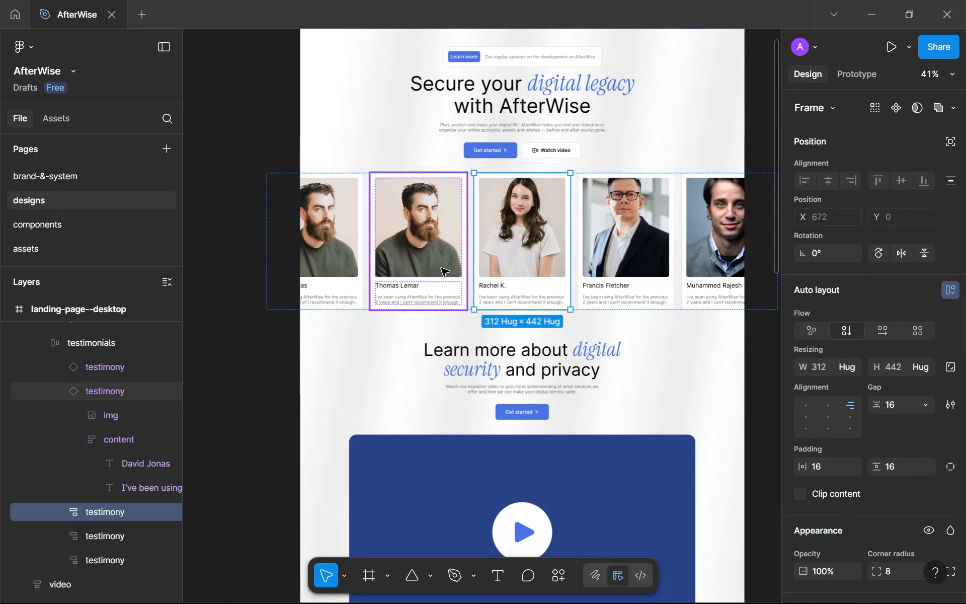
click(408, 269)
key(Left)
- Duplicate the second testimony instance in the testimonials row three times
click(536, 269)
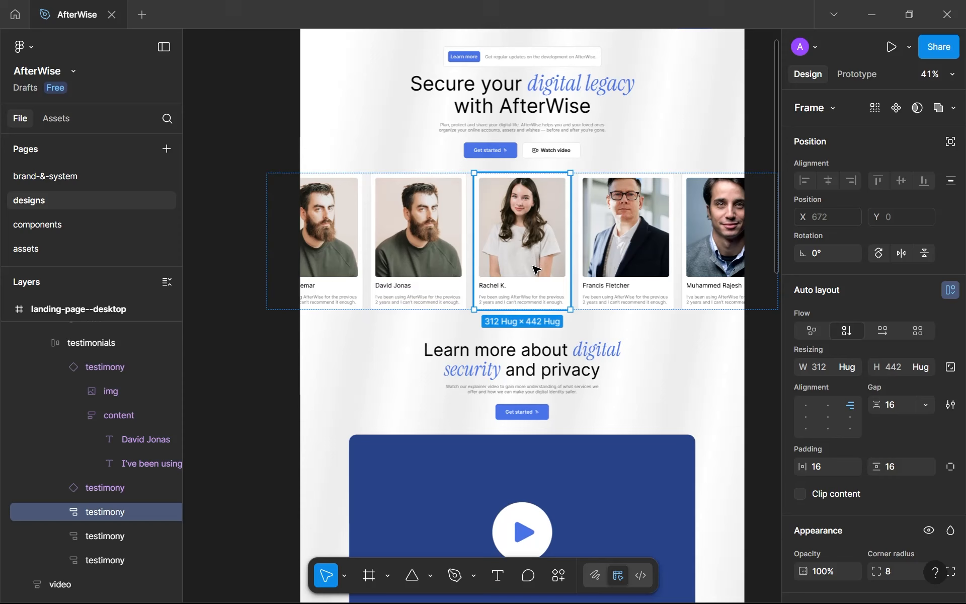
scroll(429, 278, up, 1)
scroll(410, 281, right, 1)
click(422, 276)
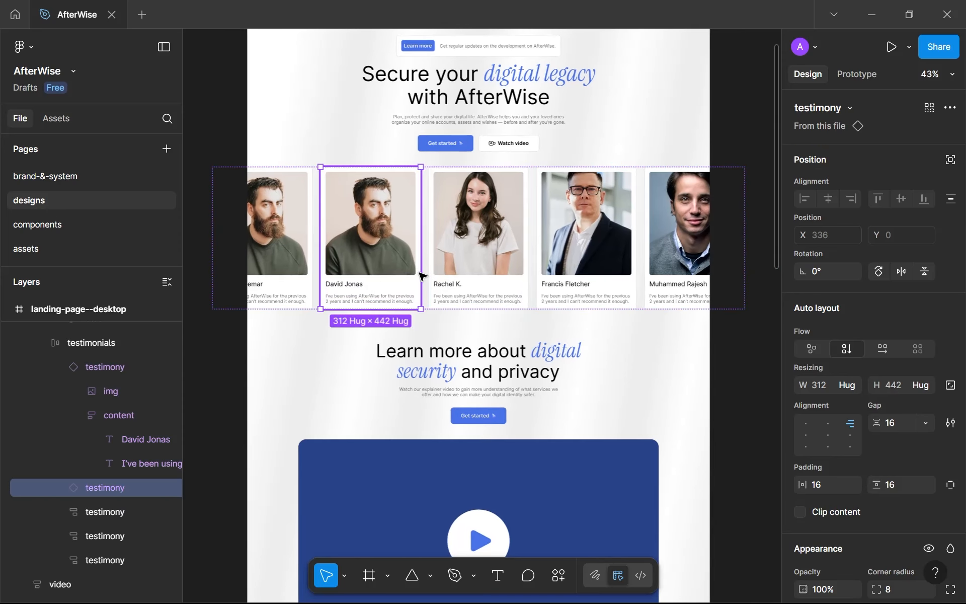
key(ctrl+d)
key(ctrl+d)
key(ctrl+d)
scroll(502, 274, down, 3)
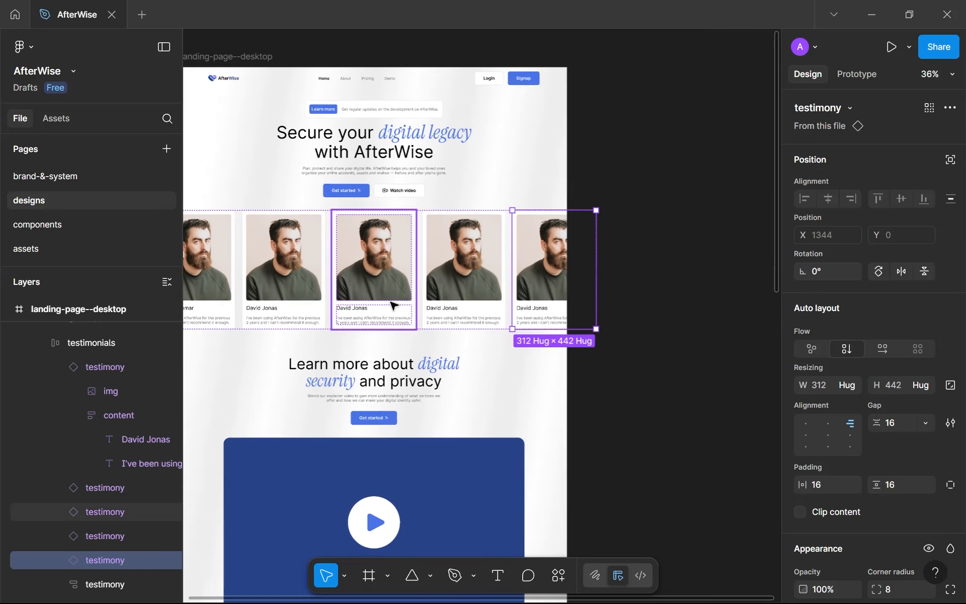
- Move the first remaining original testimony card two places earlier in the row and cut its name text
click(121, 583)
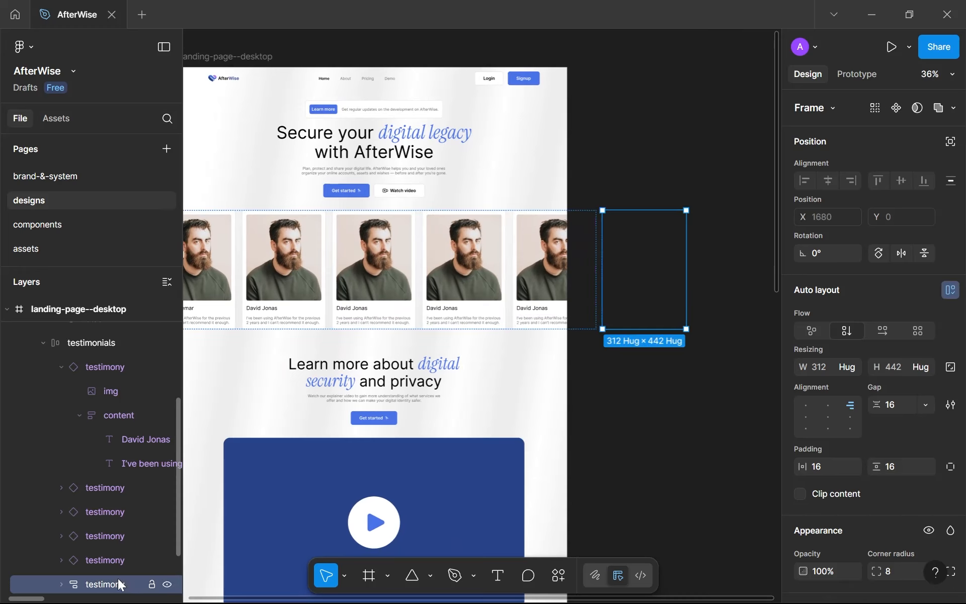
key(Left)
key(Left)
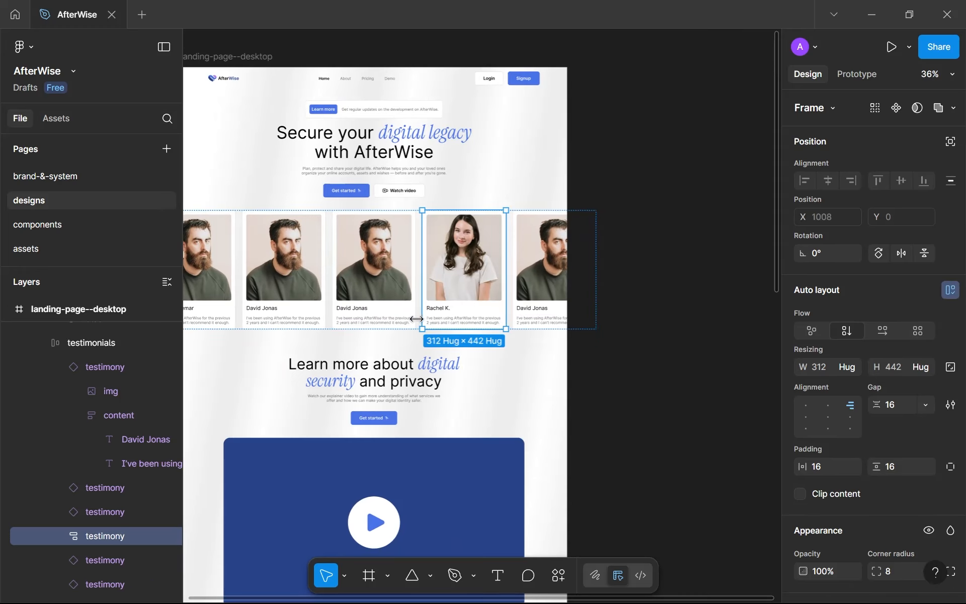
double_click(436, 309)
double_click(436, 308)
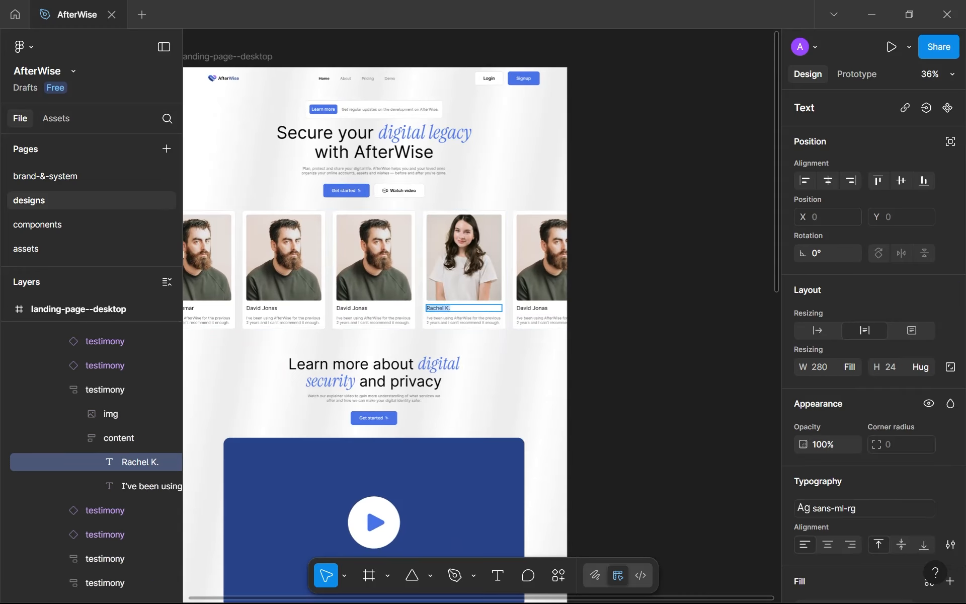
key(BackSpace)
key(Escape)
- Delete the original testimony card whose name text was removed from the testimonials row
click(484, 298)
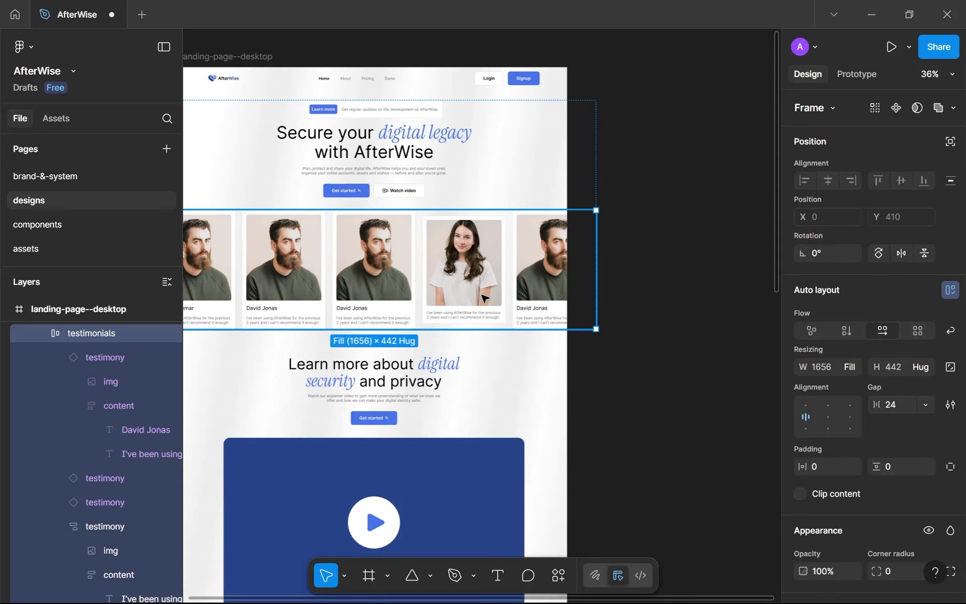
click(484, 299)
key(Delete)
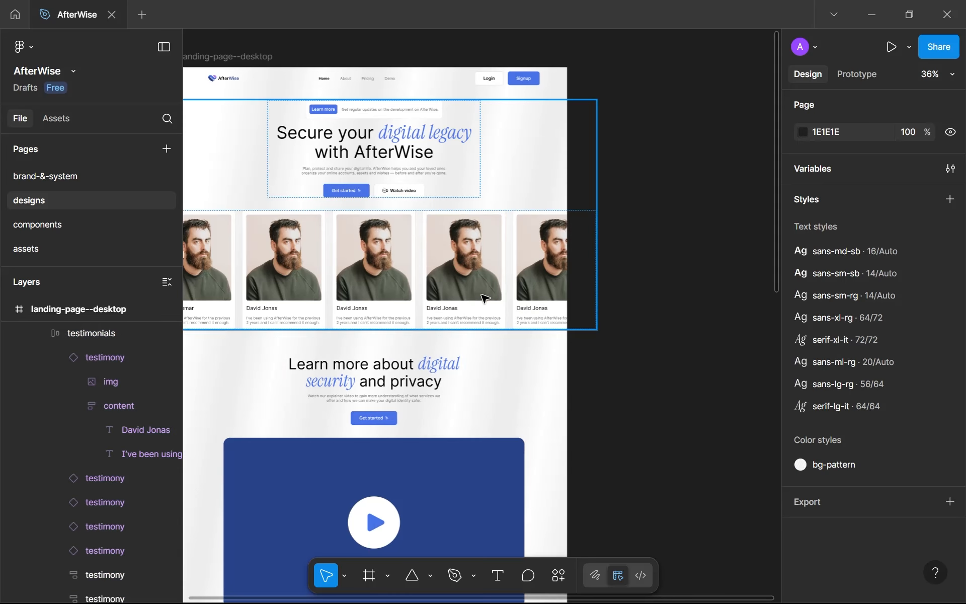
- Replace the name on the third testimony instance with the customer's name from the deleted card
scroll(412, 312, up, 3)
double_click(319, 314)
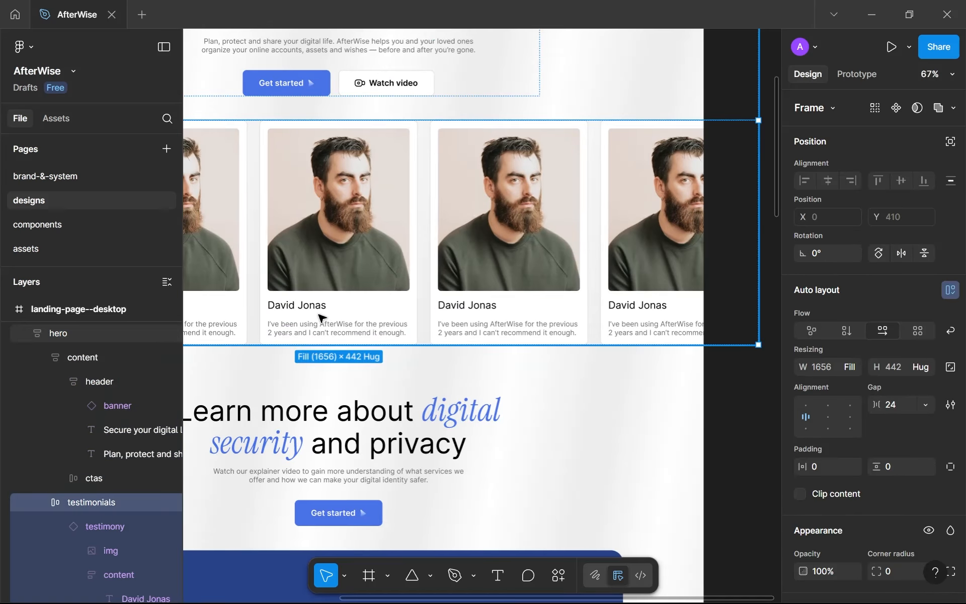
double_click(319, 313)
double_click(319, 314)
double_click(314, 304)
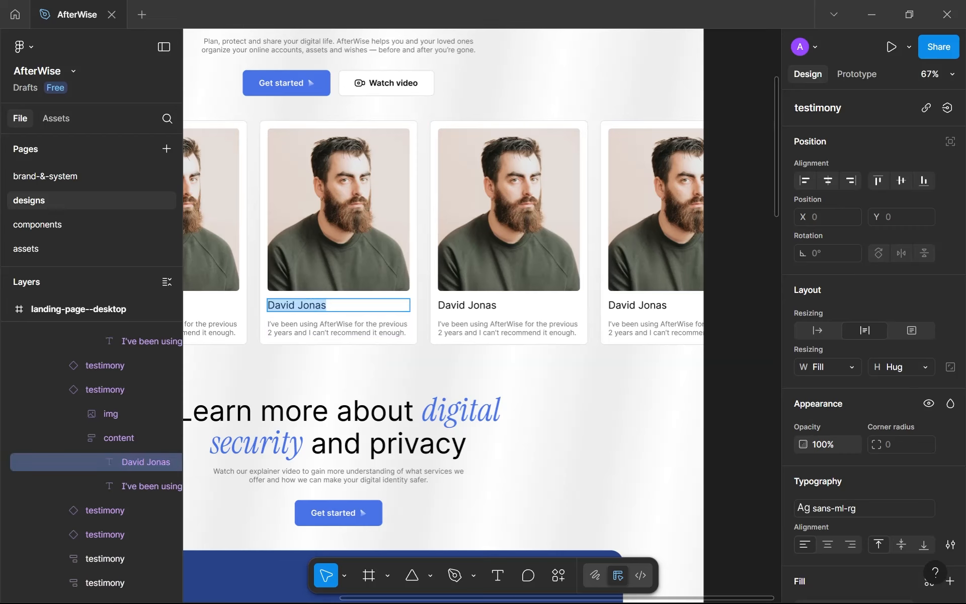
text(Rachel K.)
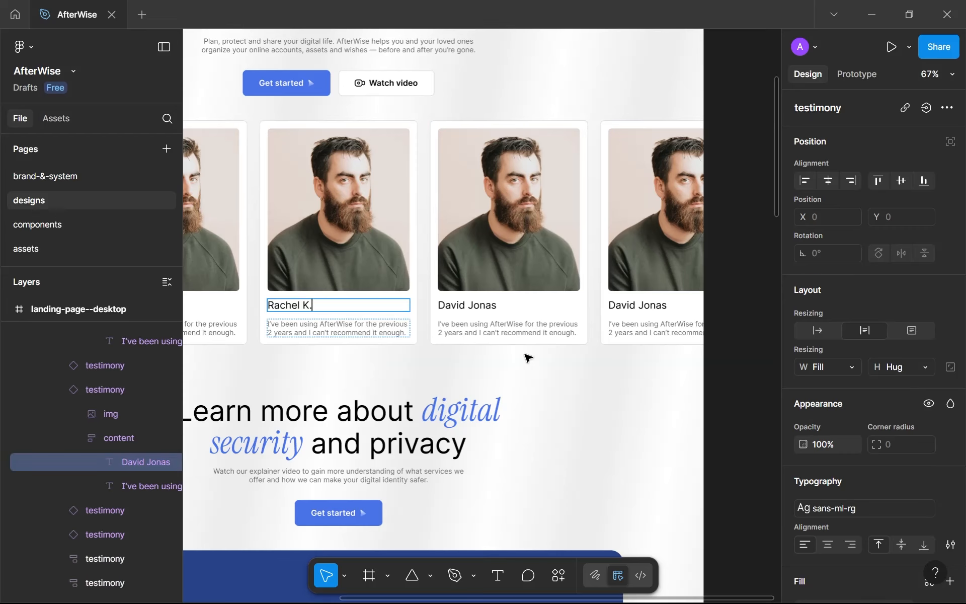
- Move the first remaining original testimony card two places earlier in the testimonials row and copy its name text
click(480, 309)
click(481, 310)
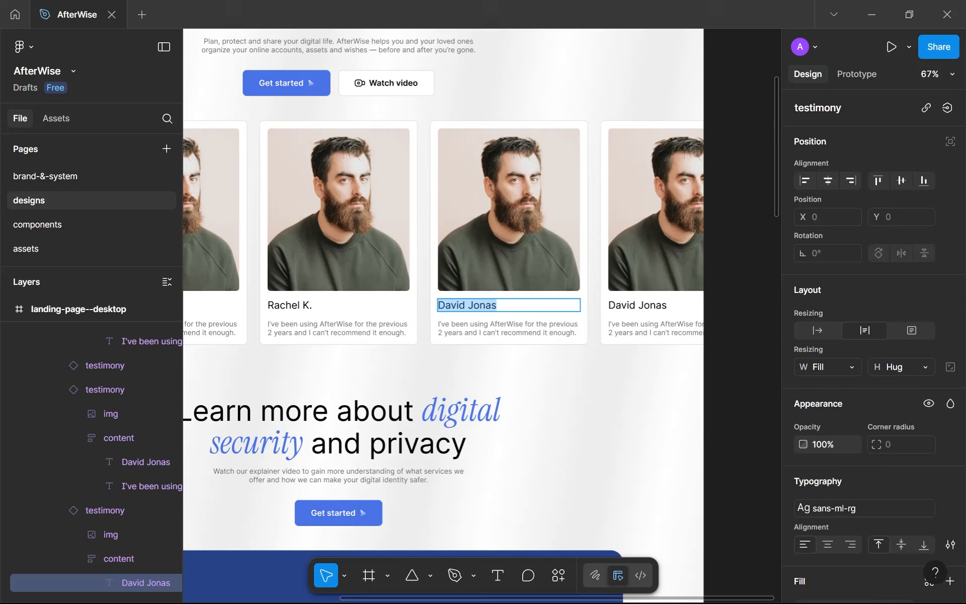
click(676, 318)
click(86, 542)
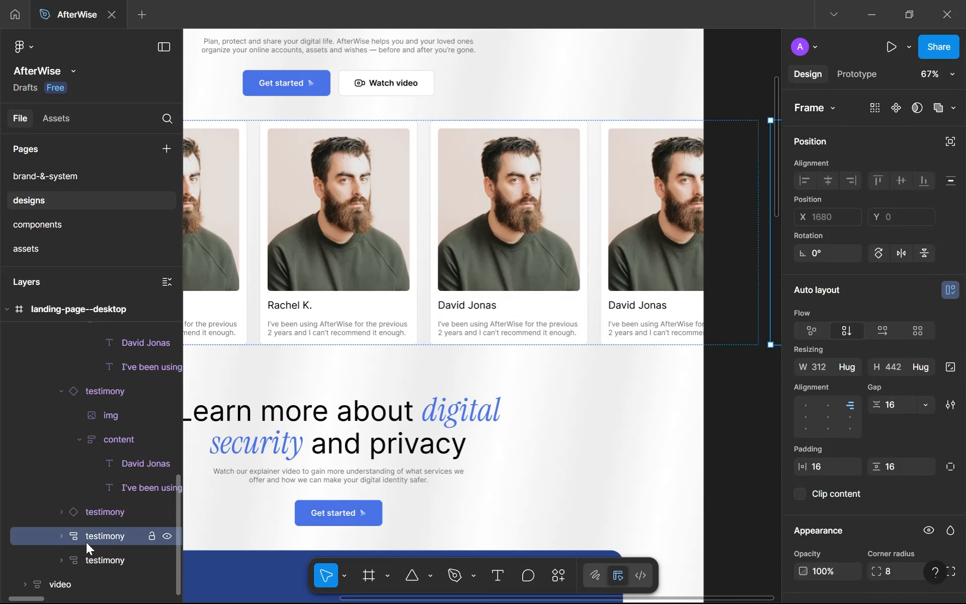
key(Left)
key(Left)
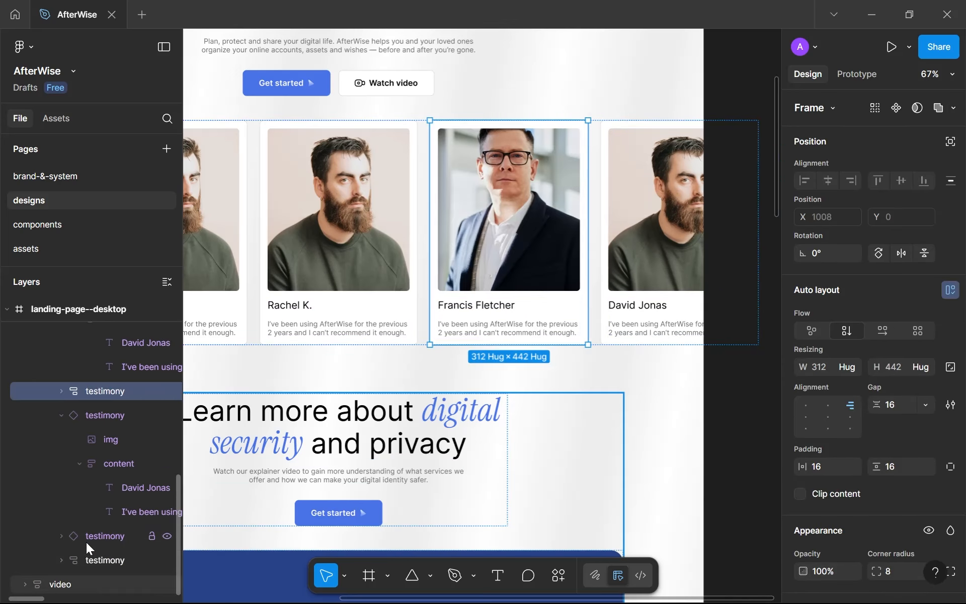
double_click(454, 307)
double_click(454, 306)
double_click(452, 305)
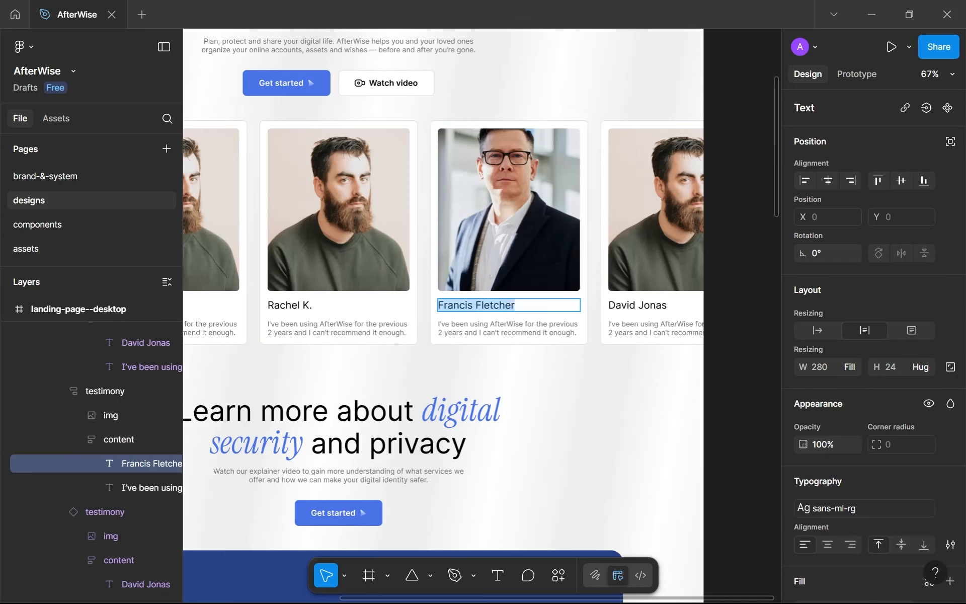
key(ctrl+c)
click(295, 306)
key(ctrl+a)
key(ctrl+v)
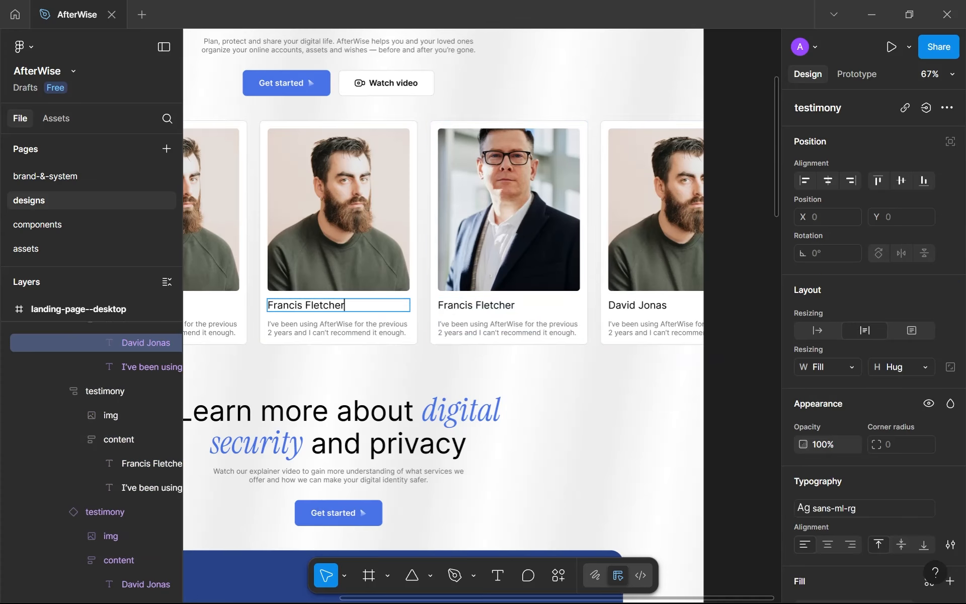
key(ctrl+z)
- Replace the name on the testimony instance directly after the moved original card with the copied customer name
scroll(352, 342, down, 3)
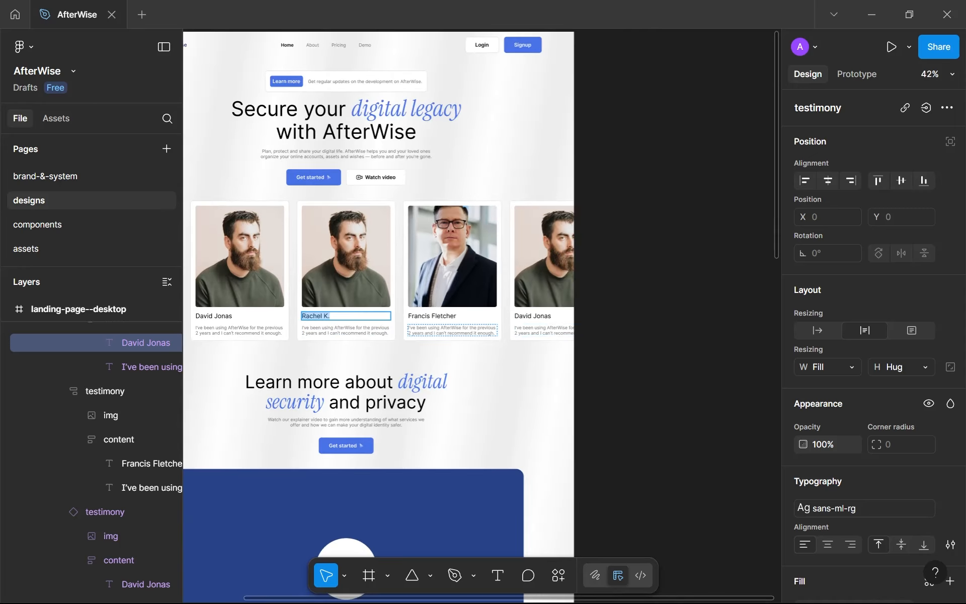
scroll(378, 356, down, 3)
click(478, 329)
key(ctrl+a)
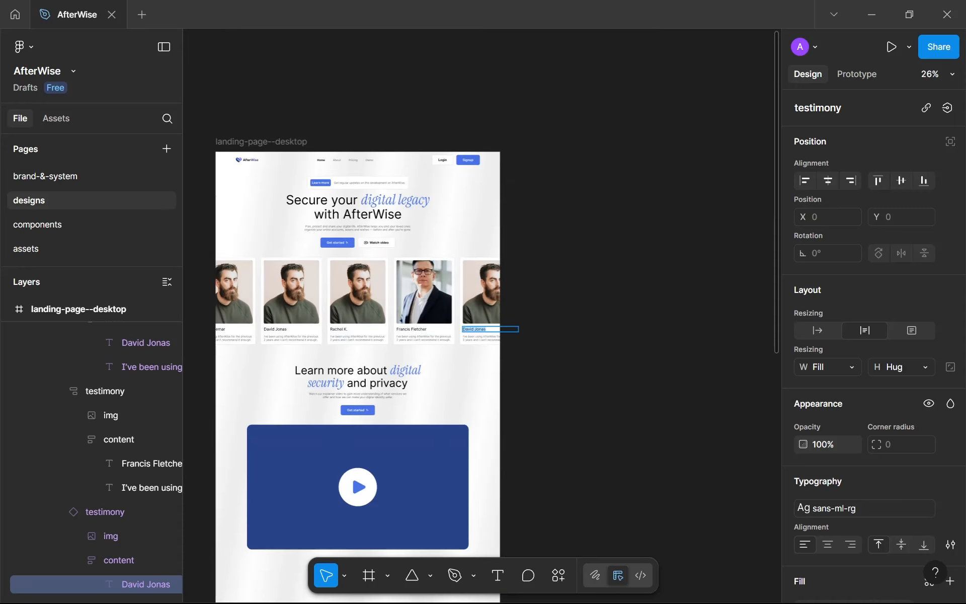
key(ctrl+v)
key(Escape)
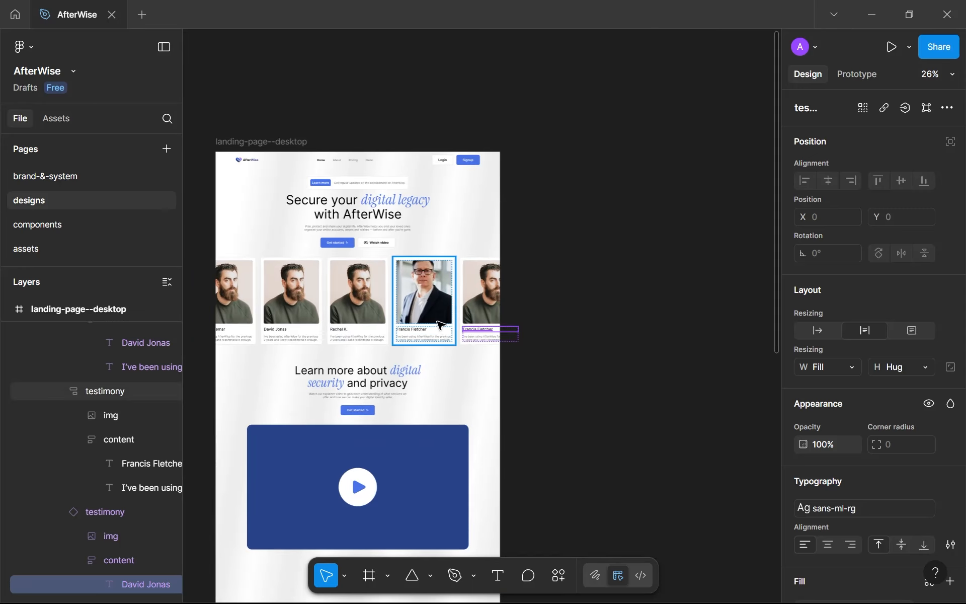
- Delete the moved original testimony card whose name was copied from the testimonials row
click(440, 324)
scroll(440, 325, up, 2)
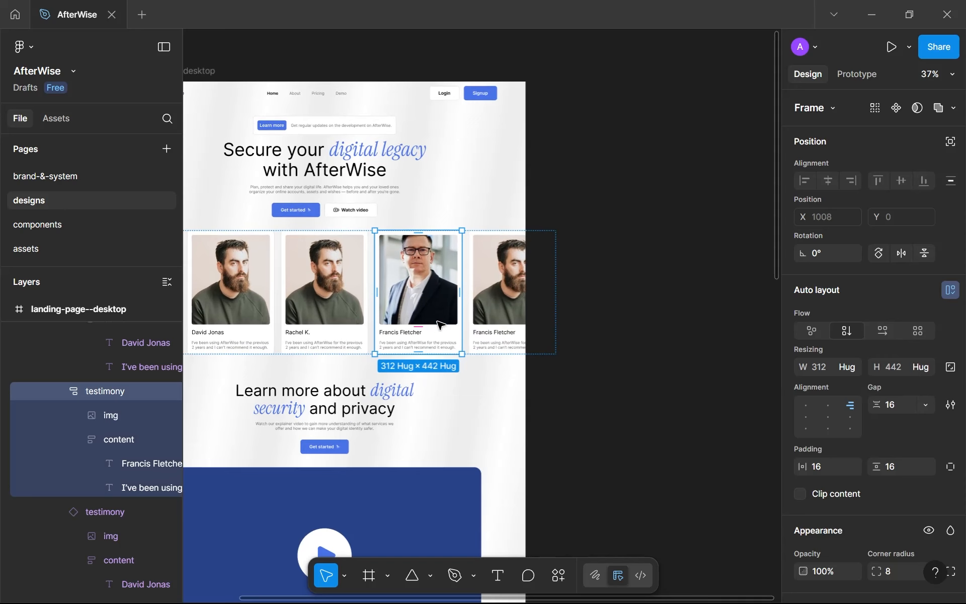
key(Delete)
- Replace the name on the last testimony instance in the row with the fifth customer's full name
click(470, 327)
click(470, 328)
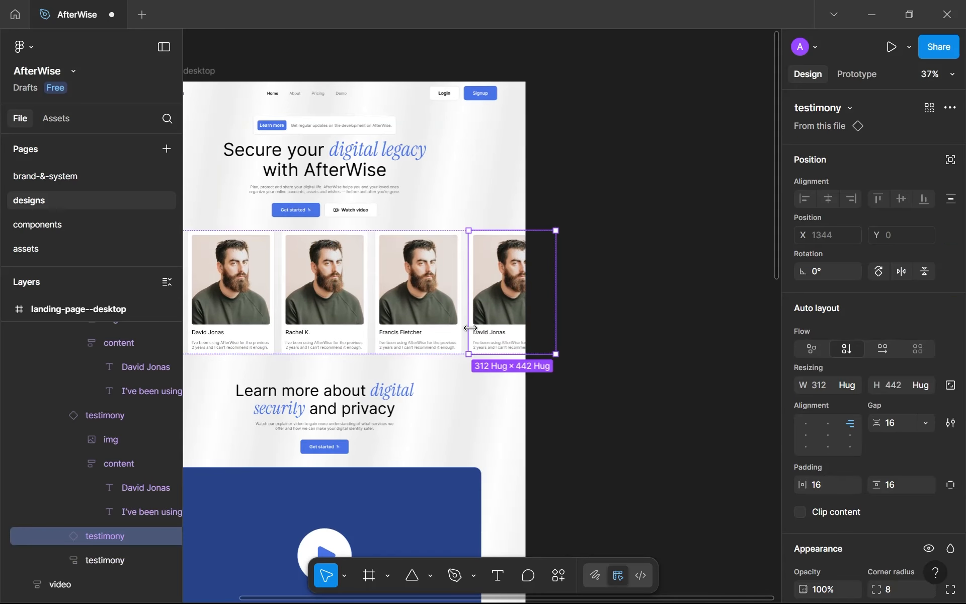
double_click(492, 341)
double_click(489, 333)
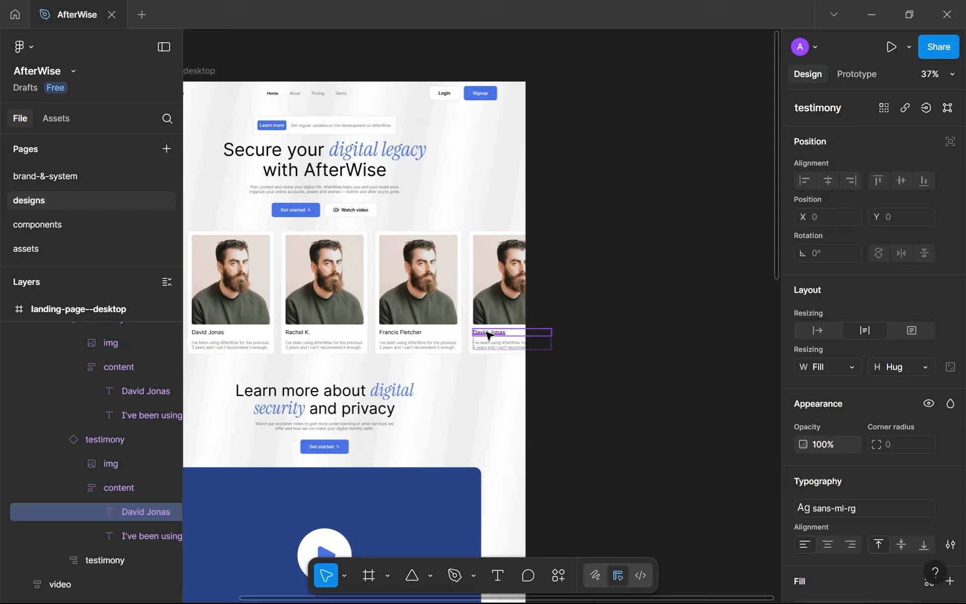
double_click(489, 333)
text(Mohammed Rajesh)
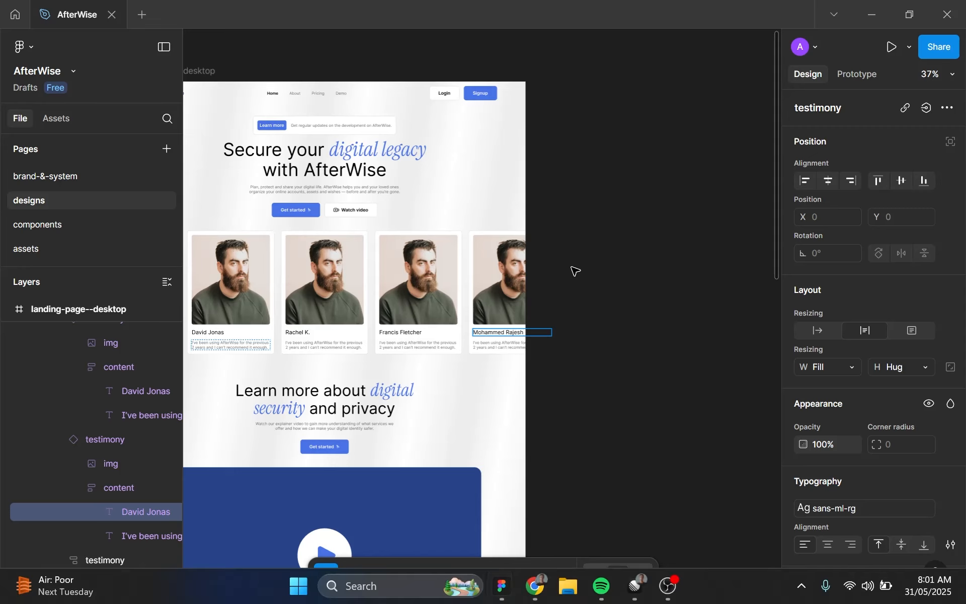
- Delete the last original testimony frame at the end of the testimonials row
click(108, 563)
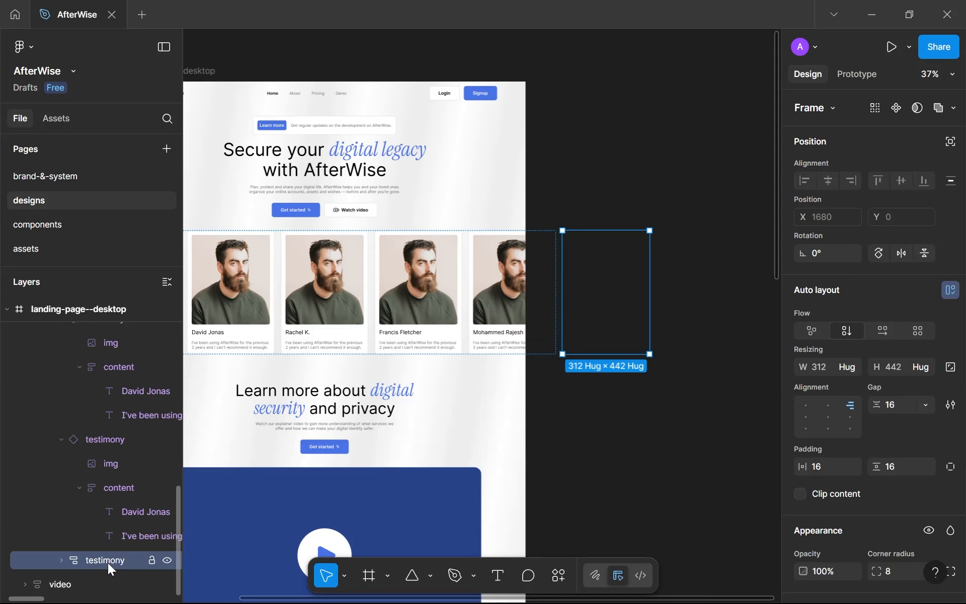
key(Delete)
scroll(291, 507, down, 4)
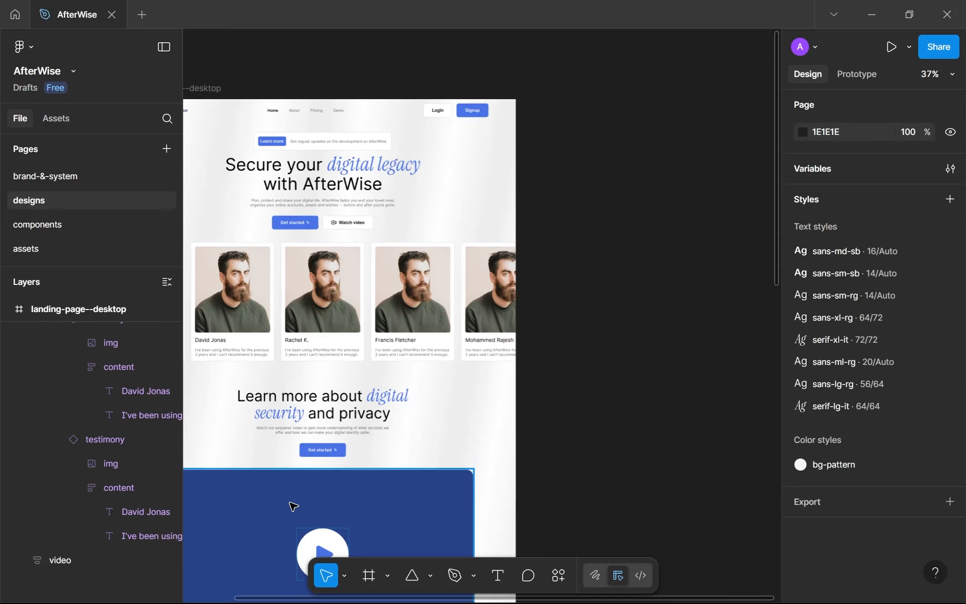
- Run the Unsplash plugin with the second testimony instance's image selected and search its photos for "person"
scroll(523, 350, up, 2)
click(454, 222)
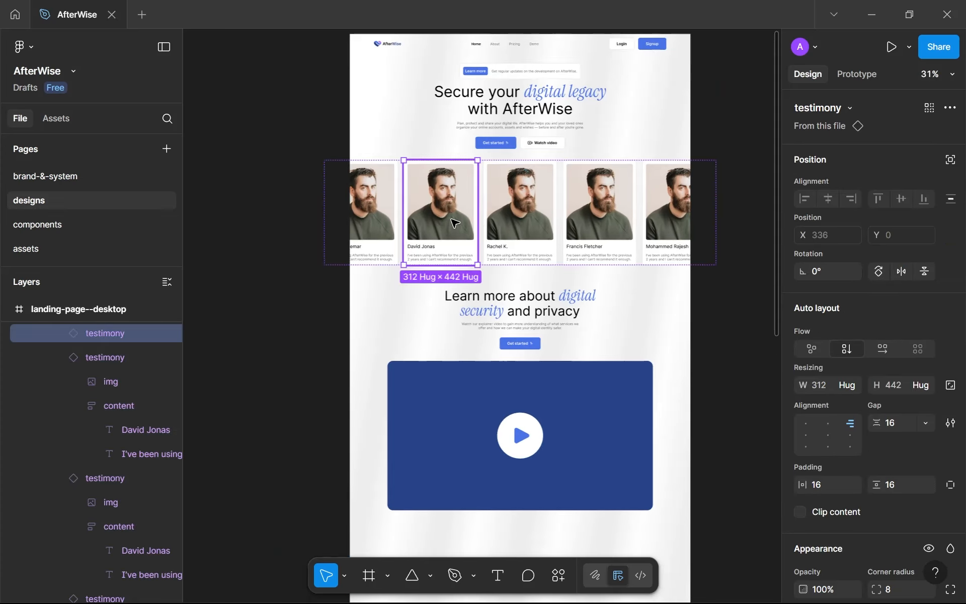
click(454, 222)
right_click(452, 221)
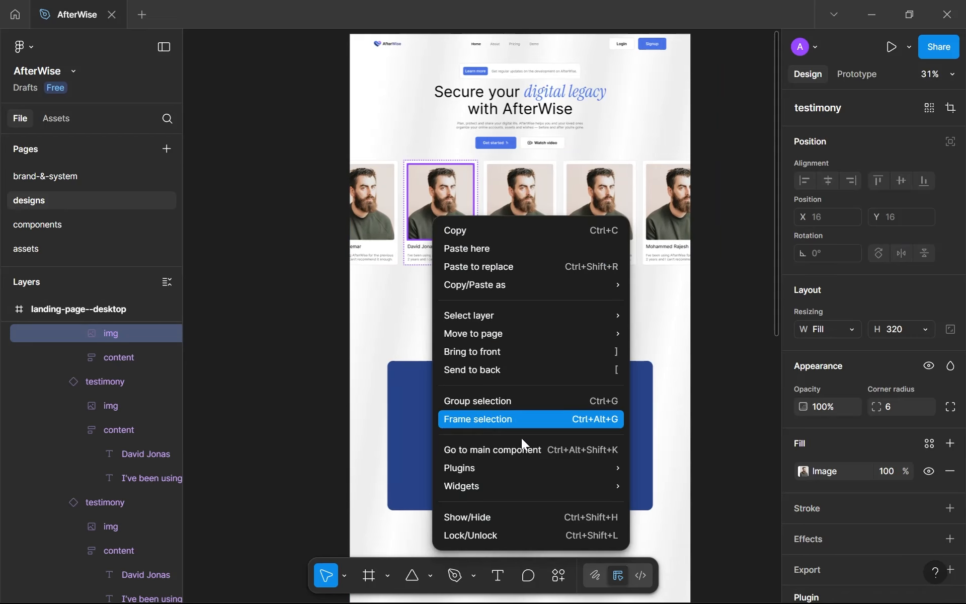
mouse_move(521, 466)
click(664, 315)
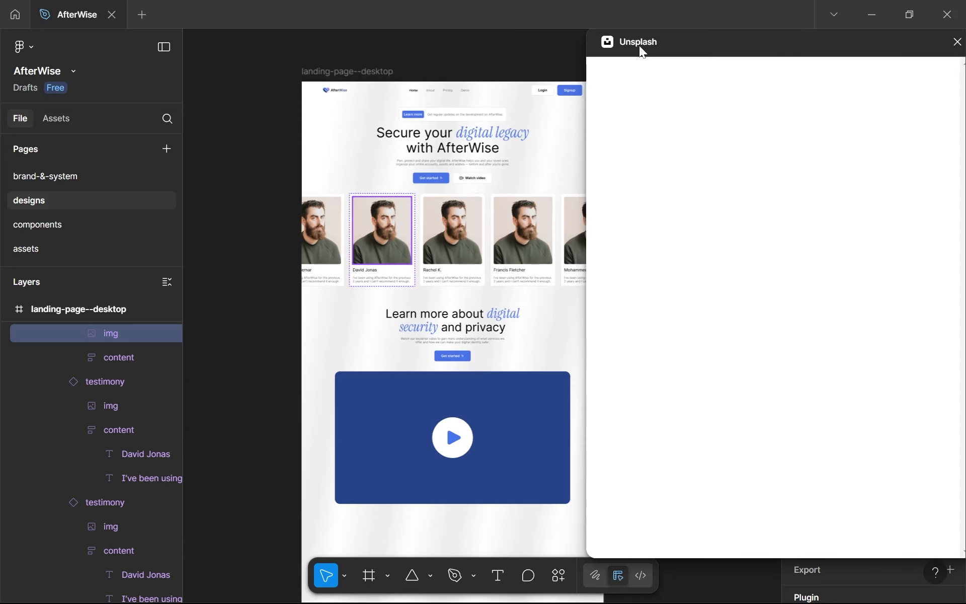
click(668, 114)
text(person)
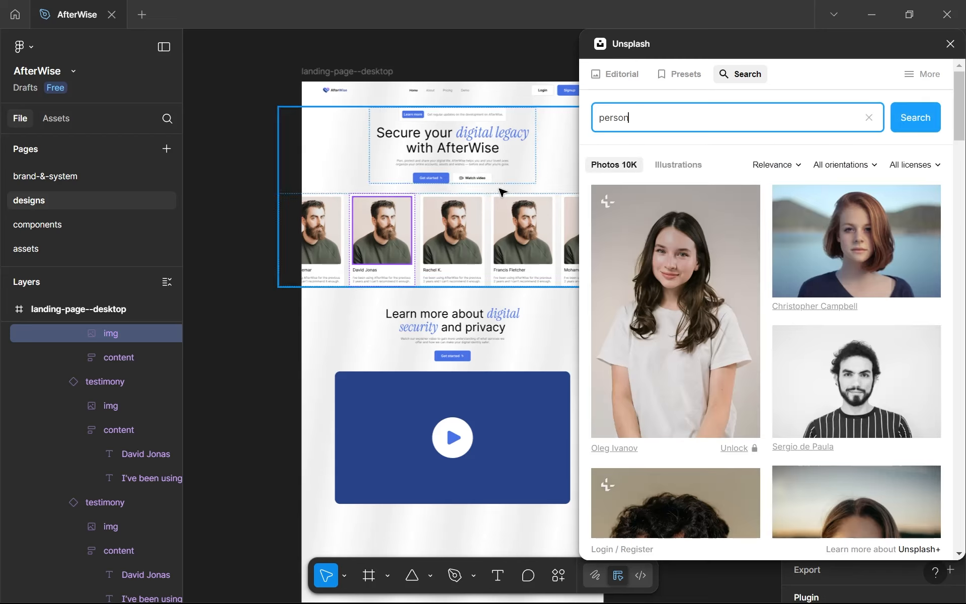
- Fill the third testimony instance's image with the Unsplash photo of the long-haired woman in a white T-shirt
click(324, 240)
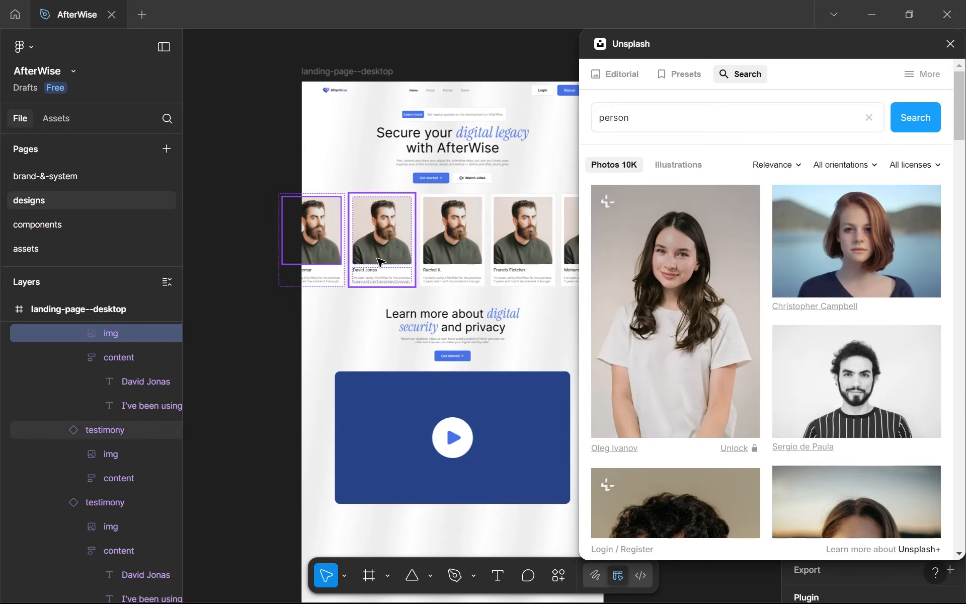
double_click(460, 249)
click(690, 321)
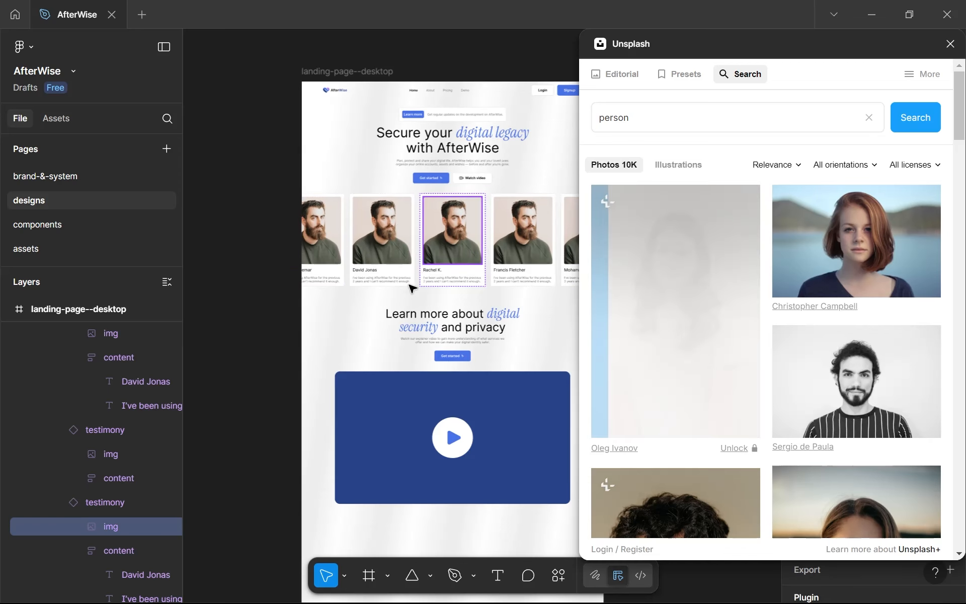
- Fill the first testimony instance's image with the Unsplash photo of the smiling man in a yellow shirt
double_click(316, 241)
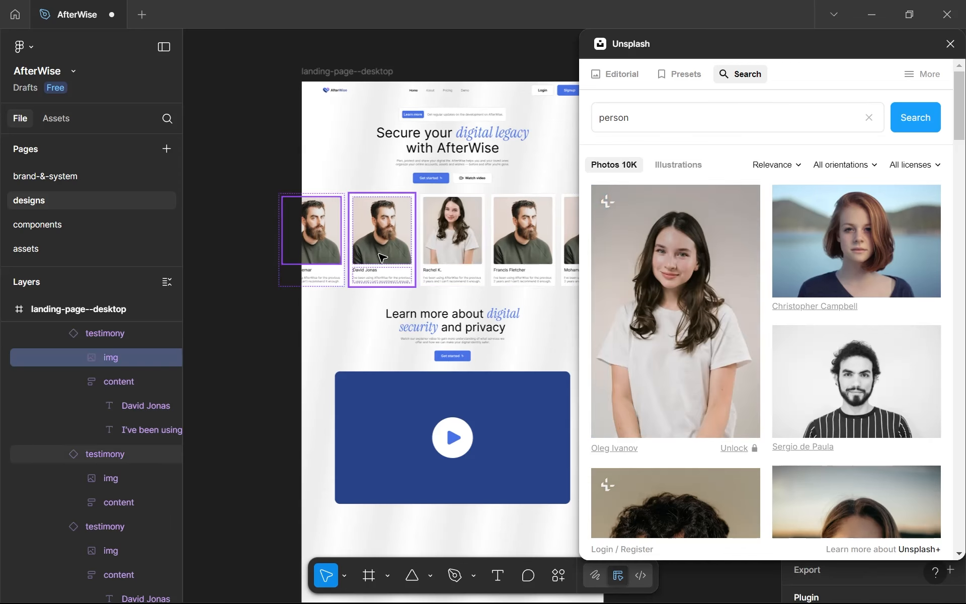
scroll(647, 324, down, 5)
scroll(645, 318, down, 10)
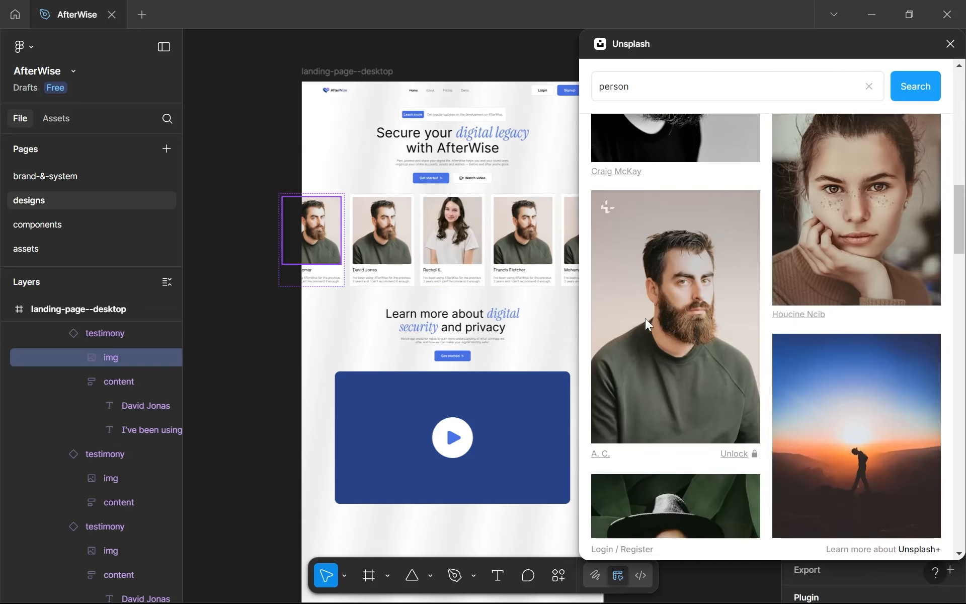
click(816, 344)
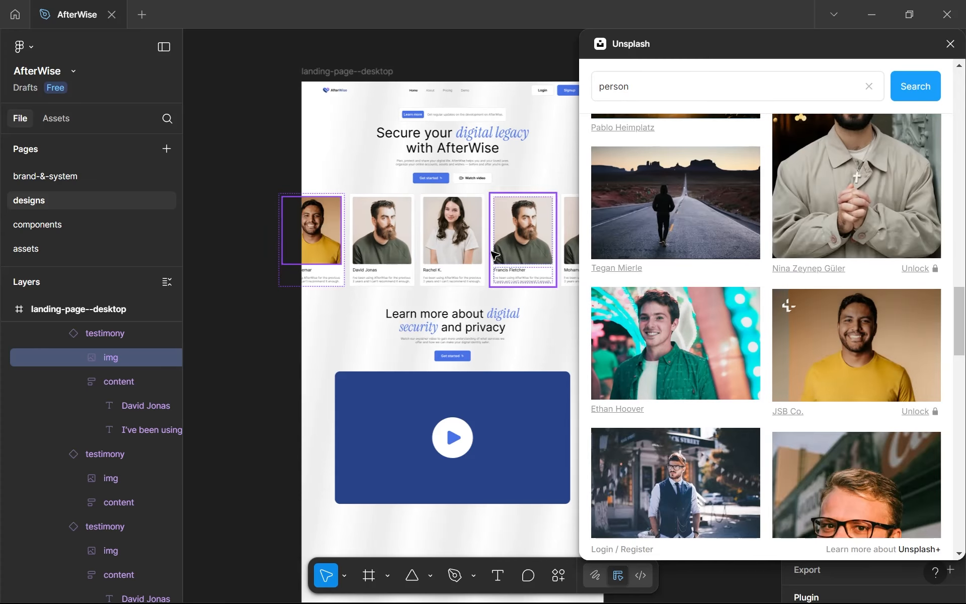
- Fill the fifth testimony instance's image with the Unsplash photo of the dark-haired man in a grey sweater
double_click(520, 226)
drag(520, 225, 428, 225)
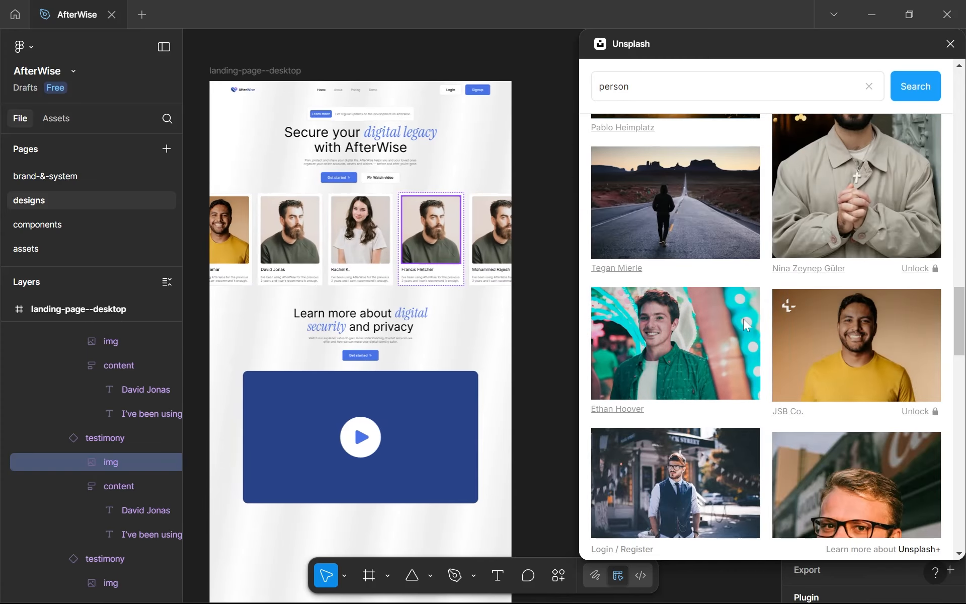
scroll(743, 318, down, 10)
scroll(743, 320, down, 10)
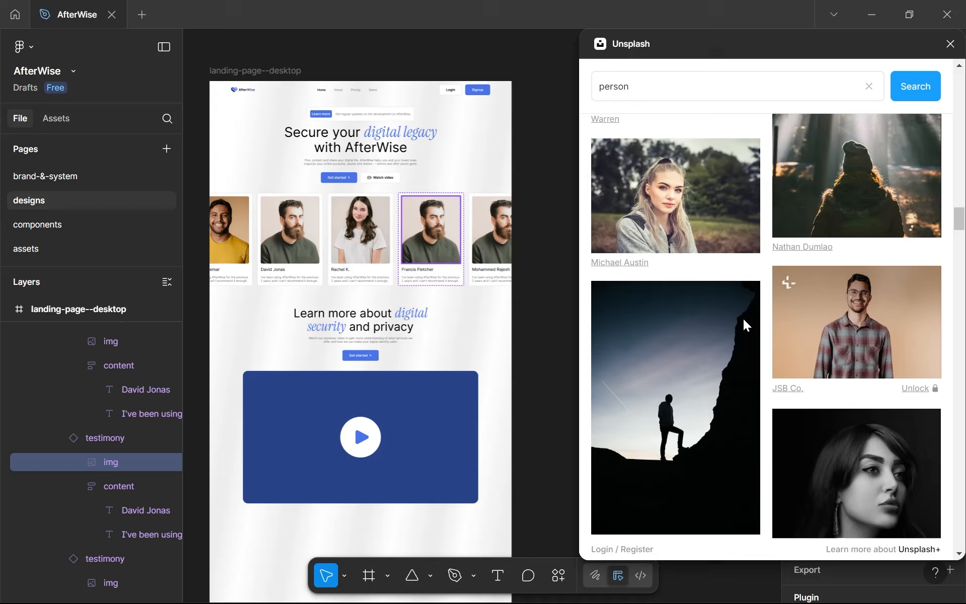
click(514, 246)
click(494, 235)
double_click(493, 235)
double_click(494, 236)
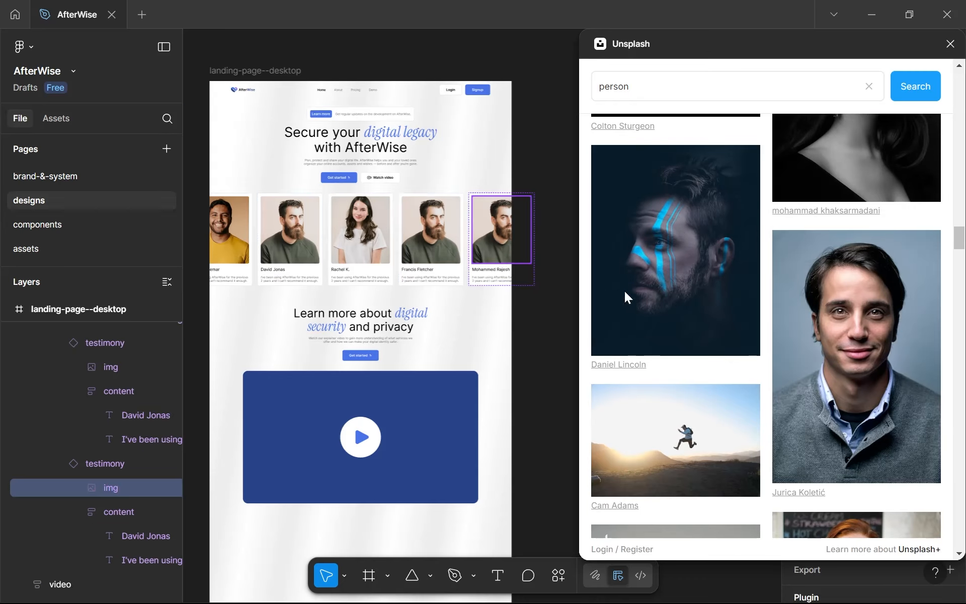
click(784, 262)
- Fill the fourth testimony instance's image with the Unsplash photo of the man in glasses and a dark suit, and close the plugin
click(417, 214)
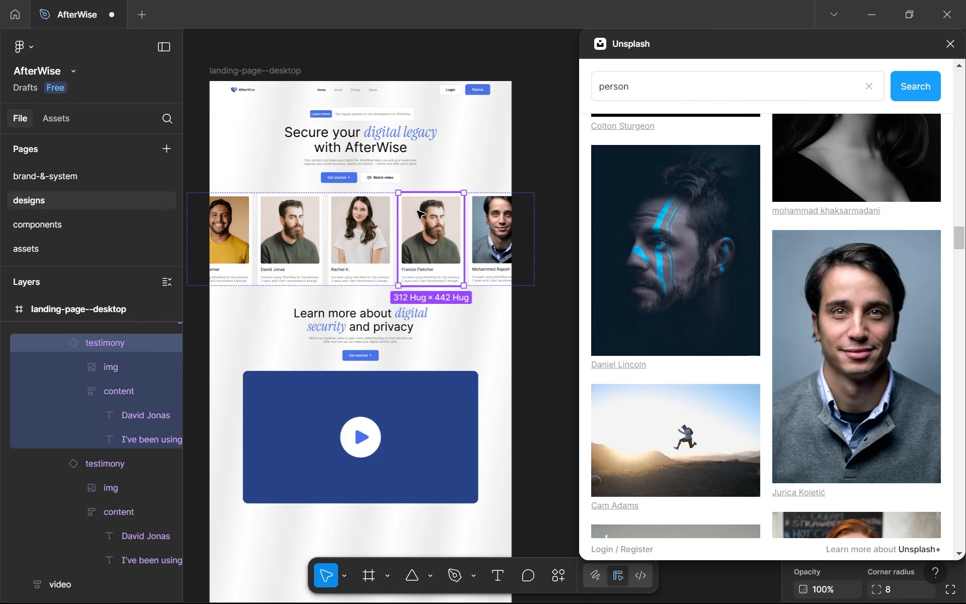
double_click(416, 214)
scroll(687, 367, down, 5)
scroll(691, 373, down, 10)
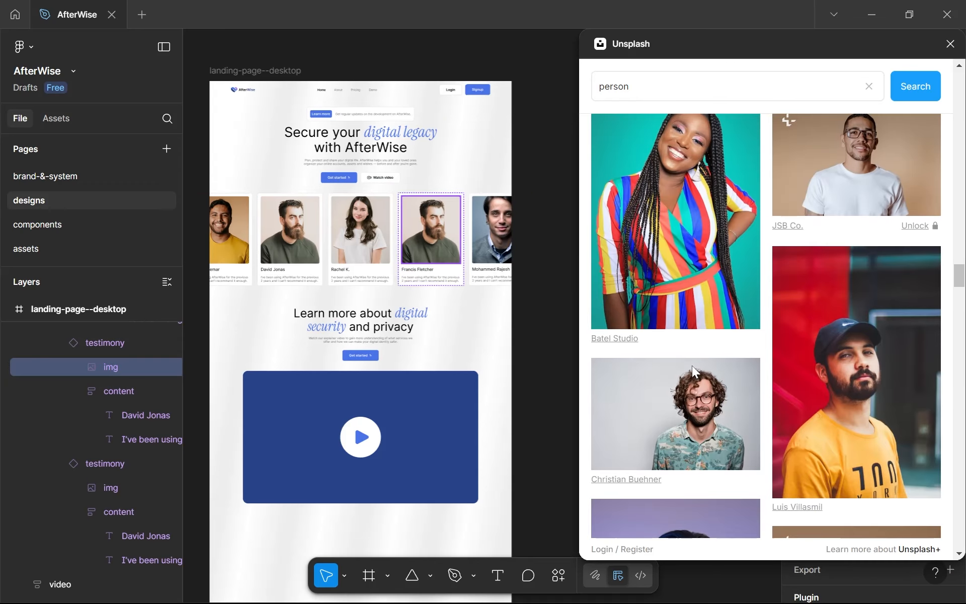
click(687, 358)
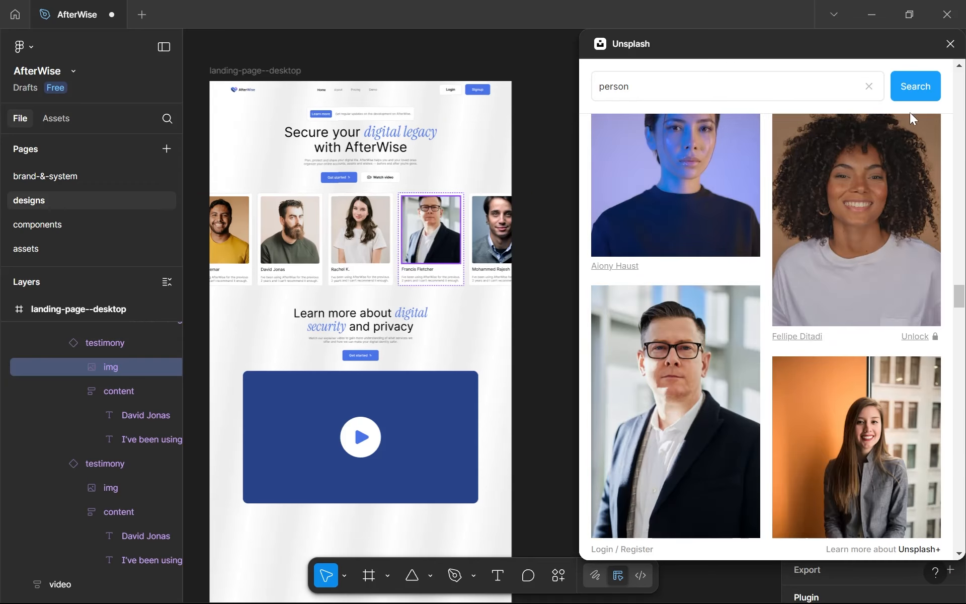
click(950, 44)
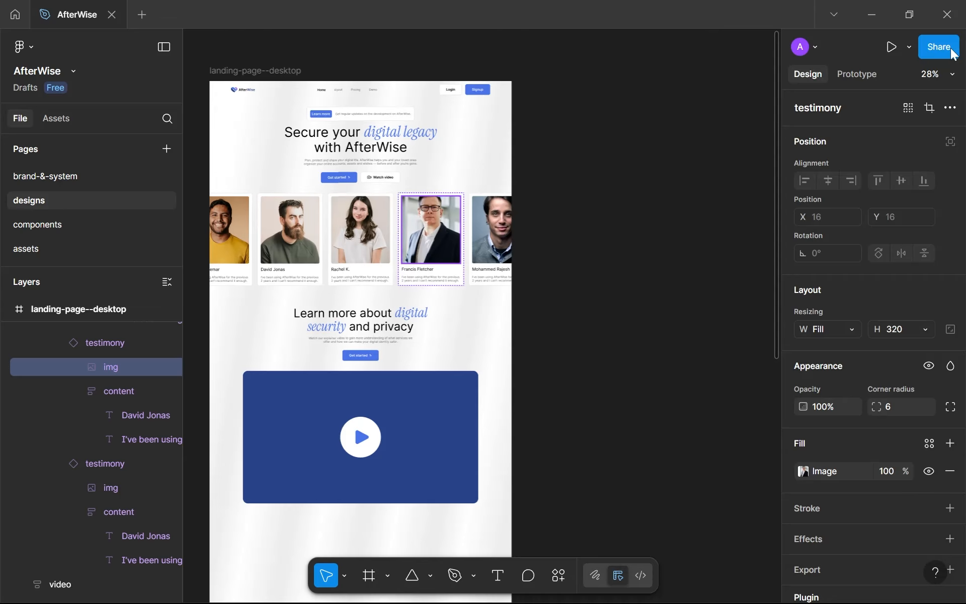
click(618, 308)
ctrl+scroll(599, 315, up, 5)
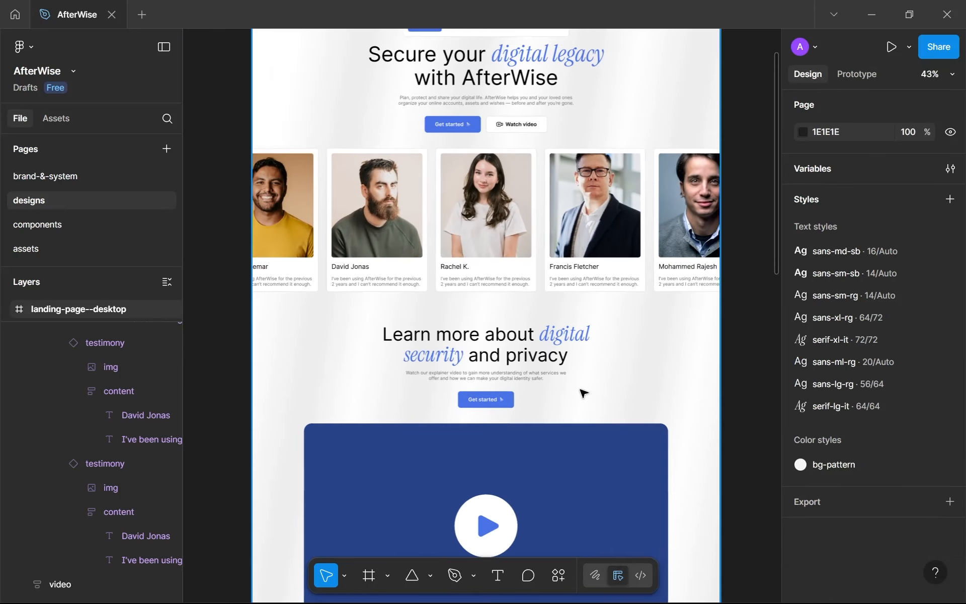
ctrl+scroll(582, 392, down, 5)
scroll(596, 322, down, 2)
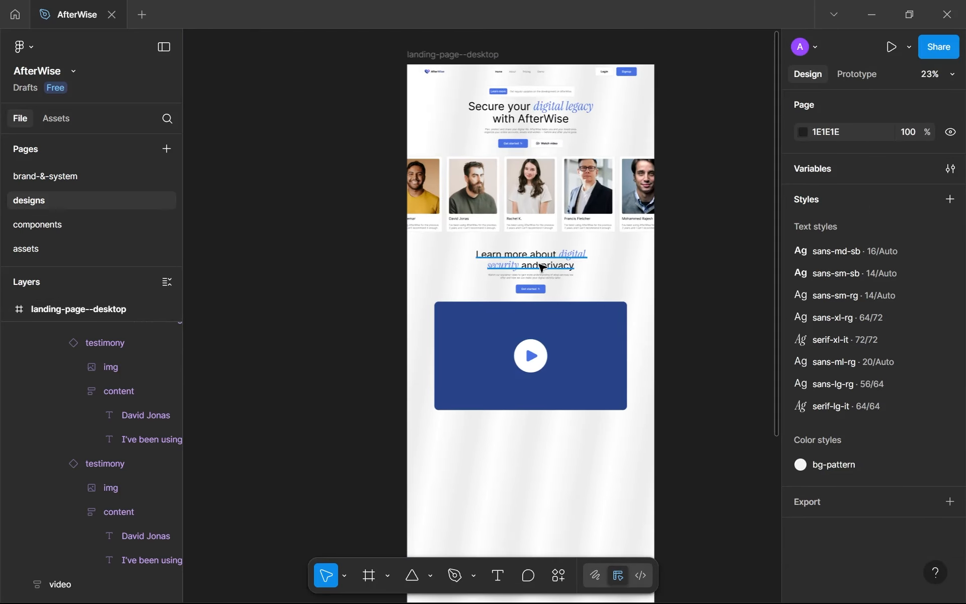
ctrl+scroll(543, 268, up, 5)
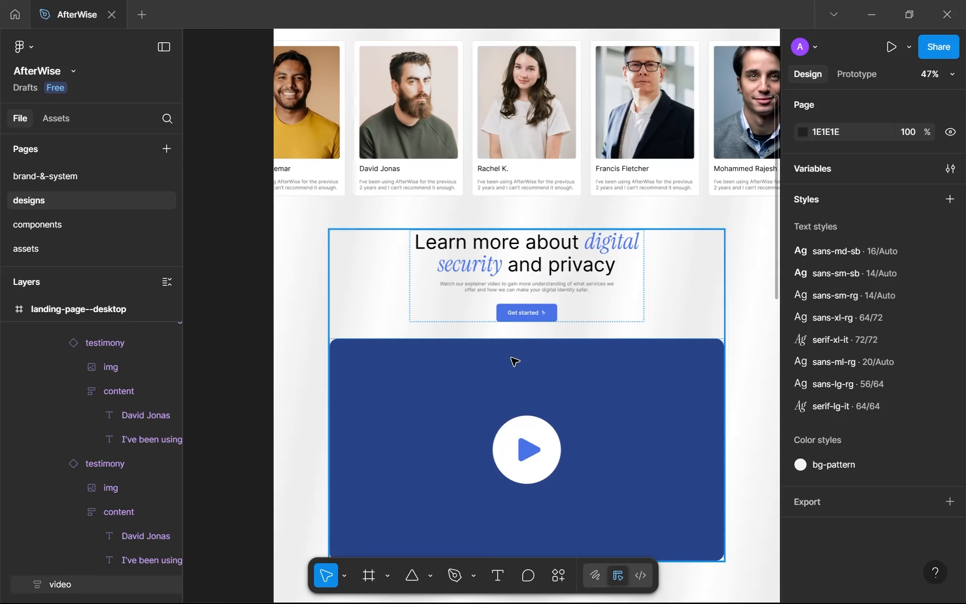
ctrl+scroll(570, 342, down, 4)
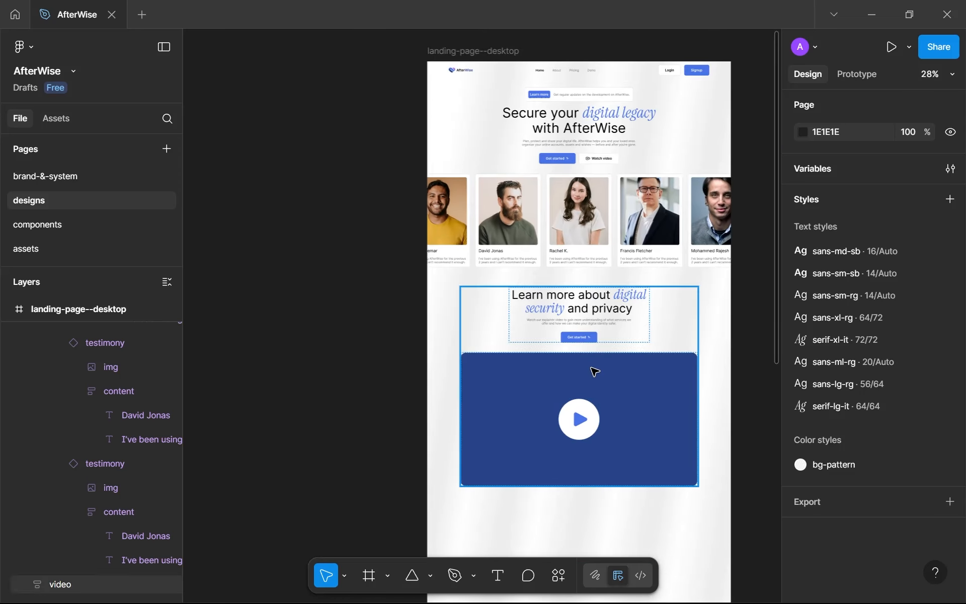
ctrl+scroll(584, 390, up, 3)
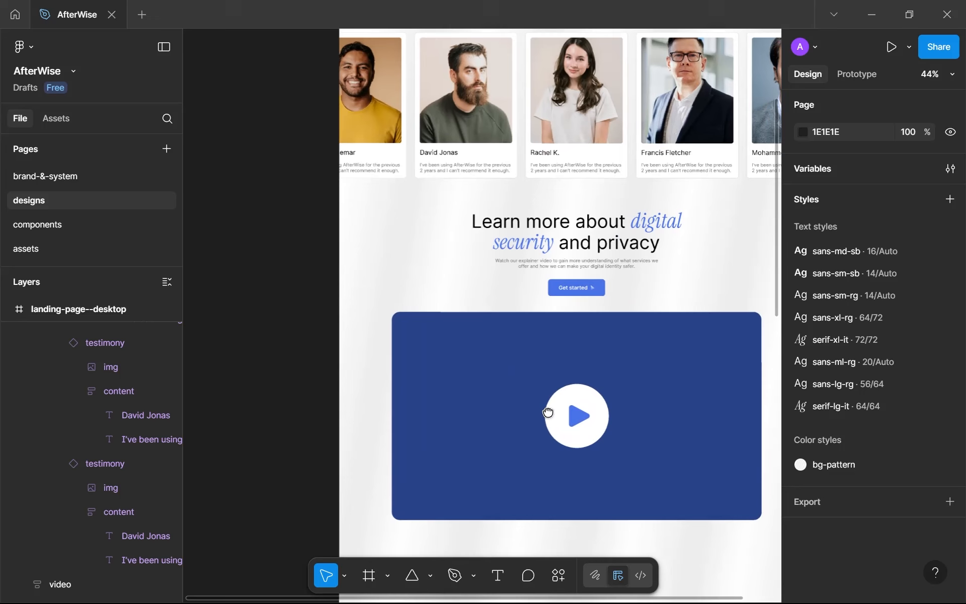
ctrl+scroll(547, 412, down, 2)
ctrl+scroll(546, 405, up, 2)
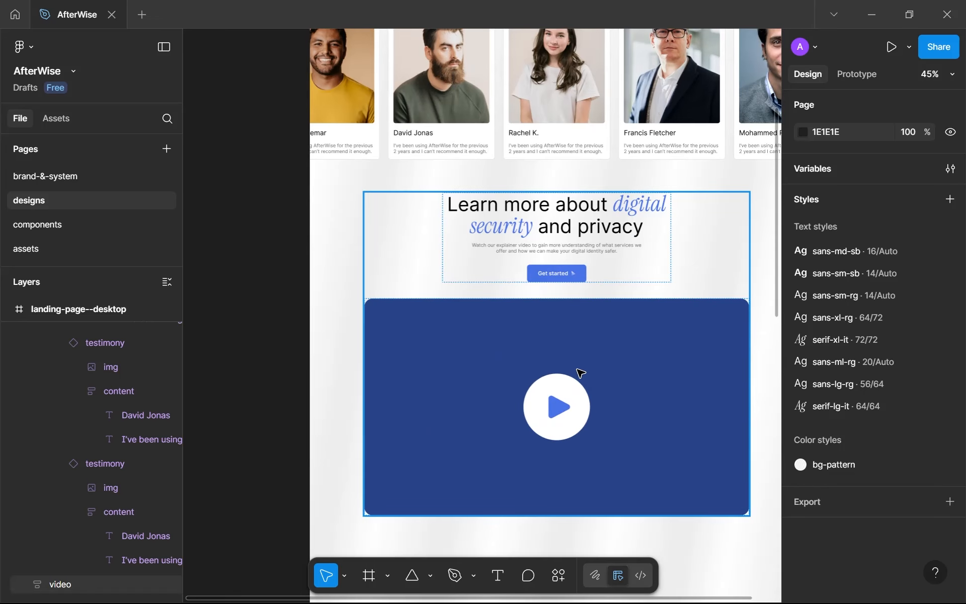
double_click(500, 417)
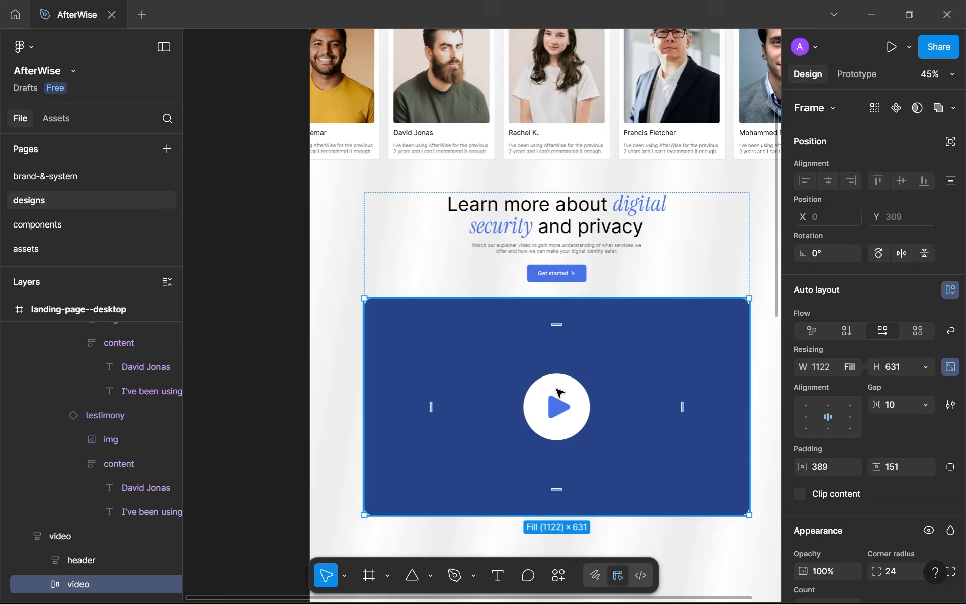
scroll(558, 393, down, 5)
scroll(558, 393, down, 5)
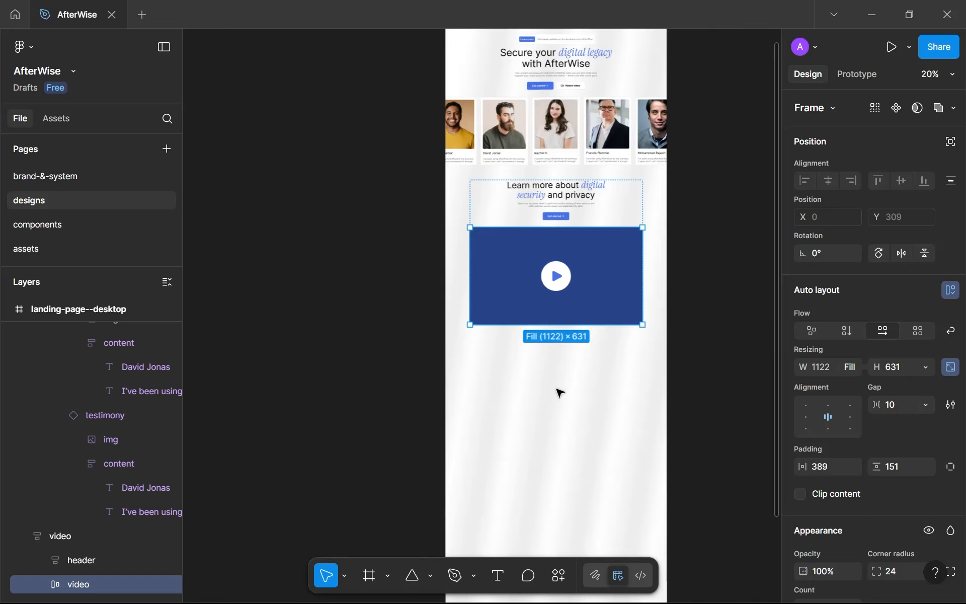
scroll(558, 211, down, 5)
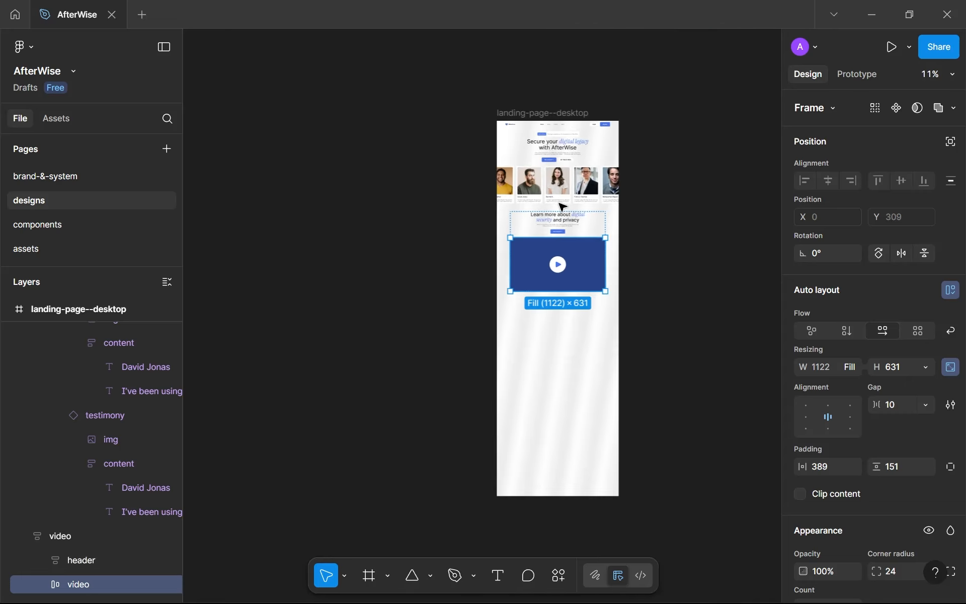
- Duplicate the video section's header and place the copy directly on the landing page below the blue video block
click(565, 233)
scroll(564, 233, up, 5)
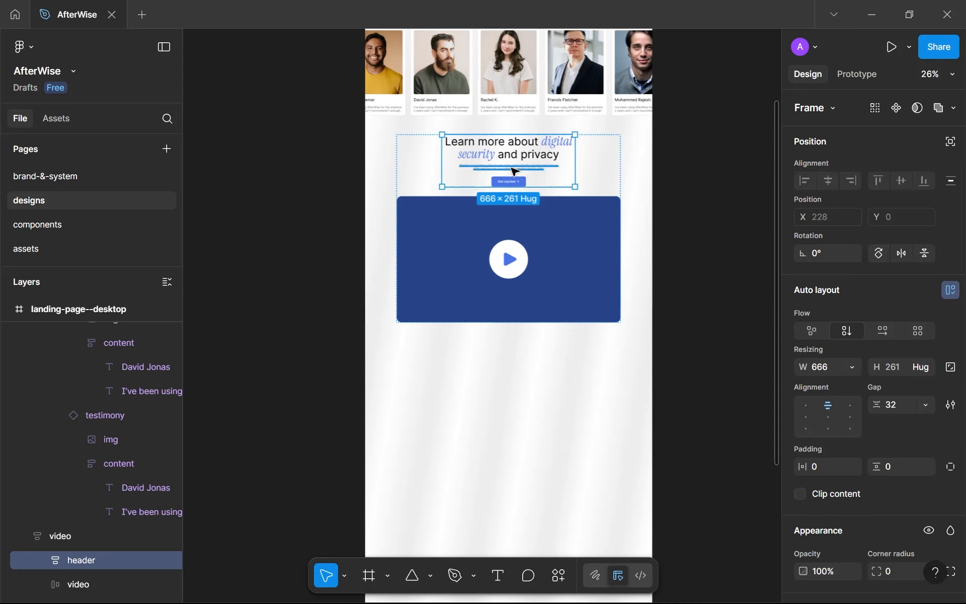
key(ctrl+d)
scroll(514, 172, down, 2)
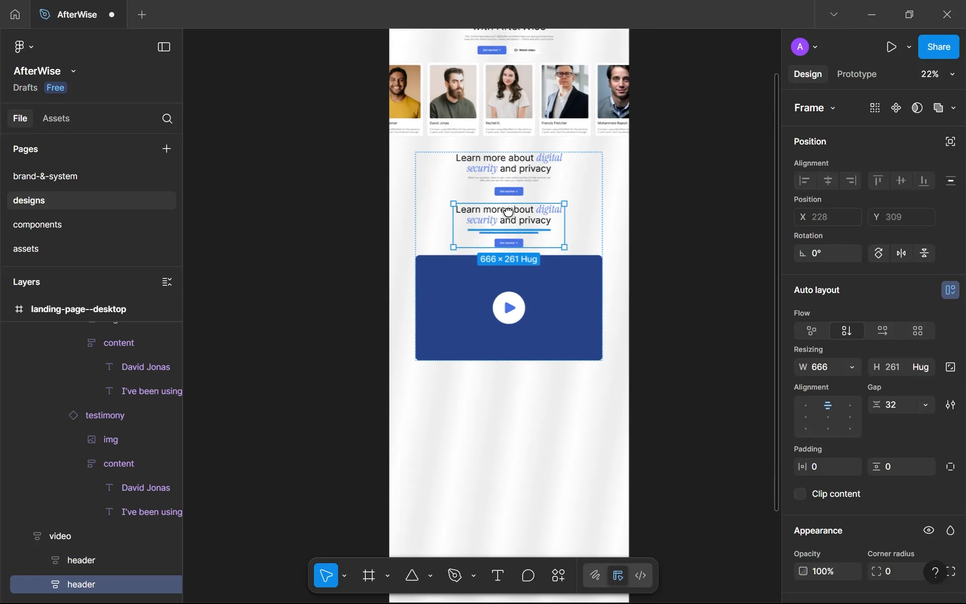
drag(526, 138, 526, 279)
- Replace the copied header's headline text with "Everything you need to manage your digital estate"
scroll(526, 280, up, 6)
double_click(545, 299)
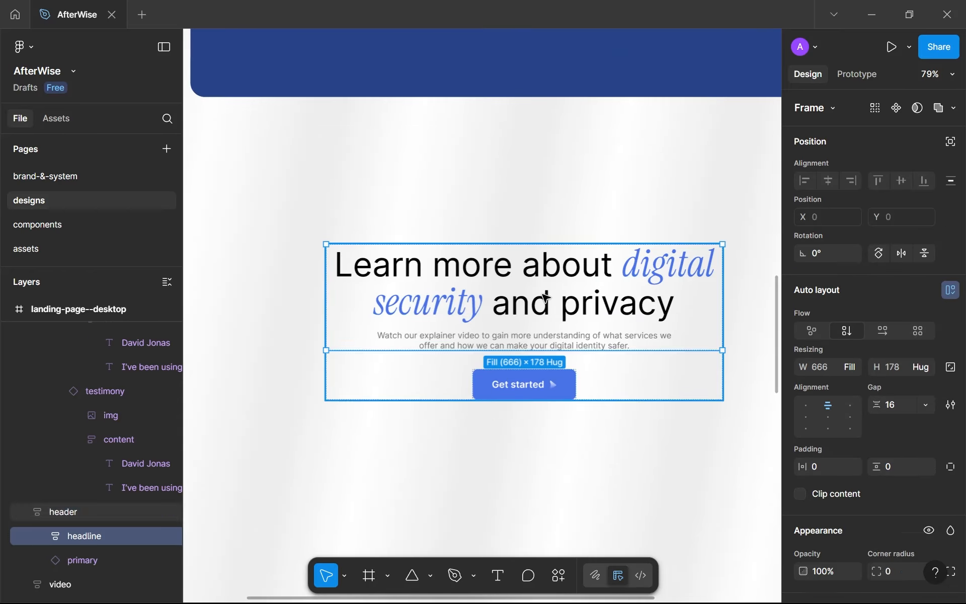
double_click(545, 300)
double_click(545, 300)
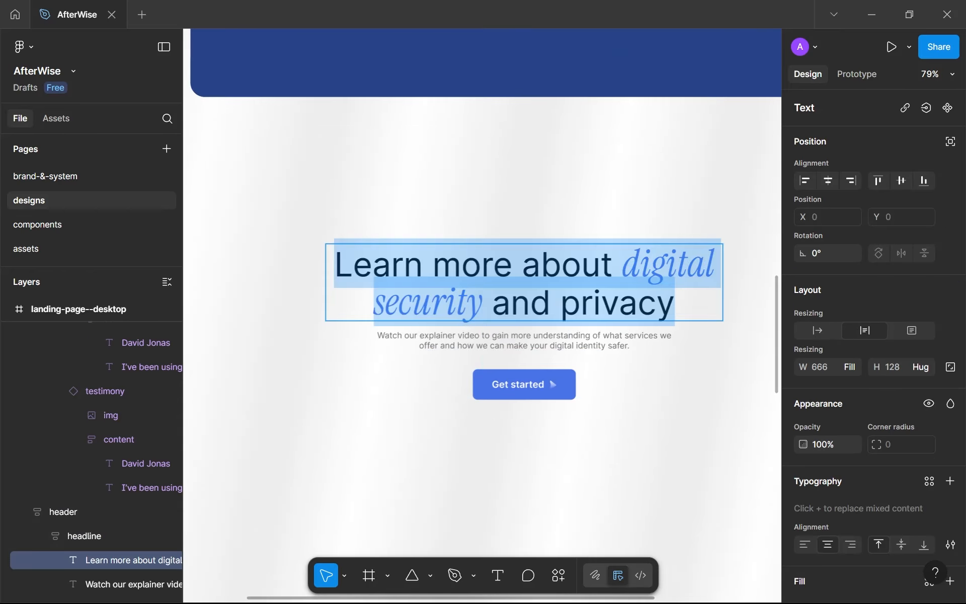
text(Ever)
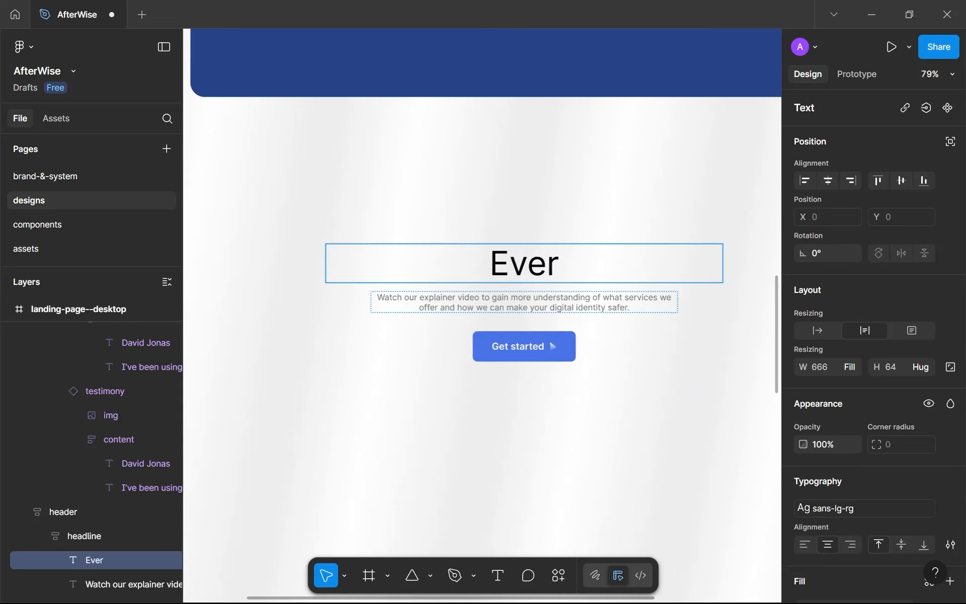
text(ything you nee)
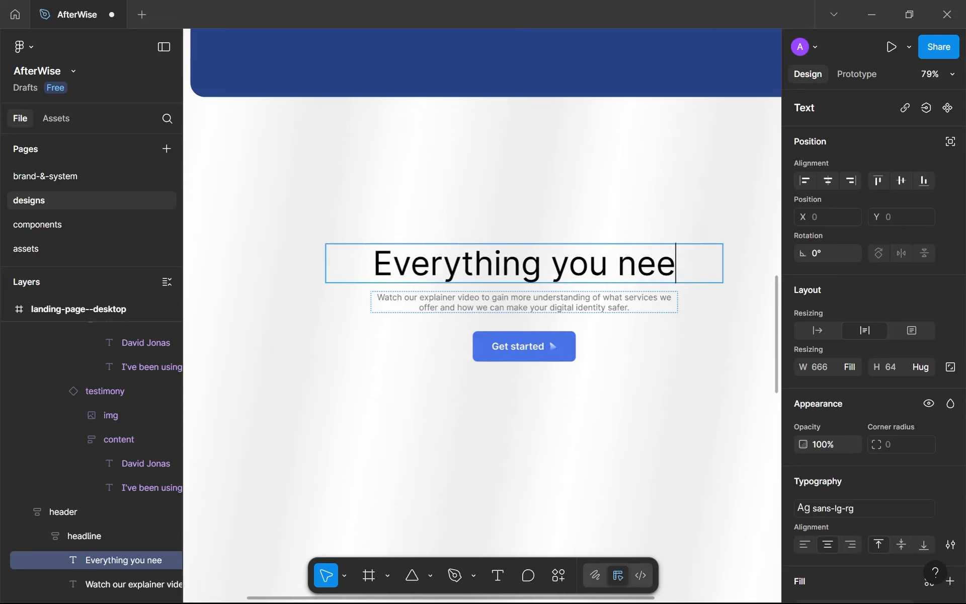
text(d to manage yo)
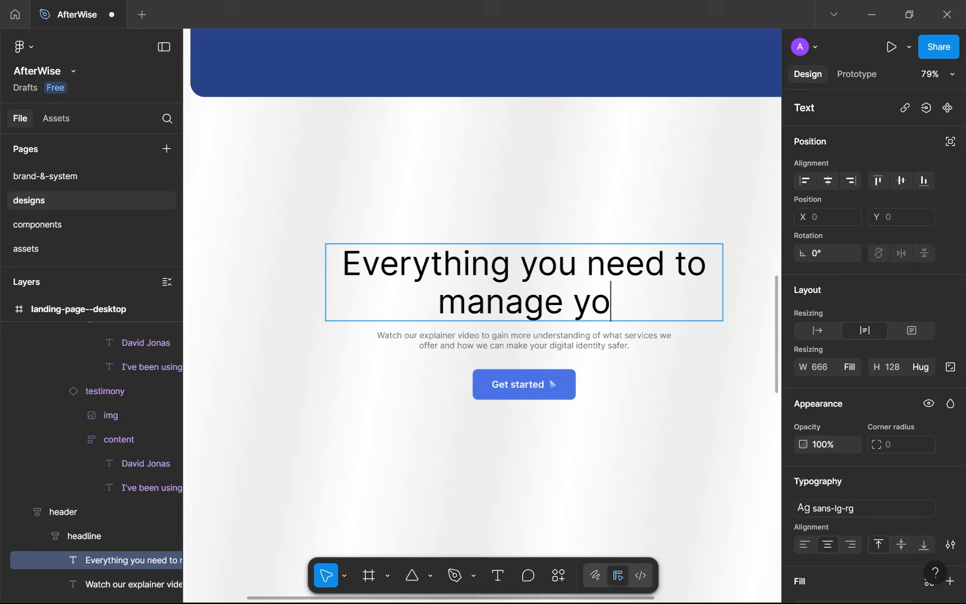
text(ur digital )
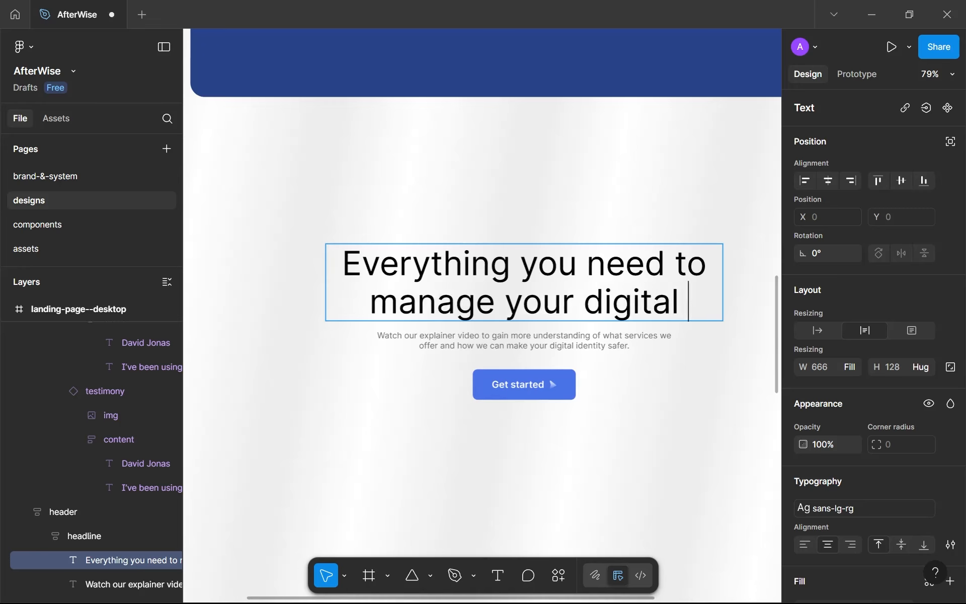
text(estate)
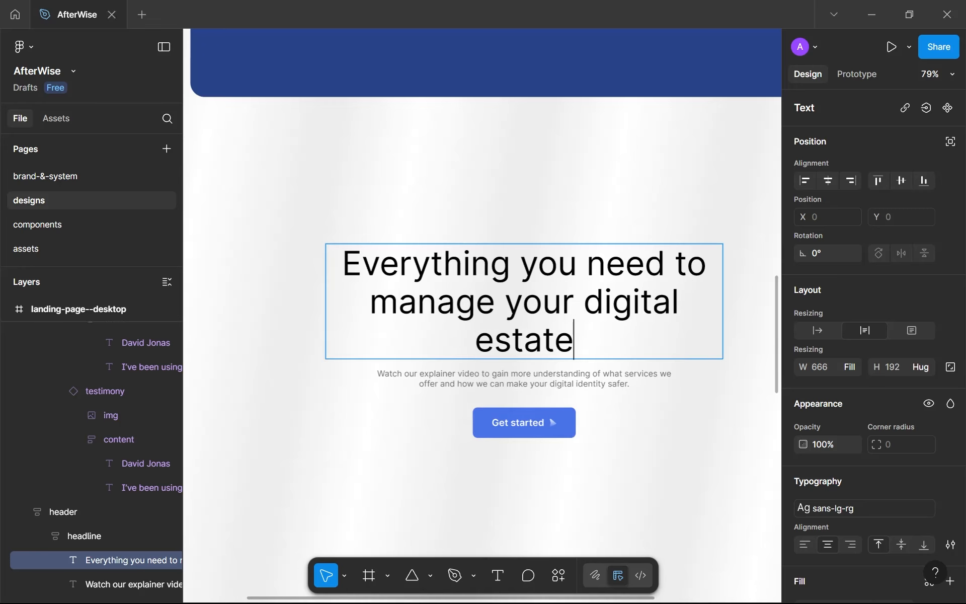
key(Escape)
- Widen the new headline text to 712 and set the widths of its headline and header frames to hug their contents
mouse_move(319, 316)
mouse_down()
mouse_move(302, 317)
mouse_move(313, 326)
mouse_up()
key(Escape)
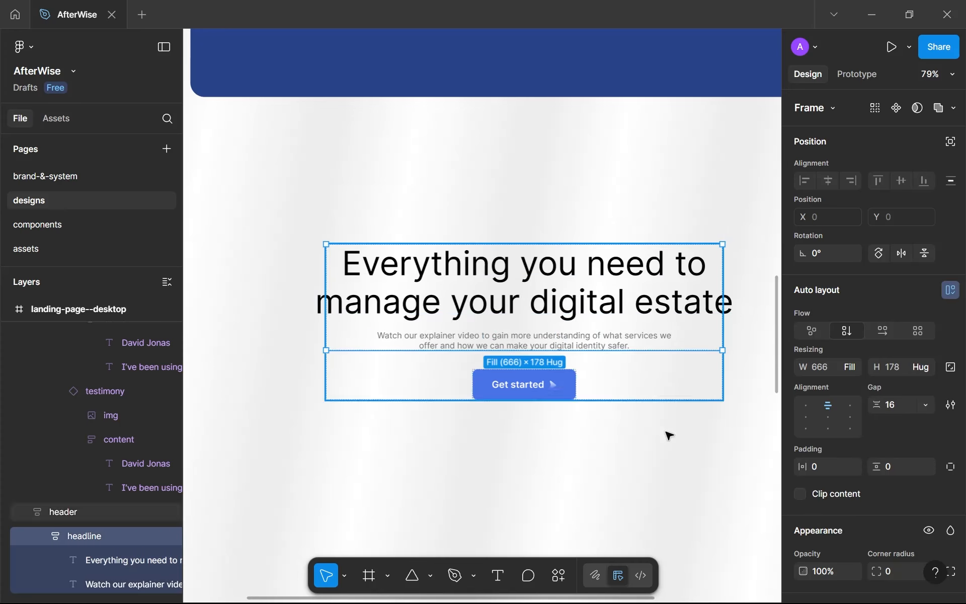
click(850, 366)
click(851, 353)
click(430, 397)
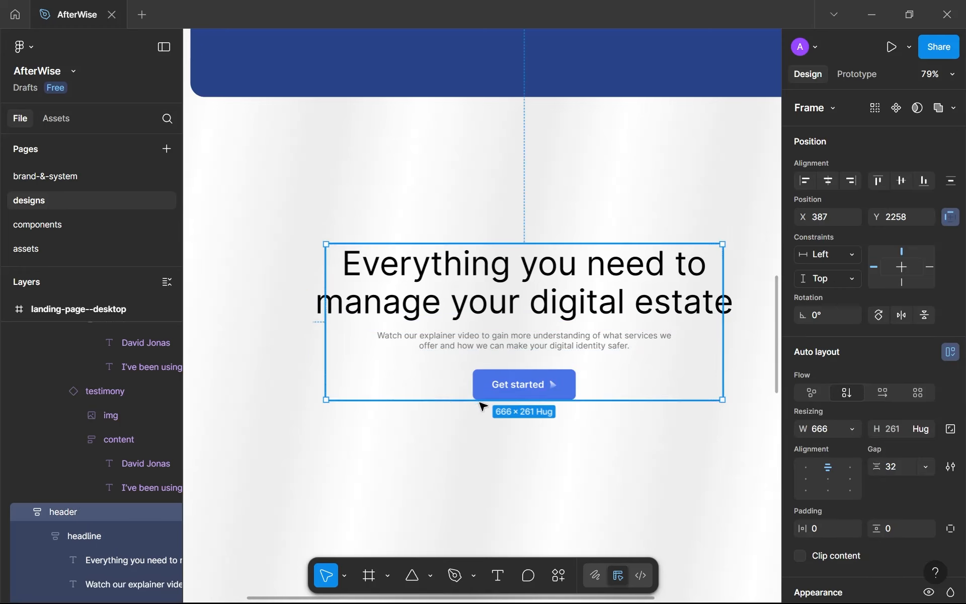
click(857, 428)
click(856, 447)
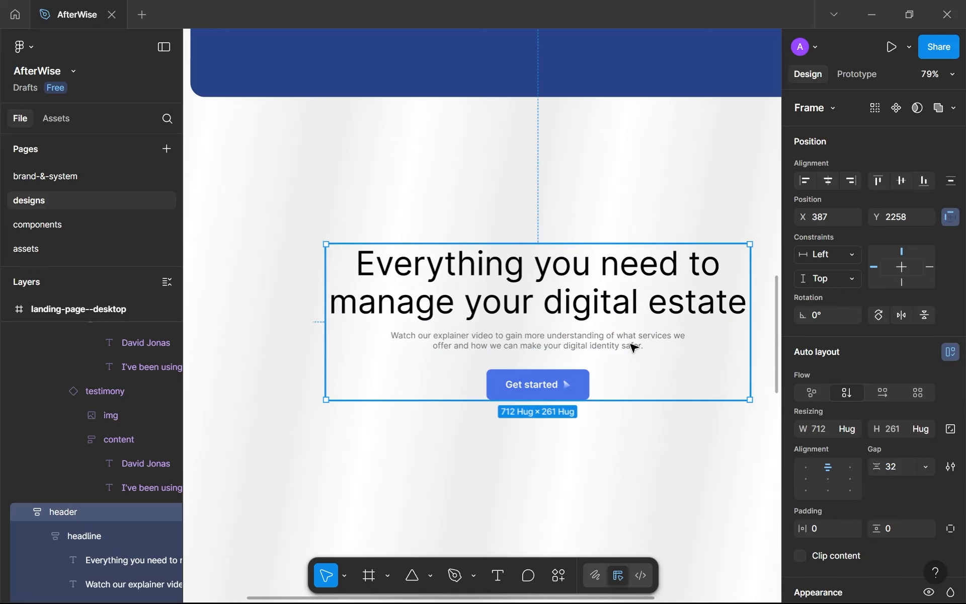
- Apply the serif-lg-it text style and the purple--500 fill to the words "digital estate" in the new headline
click(620, 302)
click(620, 302)
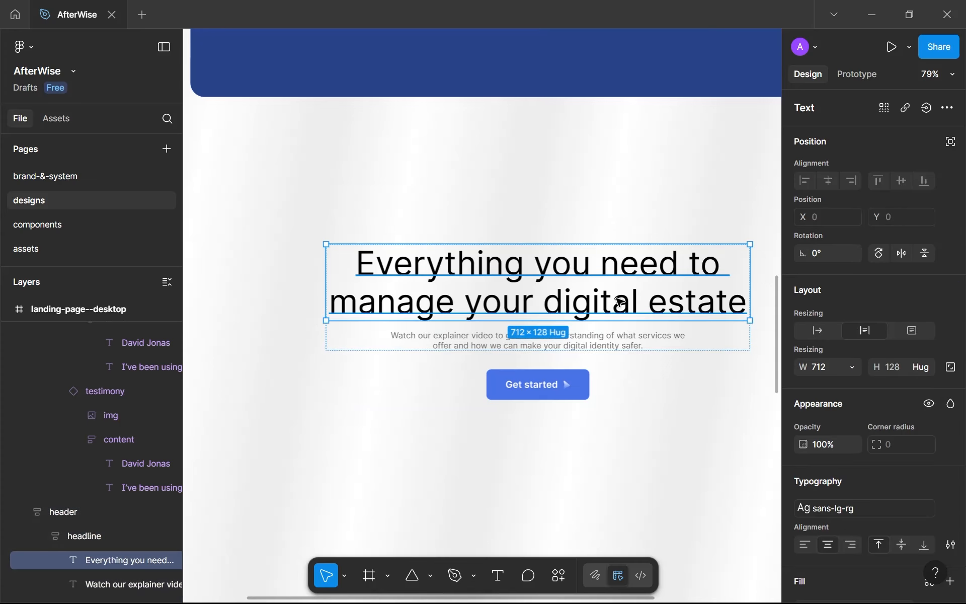
double_click(584, 307)
drag(531, 306, 671, 317)
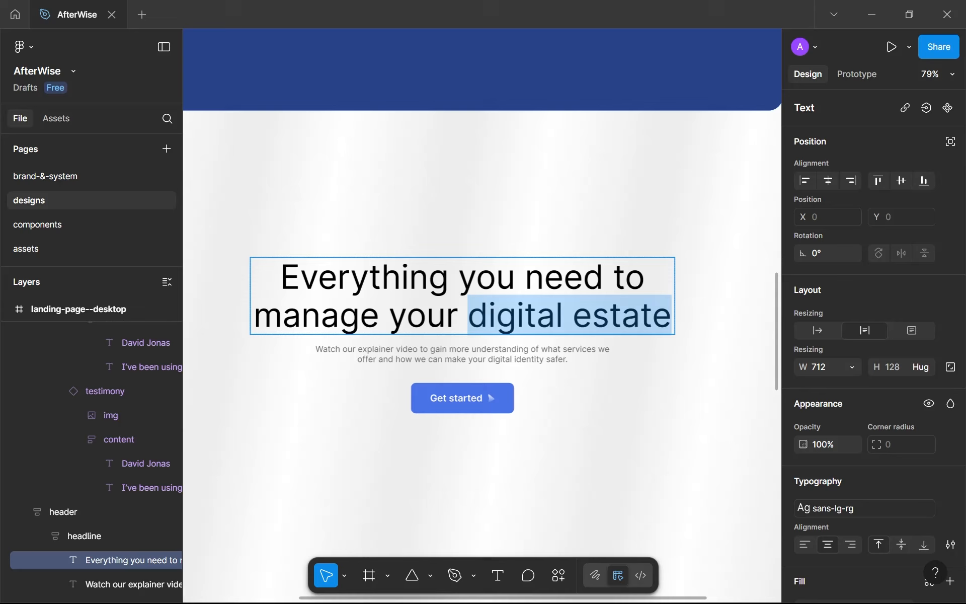
scroll(871, 397, down, 3)
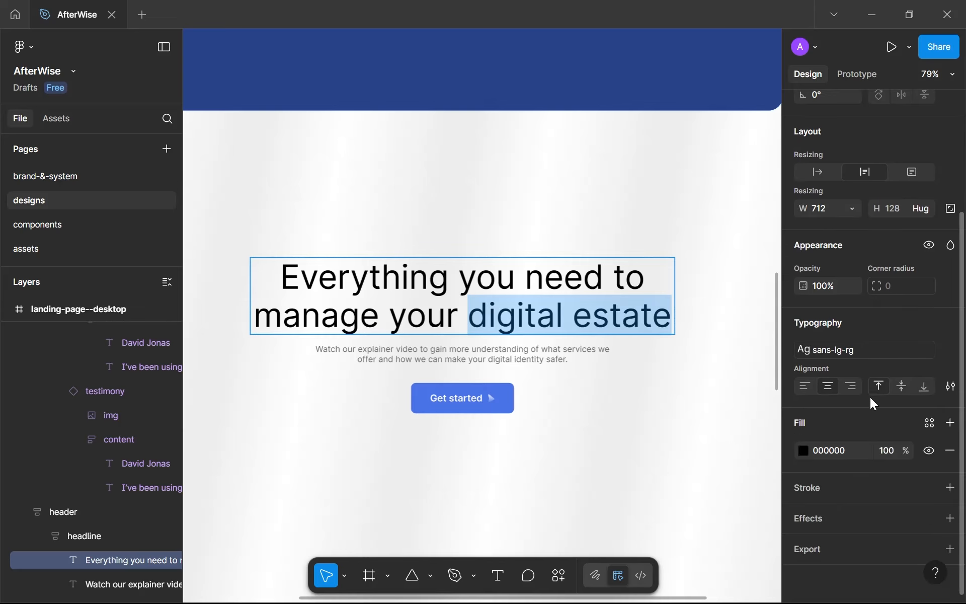
click(882, 345)
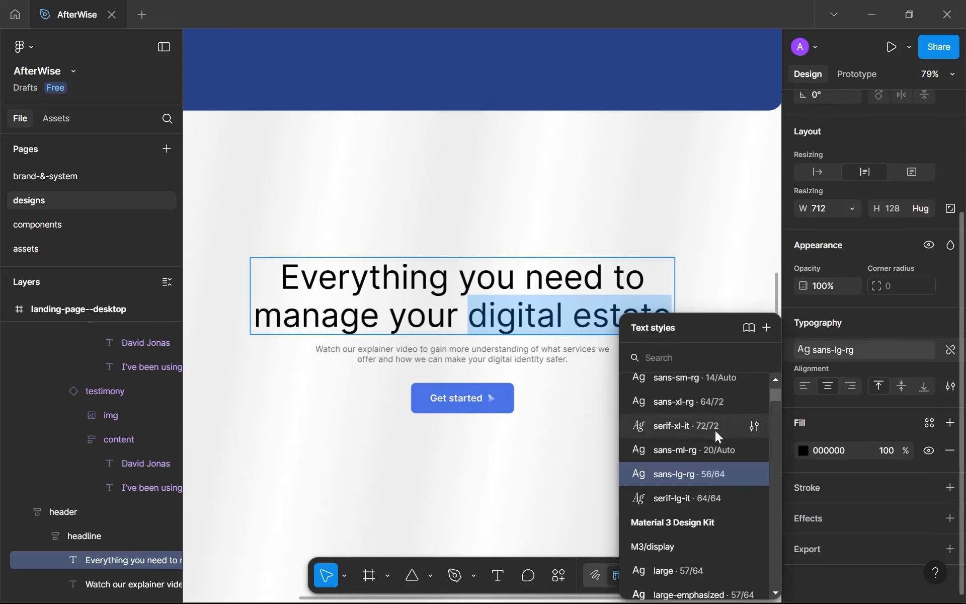
click(685, 499)
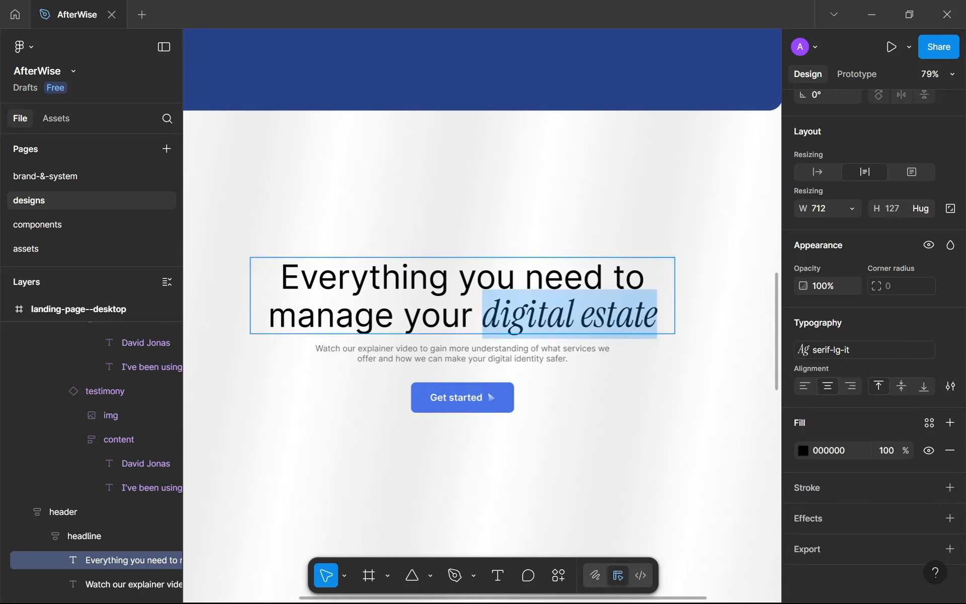
click(931, 423)
click(663, 499)
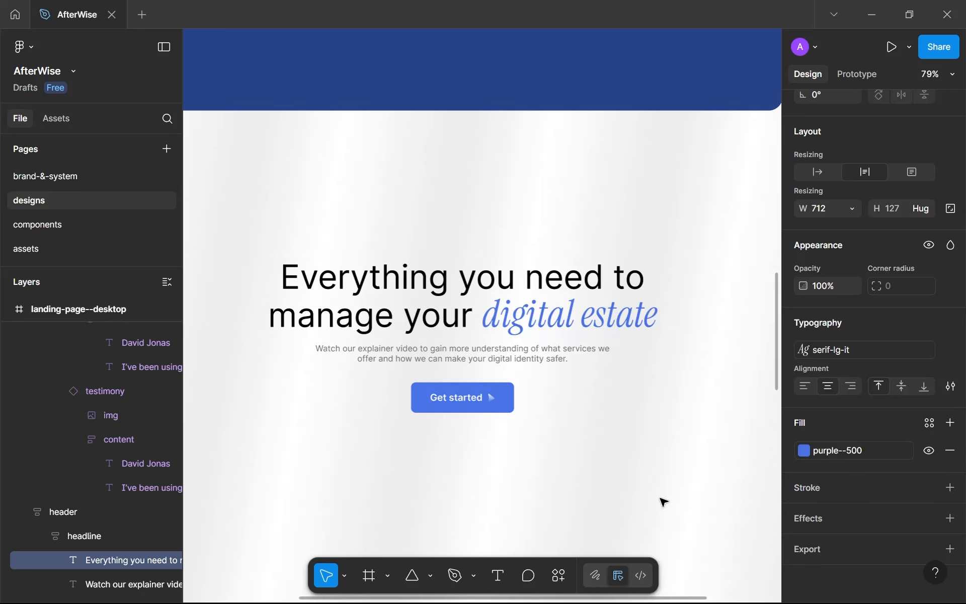
- Try a wider text box for the "Everything you need" headline, and undo the resize
scroll(661, 437, down, 5)
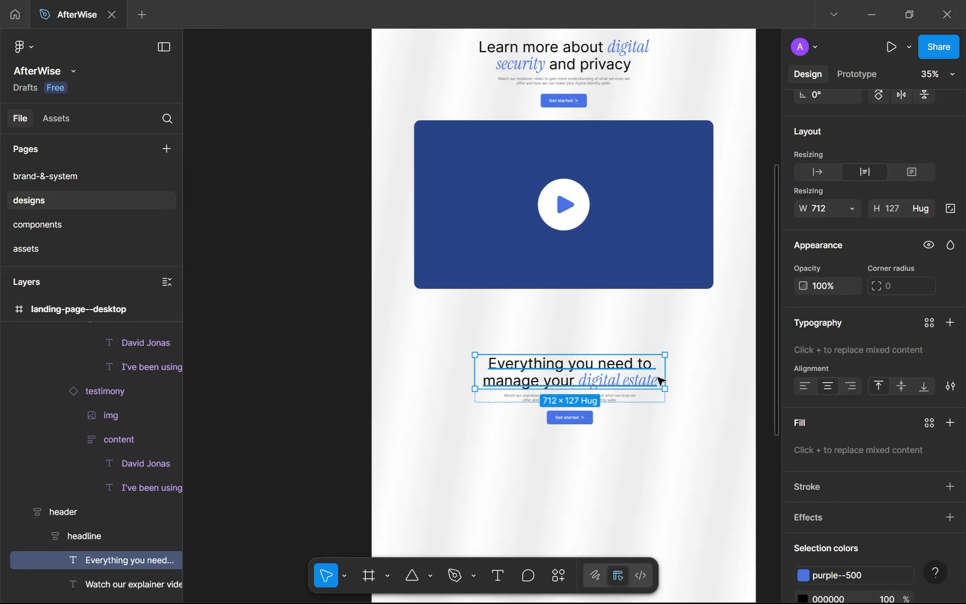
mouse_move(674, 380)
mouse_down()
mouse_move(691, 381)
mouse_move(683, 381)
mouse_up()
scroll(678, 447, down, 4)
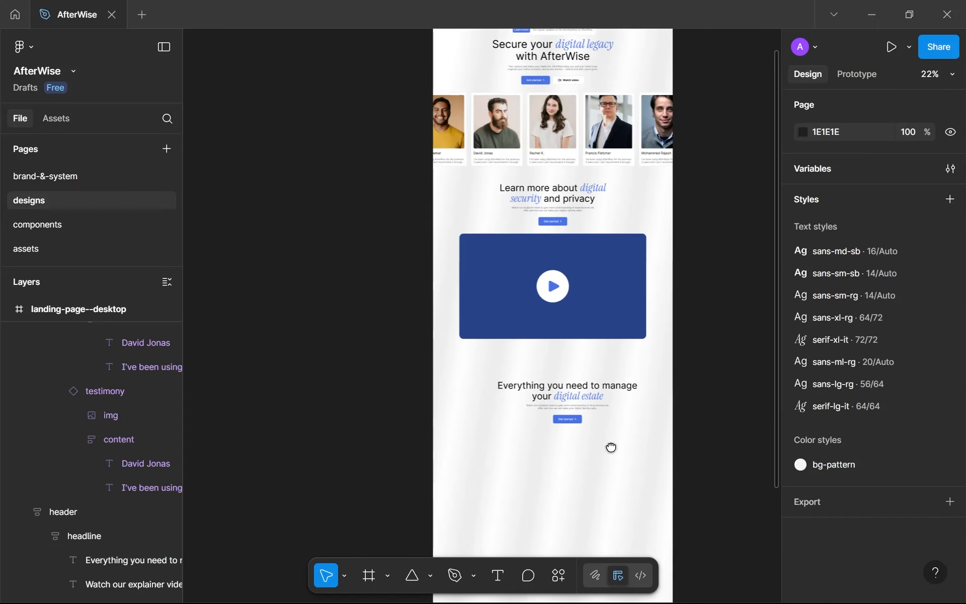
key(ctrl+z)
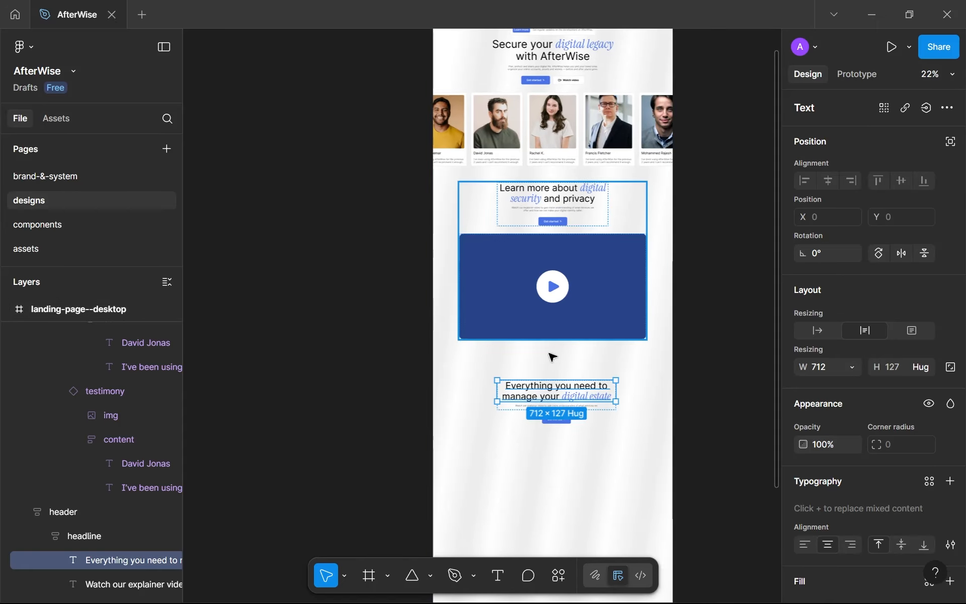
- Replace the new header's description with the paragraph starting "In today's digital world, managing your online presence is crucial" and widen its text box to 580
scroll(526, 392, up, 5)
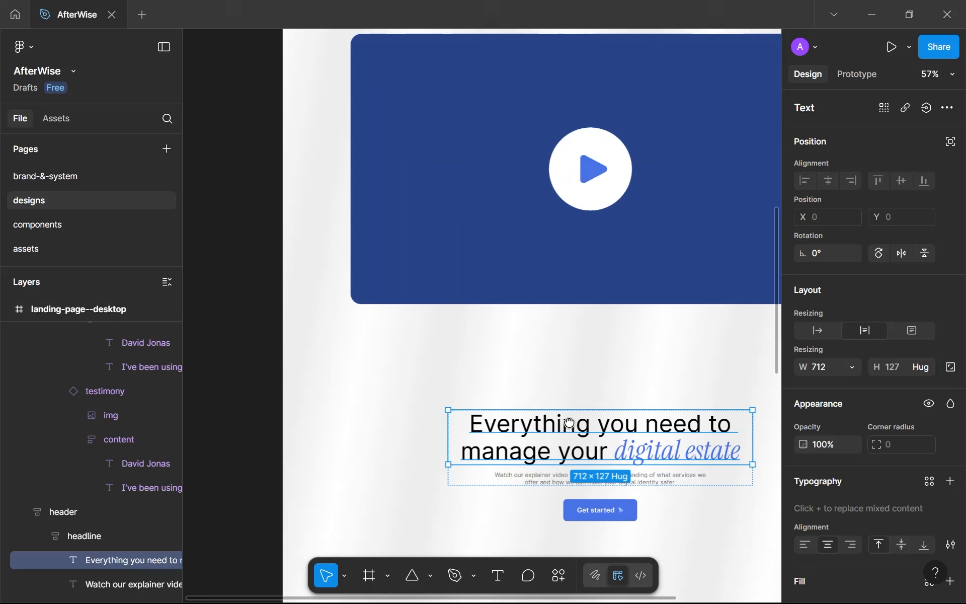
scroll(527, 412, up, 3)
double_click(414, 342)
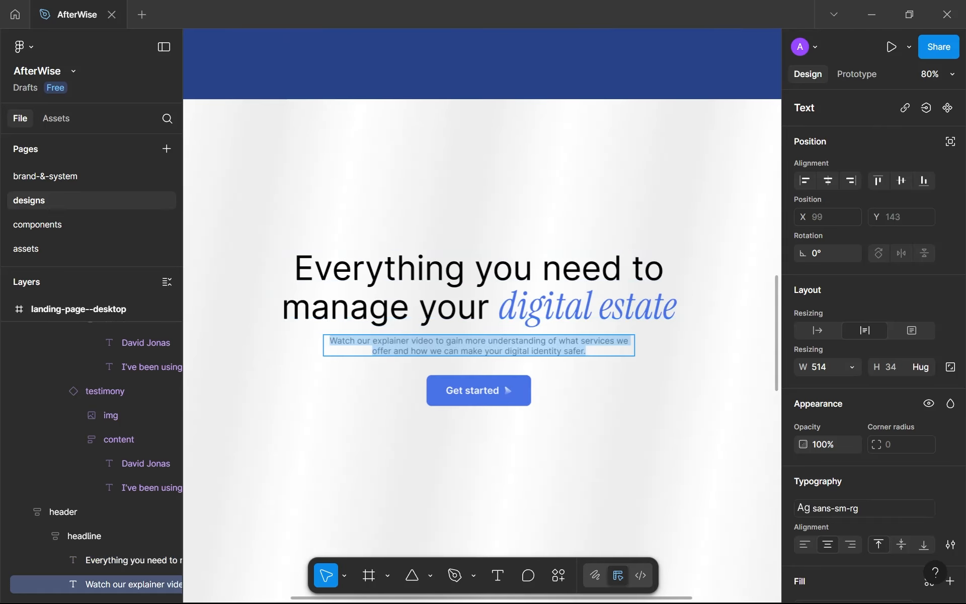
scroll(453, 413, down, 1)
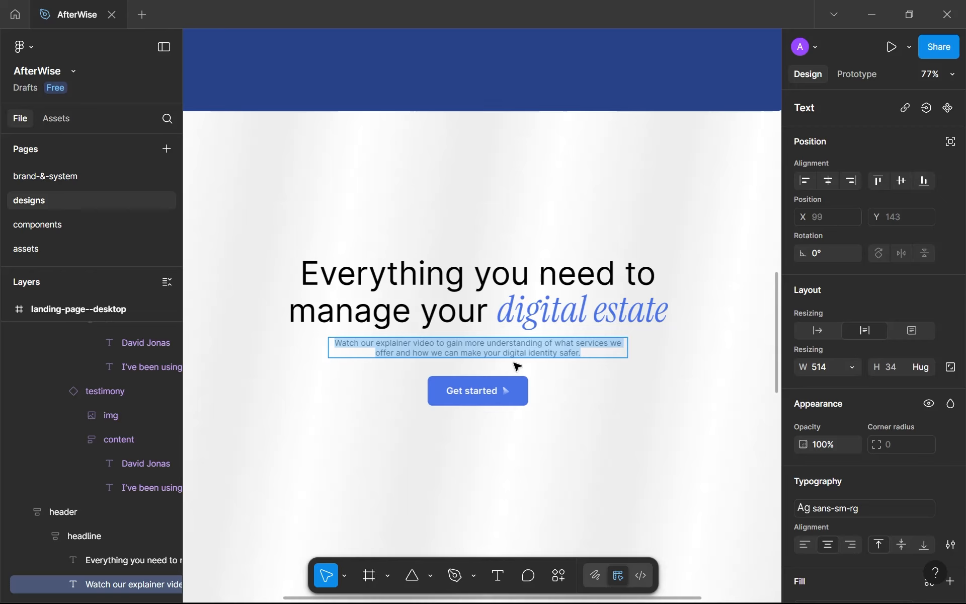
text(In today's digital world, managing your online presence is crucial. Afterwise provides all the tools you need to organize, protect, and plan for the future of your digital assets.)
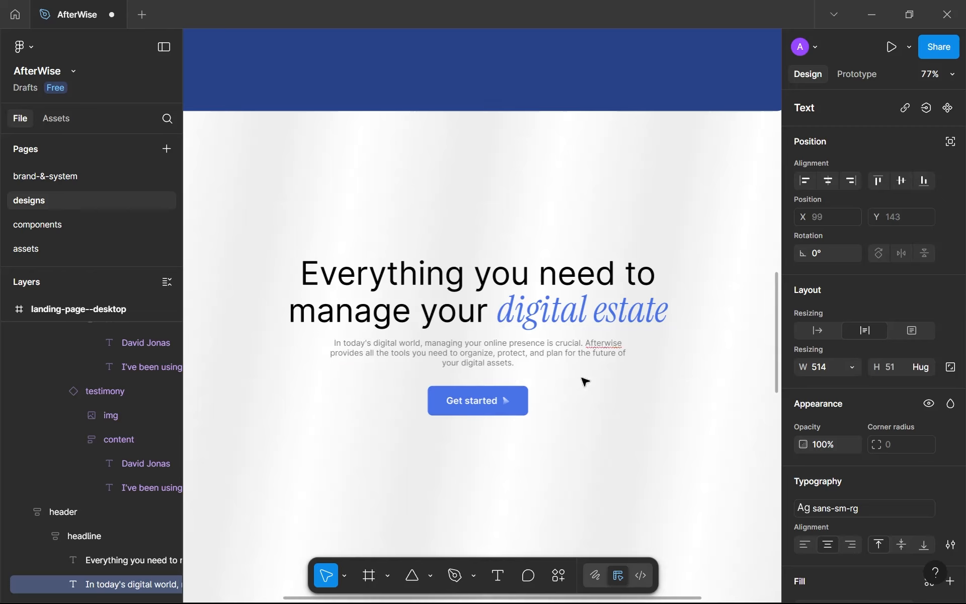
key(Escape)
drag(625, 356, 646, 357)
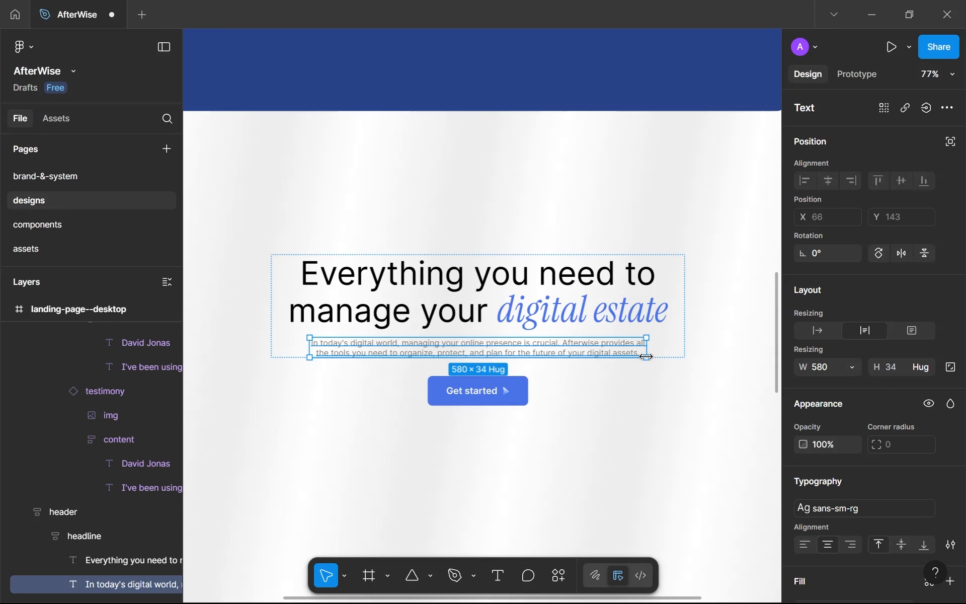
click(638, 418)
- Compare the new header with the video section's header and check the empty page area below it
scroll(638, 419, down, 2)
scroll(543, 75, up, 2)
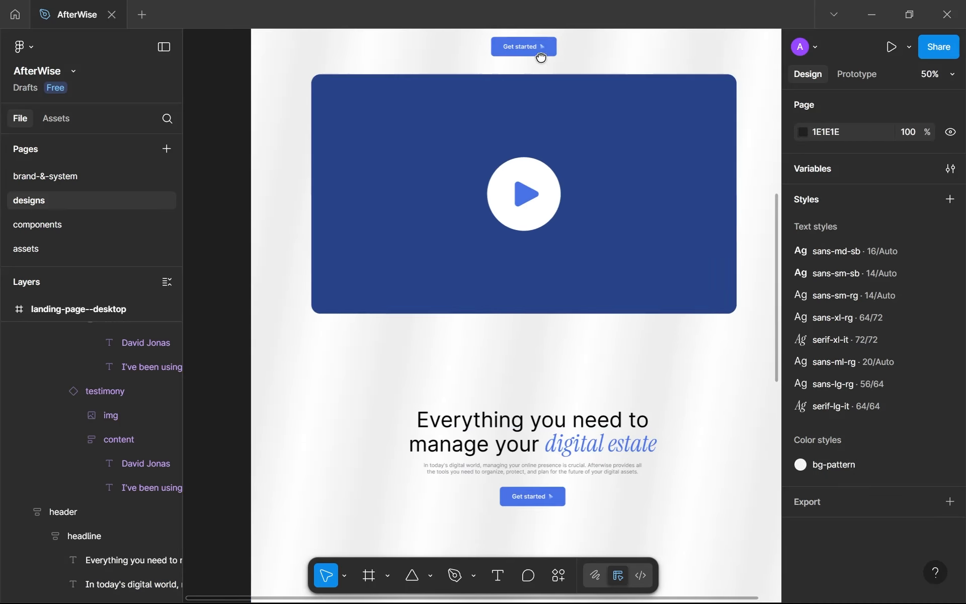
drag(539, 56, 519, 300)
scroll(514, 262, up, 1)
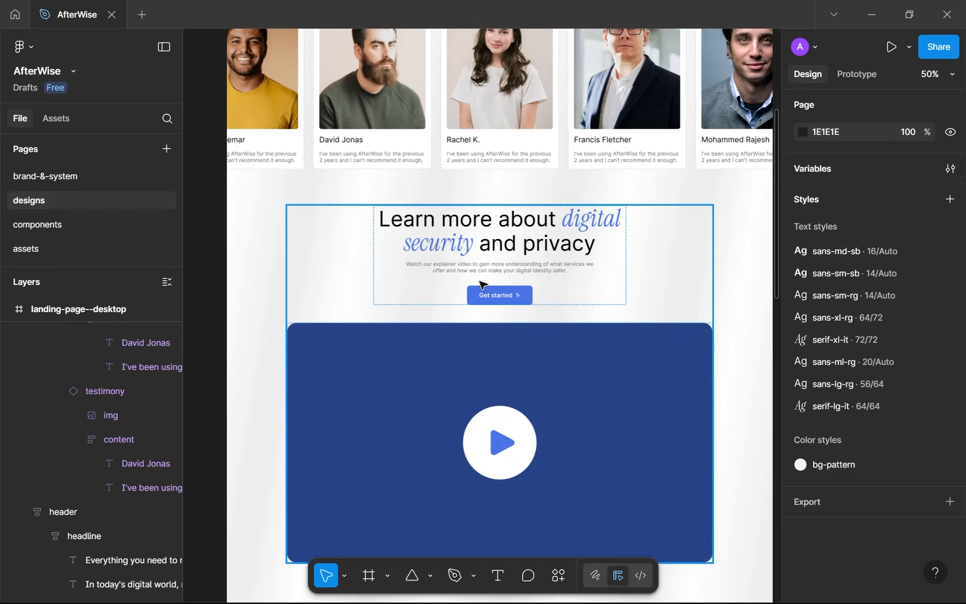
scroll(511, 250, down, 5)
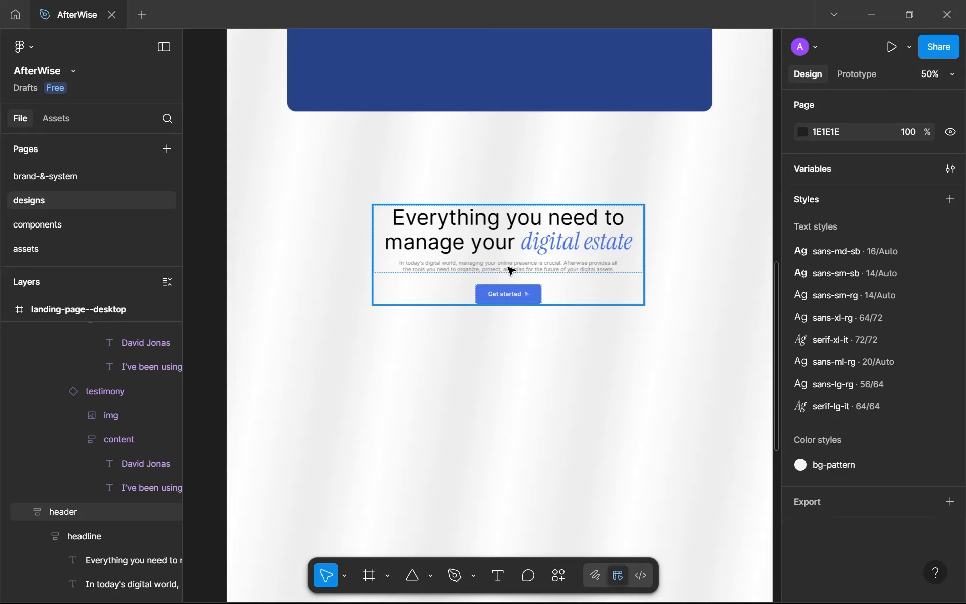
scroll(535, 457, down, 5)
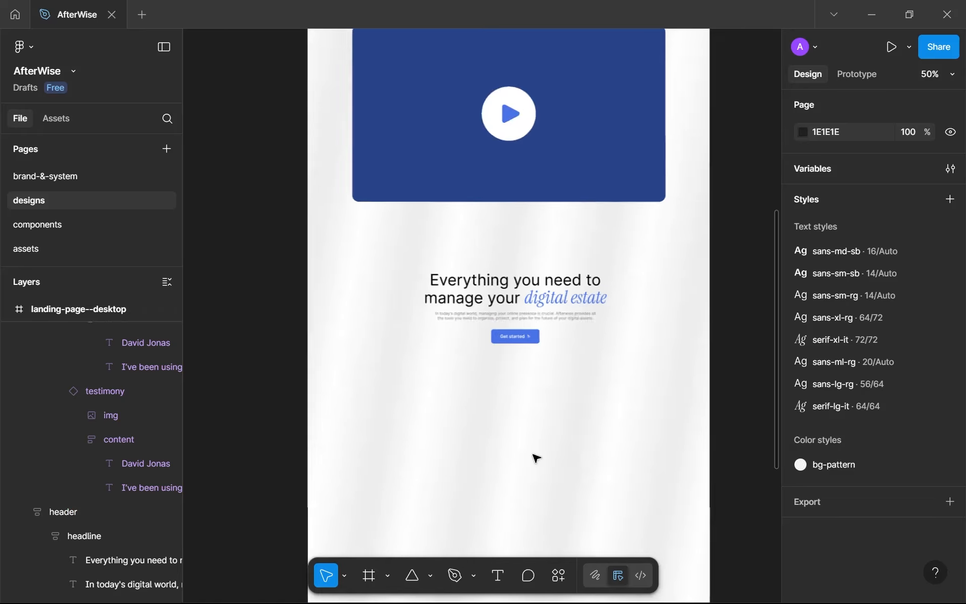
scroll(523, 320, down, 3)
scroll(523, 320, down, 2)
scroll(509, 276, up, 5)
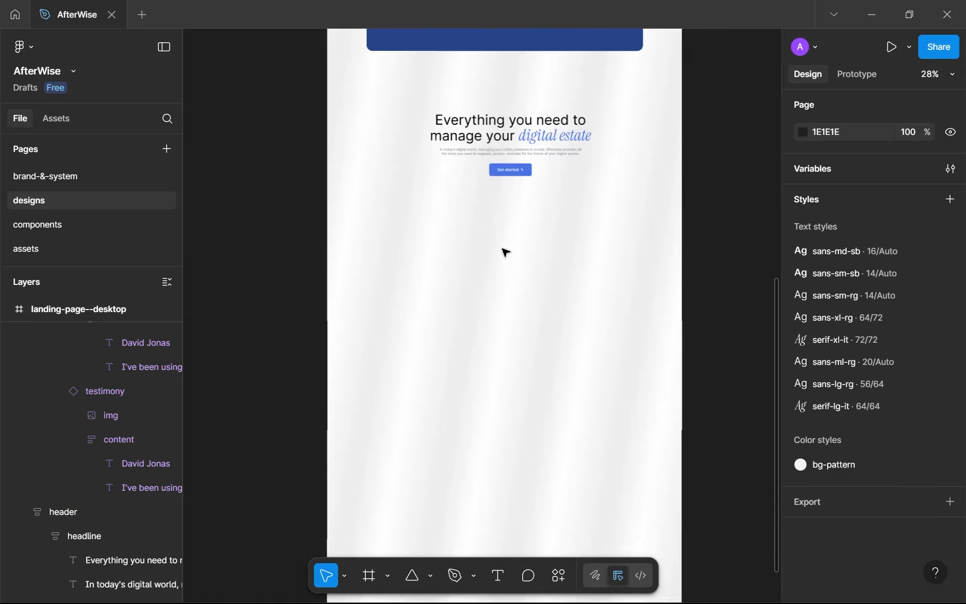
- Add a text layer reading "Digital Asset Discovery" in the empty area below the digital-estate header
drag(563, 277, 565, 277)
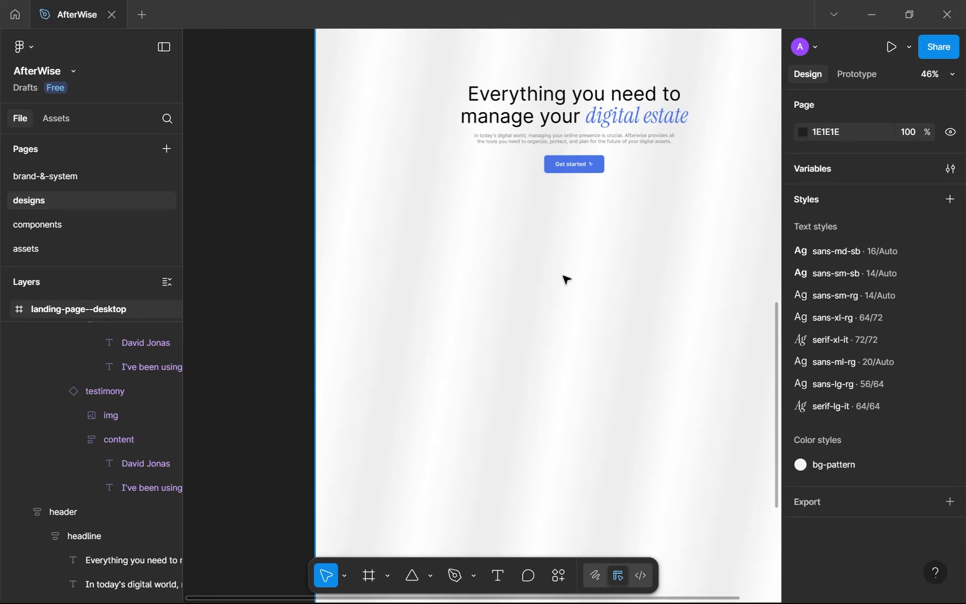
scroll(558, 279, up, 3)
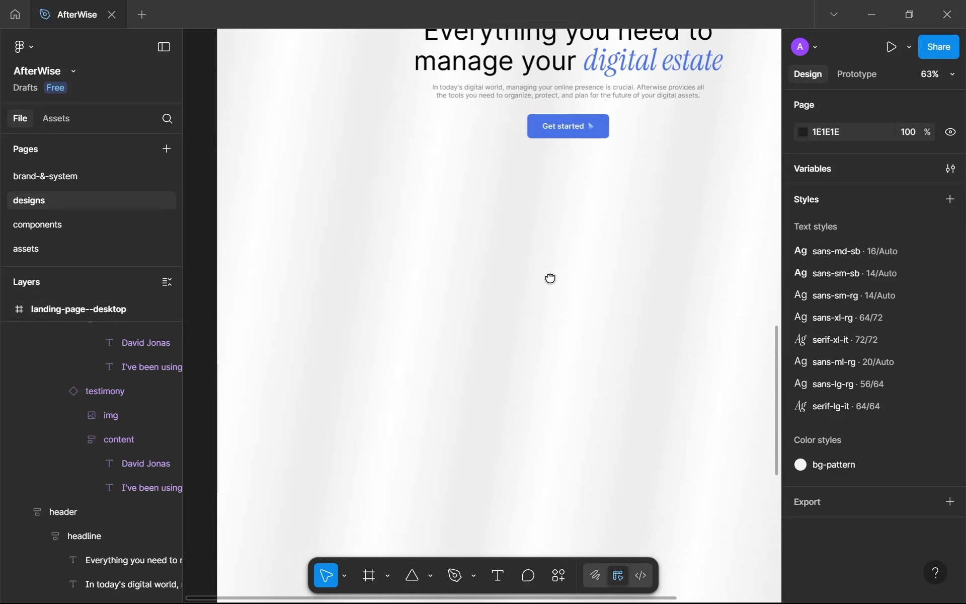
scroll(535, 288, up, 1)
key(t)
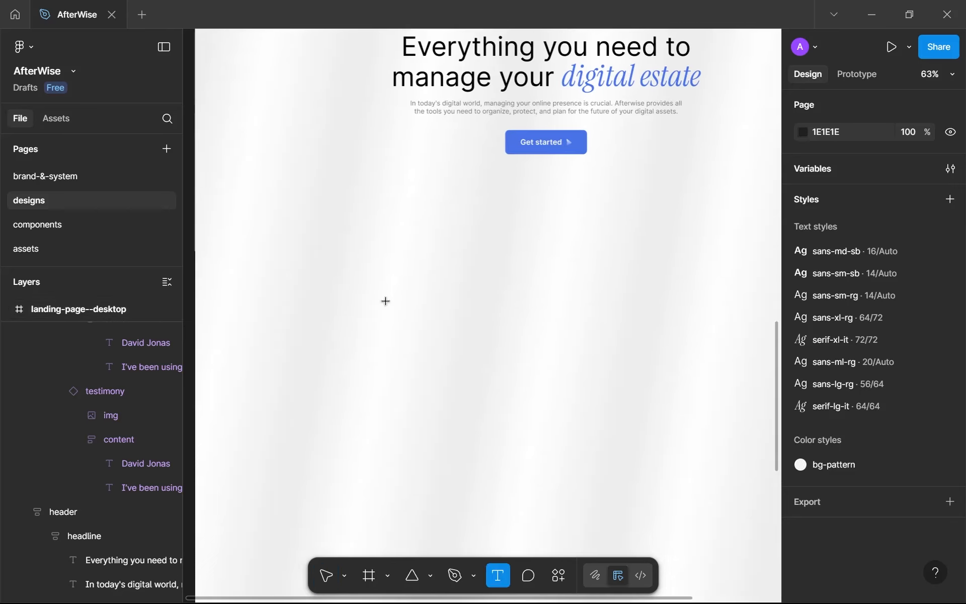
click(417, 302)
key(Escape)
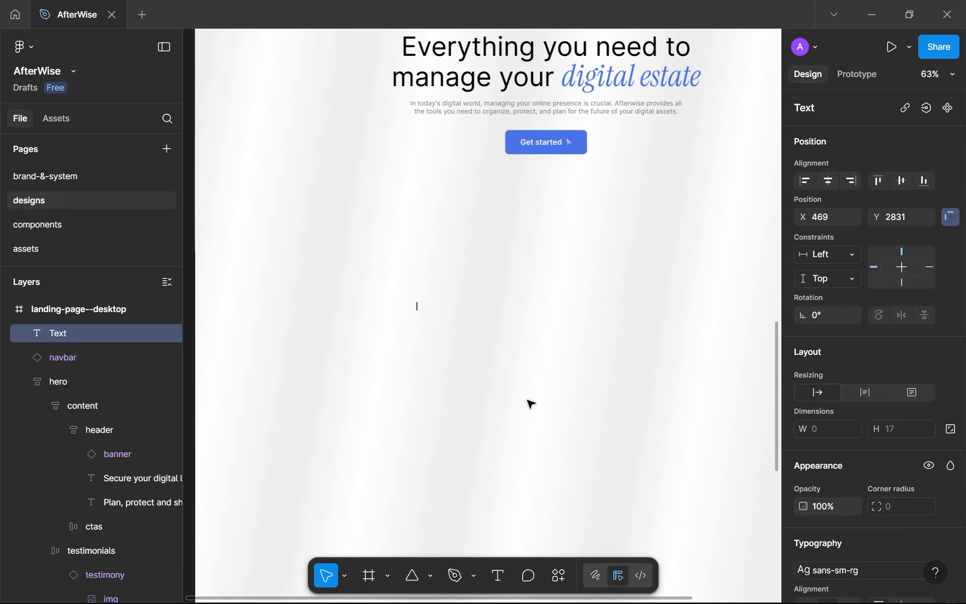
text(Digital Asset)
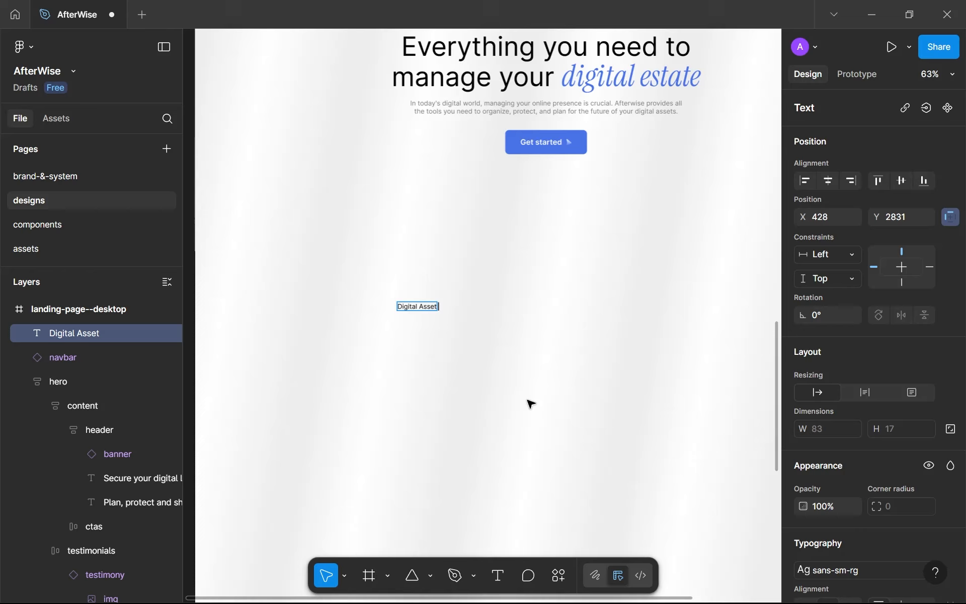
text( Discover)
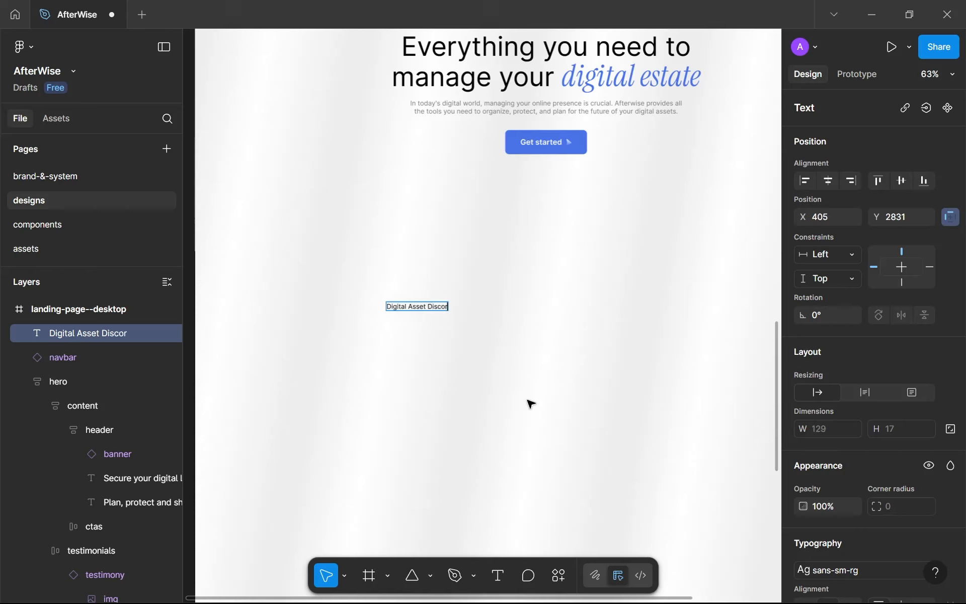
text(y)
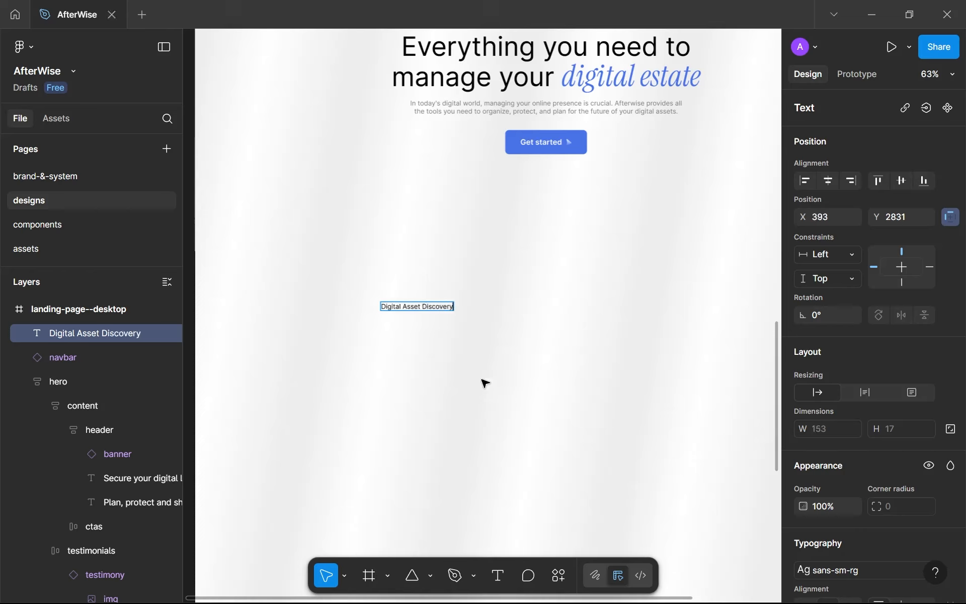
key(Escape)
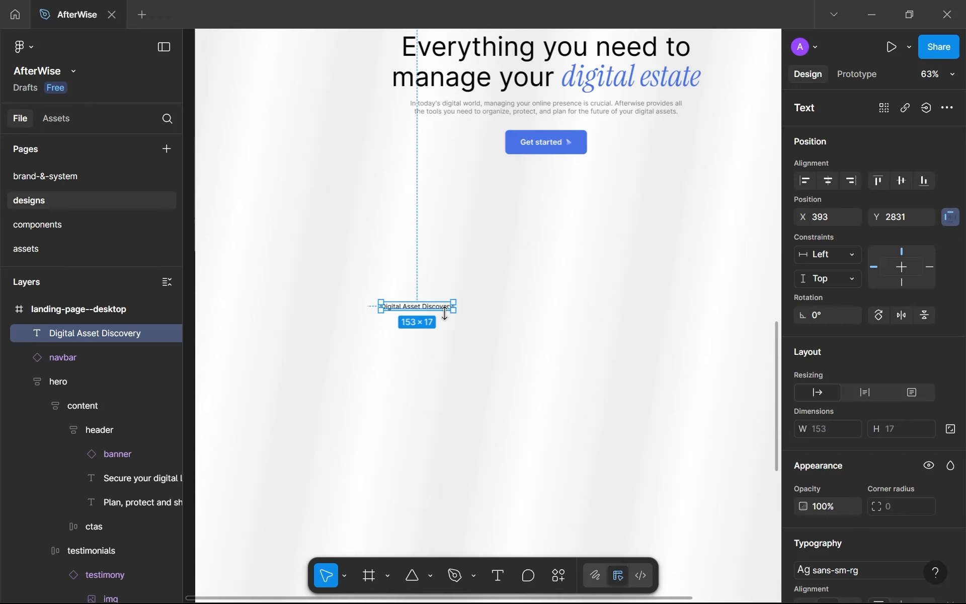
- Apply the sans-md-sb text style to the "Digital Asset Discovery" title
click(872, 571)
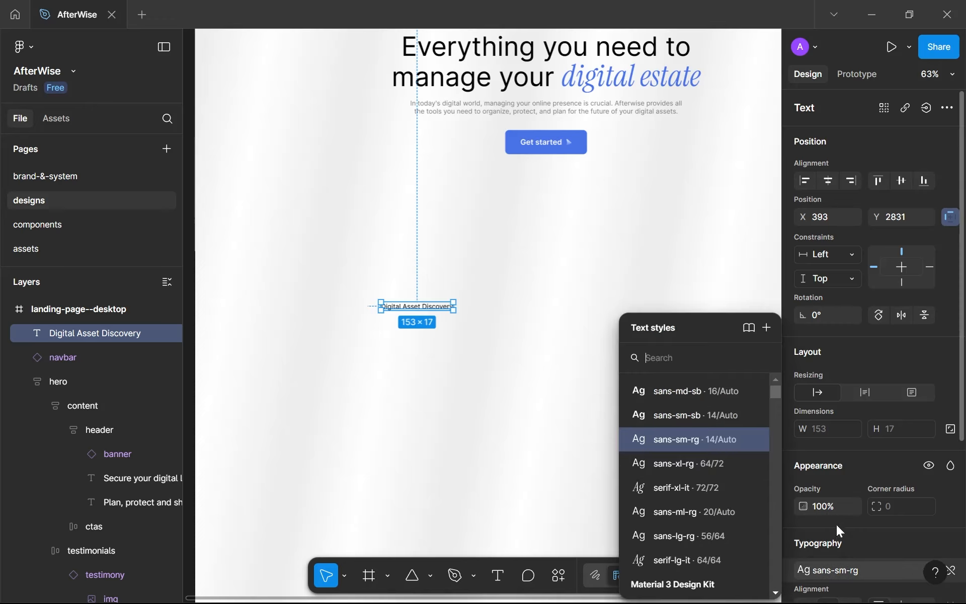
click(699, 395)
scroll(379, 312, up, 5)
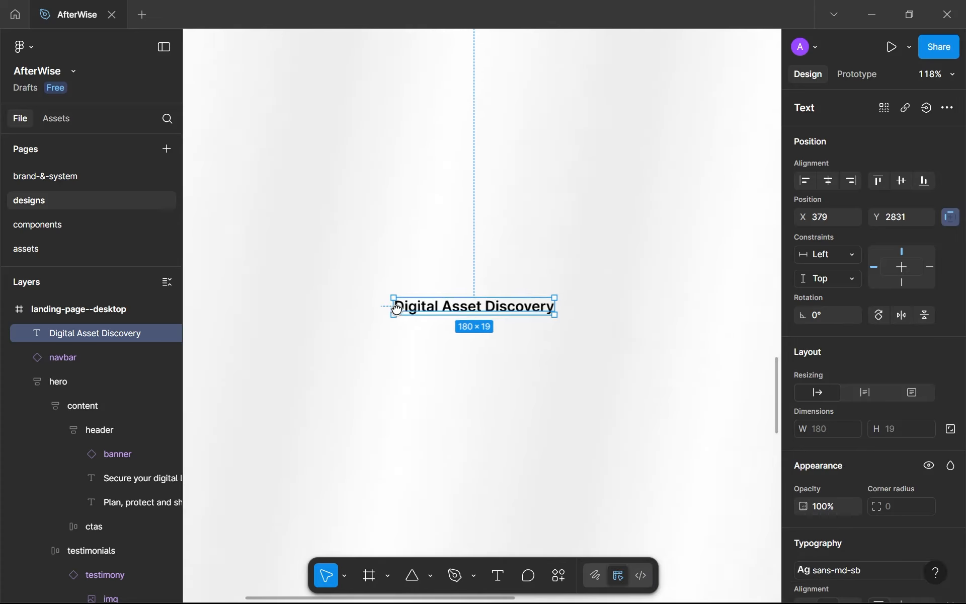
scroll(393, 305, down, 3)
click(407, 320)
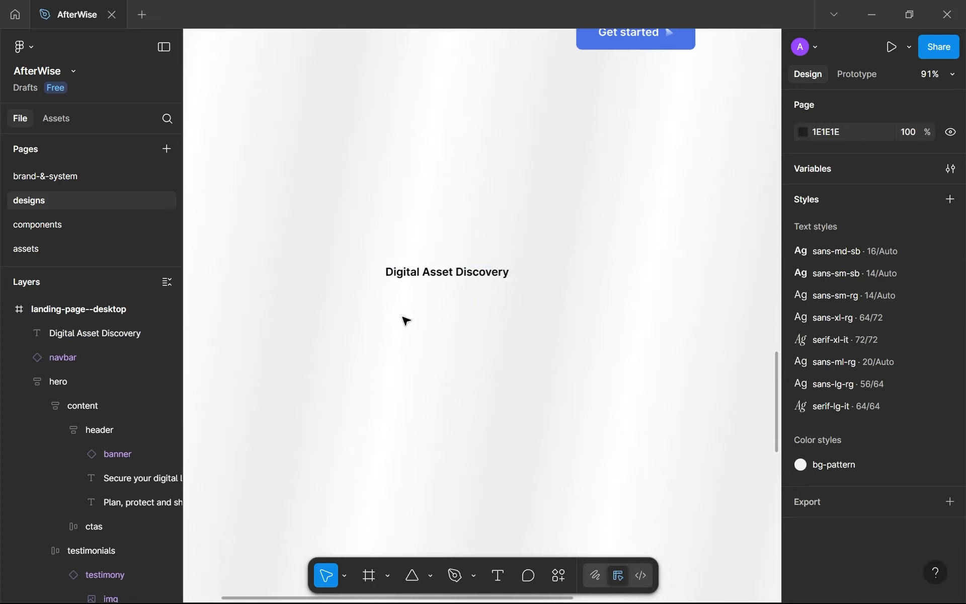
- Add a description below the title reading "Locate and cataglogue all your online accounts, from streaming services to bank logings."
key(t)
click(424, 328)
text(L)
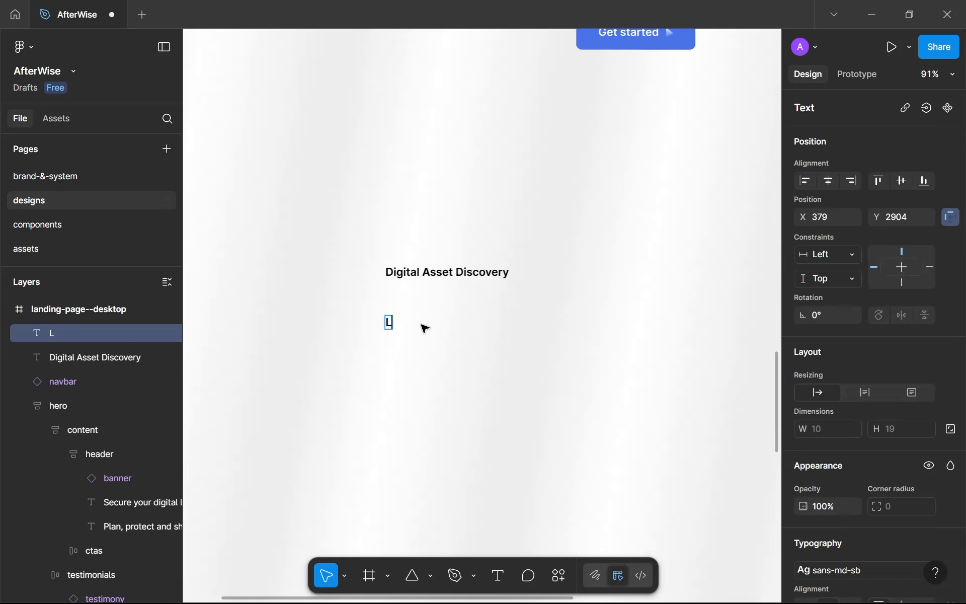
text(ocate an)
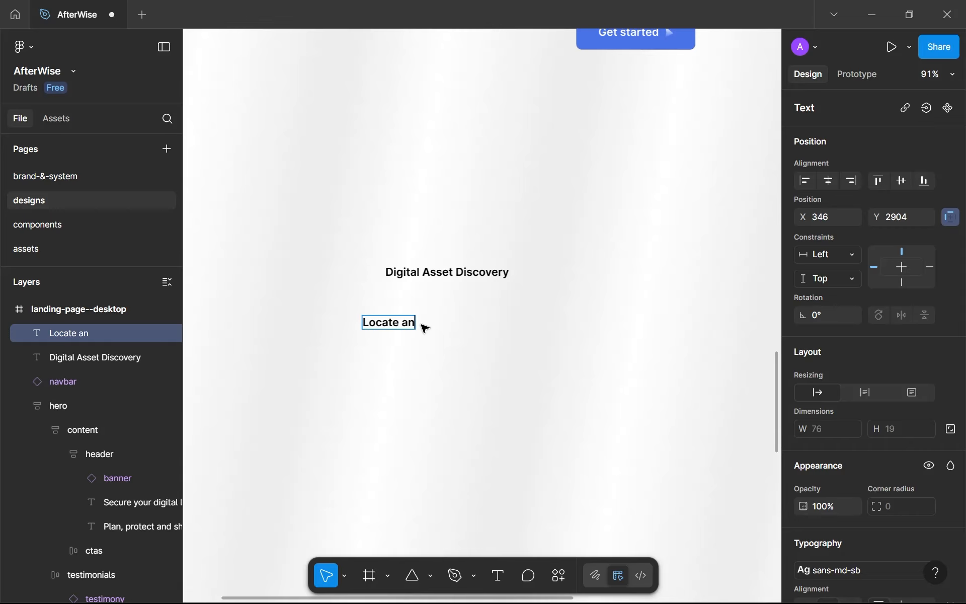
text(d cataglogue all)
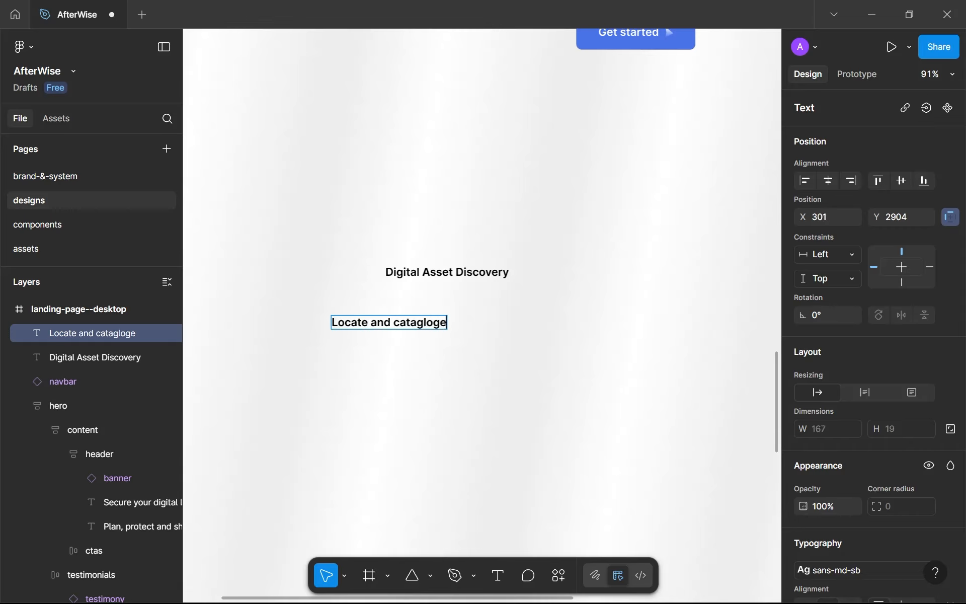
text( you)
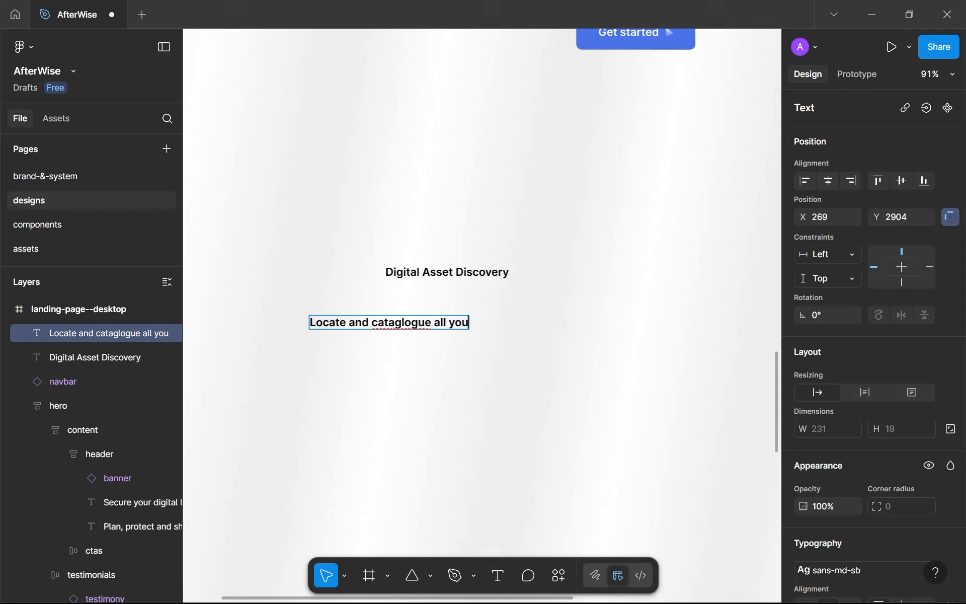
text(r online accounts,)
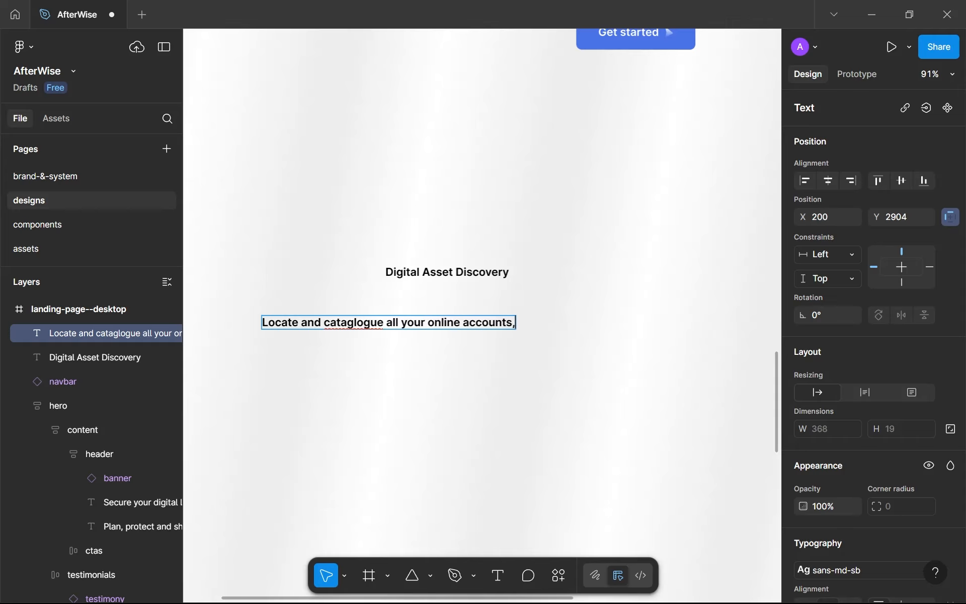
text( from str)
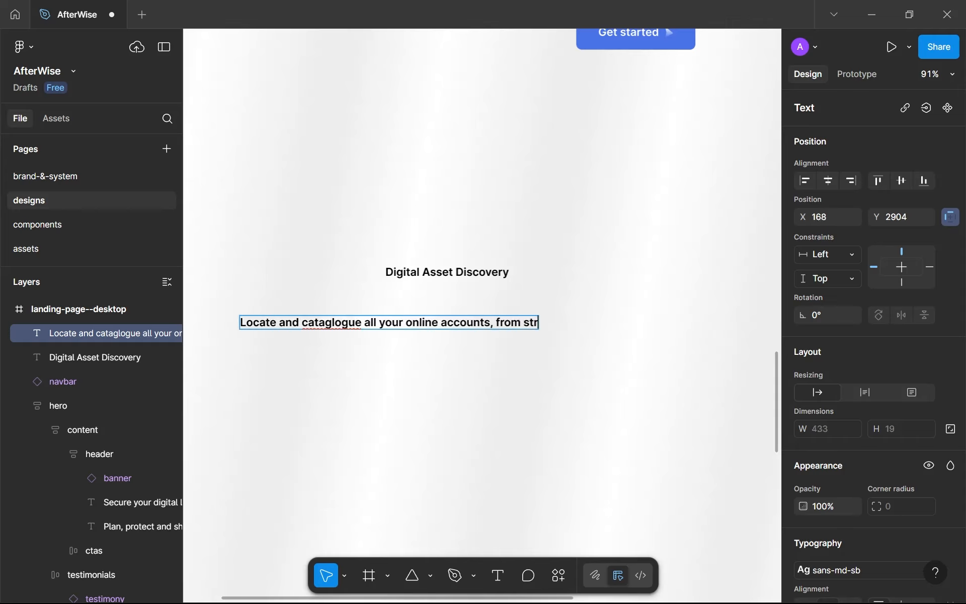
text(eaming services)
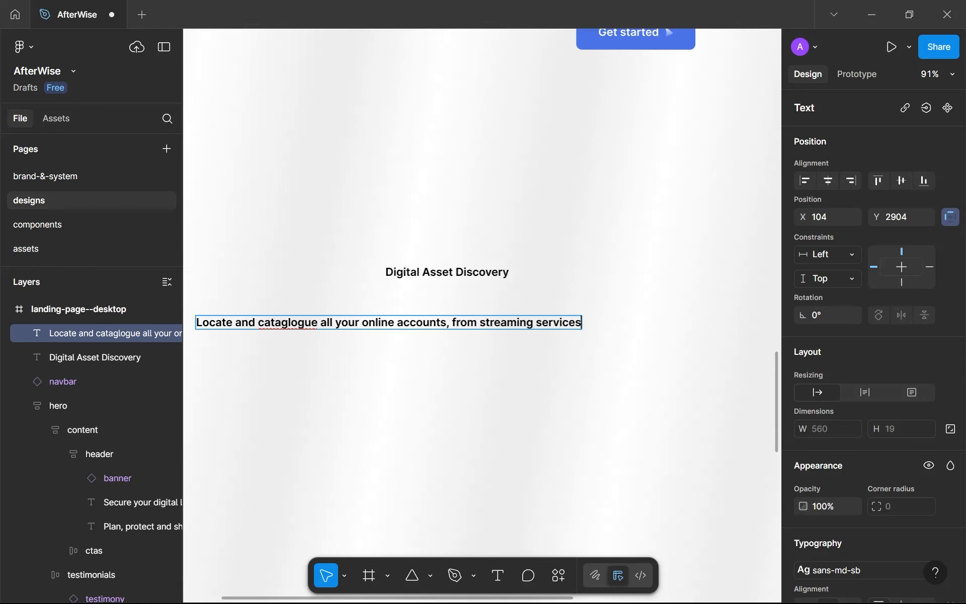
text( to bande)
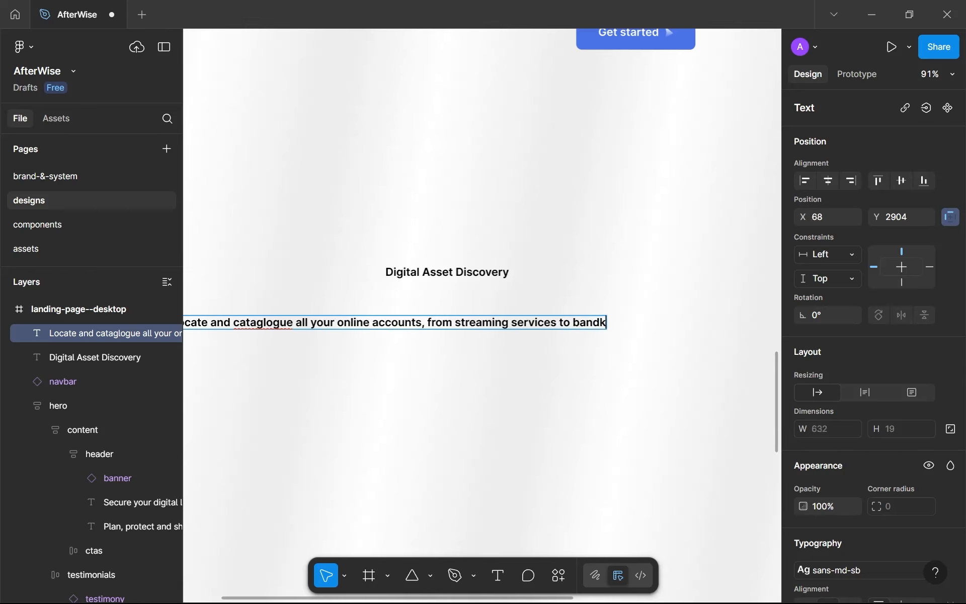
key(BackSpace)
key(BackSpace)
text(k logings.)
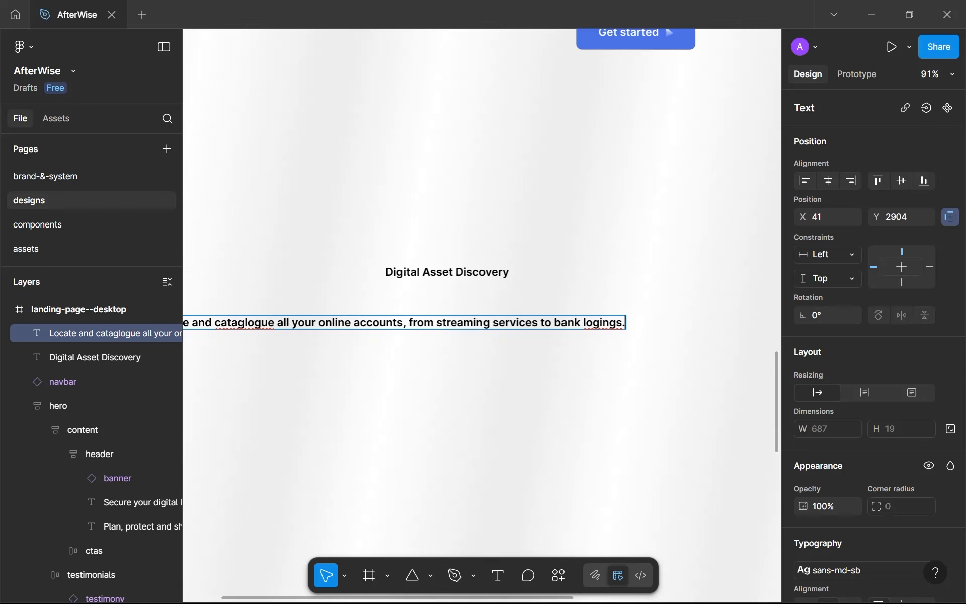
- Correct the description's spelling to "logins" and "catalogue"
click(594, 330)
double_click(607, 325)
click(616, 323)
key(BackSpace)
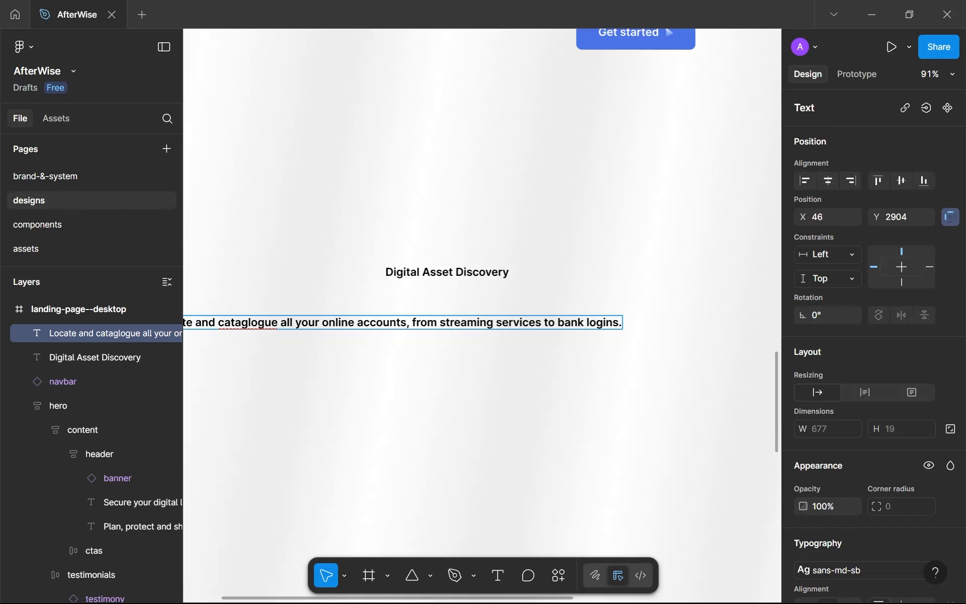
key(BackSpace)
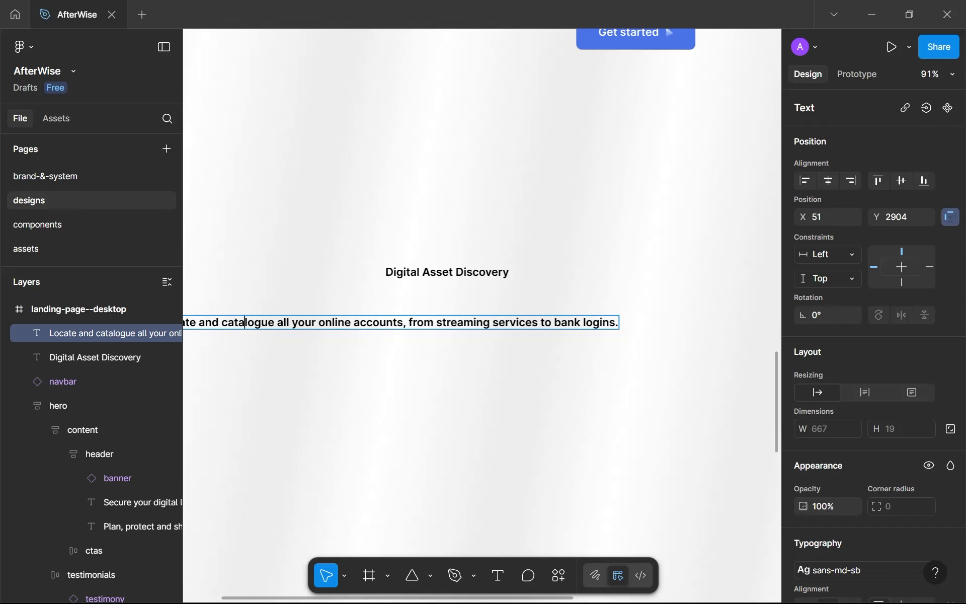
key(Escape)
- Give the description the sans-sm-rg text style and the gray--300 fill
scroll(312, 409, down, 3)
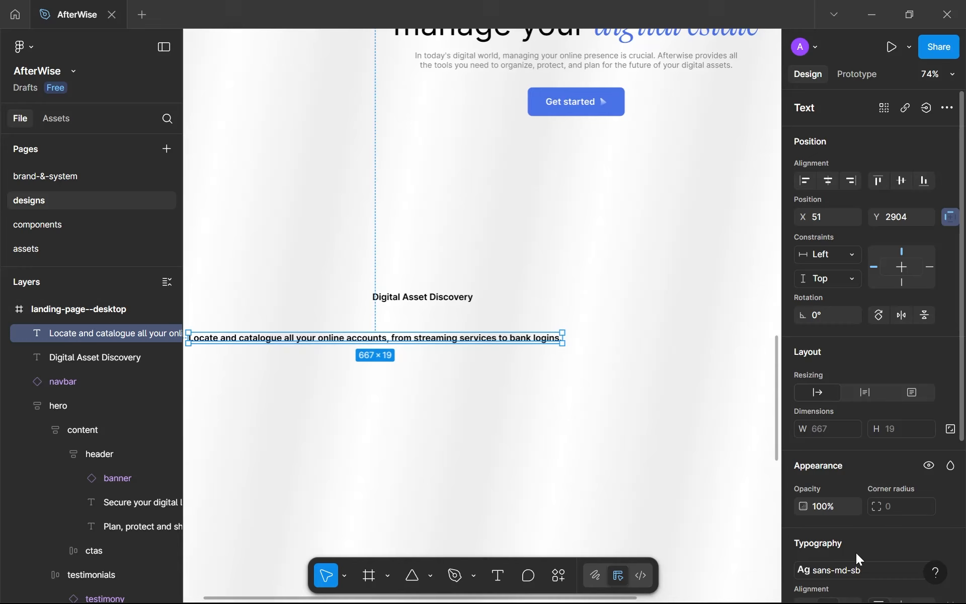
click(856, 571)
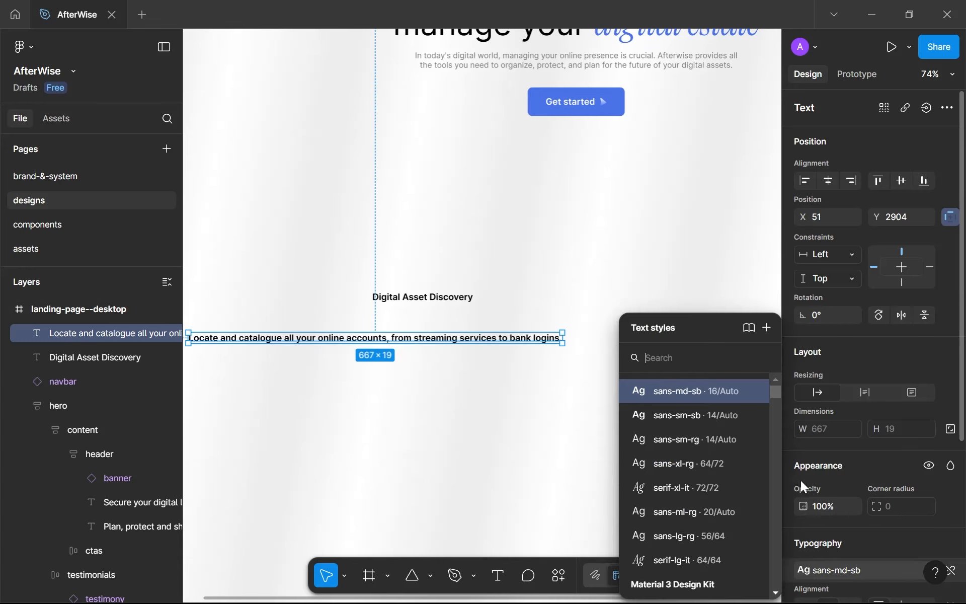
click(718, 440)
scroll(805, 506, down, 4)
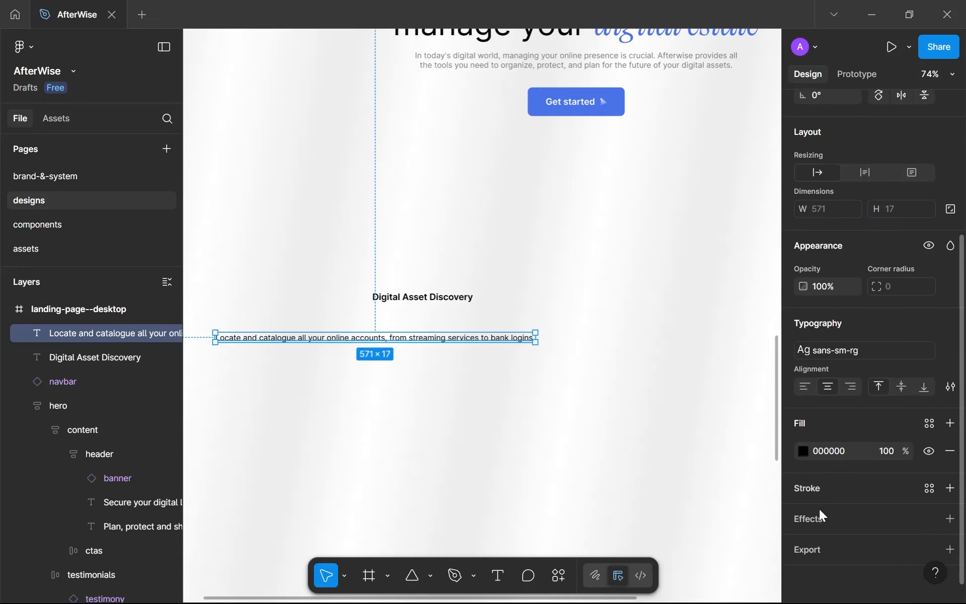
click(929, 420)
click(729, 453)
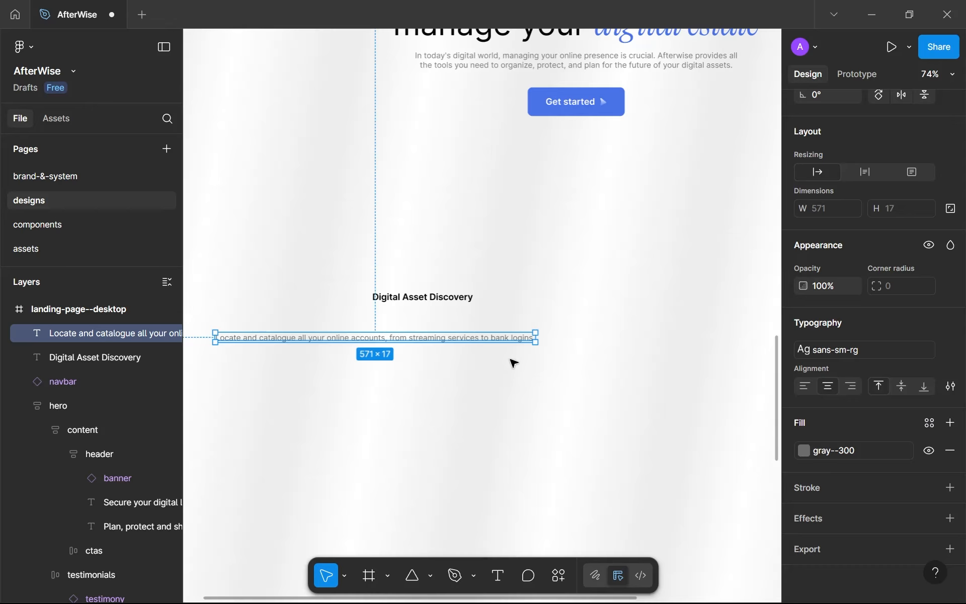
- Left-align the description in a narrower two-line text box placed directly under the "Digital Asset Discovery" title
drag(536, 337, 433, 347)
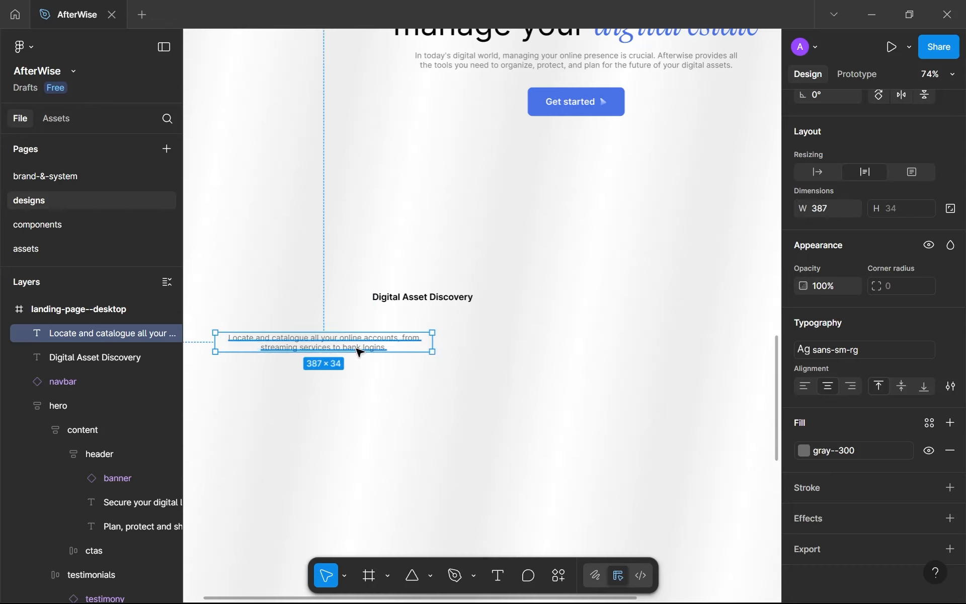
click(804, 385)
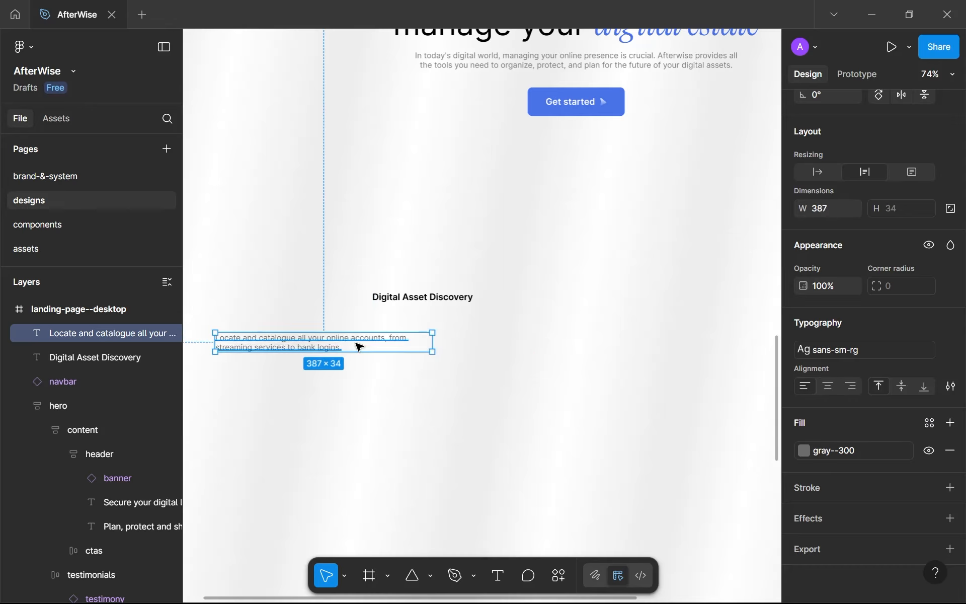
drag(358, 347, 513, 333)
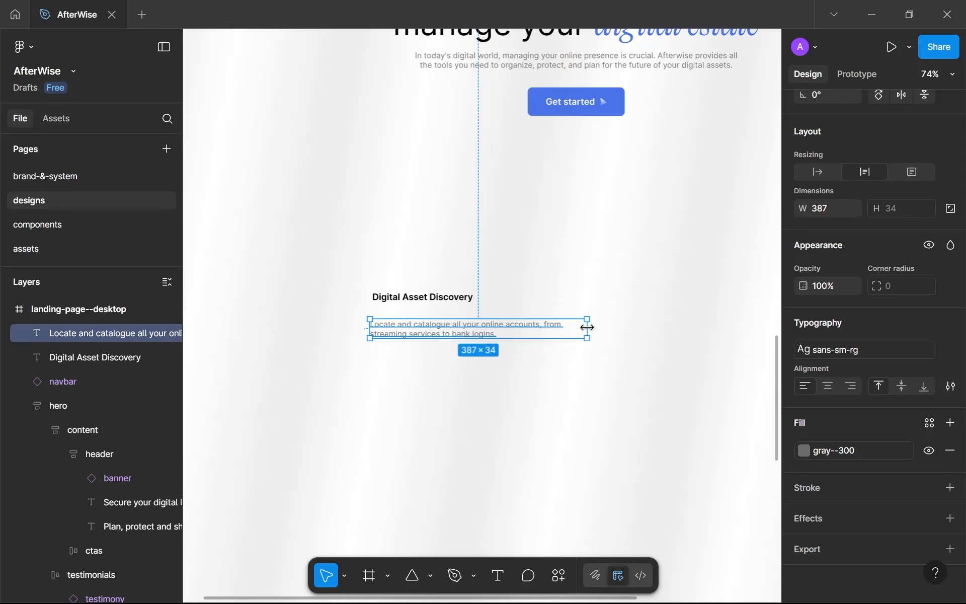
drag(587, 327, 560, 328)
click(548, 364)
- Link the raw FFFFFF and 000000 colors of everything on the components page to the library color white
scroll(548, 364, down, 2)
scroll(549, 364, down, 5)
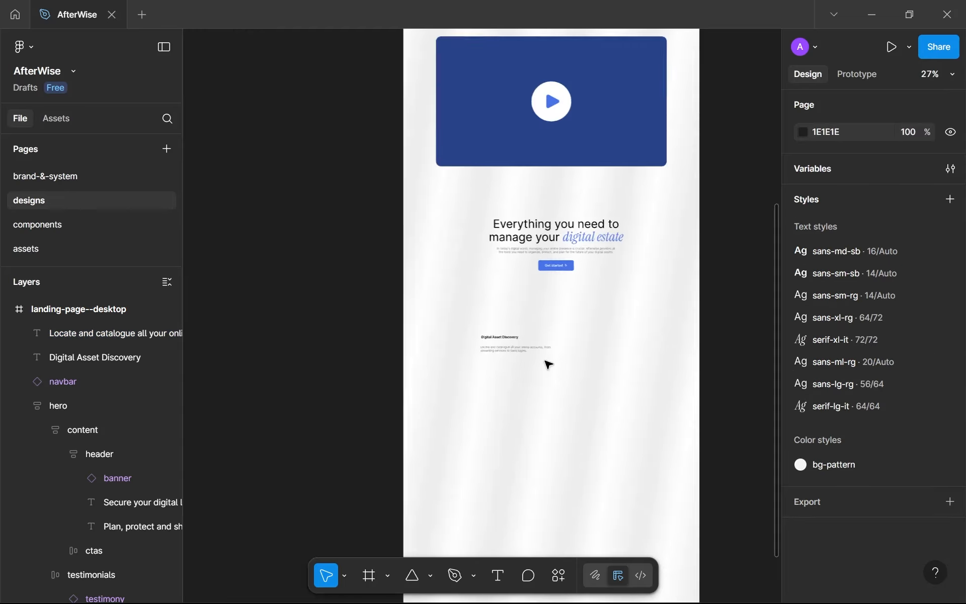
click(549, 364)
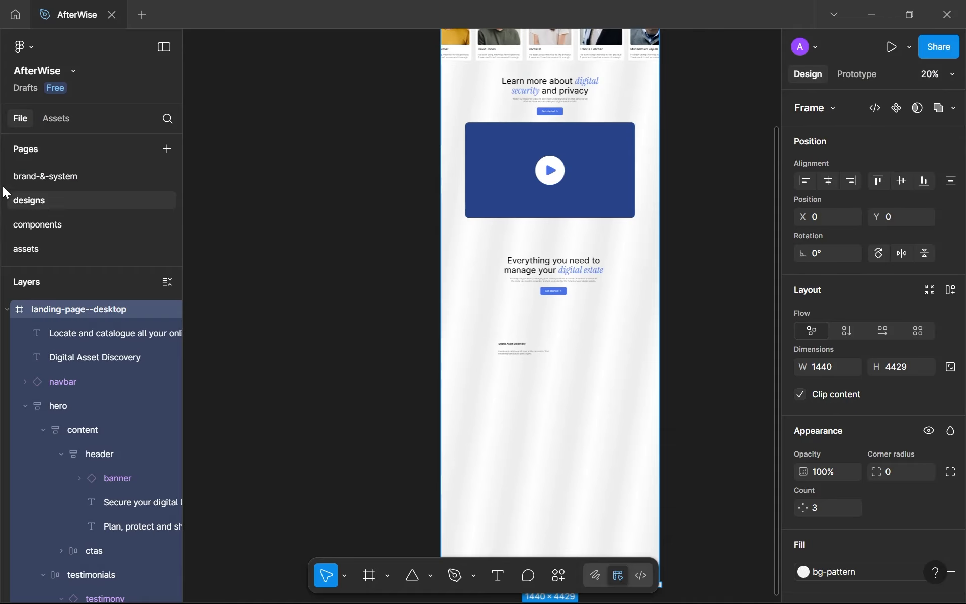
click(39, 225)
click(287, 316)
key(ctrl+a)
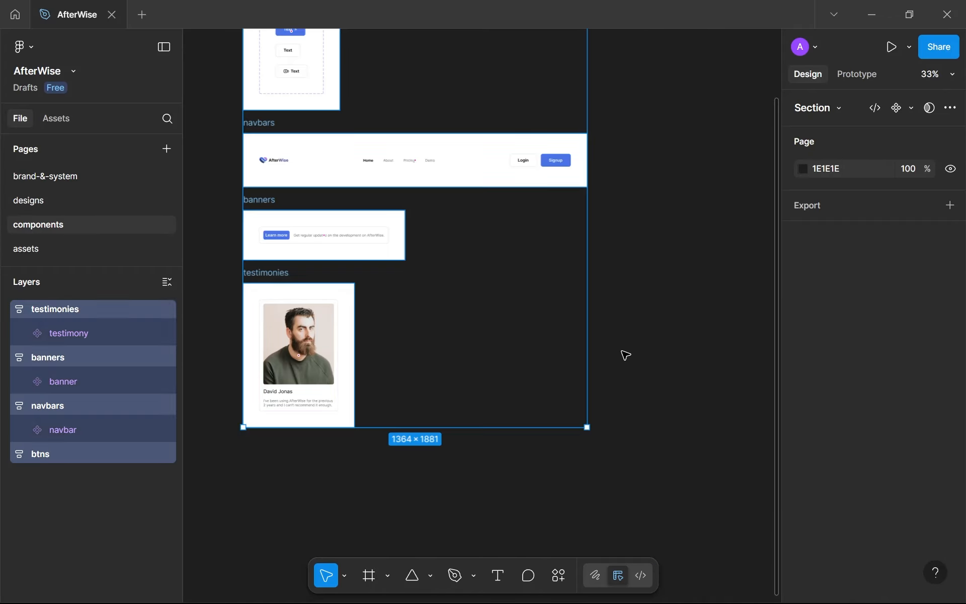
scroll(813, 406, down, 10)
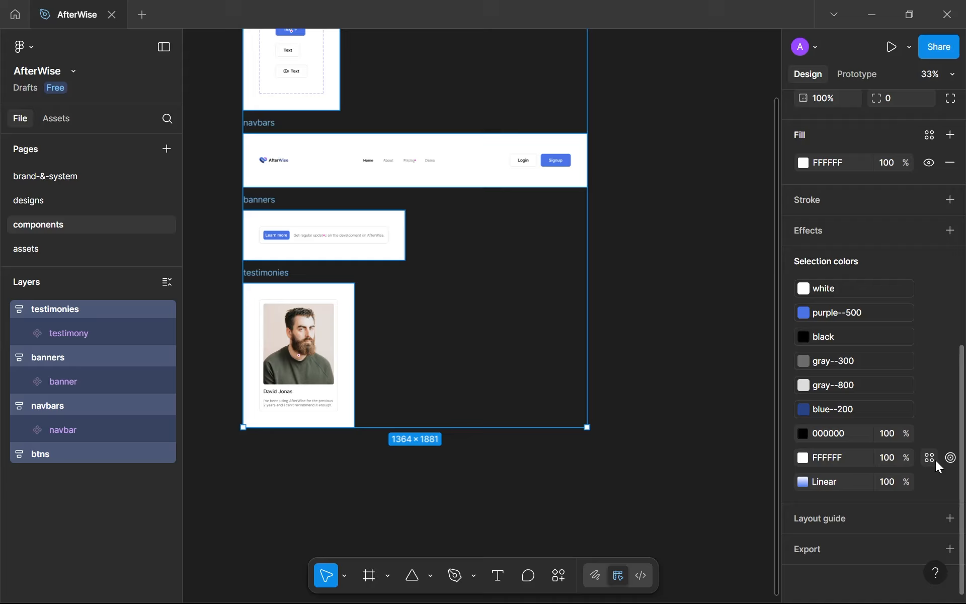
click(931, 458)
click(702, 427)
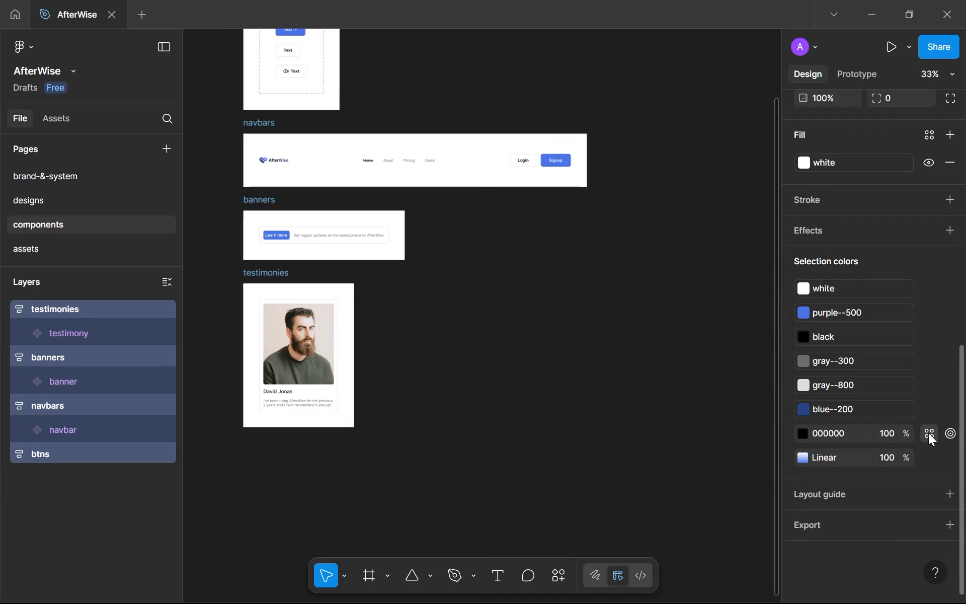
click(929, 433)
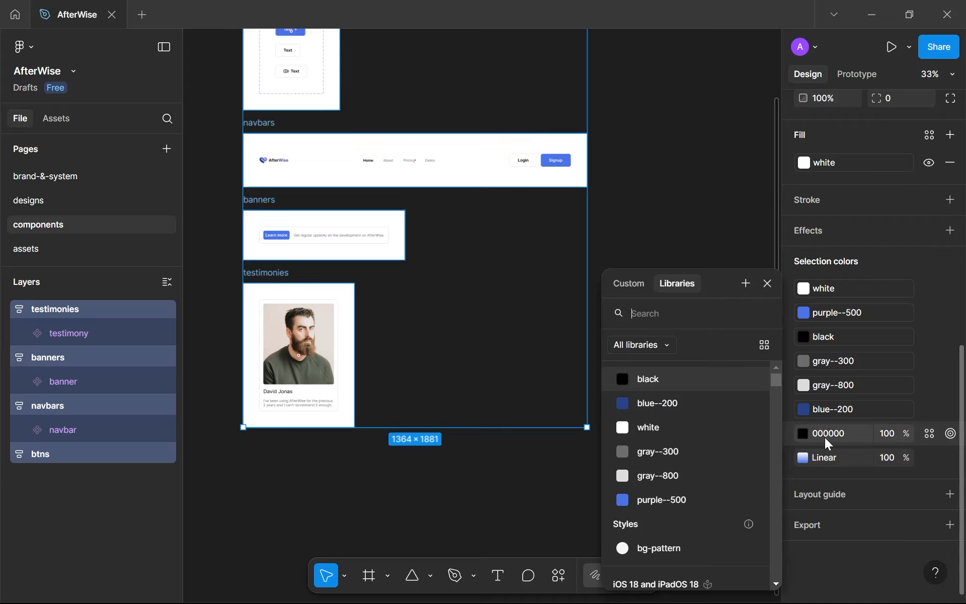
click(684, 431)
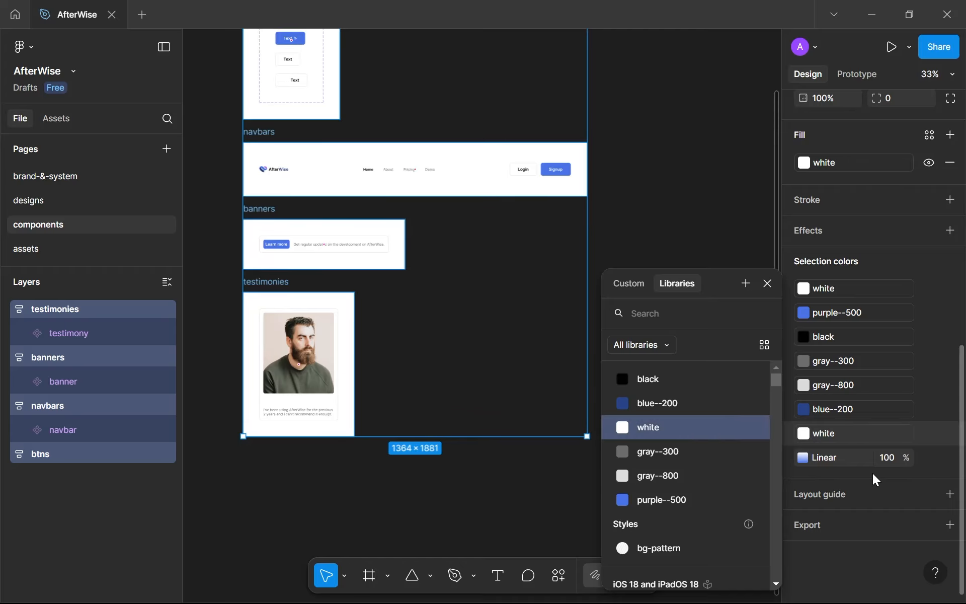
- Examine the stops of the selection's Linear gradient and check which button variants and icons use it
click(803, 459)
scroll(503, 459, down, 5)
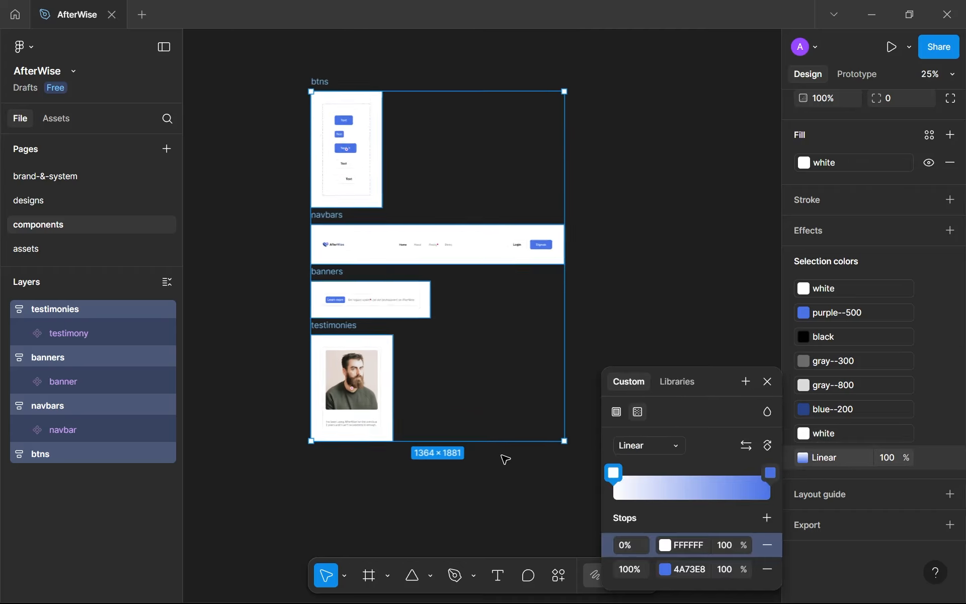
scroll(417, 422, up, 2)
scroll(416, 422, up, 3)
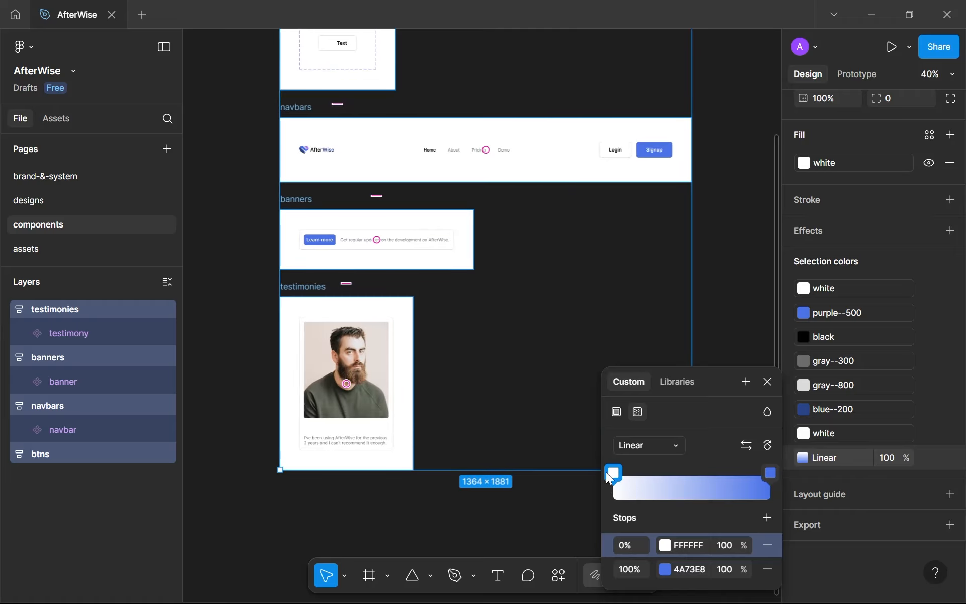
drag(615, 473, 575, 488)
scroll(483, 428, down, 2)
scroll(414, 323, up, 4)
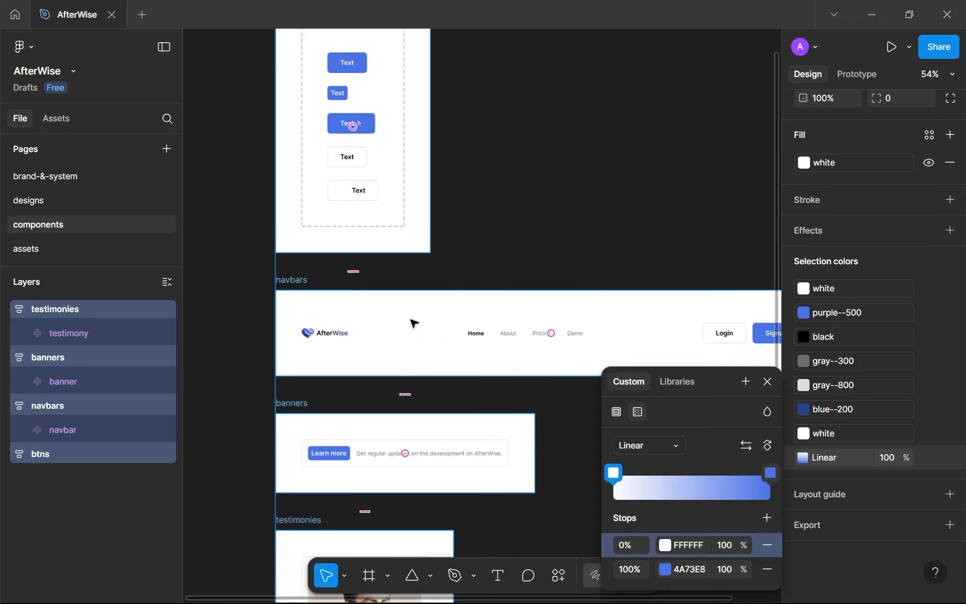
scroll(361, 126, up, 5)
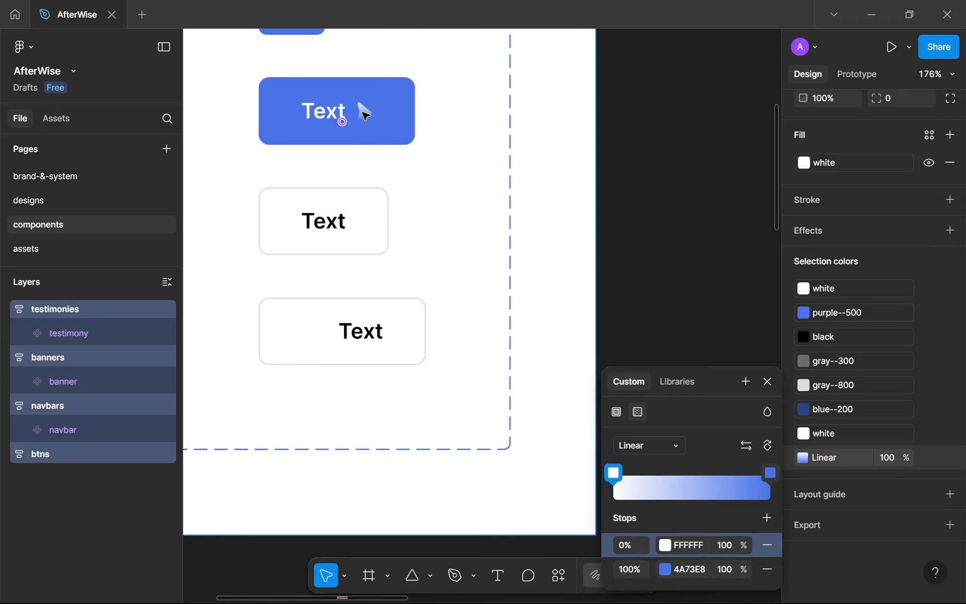
scroll(395, 151, down, 1)
click(932, 466)
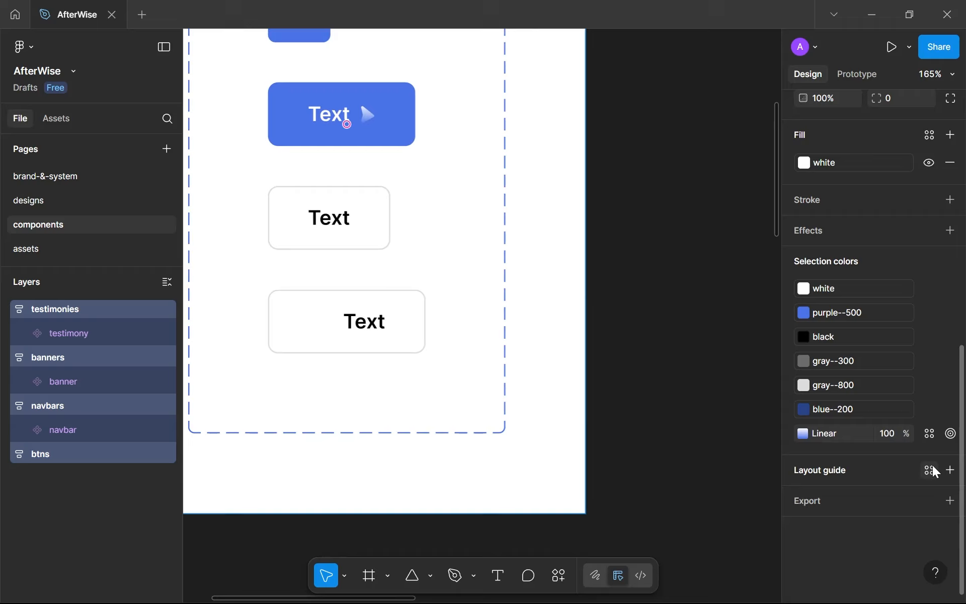
- Create a color style named "btn-icon-grad" from the Linear gradient and apply it to the selected components
click(929, 433)
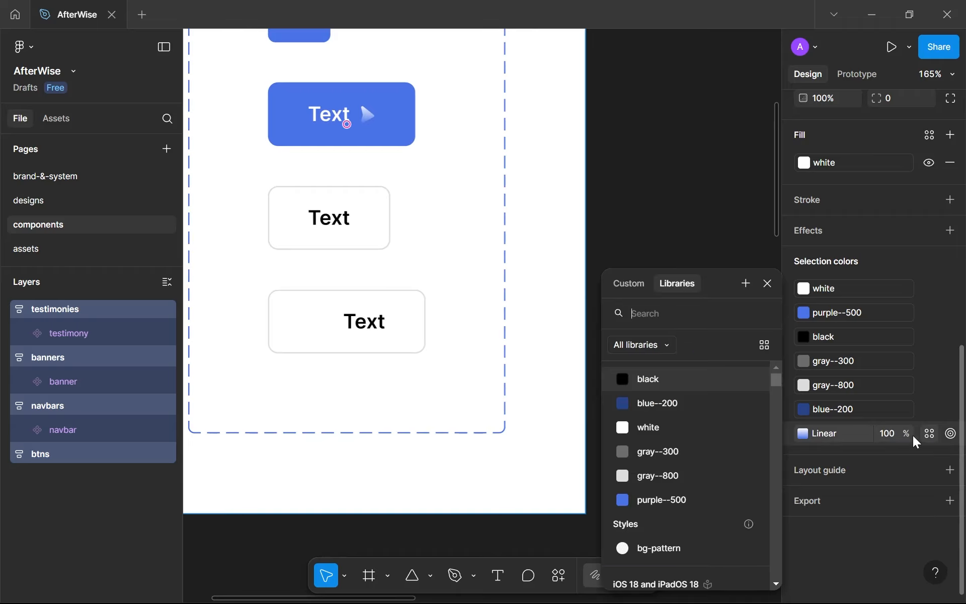
click(749, 284)
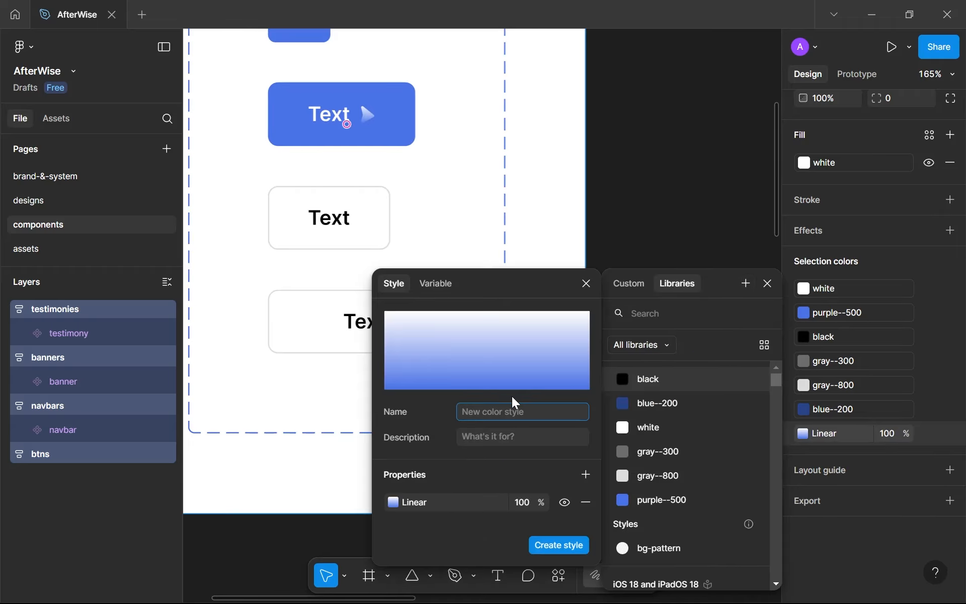
text(btn-icon-grad)
key(Return)
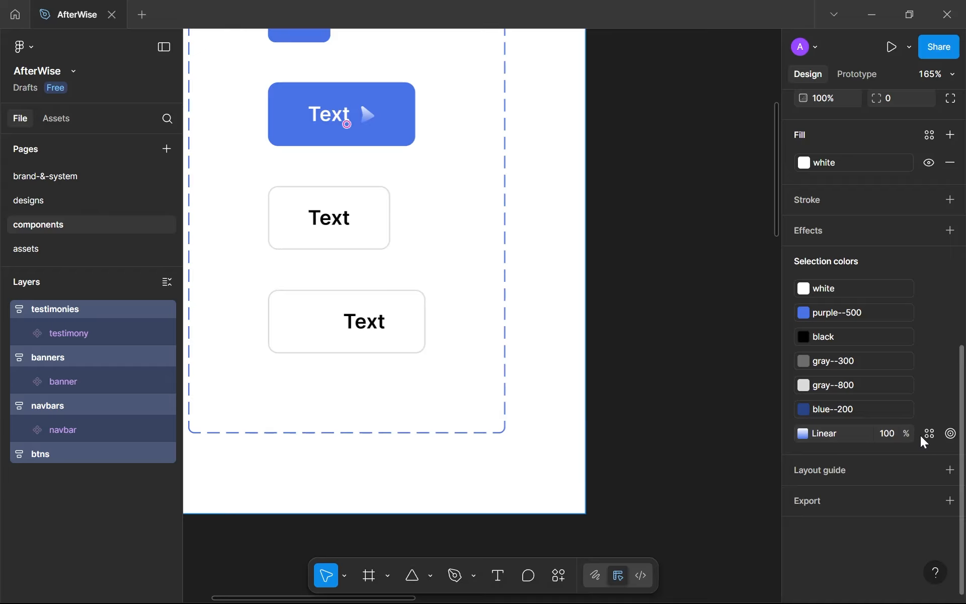
click(929, 434)
click(681, 572)
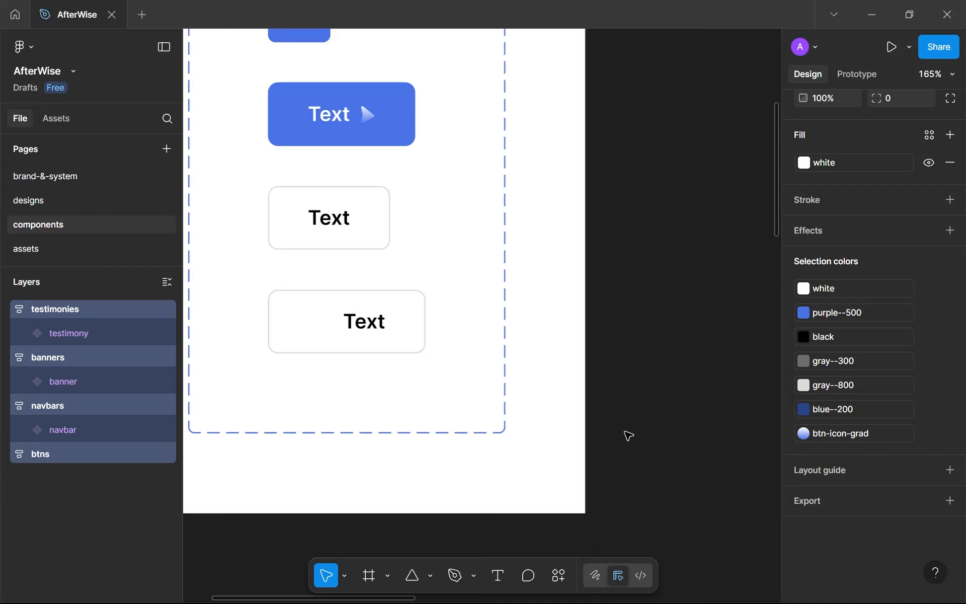
click(646, 404)
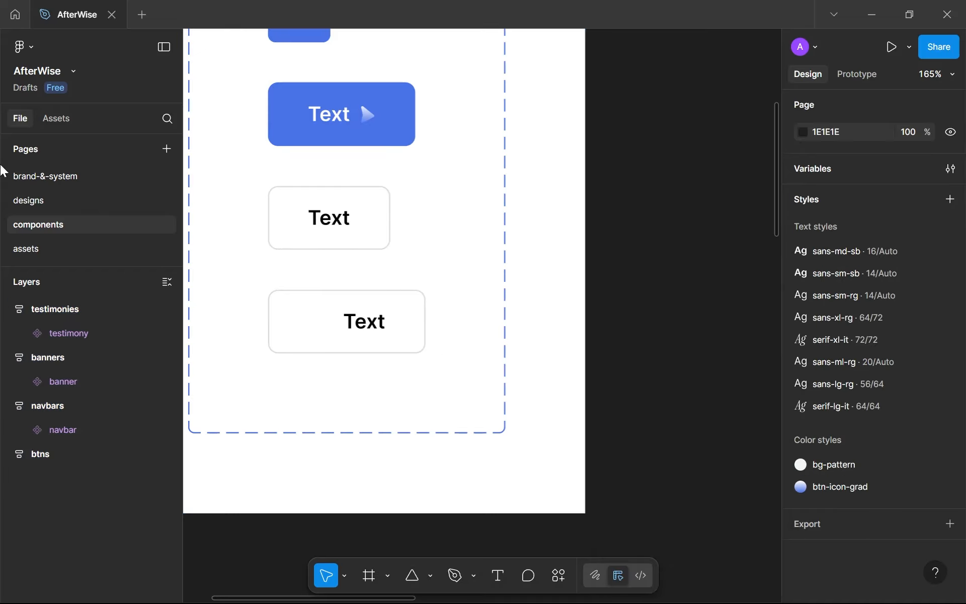
- On the designs page, link the landing page frame's raw 000000 color to the library color black
click(53, 201)
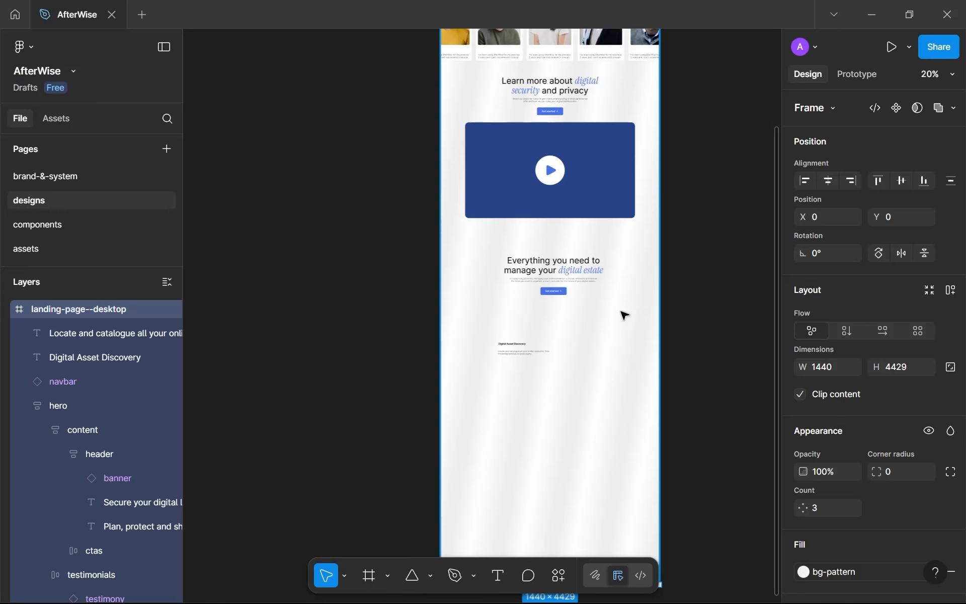
scroll(832, 366, down, 10)
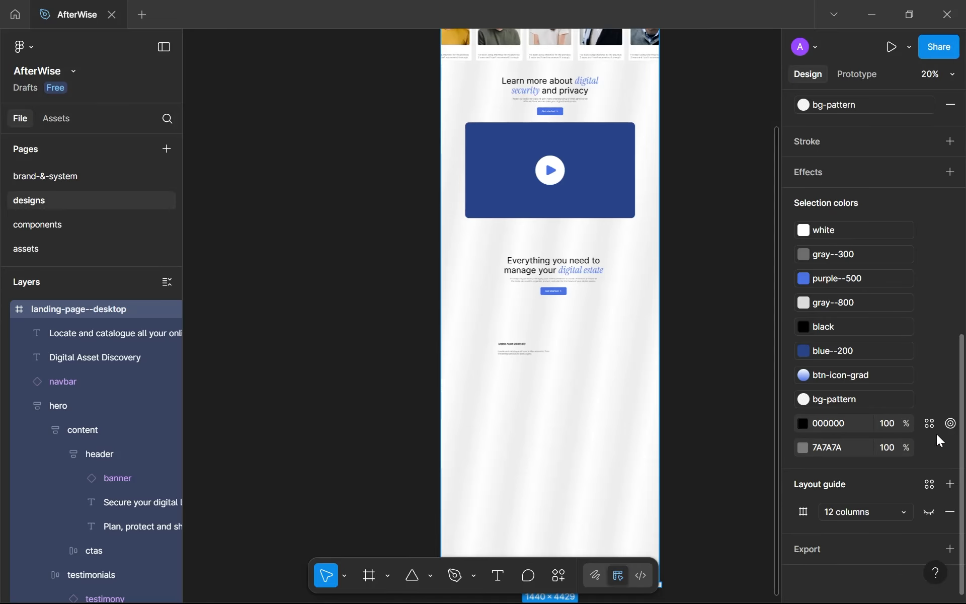
click(929, 422)
click(669, 378)
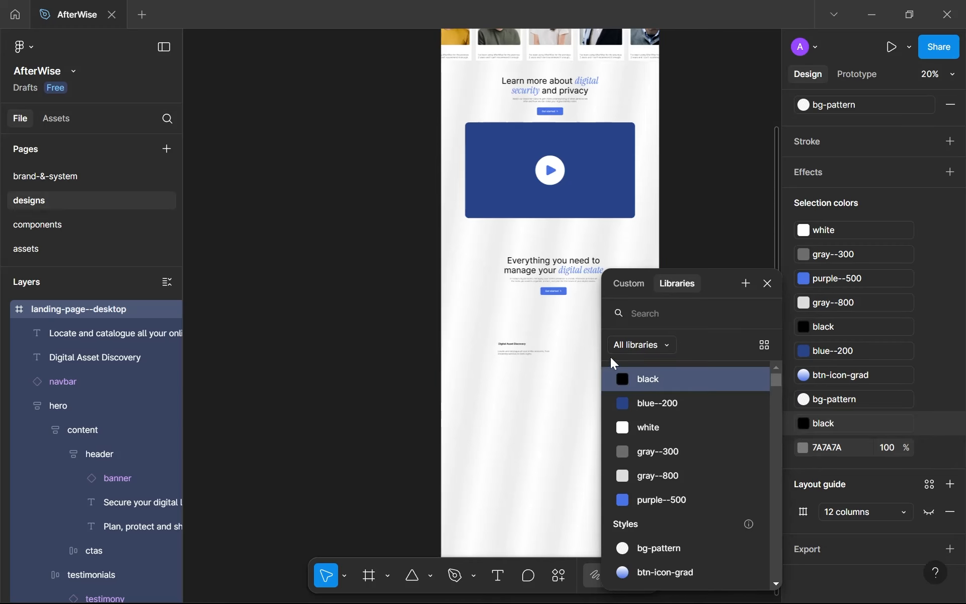
scroll(529, 328, down, 3)
drag(526, 325, 400, 331)
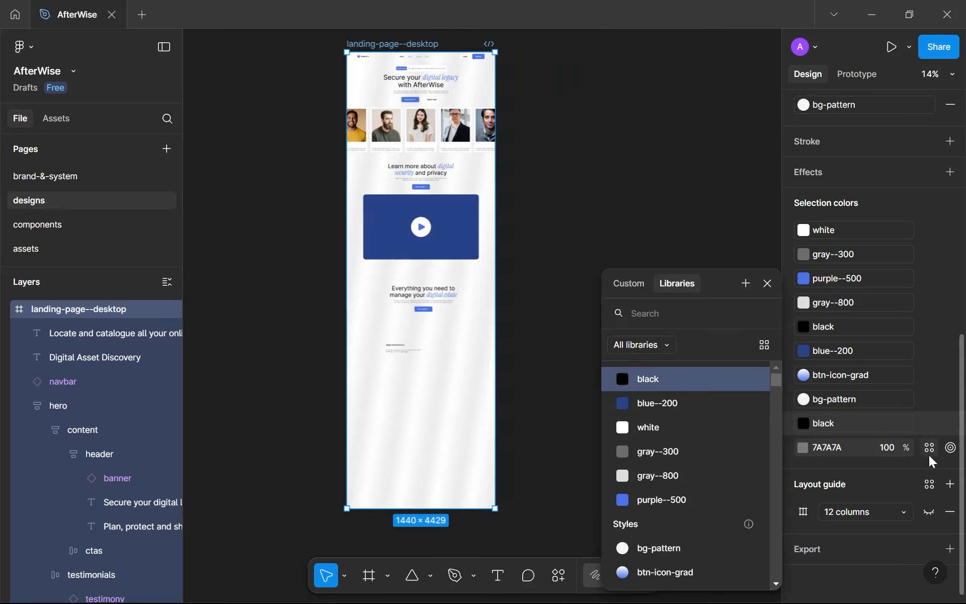
- Try lightening the landing page's raw 7A7A7A color to CBCBCB
click(929, 454)
click(802, 423)
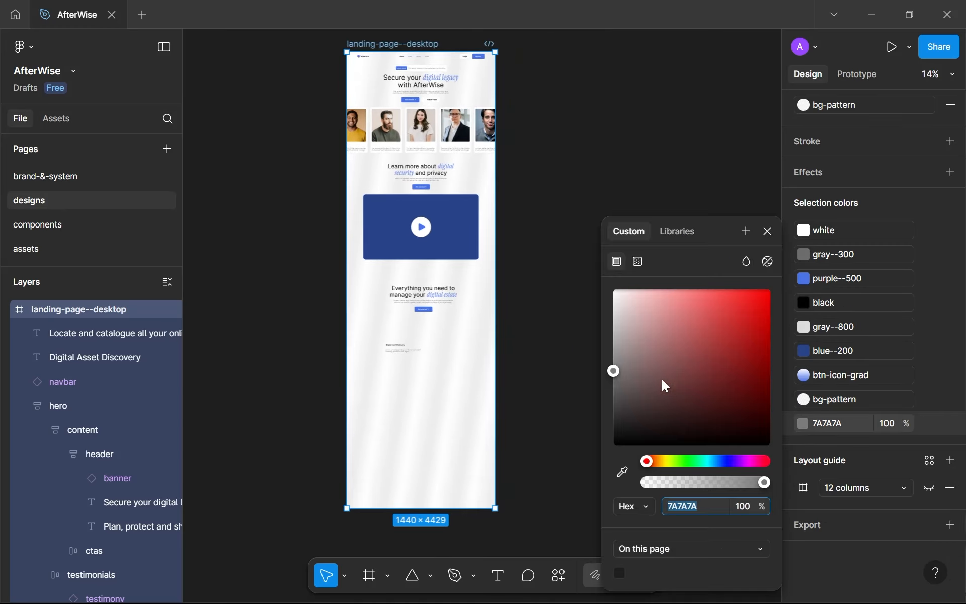
drag(661, 359, 611, 322)
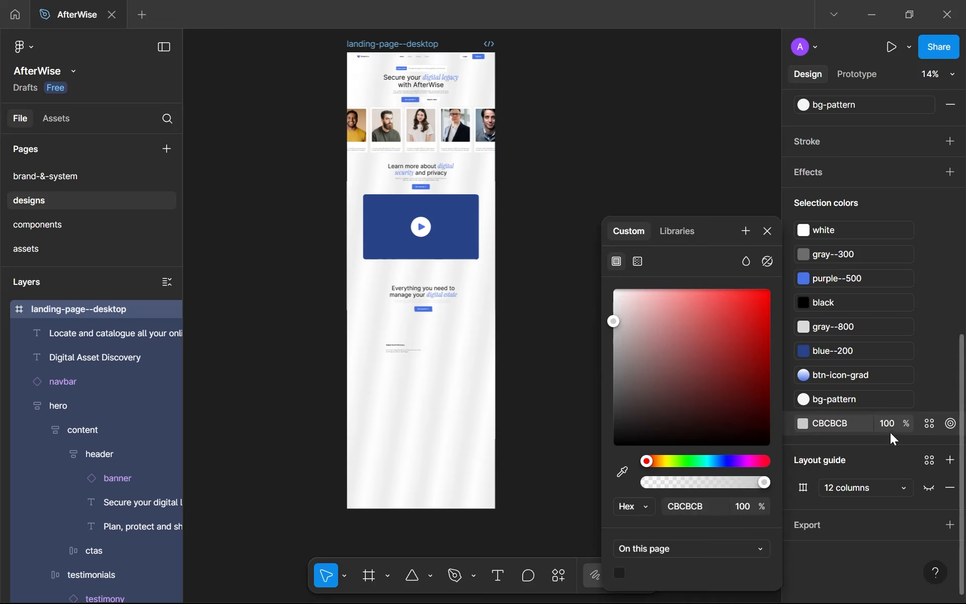
- Link the landing page's raw 7A7A7A color to the library color gray--300
click(929, 423)
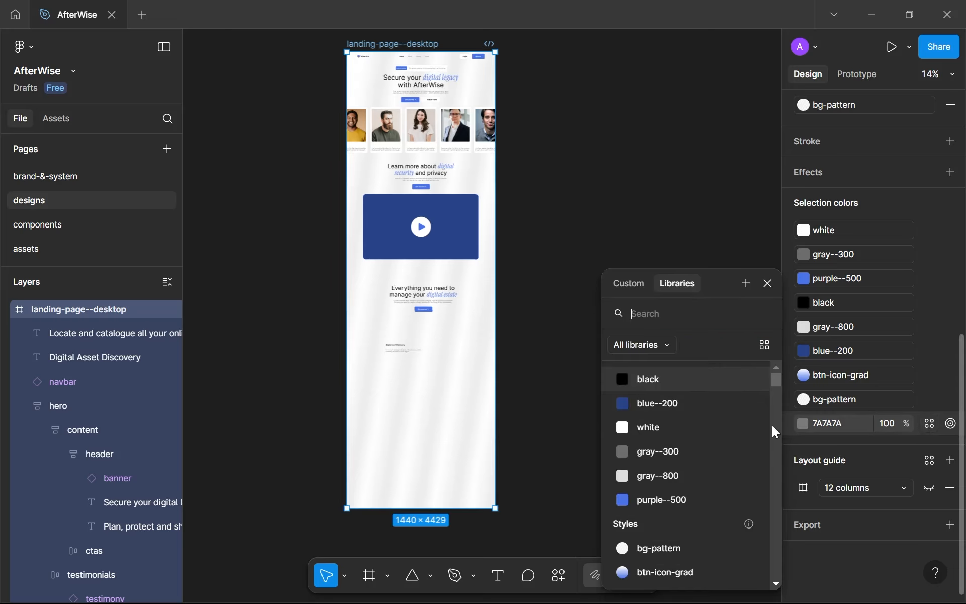
click(705, 461)
click(410, 384)
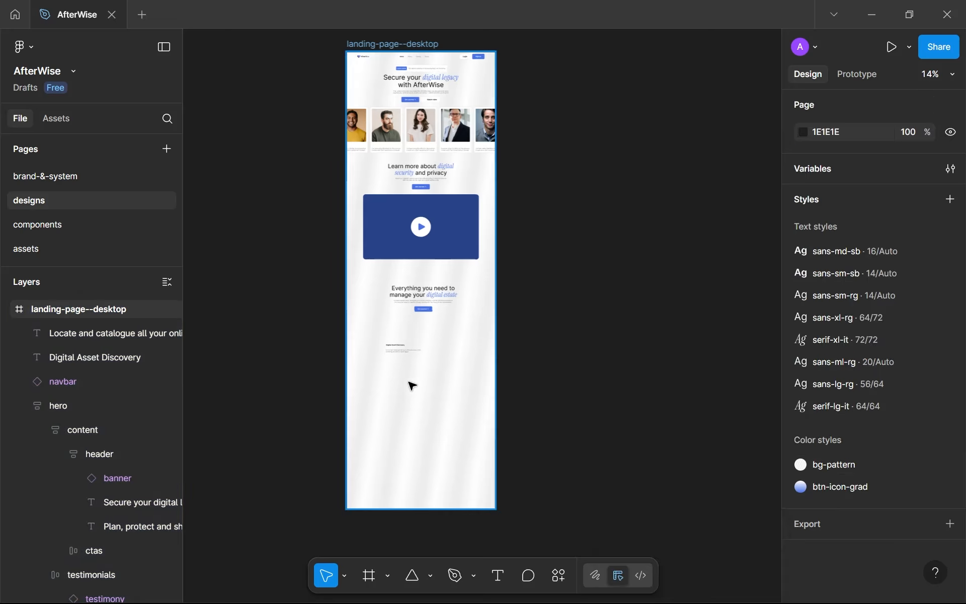
- Add a horizontal arrow 100 px long above and to the right of the "Digital Asset Discovery" title, at about X 659, Y 2806
scroll(387, 336, up, 5)
scroll(384, 333, up, 5)
drag(385, 333, 368, 324)
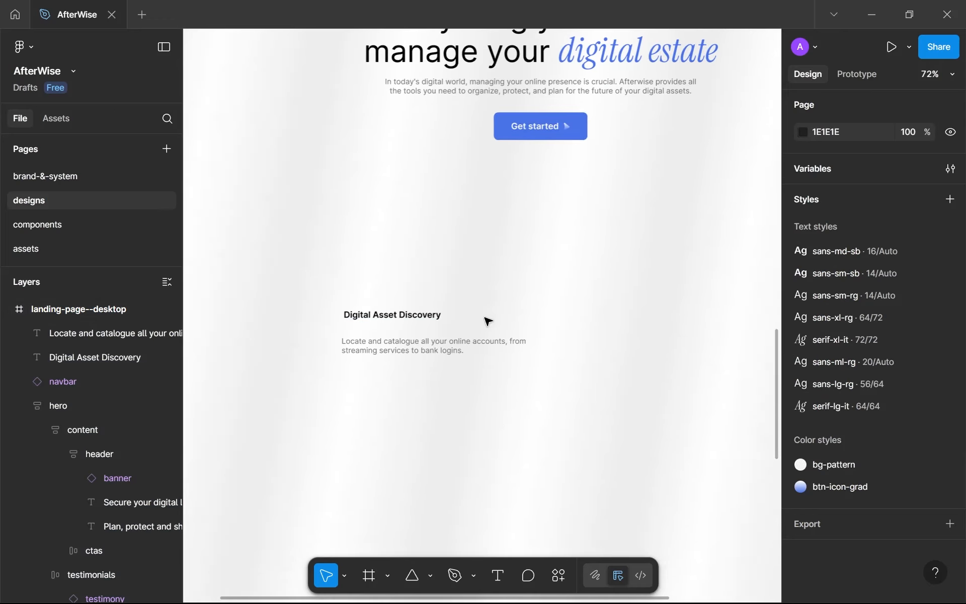
drag(514, 320, 497, 312)
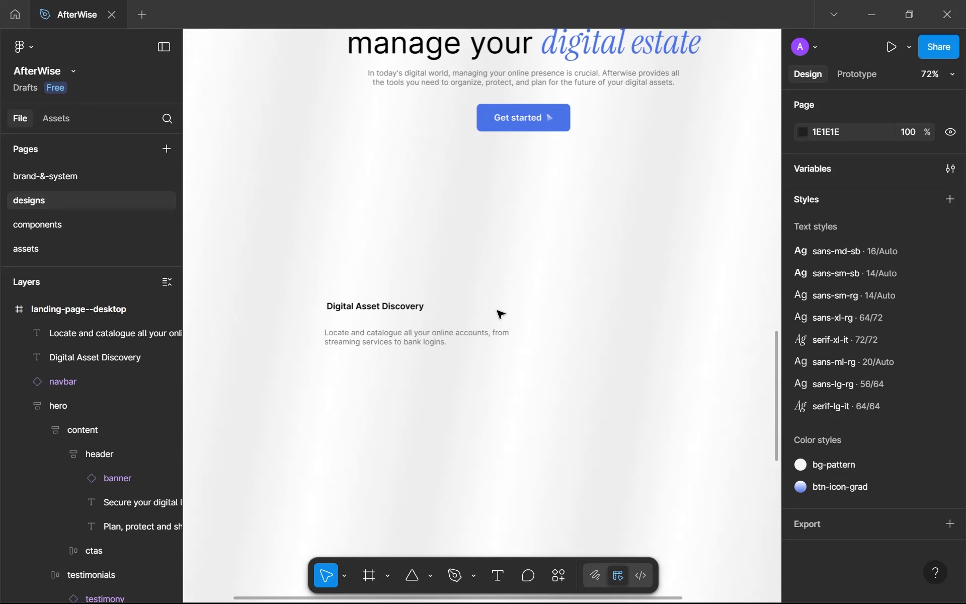
key(shift+l)
scroll(496, 310, up, 3)
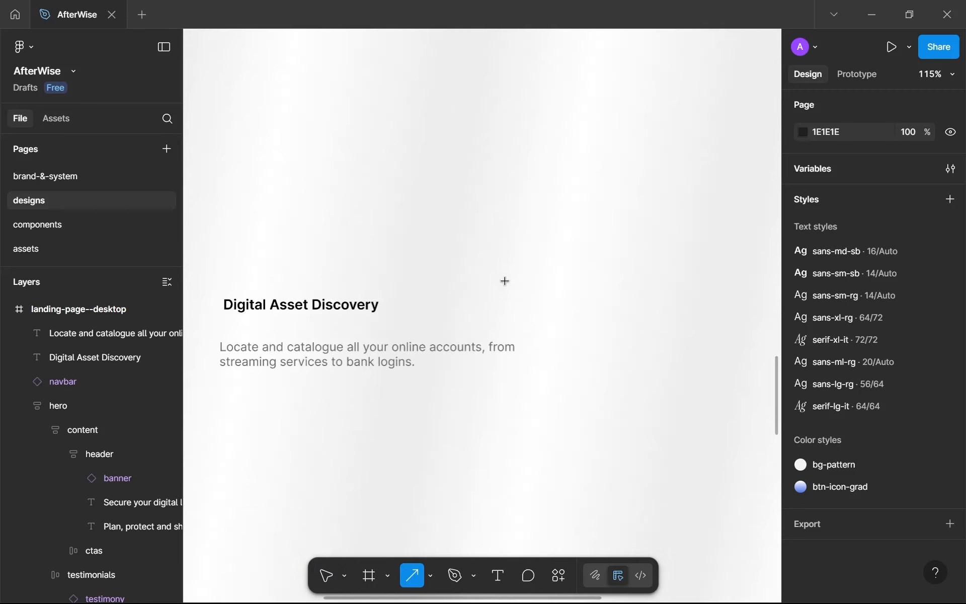
click(507, 317)
scroll(511, 330, up, 5)
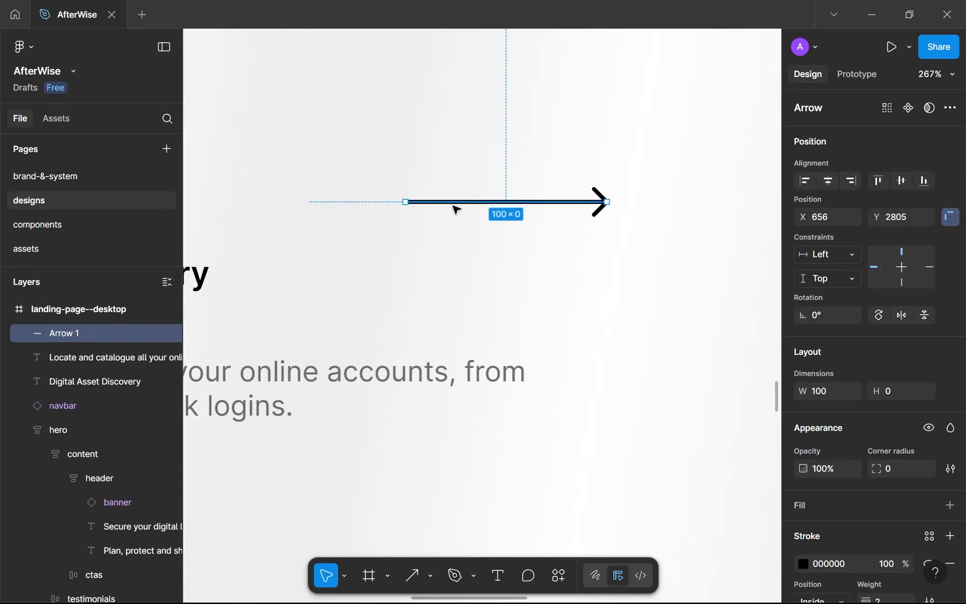
drag(451, 206, 457, 208)
- Set the arrow's width to 25
key(l)
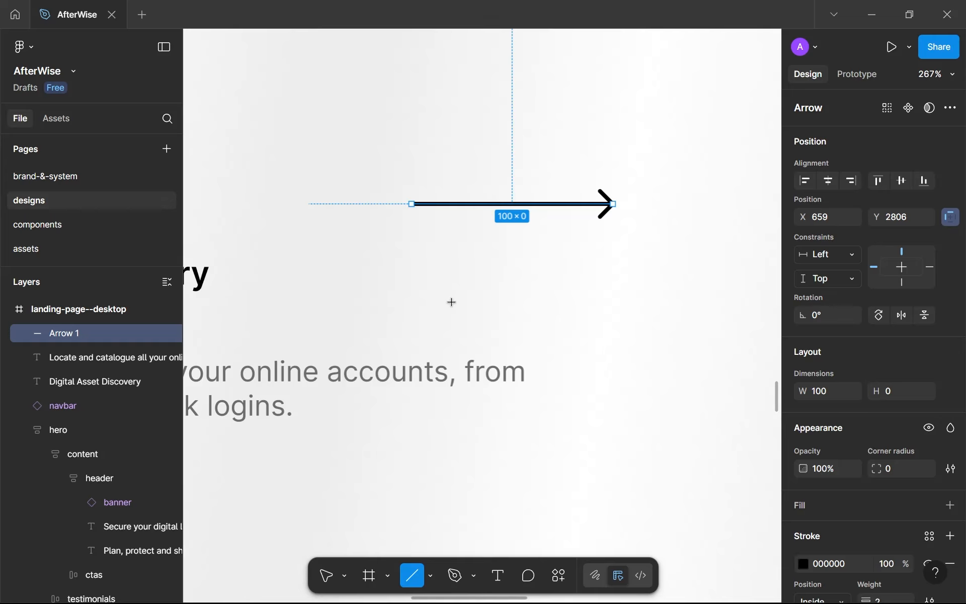
key(v)
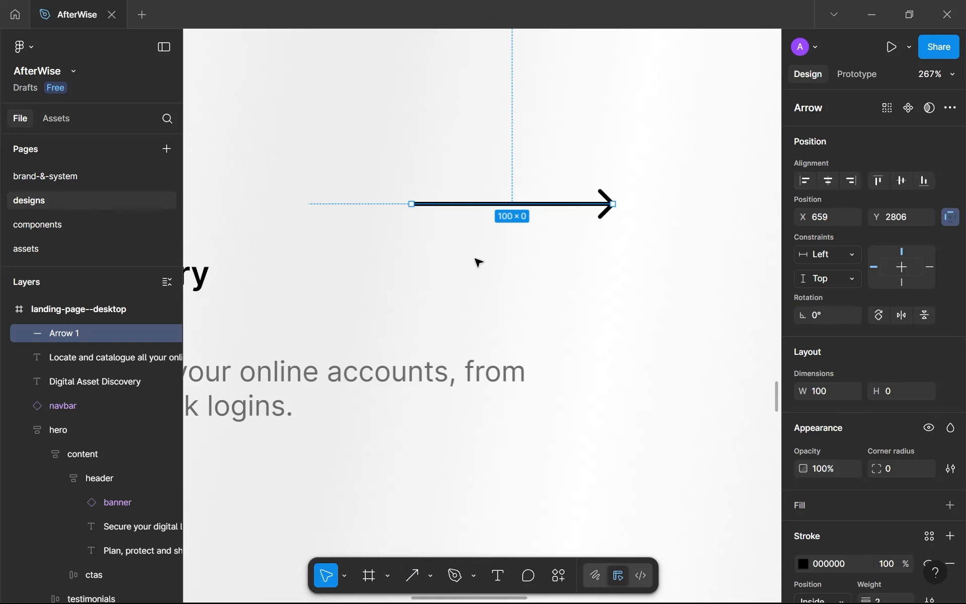
scroll(843, 481, down, 3)
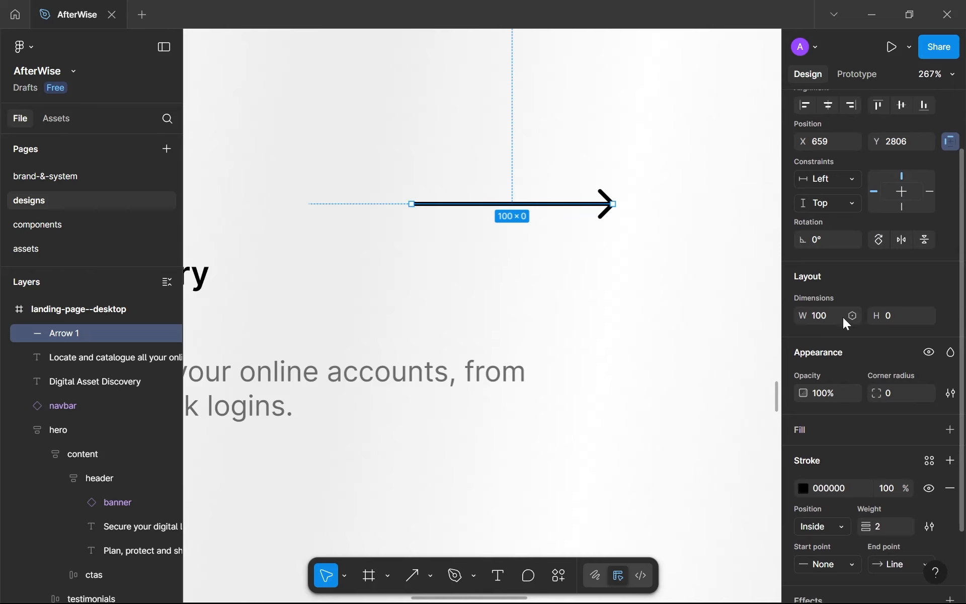
click(832, 316)
text(25)
key(Return)
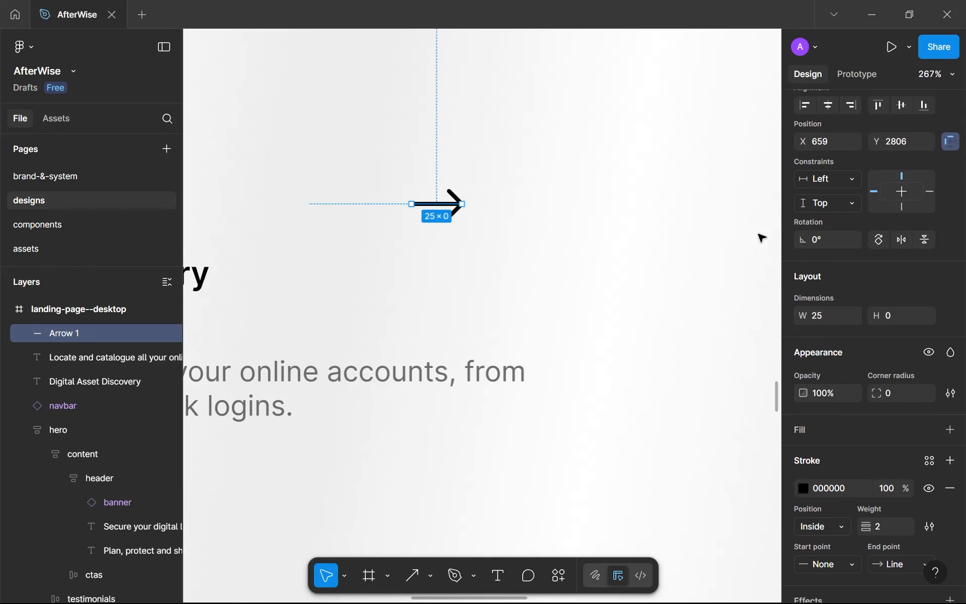
- Try tilting the arrow diagonally with a rotation of -45° and then 45°
click(806, 239)
key(Down)
key(Down)
key(Down)
key(Down)
key(Down)
key(Down)
key(Down)
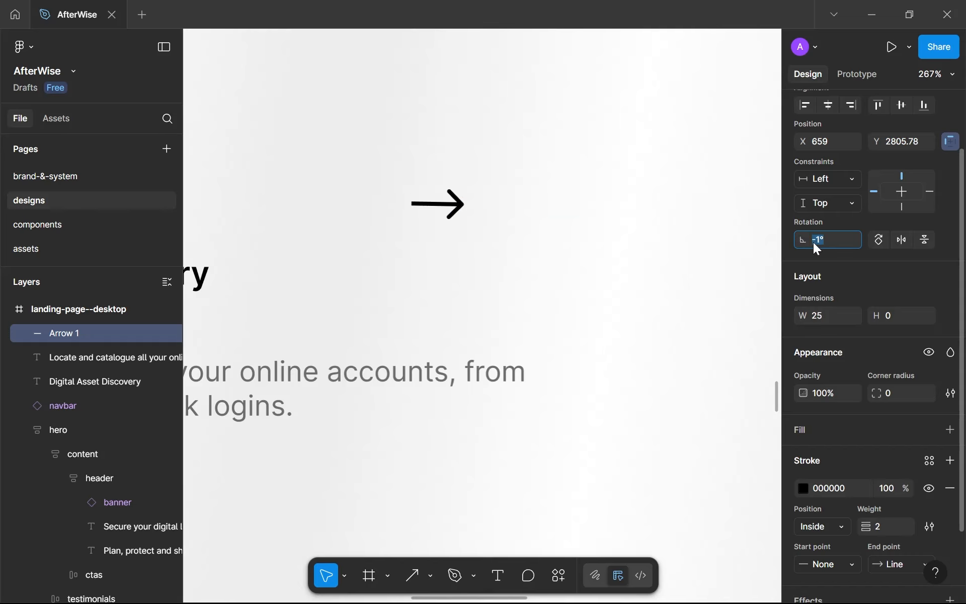
text(-4)
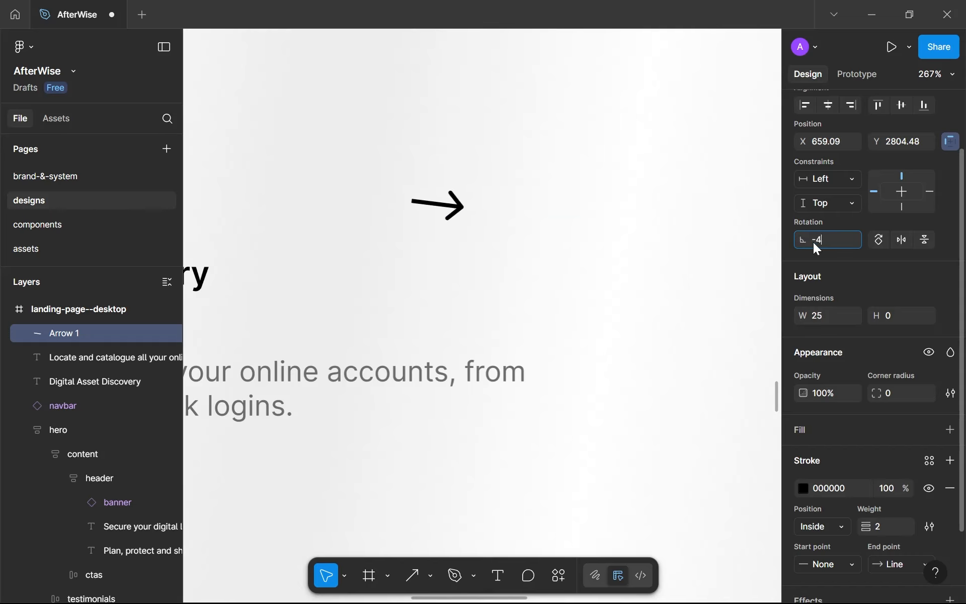
text(5)
key(Return)
click(813, 243)
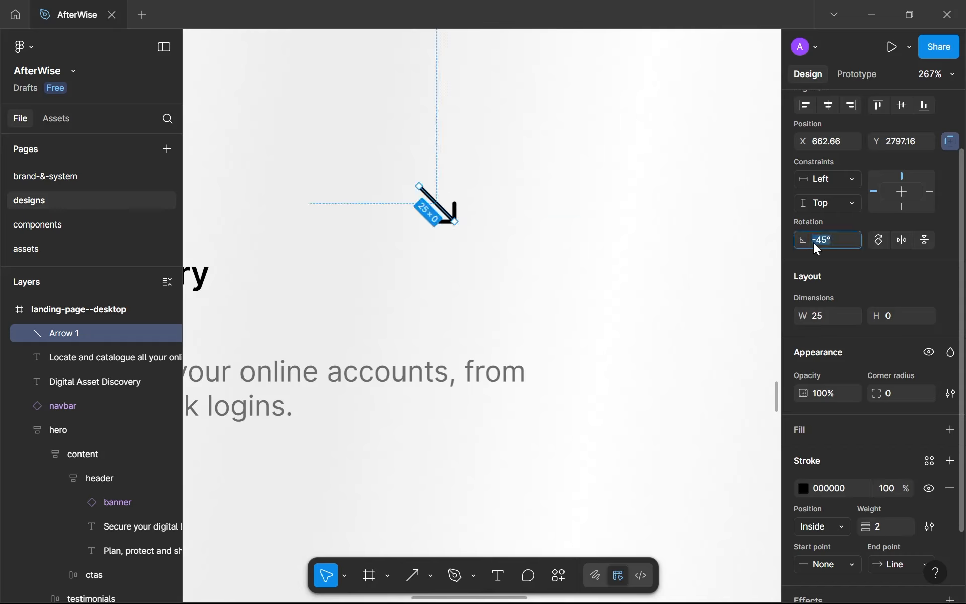
key(Return)
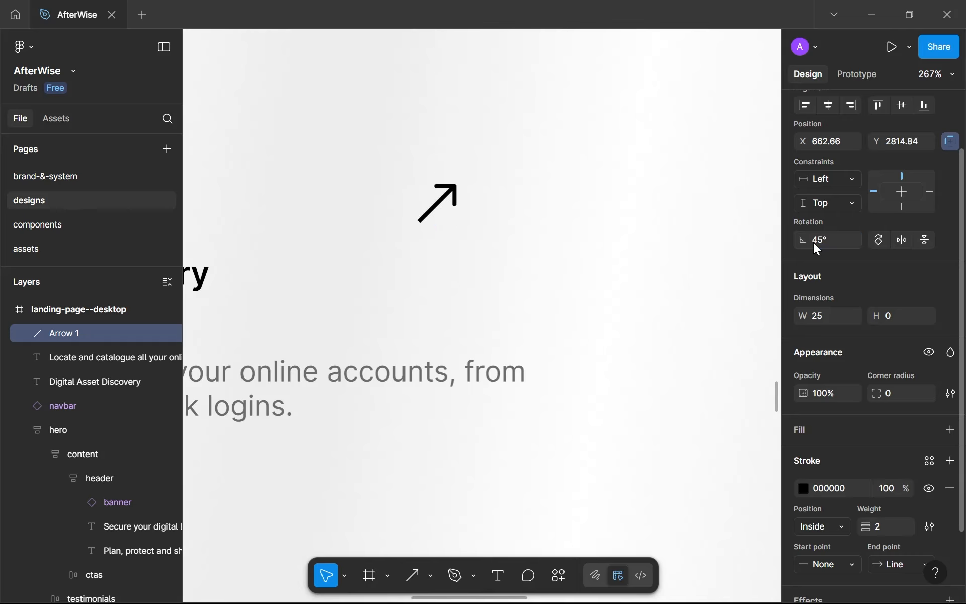
- Set the arrow's rotation to 23° so it points slightly upward
click(813, 242)
text(40)
key(Return)
key(Down)
key(Down)
key(Down)
key(Down)
key(Down)
key(Down)
key(Down)
key(Down)
key(Down)
key(Down)
key(Down)
key(Down)
key(Down)
key(Down)
key(Down)
key(Down)
key(Down)
key(Down)
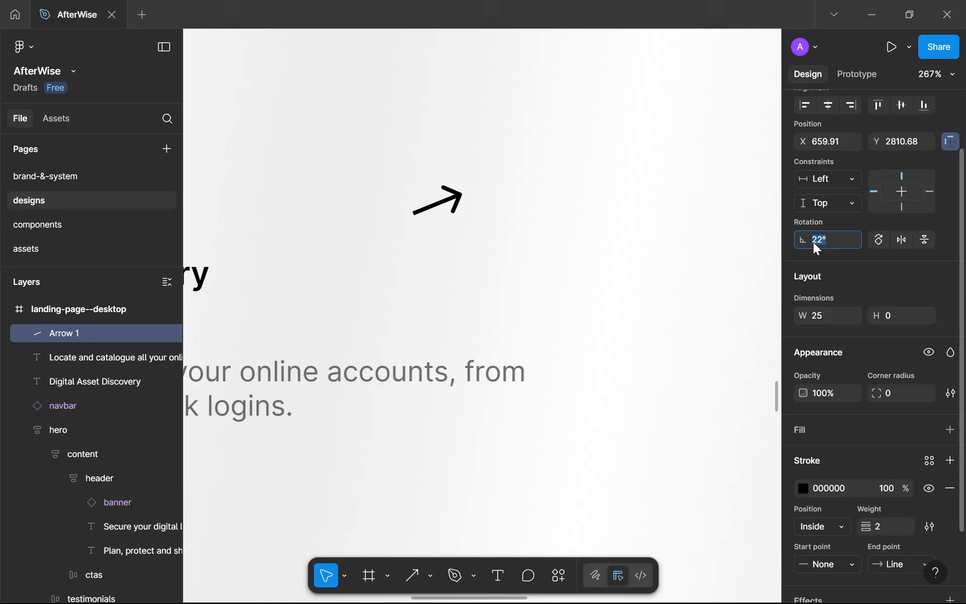
key(Up)
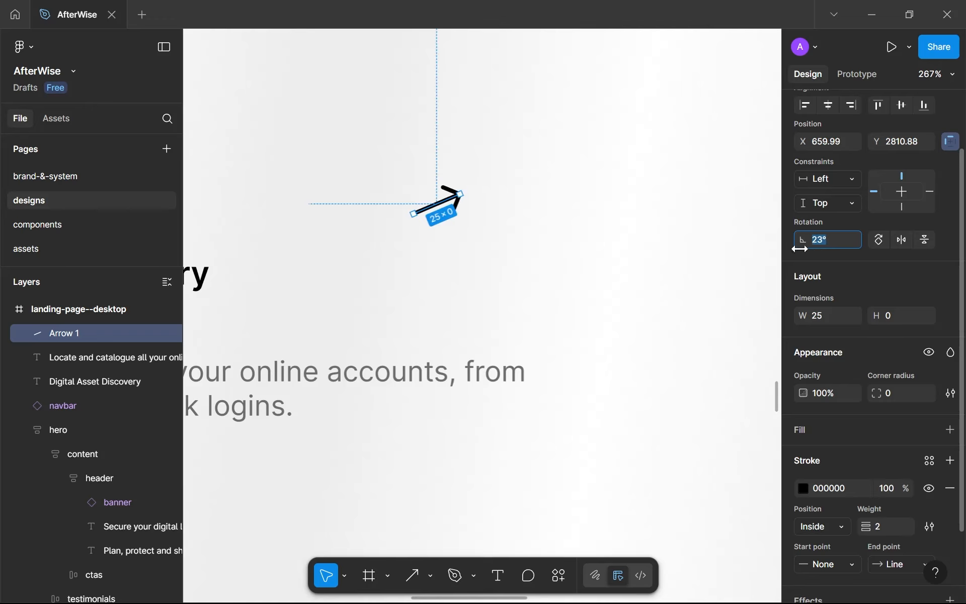
- Give the arrow's stroke a Round start point
scroll(883, 377, down, 2)
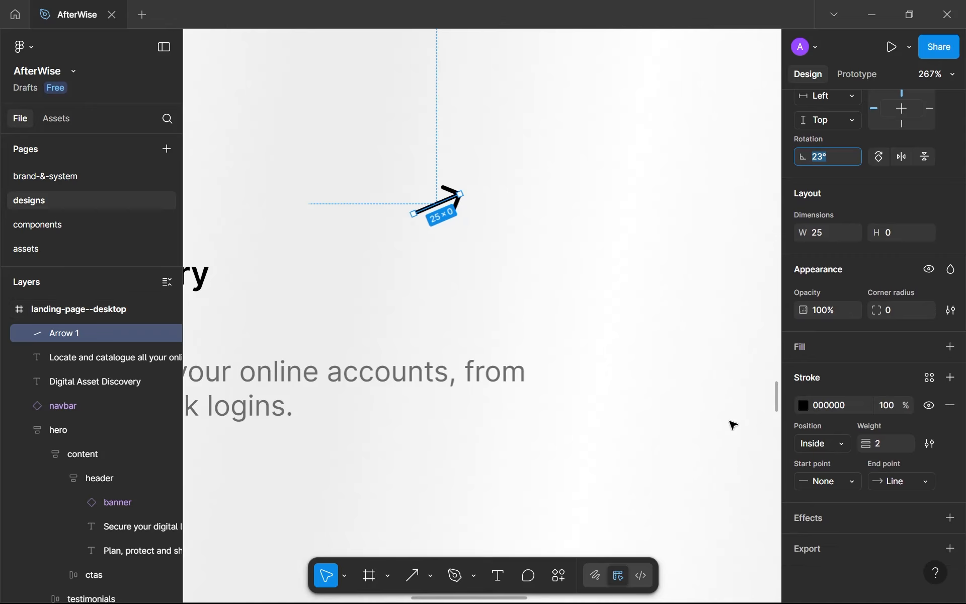
click(816, 482)
click(829, 562)
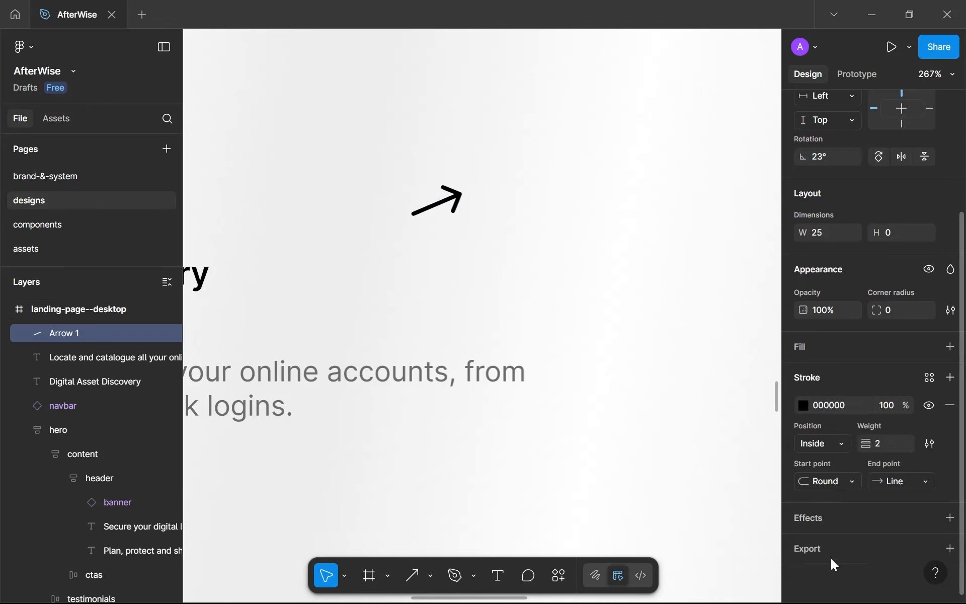
- Shorten the arrow to about 15.55 long and shift it closer to the Digital Asset Discovery text
drag(437, 203, 486, 225)
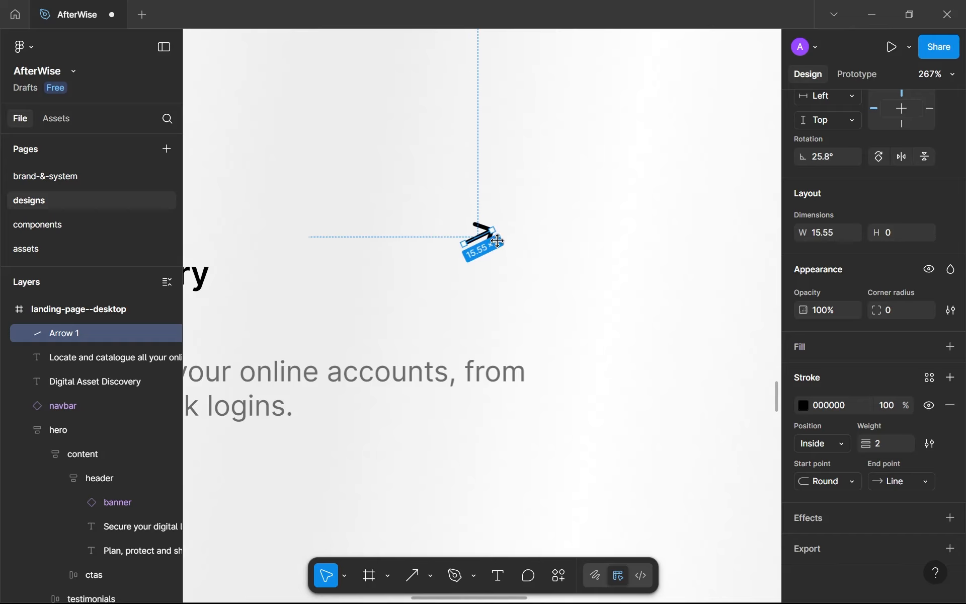
click(504, 288)
scroll(504, 287, down, 3)
- Try a stroke weight of 1 on the arrow and restore the weight to 2
click(493, 266)
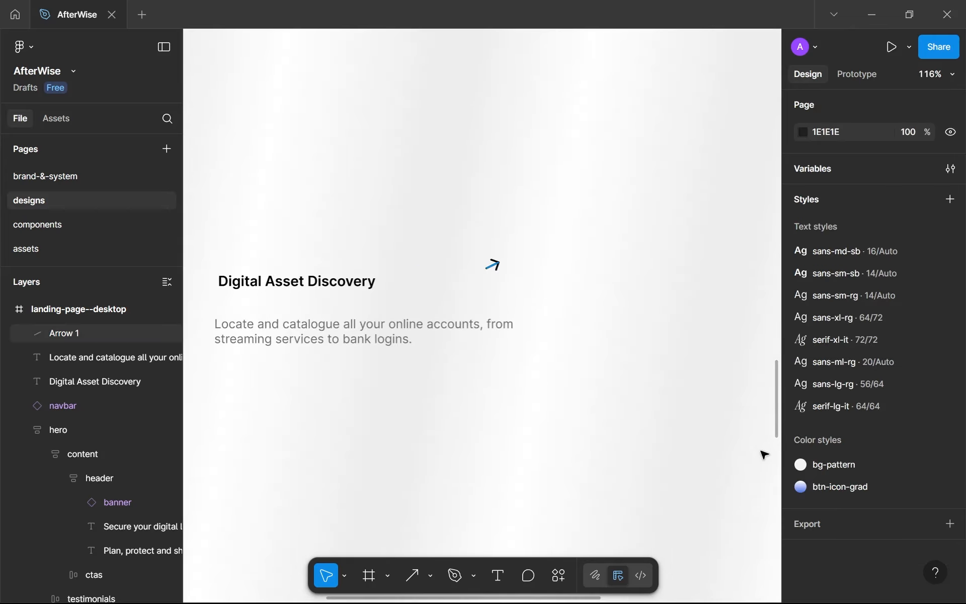
scroll(862, 544, down, 1)
click(879, 524)
key(Down)
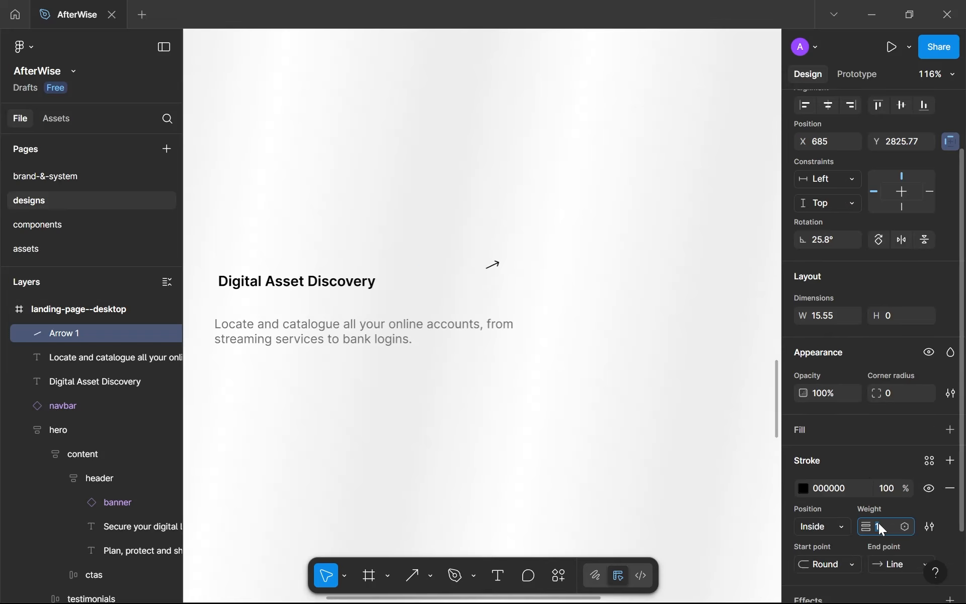
key(Up)
scroll(567, 296, up, 5)
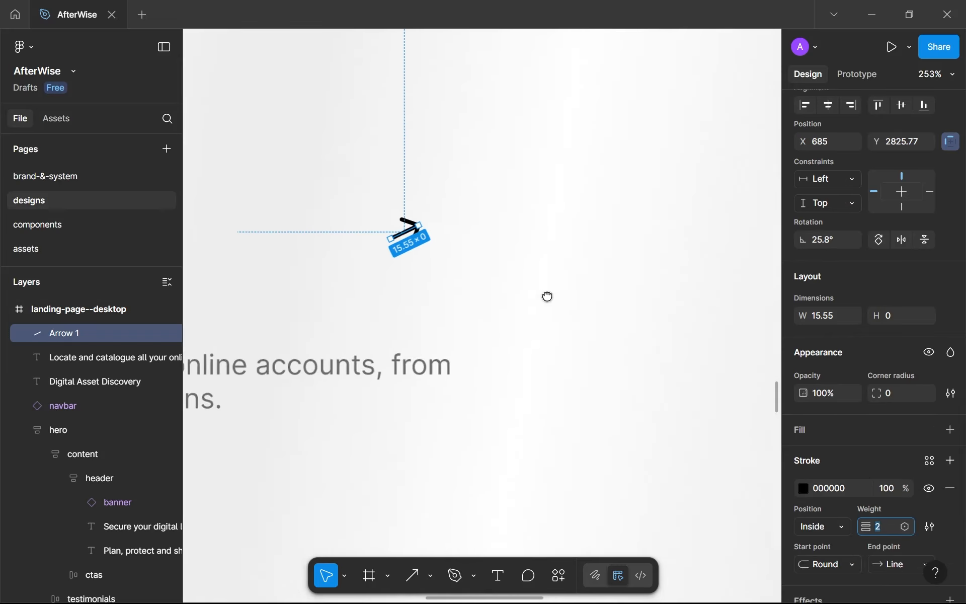
- Rename the arrow layer as "arrow" and wrap it in an auto layout frame
double_click(99, 340)
text(arrow)
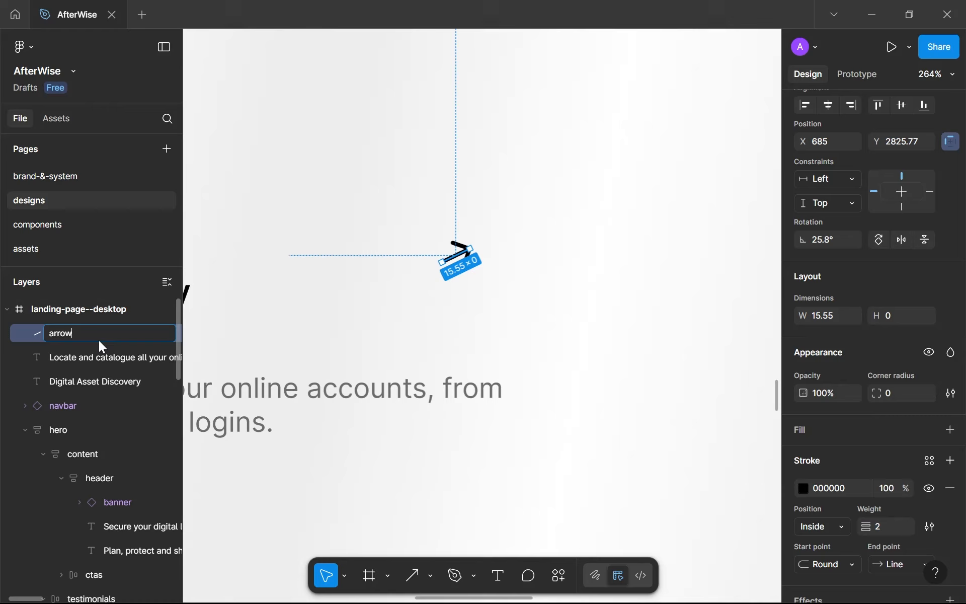
key(Return)
key(shift+a)
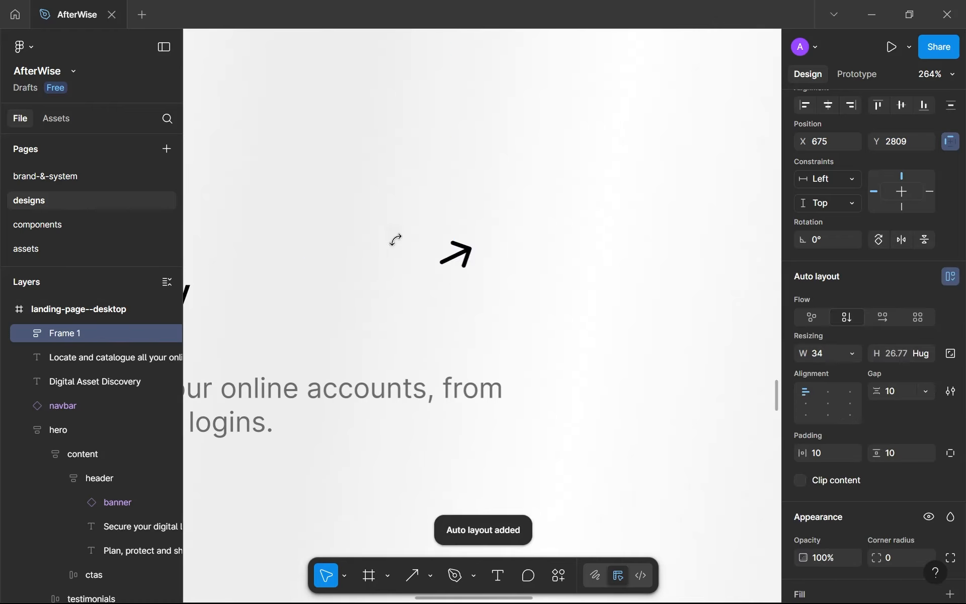
- Set the arrow's frame to a width of 36 and a height of 36
click(832, 353)
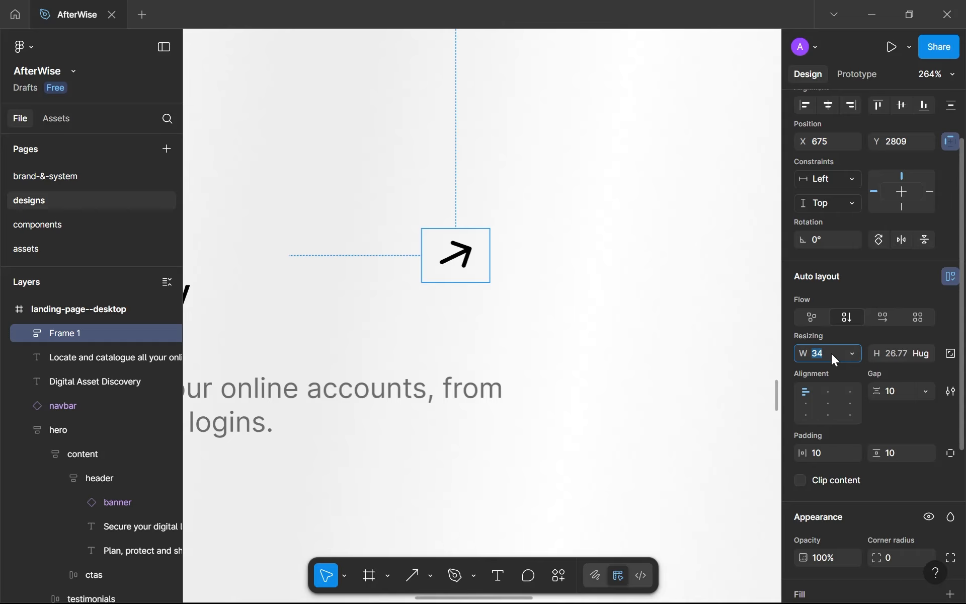
text(36)
click(893, 352)
text(3)
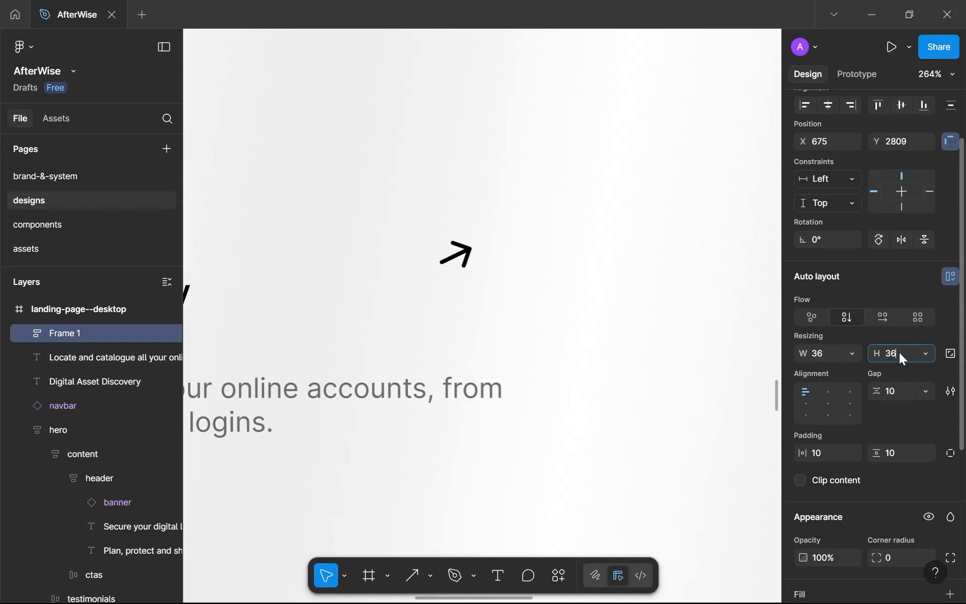
key(Return)
- Centre the arrow within its frame and set the frame's gap and padding to 0
click(828, 403)
click(895, 388)
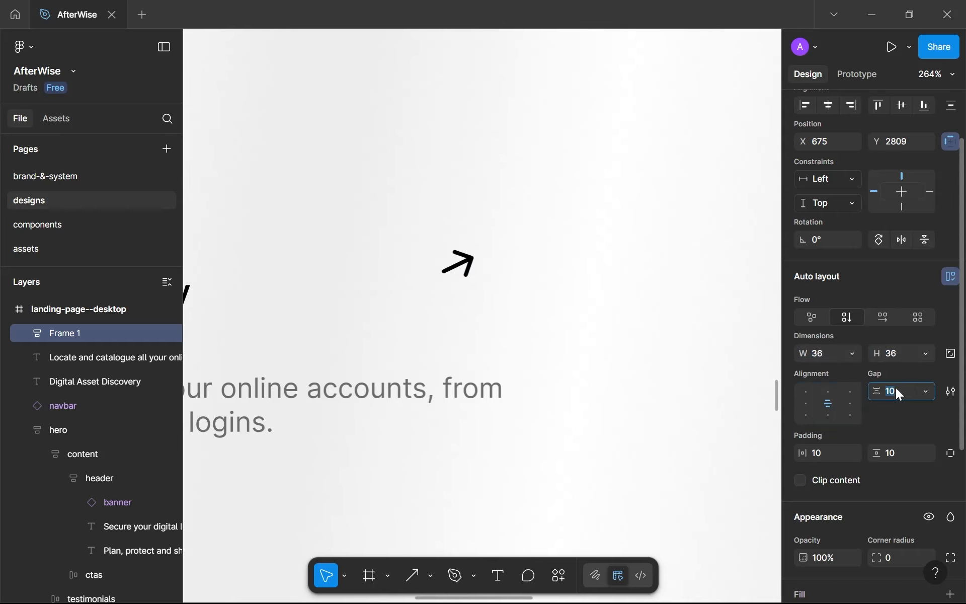
text(0)
click(832, 453)
text(0)
- Apply the white library colour as the arrow frame's fill and gray--800 as its stroke
scroll(832, 456, down, 5)
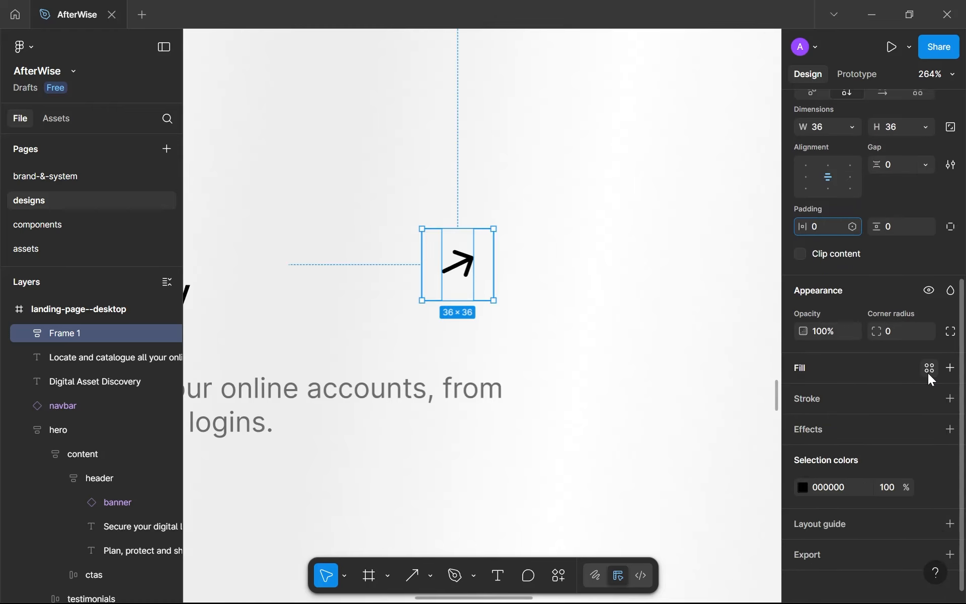
click(928, 373)
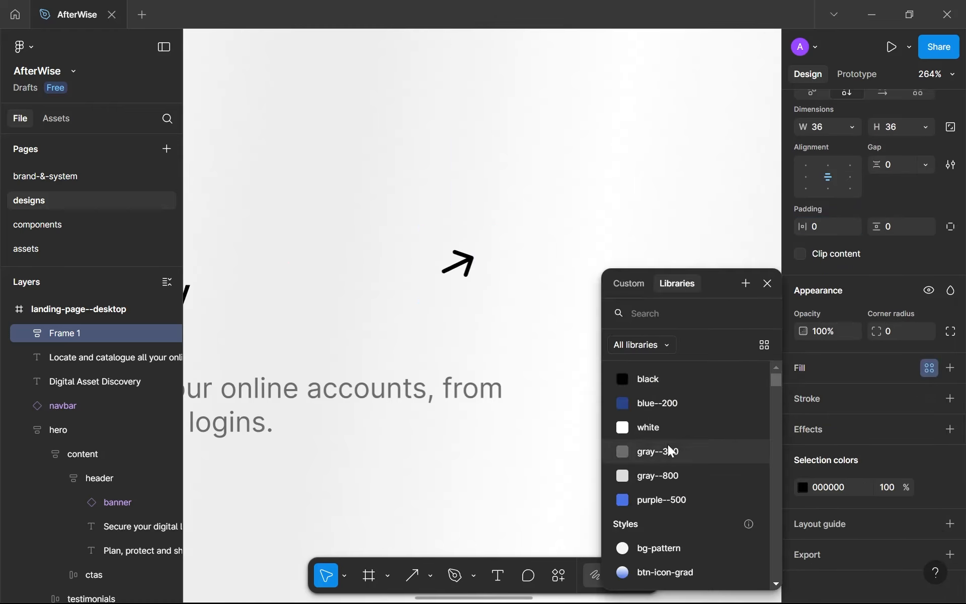
click(662, 433)
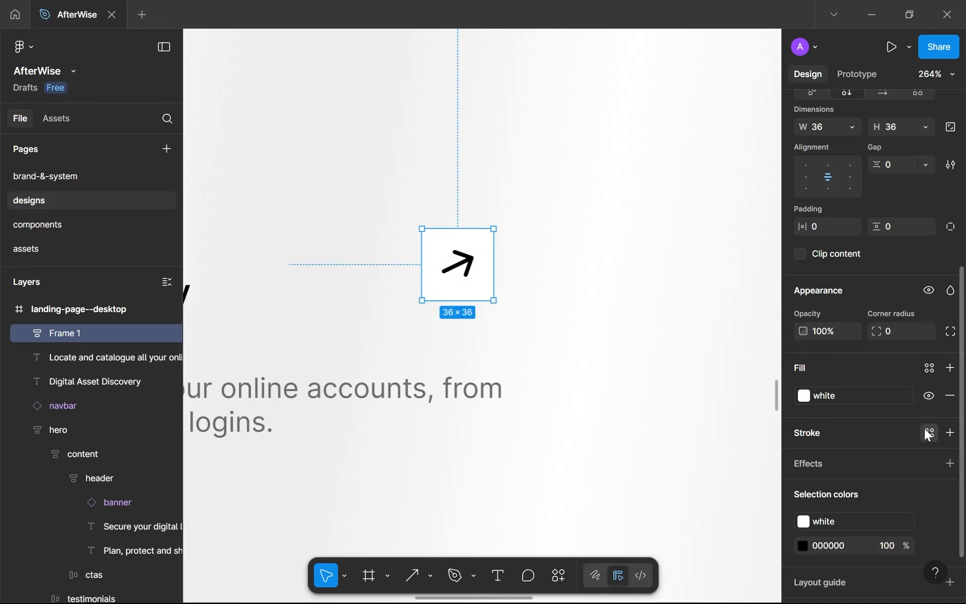
click(929, 433)
click(656, 473)
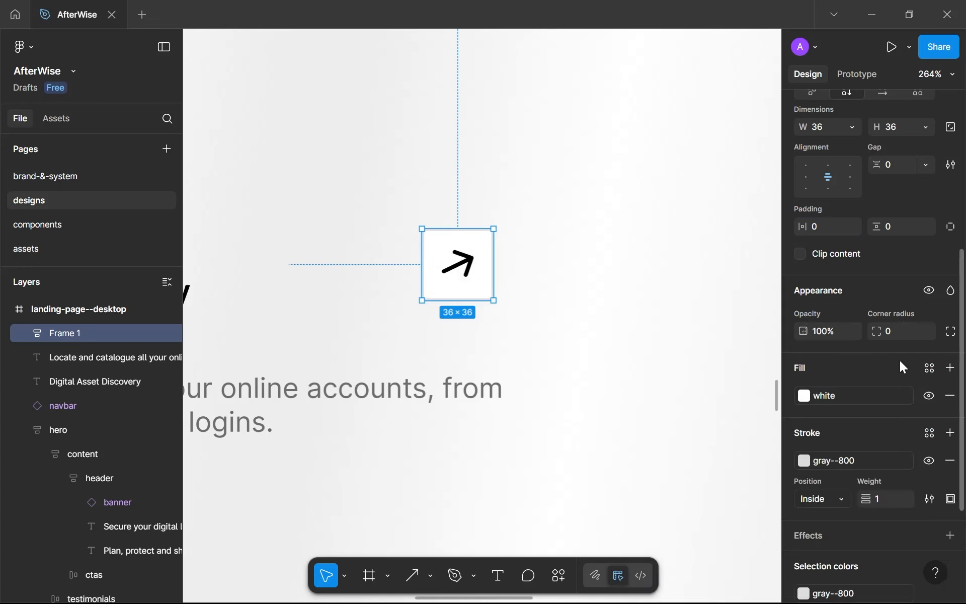
- Round the arrow frame into a circle with a corner radius of 999
text(999)
key(Return)
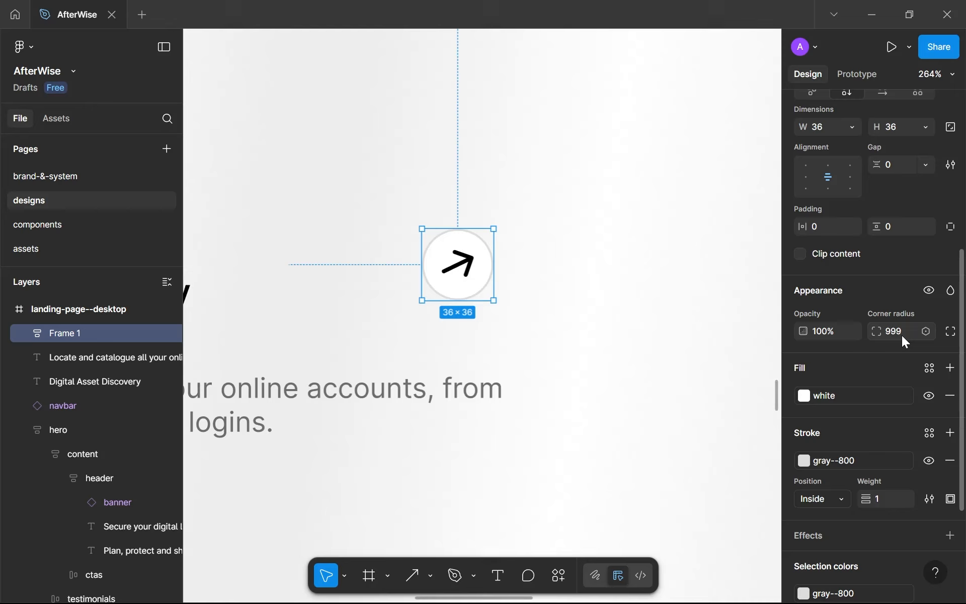
click(492, 381)
click(595, 315)
scroll(593, 314, down, 3)
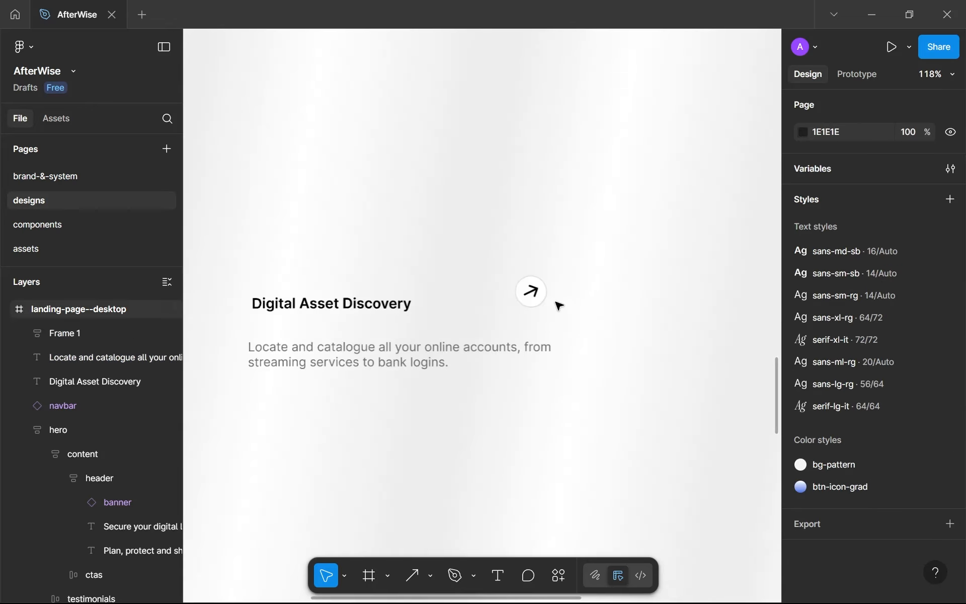
- Align the arrow button vertically with the Digital Asset Discovery title at about X 678, Y 2823, and rename its frame "cta"
drag(519, 292, 536, 301)
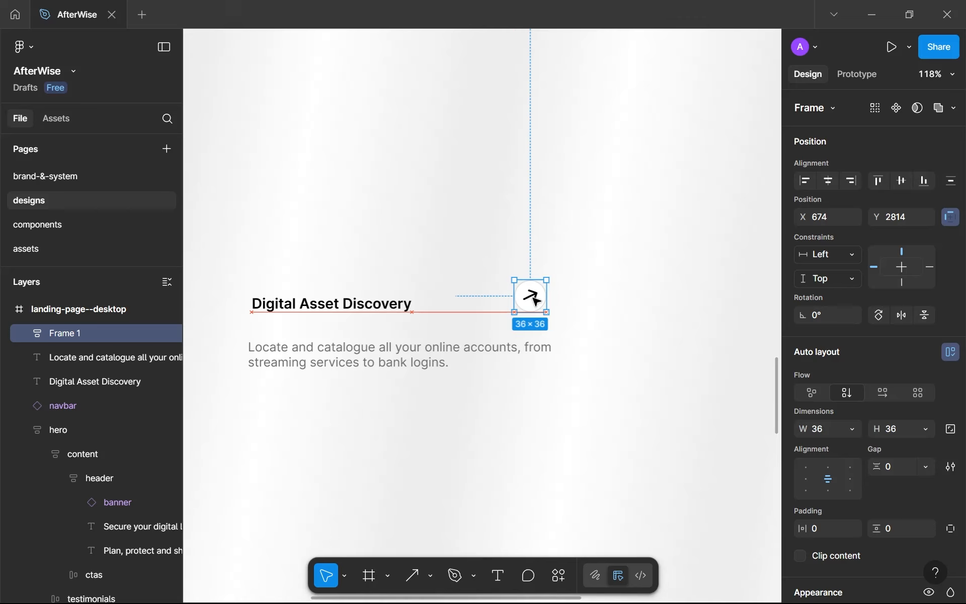
drag(536, 301, 539, 304)
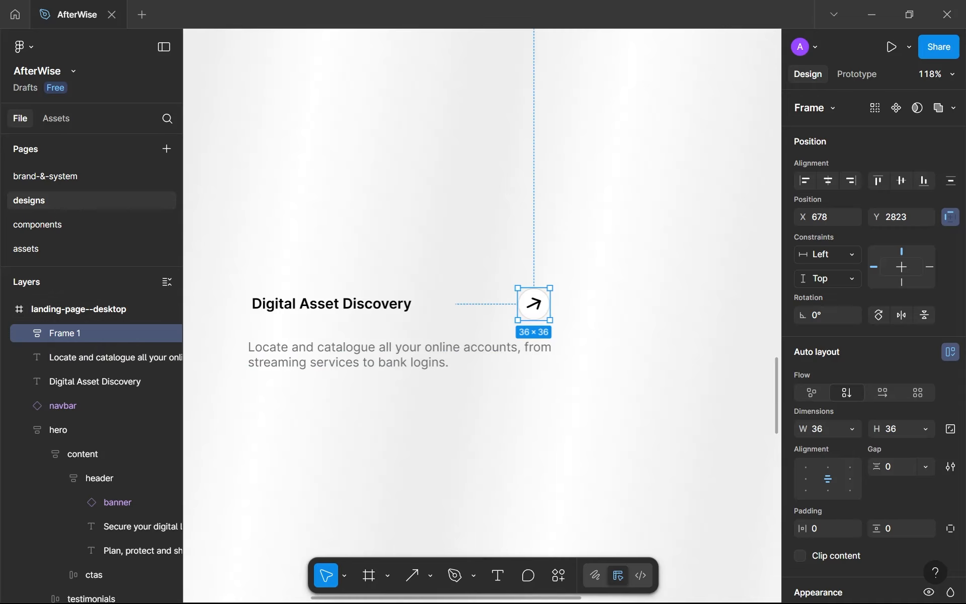
click(26, 334)
click(25, 334)
double_click(68, 333)
text(c)
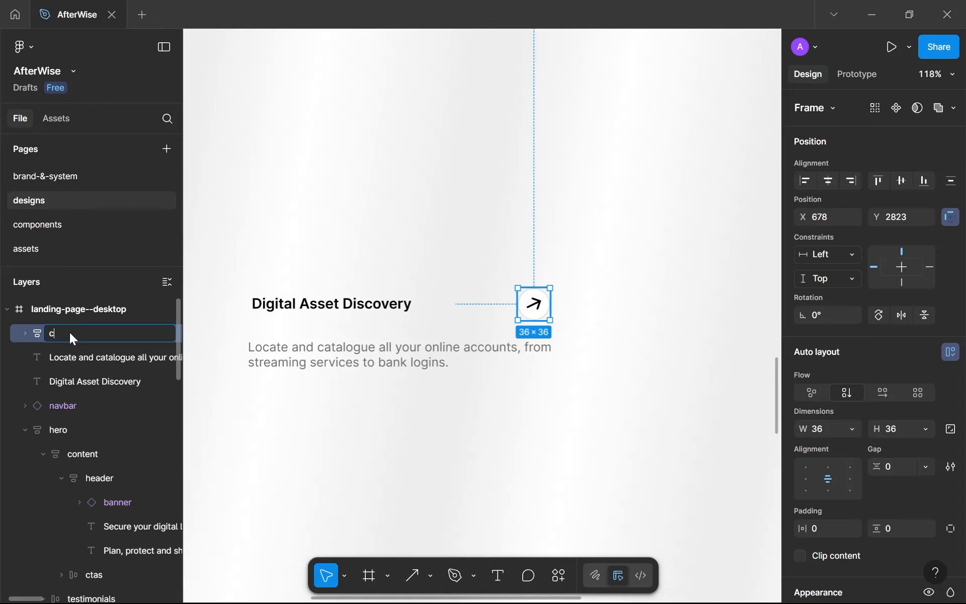
text(ta)
key(Return)
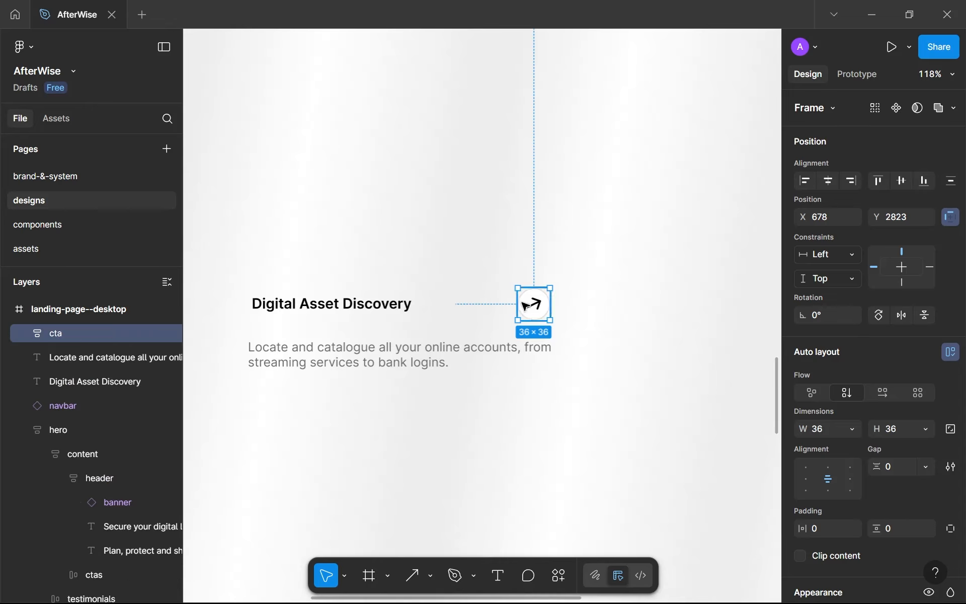
- Combine the cta button and the Digital Asset Discovery title in an auto layout frame named "header"
shift+click(319, 308)
key(shift+a)
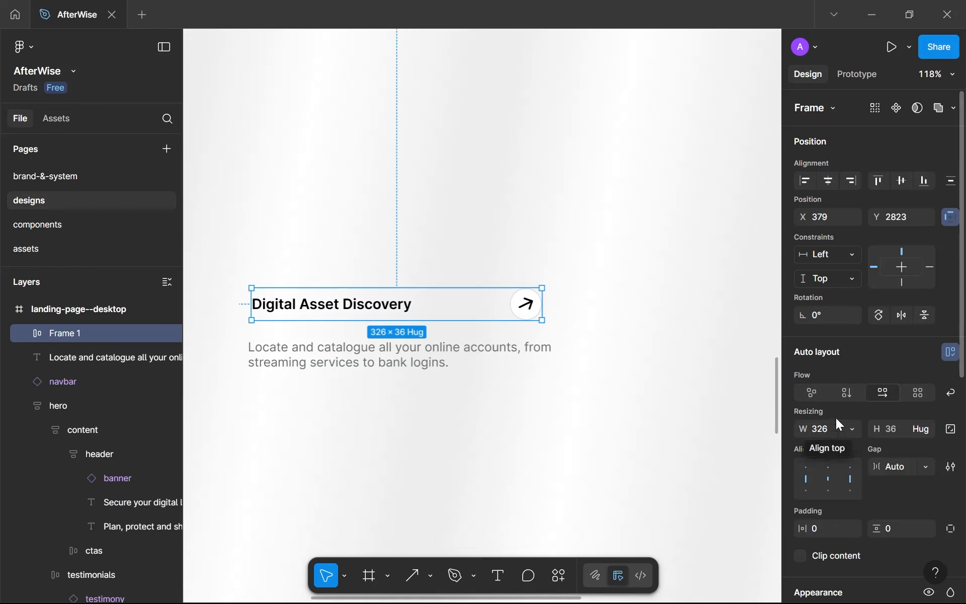
double_click(81, 333)
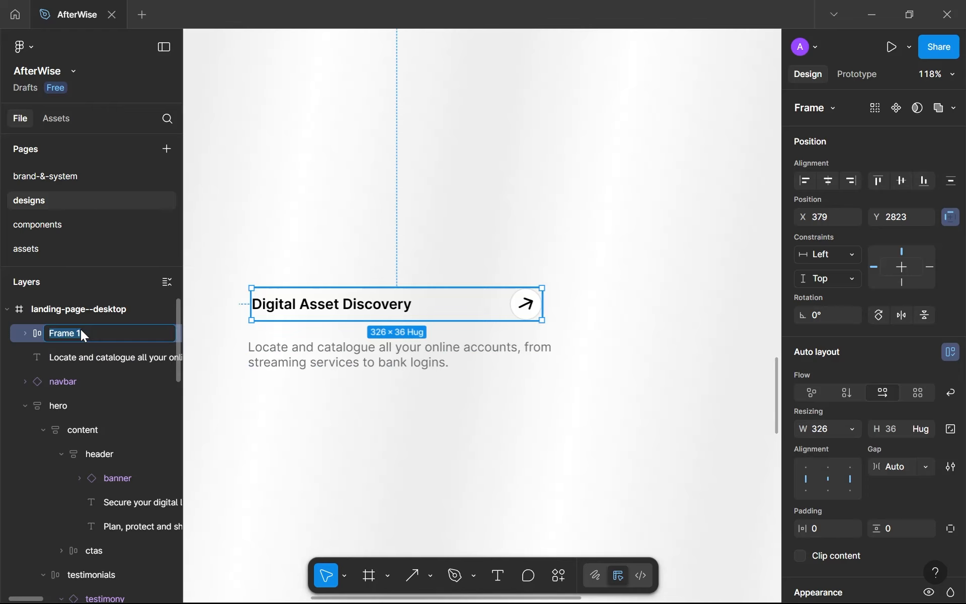
text(header)
key(Return)
- Combine the header and the description text in an auto layout frame named "content"
shift+click(358, 350)
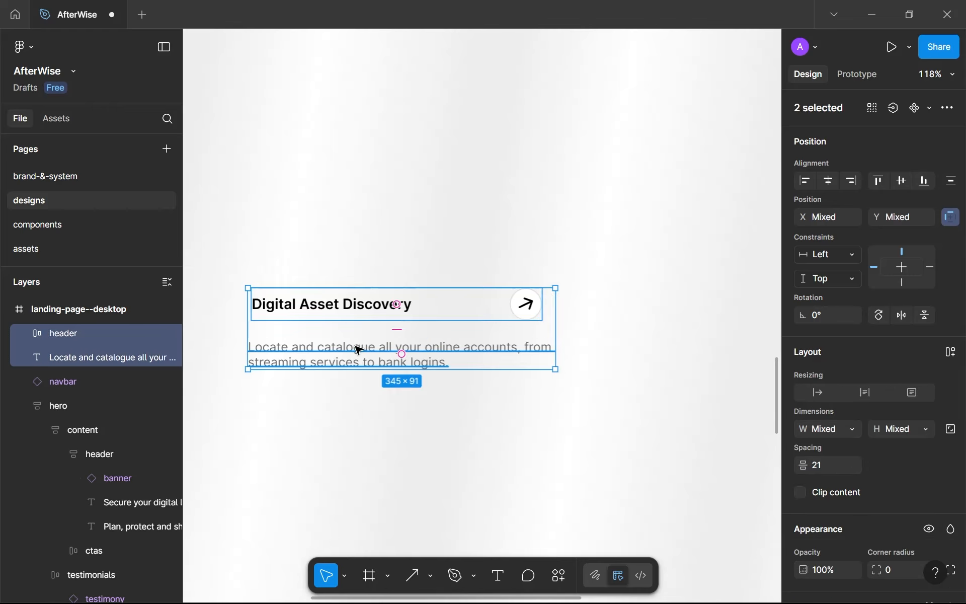
key(shift+a)
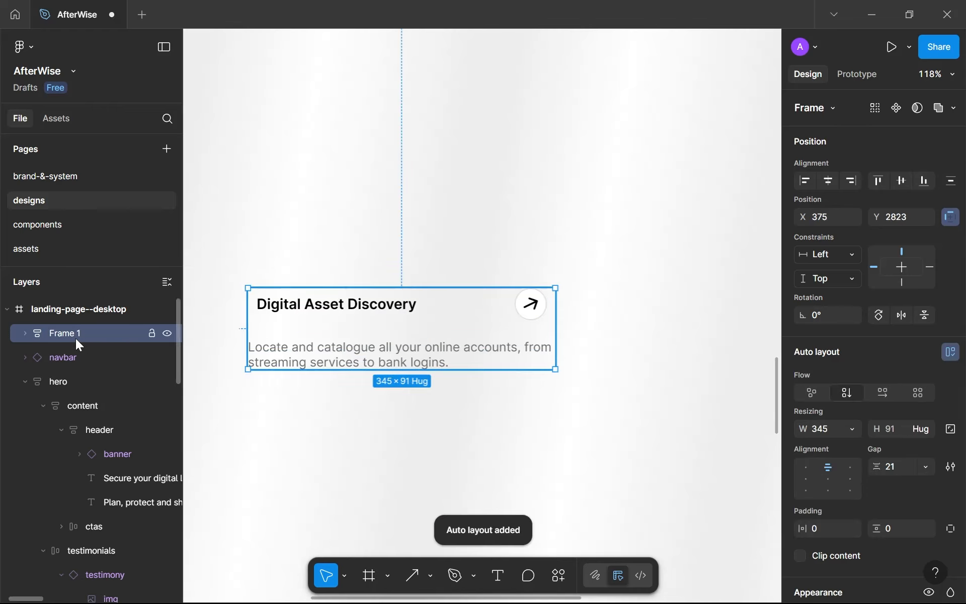
double_click(76, 338)
text(content)
key(Return)
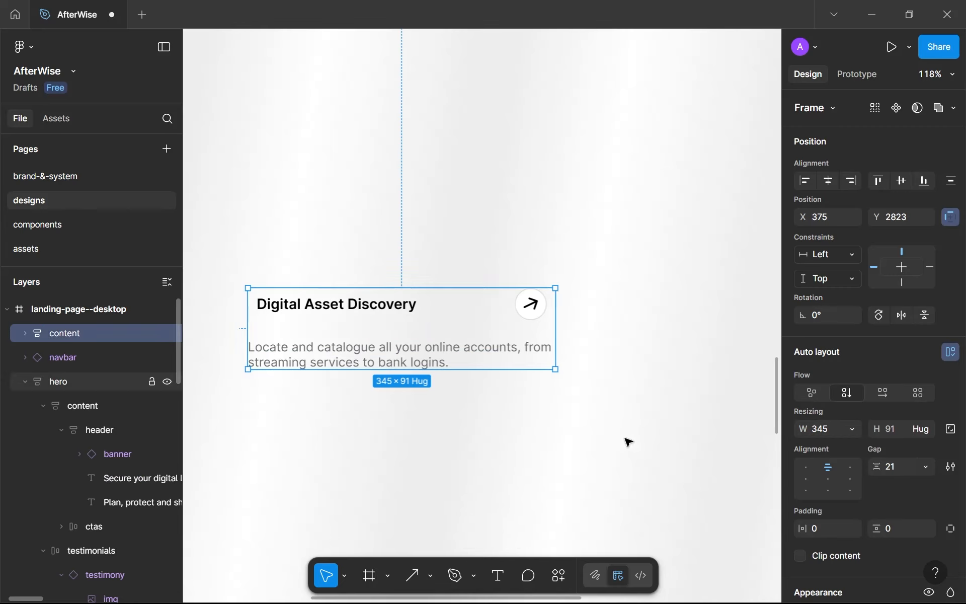
- Align the content frame's items to the top left and set their gap to 16
click(805, 469)
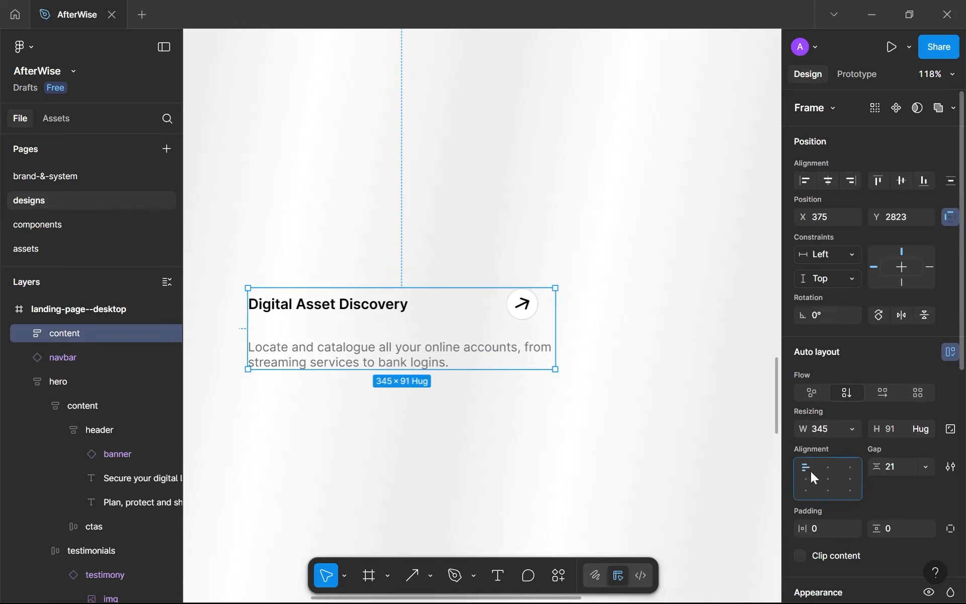
click(898, 469)
text(16)
key(Return)
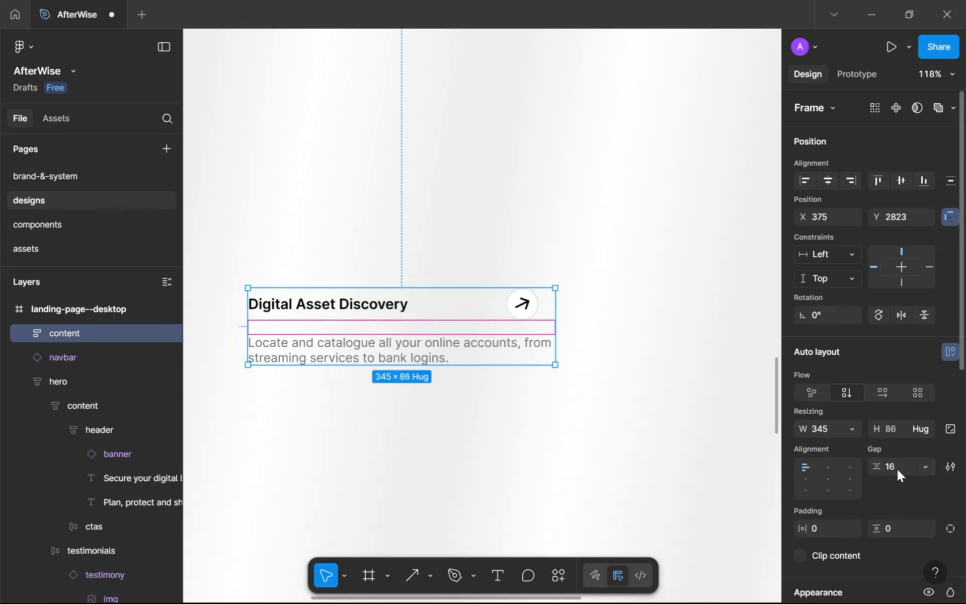
click(626, 410)
- Reposition the content frame at about X 413, Y 2873 on the landing page
scroll(626, 410, down, 4)
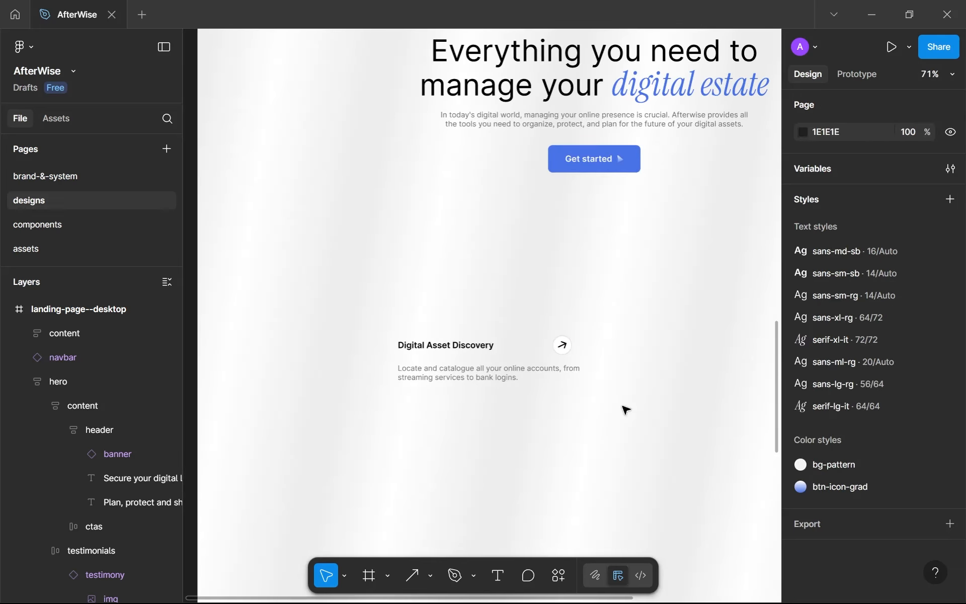
scroll(626, 410, up, 1)
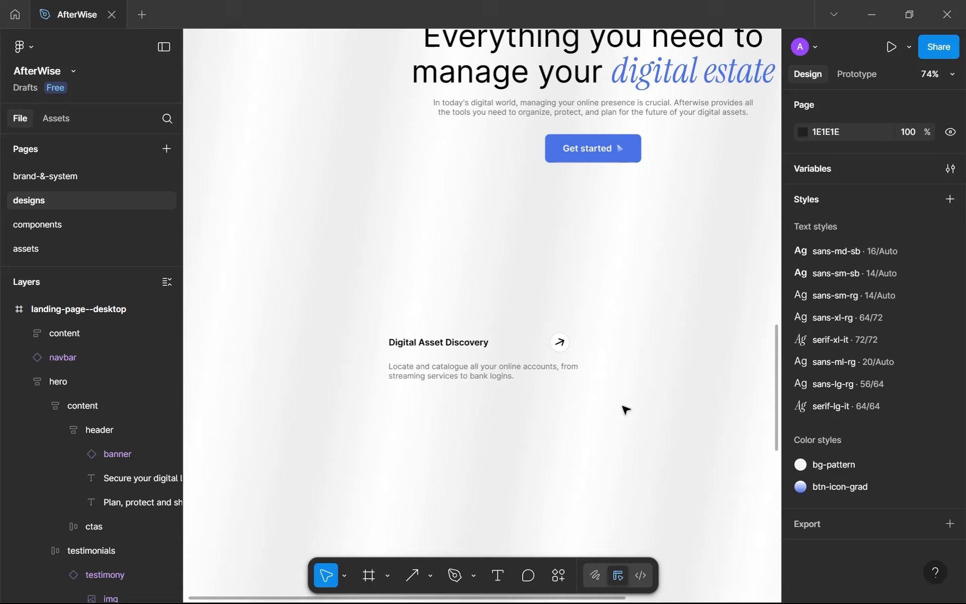
scroll(511, 308, down, 2)
click(498, 339)
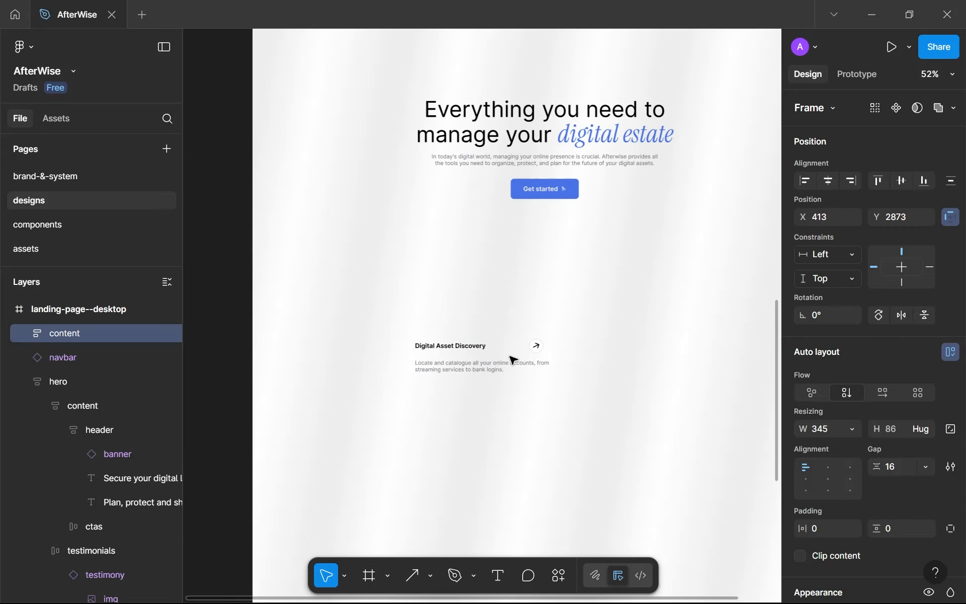
- Draw a rectangle of about 358 × 255 above the content frame and remove its fill
key(r)
drag(402, 224, 543, 324)
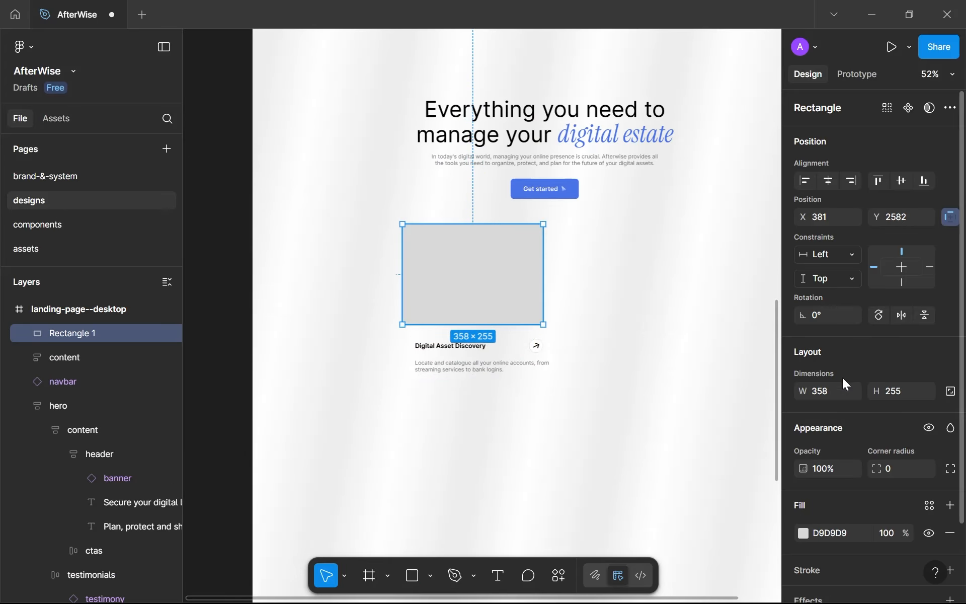
click(947, 532)
- Rename the new rectangle layer as "img"
ctrl+scroll(509, 322, up, 5)
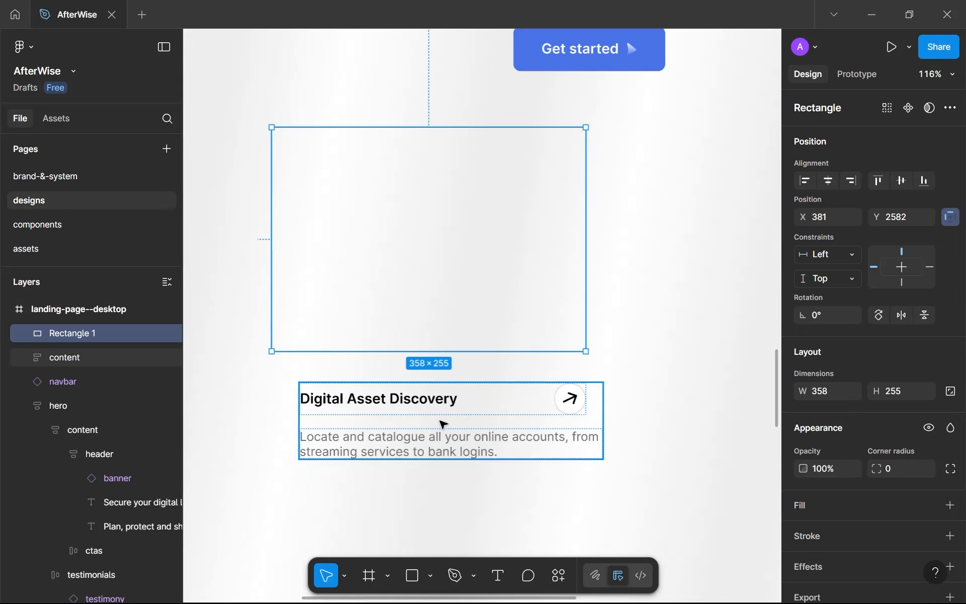
double_click(66, 333)
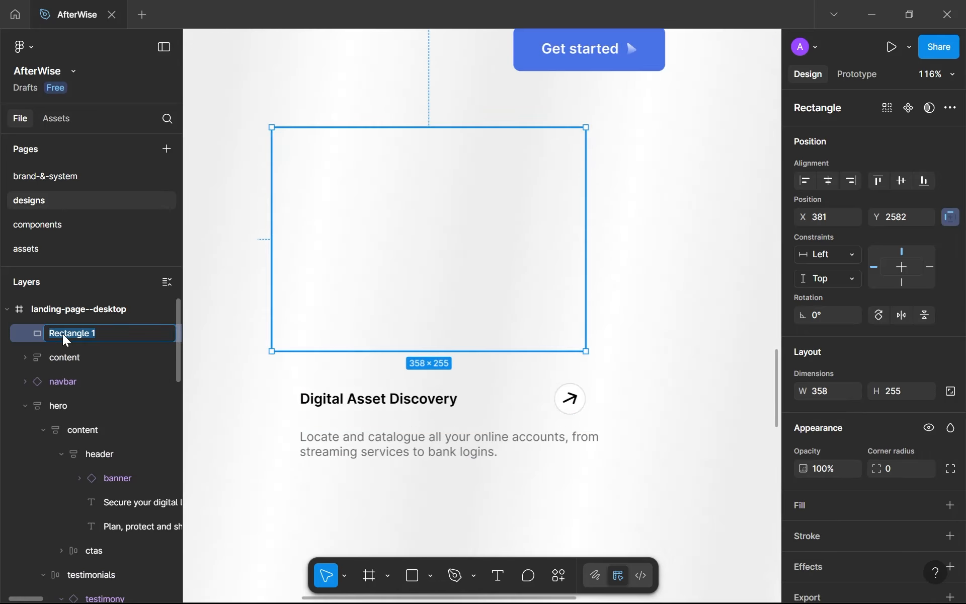
text(img)
key(Return)
- Combine the img rectangle and the content frame in a vertical auto layout frame with its items aligned top left
shift+click(415, 430)
key(shift+a)
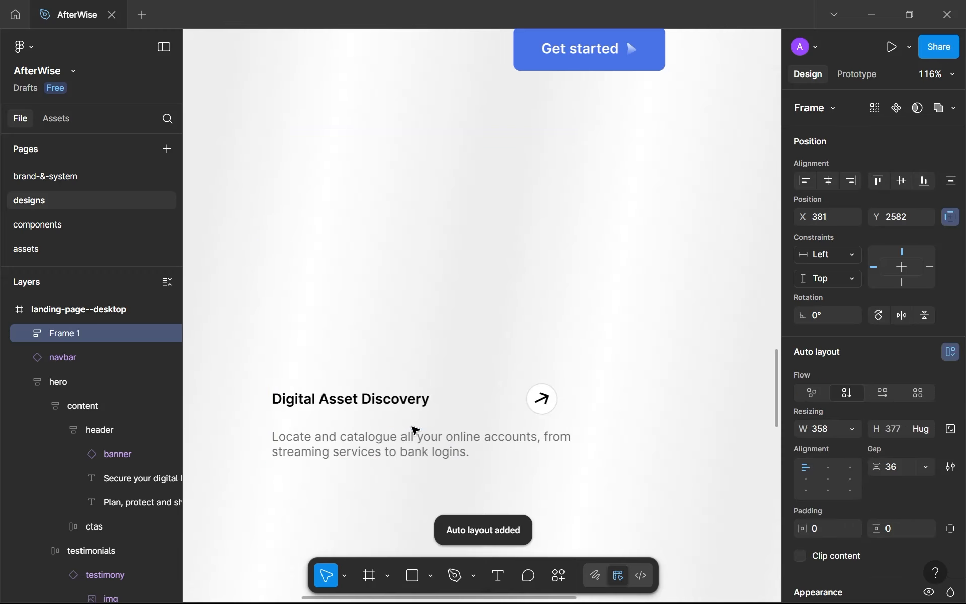
click(828, 473)
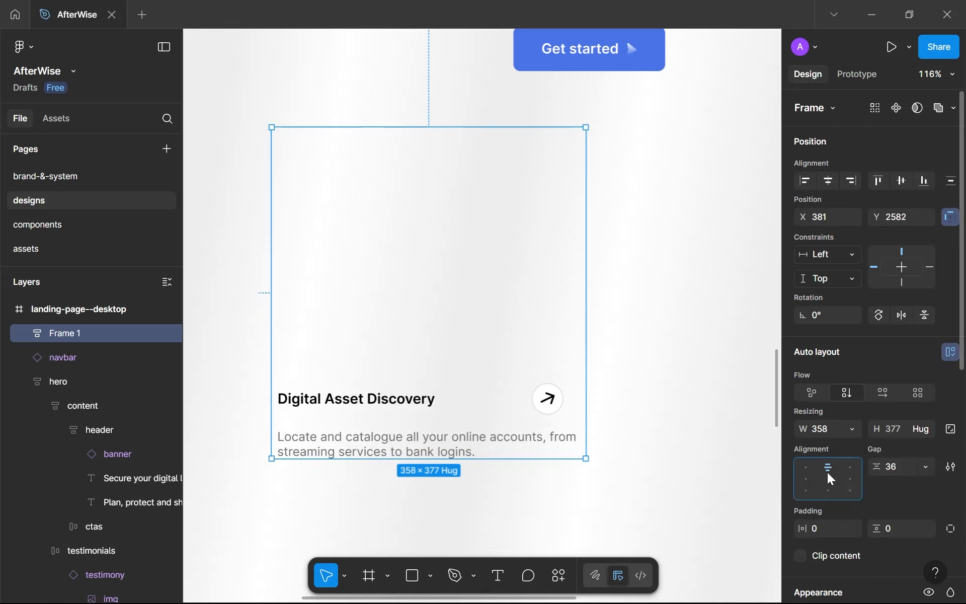
click(815, 473)
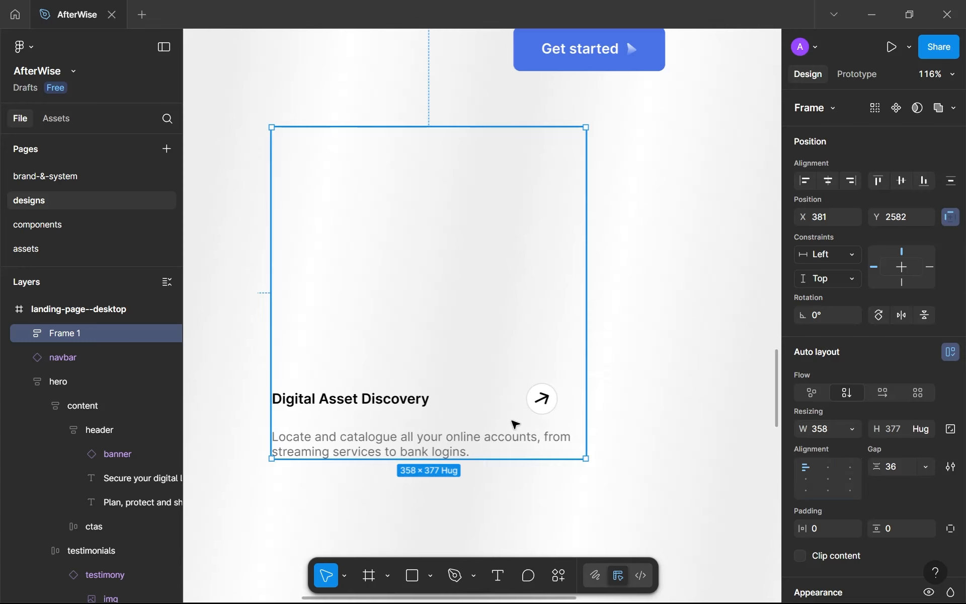
- Set the width of the content frame inside the card to Fill container
double_click(515, 424)
click(852, 367)
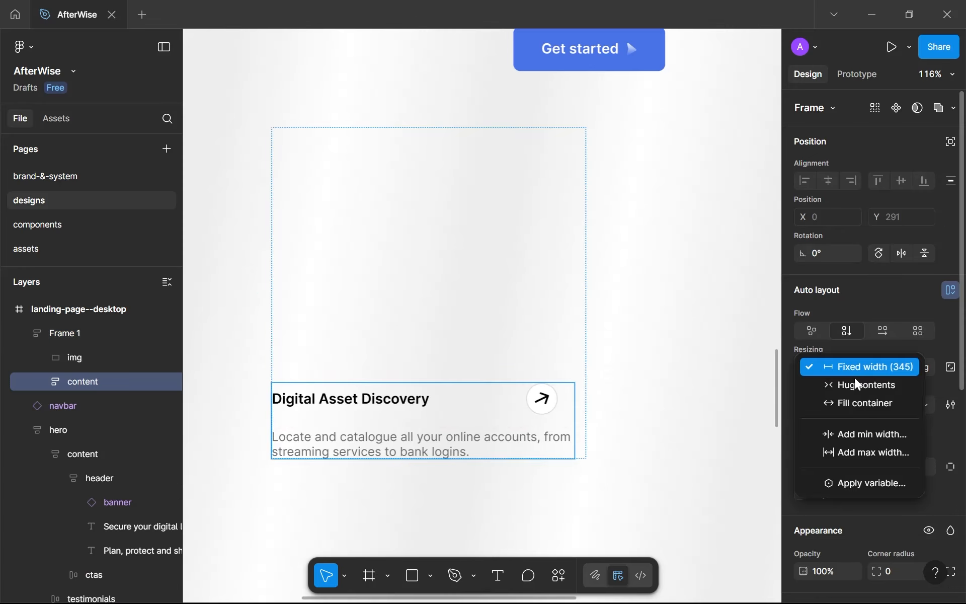
click(846, 395)
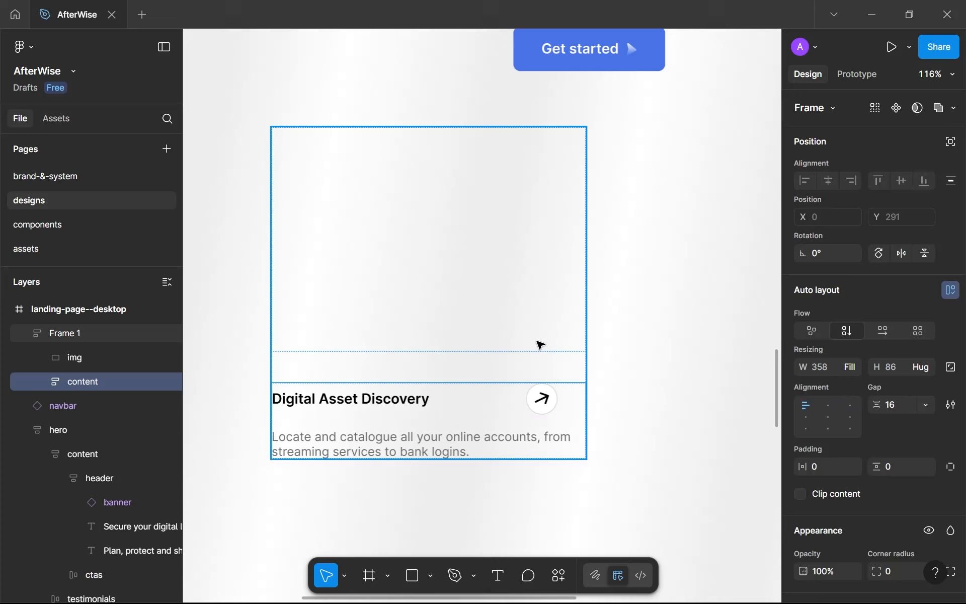
- Set the outer card frame's horizontal and vertical padding to 16
click(566, 356)
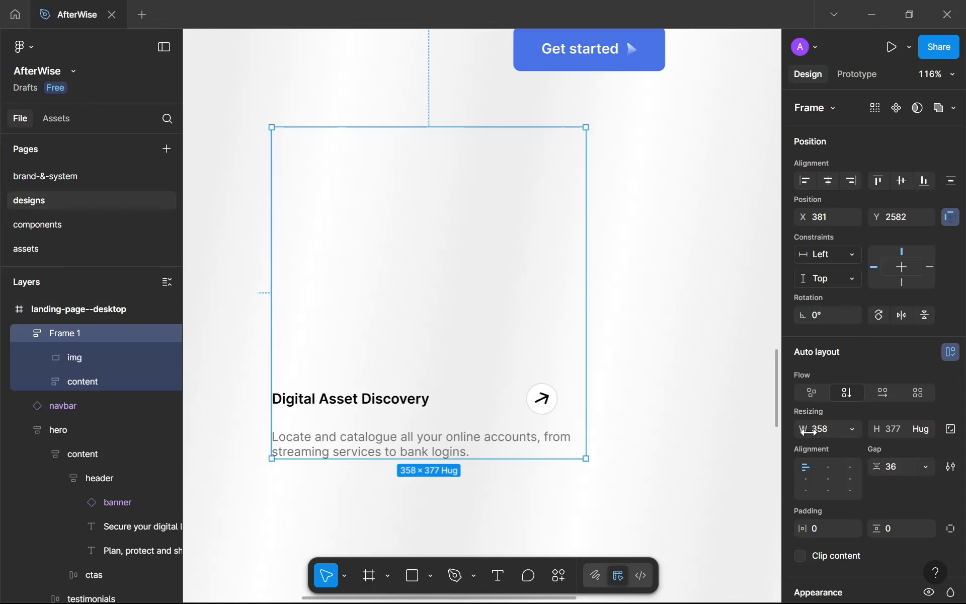
scroll(854, 456, down, 3)
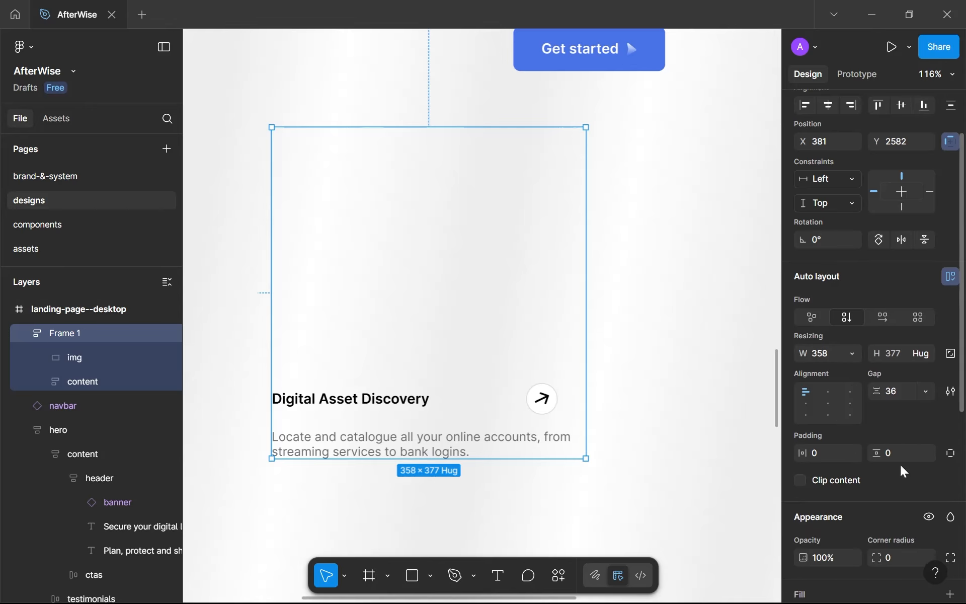
click(821, 454)
text(16)
scroll(821, 454, down, 1)
- Style the card frame with a white fill, a gray--800 stroke and a corner radius of 8
scroll(821, 454, down, 5)
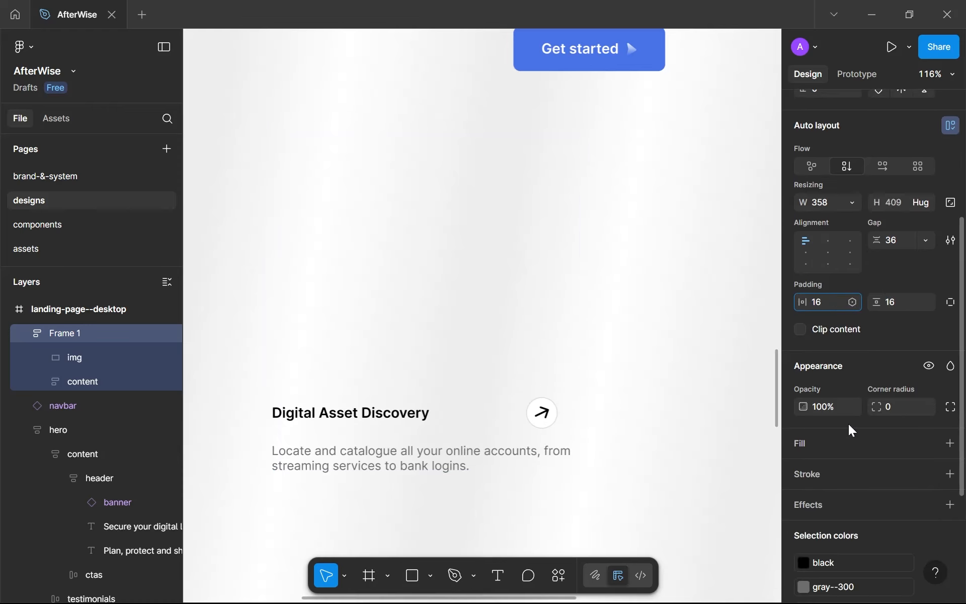
click(931, 443)
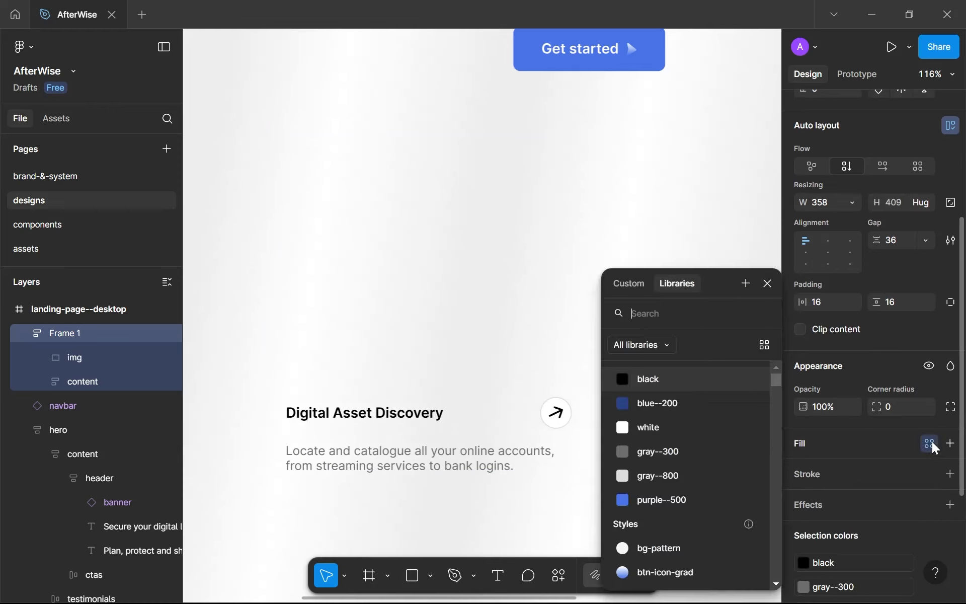
click(711, 428)
click(929, 508)
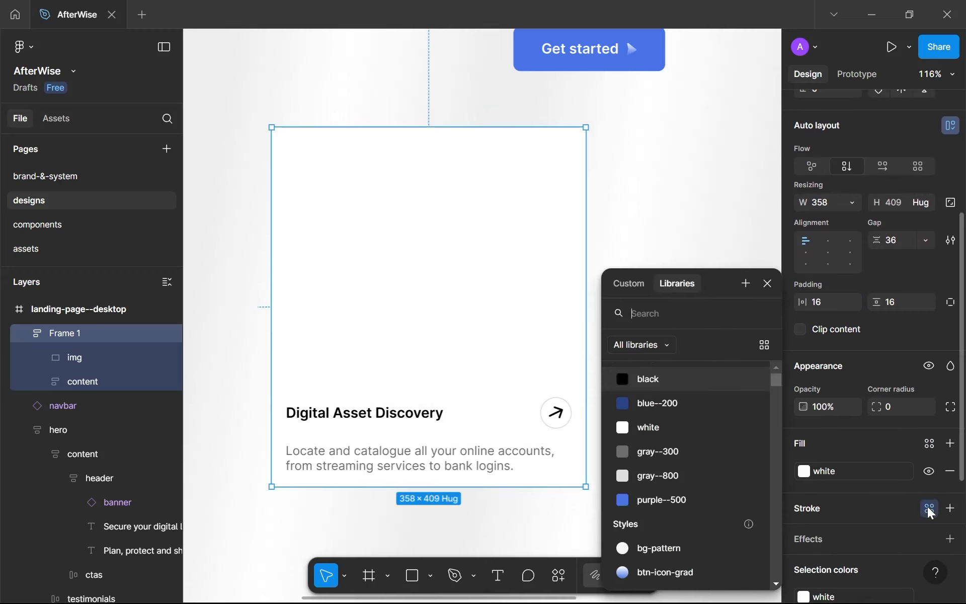
click(697, 477)
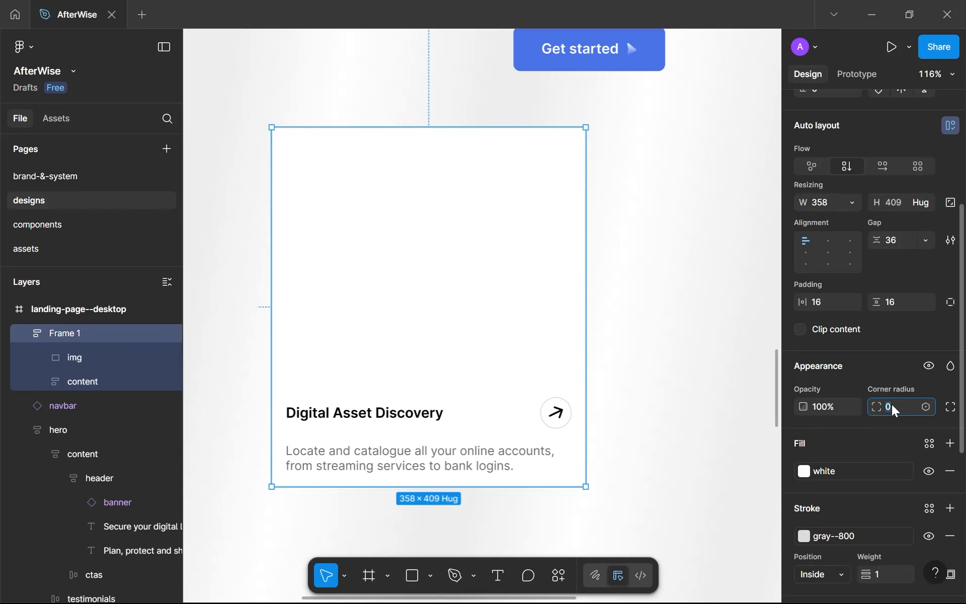
text(8)
key(Return)
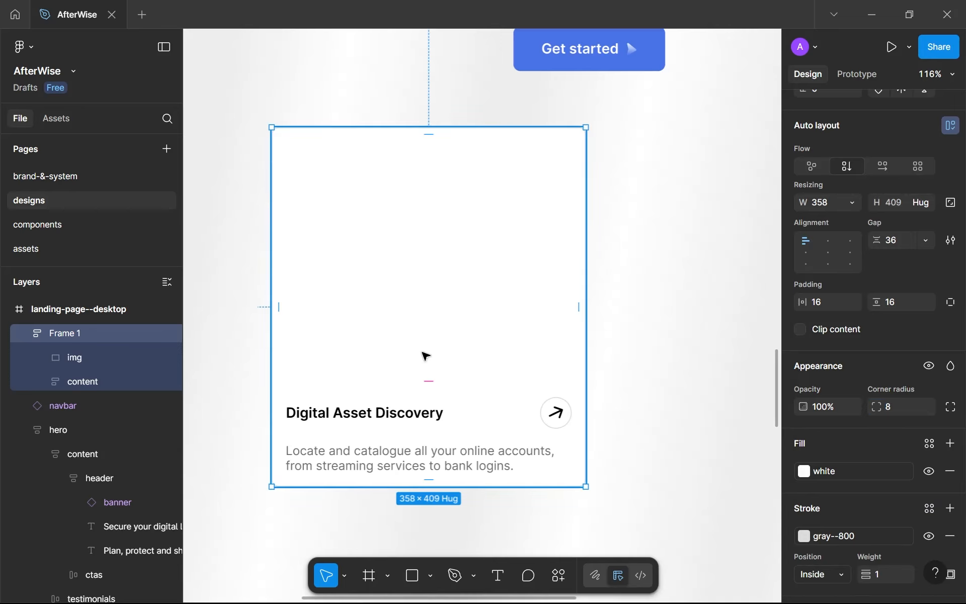
- Set the corner radius of the img rectangle to 6
click(95, 353)
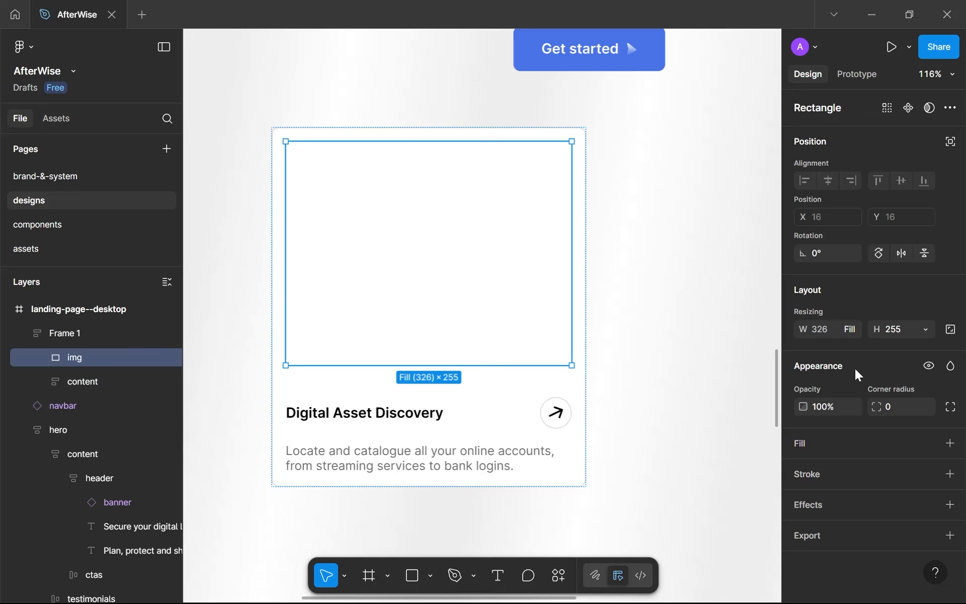
click(889, 408)
text(8)
- Set the card frame's gap between the image and the content to 24
click(587, 379)
click(584, 374)
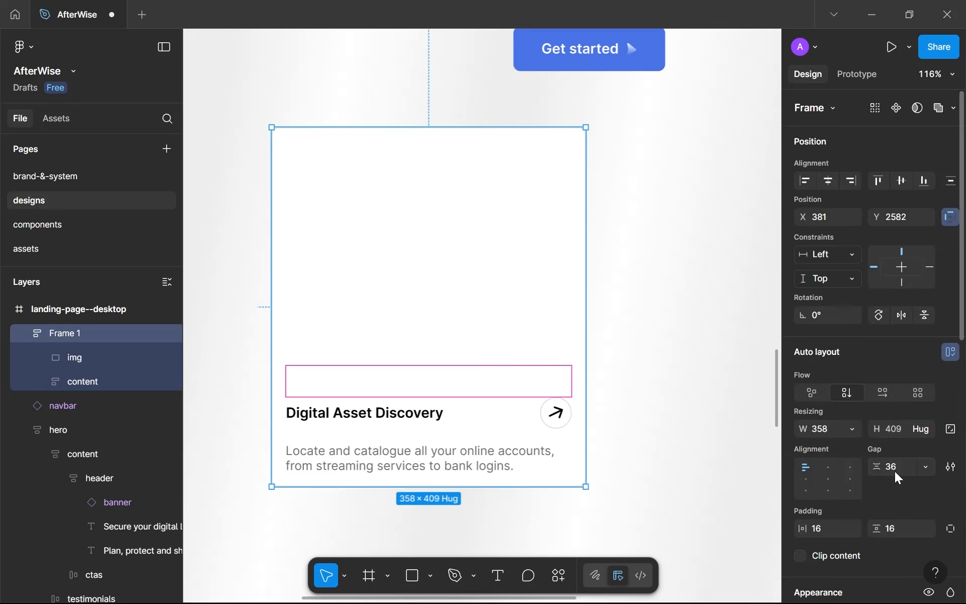
text(24)
key(Return)
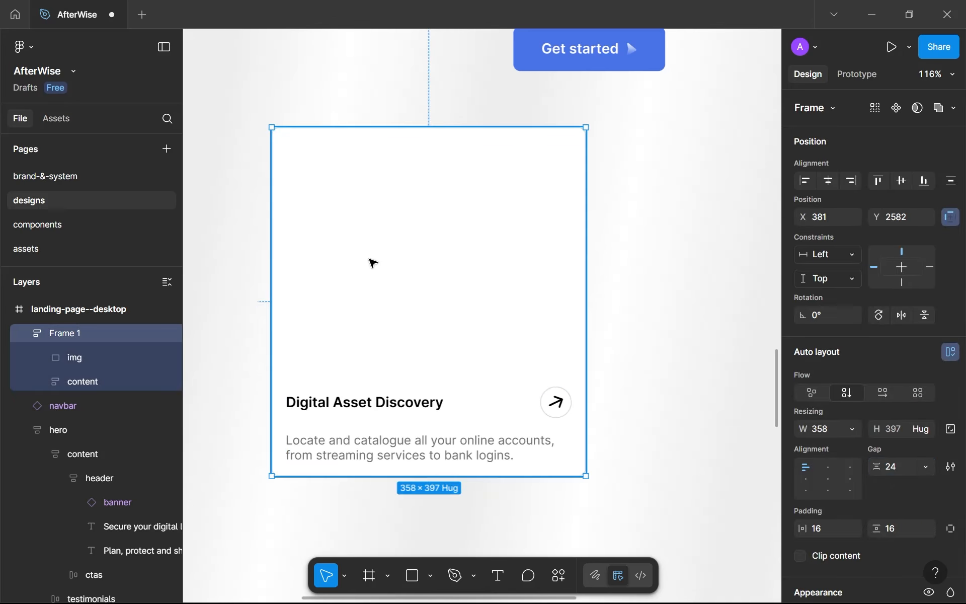
- Rename the card frame layer as "feature"
double_click(76, 334)
text(feature)
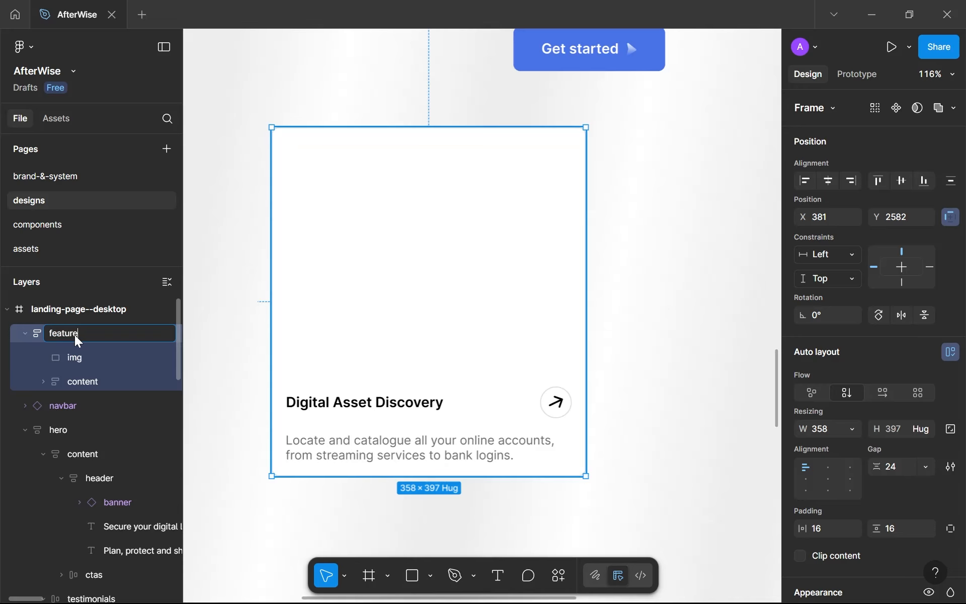
key(Return)
- Select the img rectangle and launch the Unsplash plugin for it
click(96, 354)
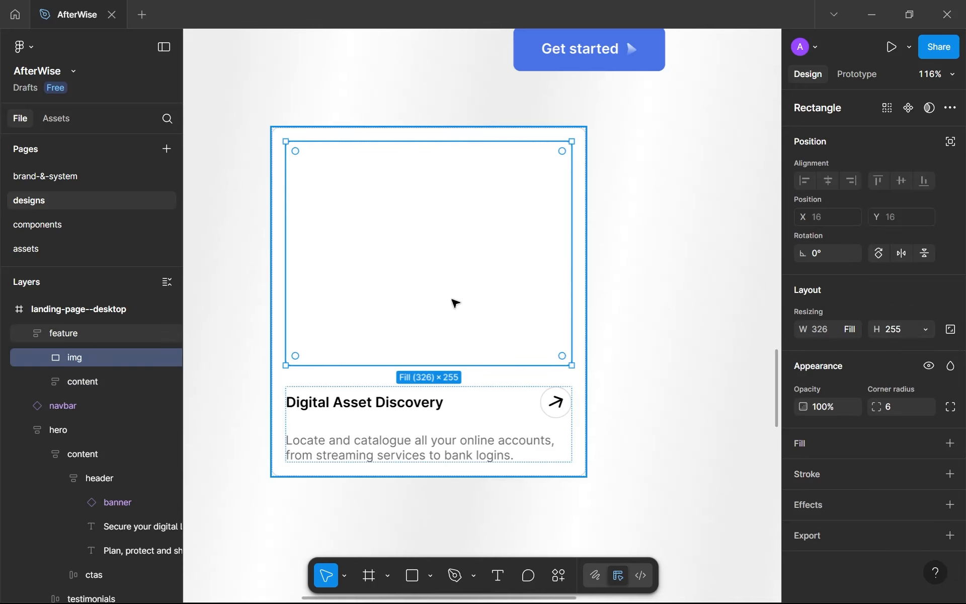
right_click(453, 302)
mouse_move(545, 421)
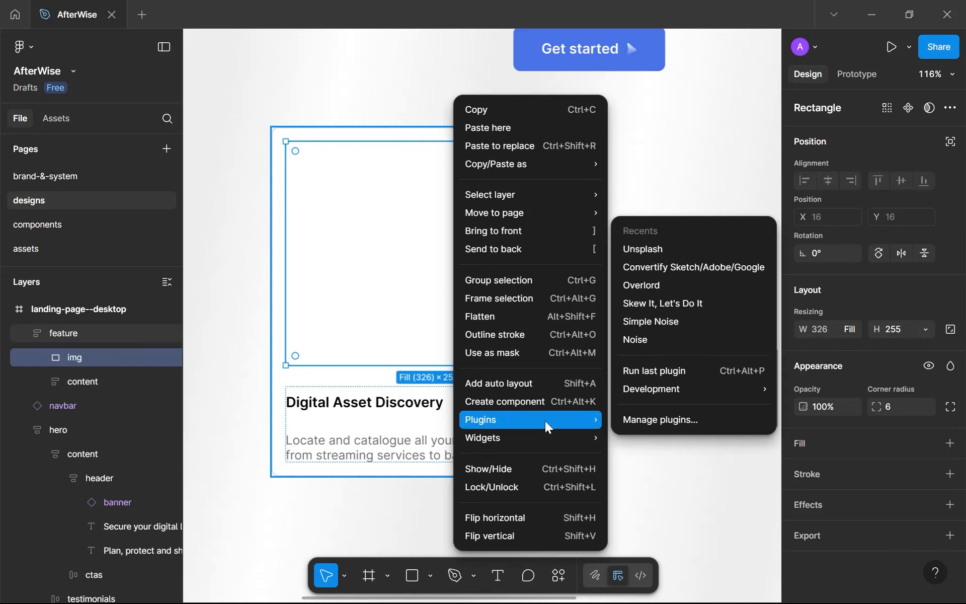
click(678, 255)
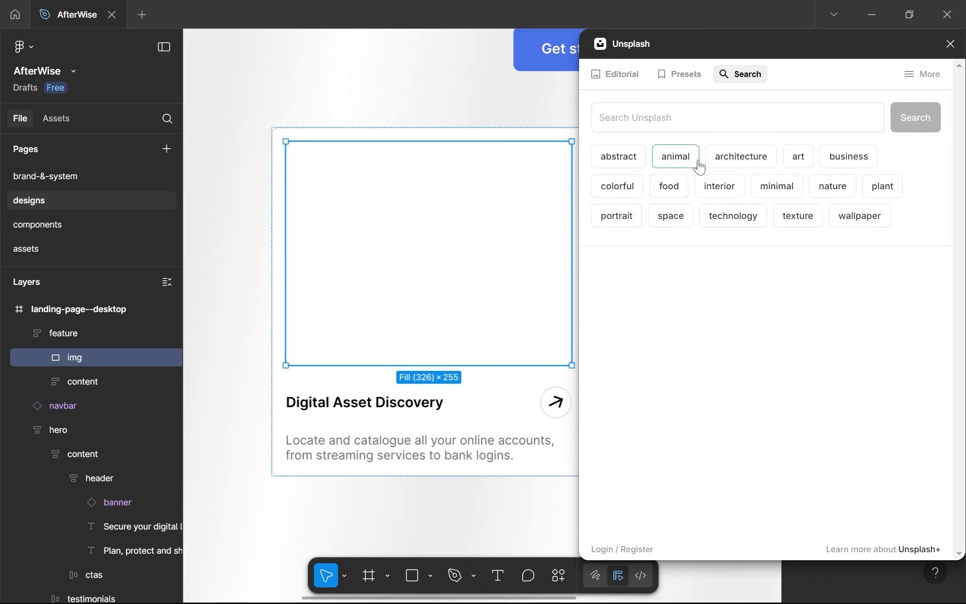
- Search Unsplash for "digital asset discovery" and browse the photos for a suitable card image
click(676, 121)
text(digital asset di)
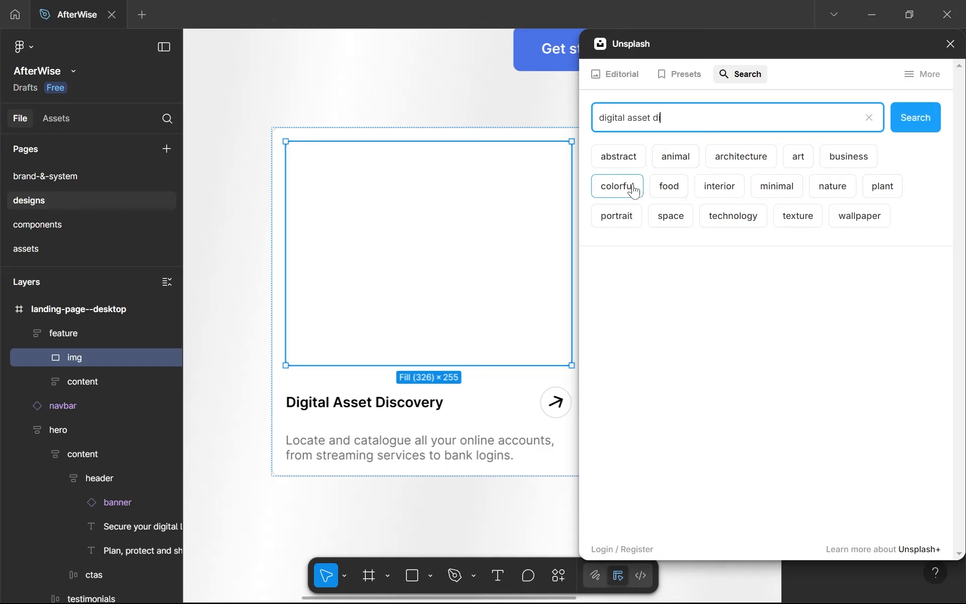
text(scovery)
key(Return)
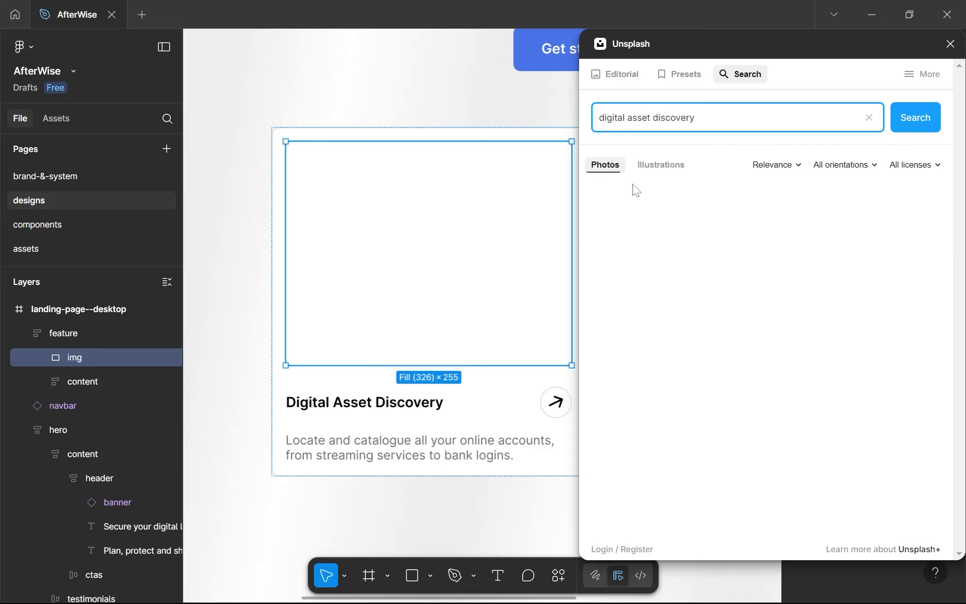
scroll(670, 237, down, 3)
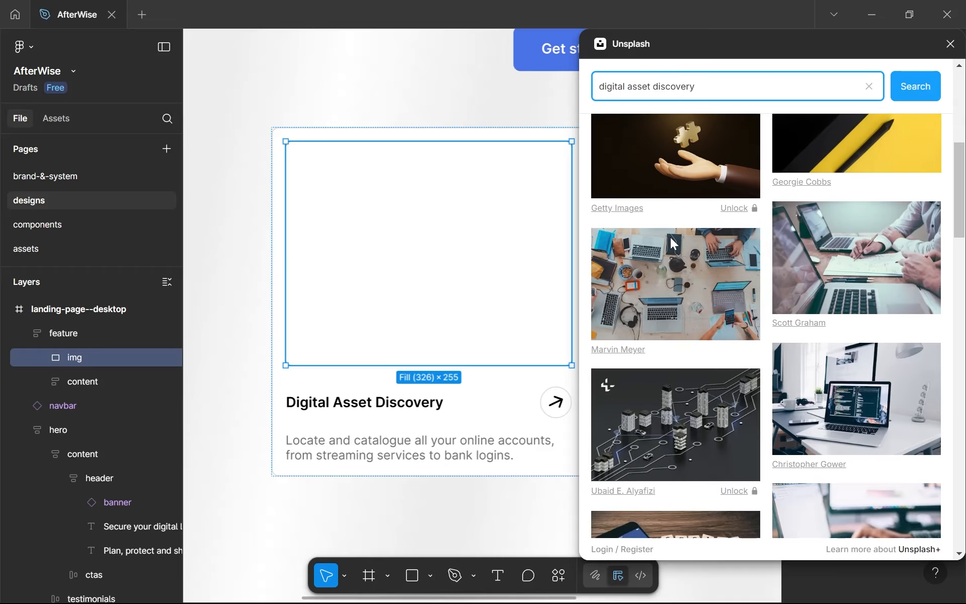
scroll(670, 237, down, 15)
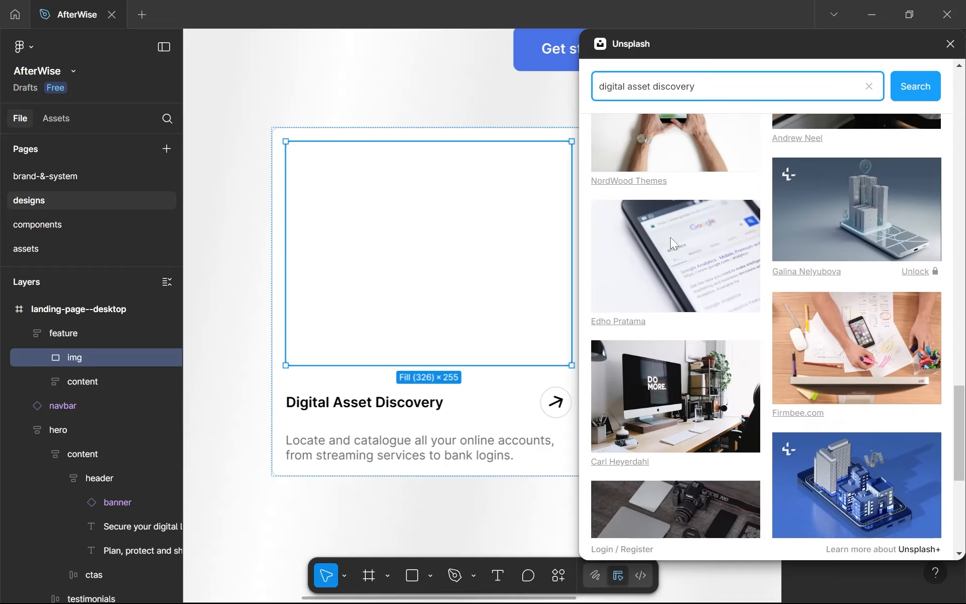
scroll(670, 237, down, 10)
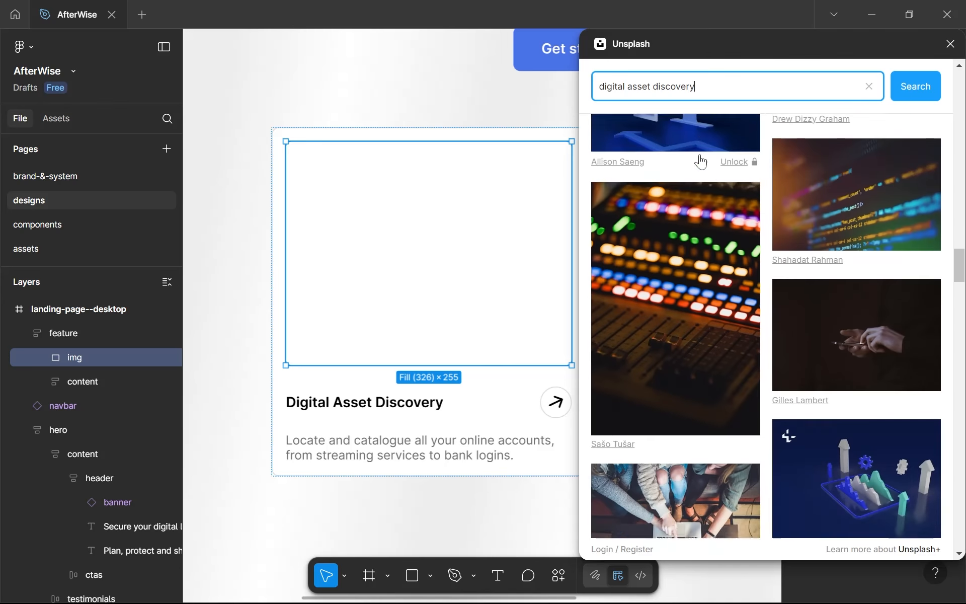
scroll(700, 162, down, 7)
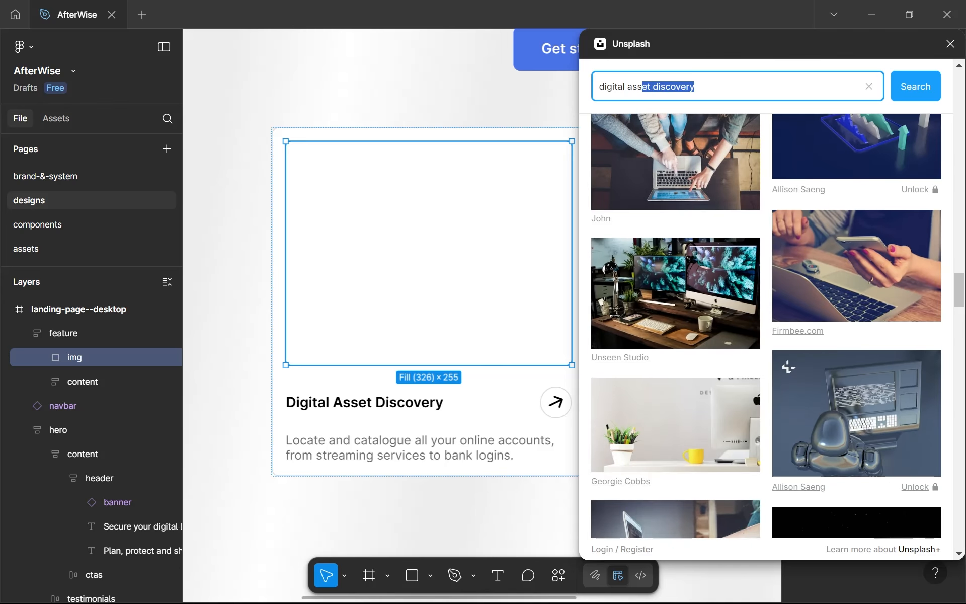
- Search Unsplash for "security" and look through the photos for a suitable card image
drag(642, 86, 625, 87)
key(ctrl+a)
text(s)
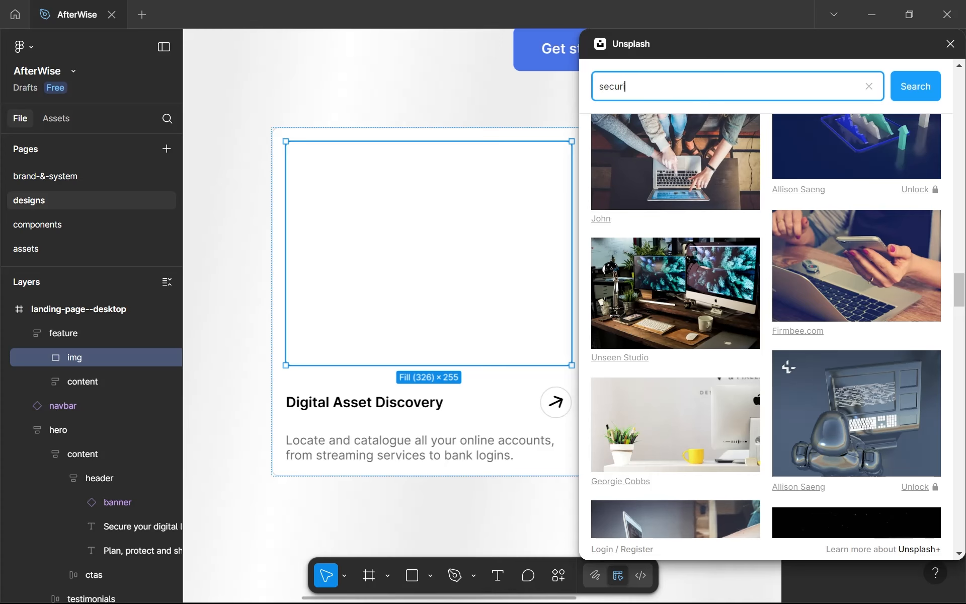
text(ecurity)
key(Return)
scroll(633, 222, down, 8)
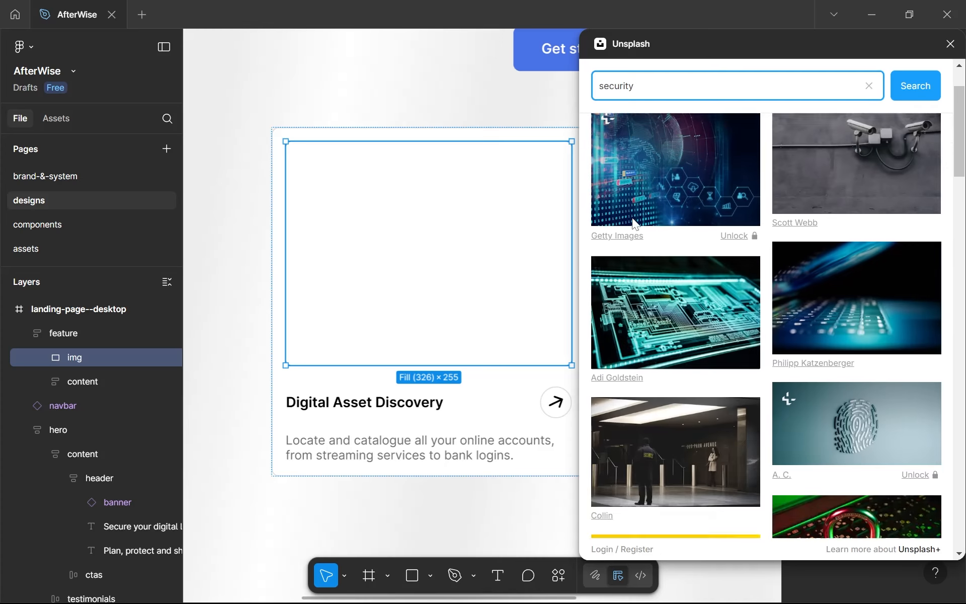
scroll(633, 222, down, 15)
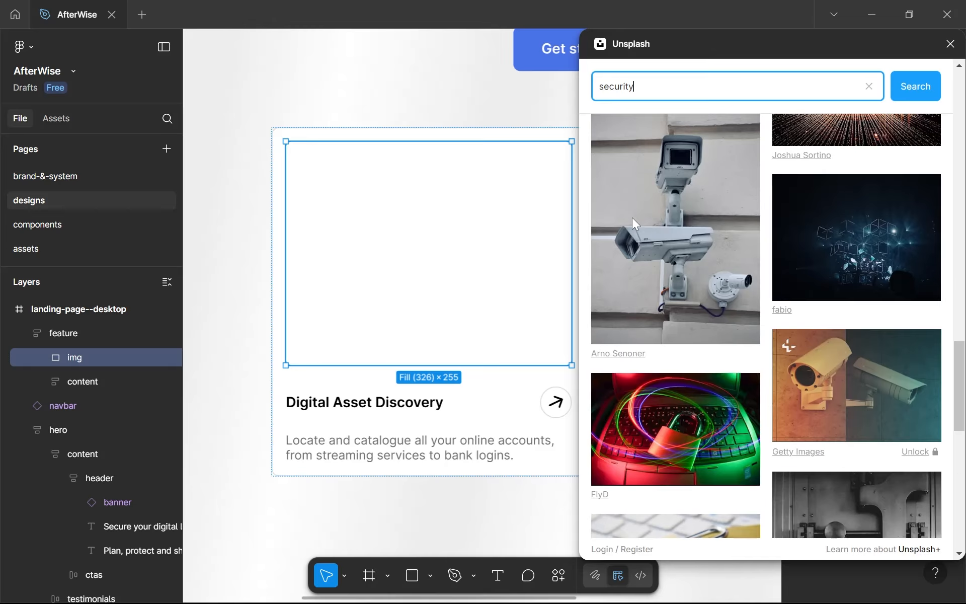
scroll(632, 217, down, 15)
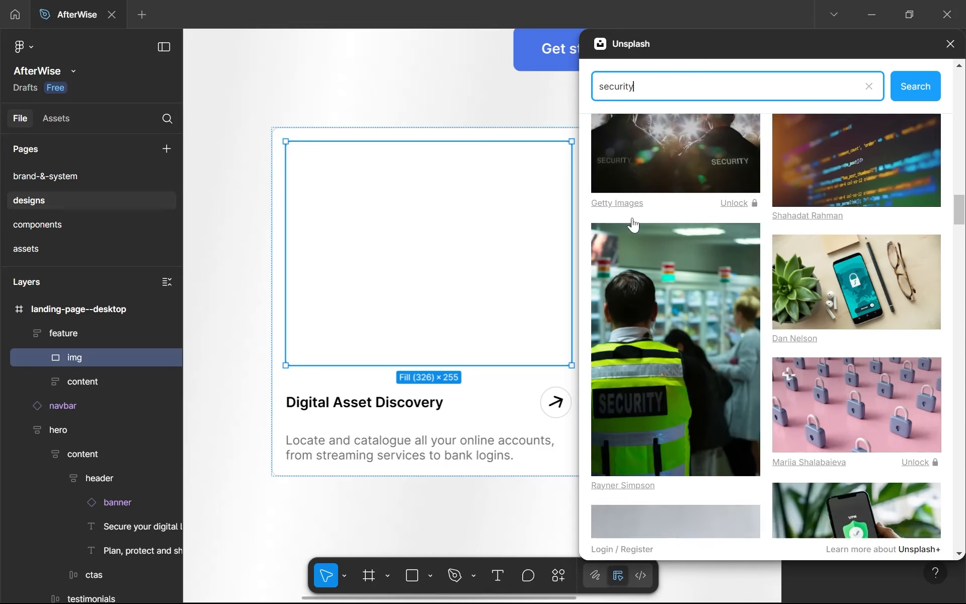
scroll(632, 223, down, 15)
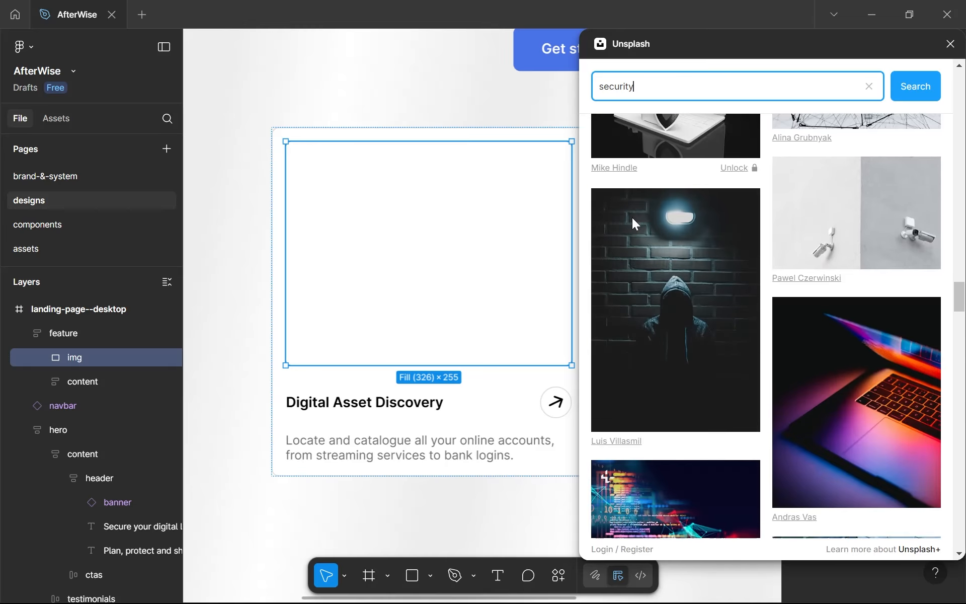
scroll(632, 217, down, 15)
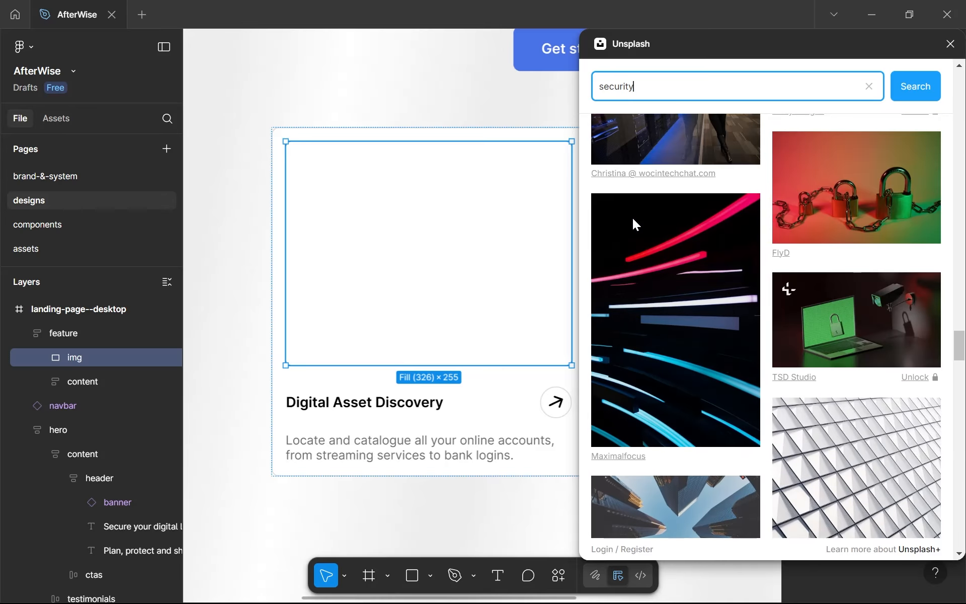
- Fill the img rectangle with the photo of chained padlocks on a red and green background, and close the plugin
click(829, 157)
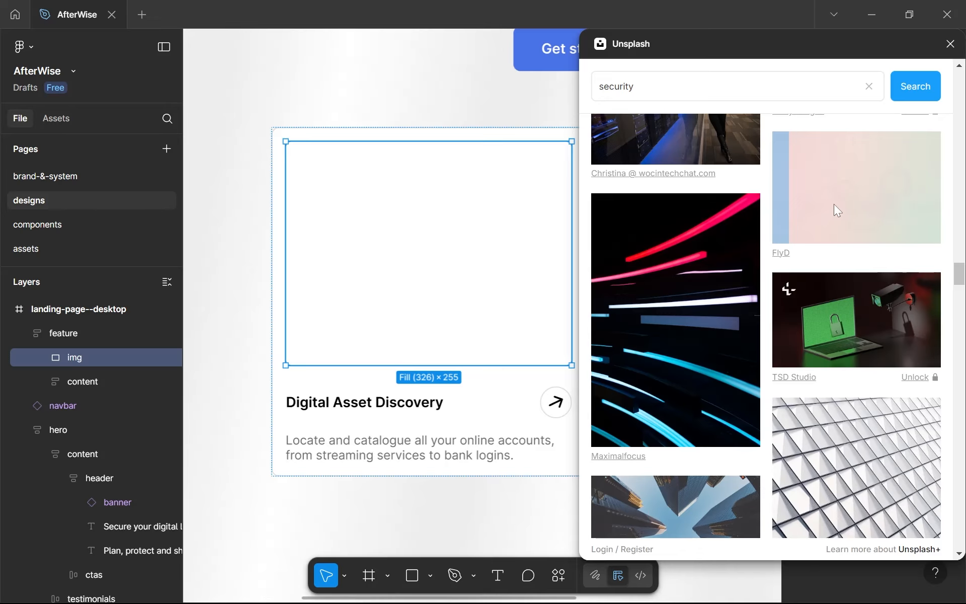
drag(762, 44, 786, 85)
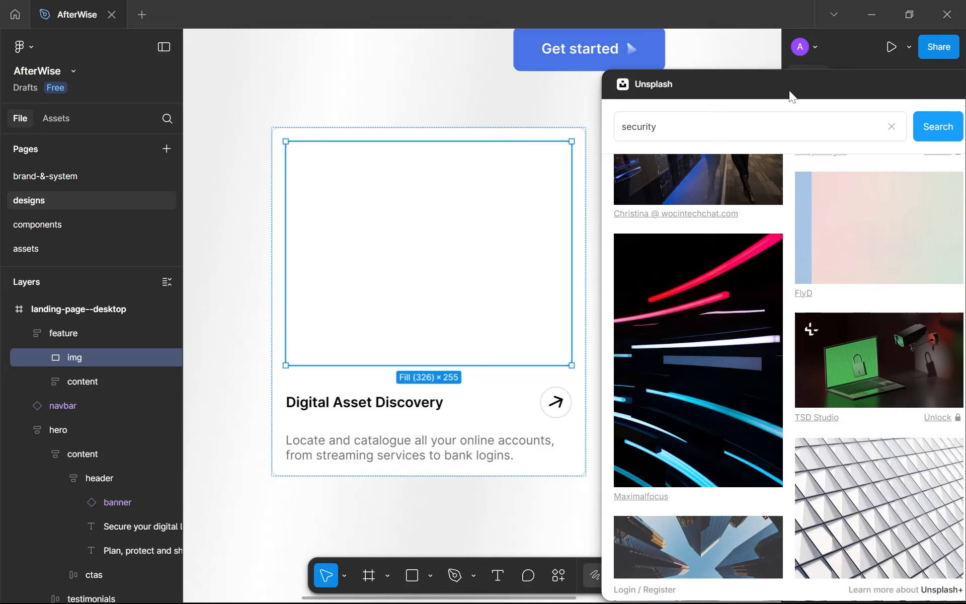
drag(791, 95, 733, 103)
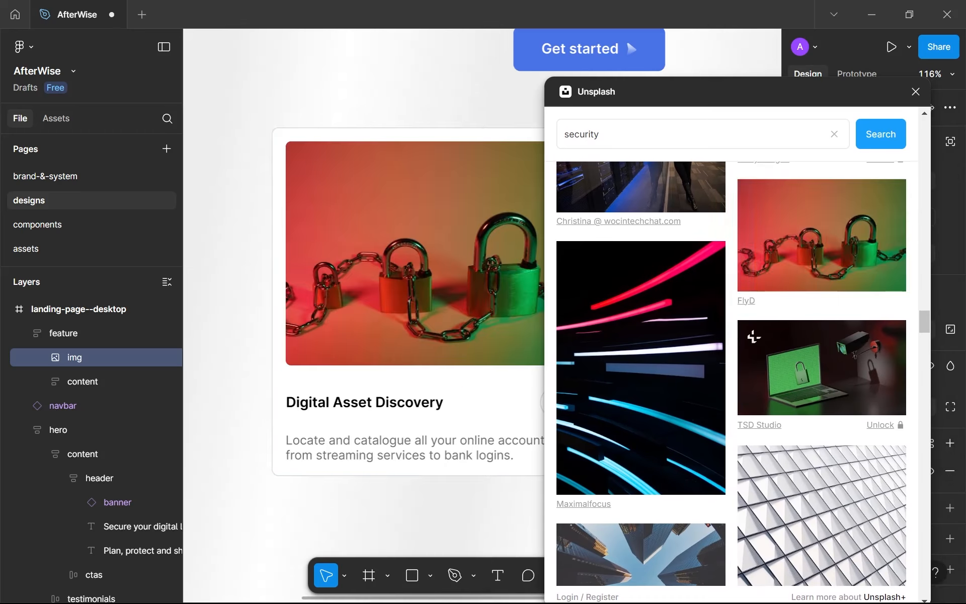
click(915, 92)
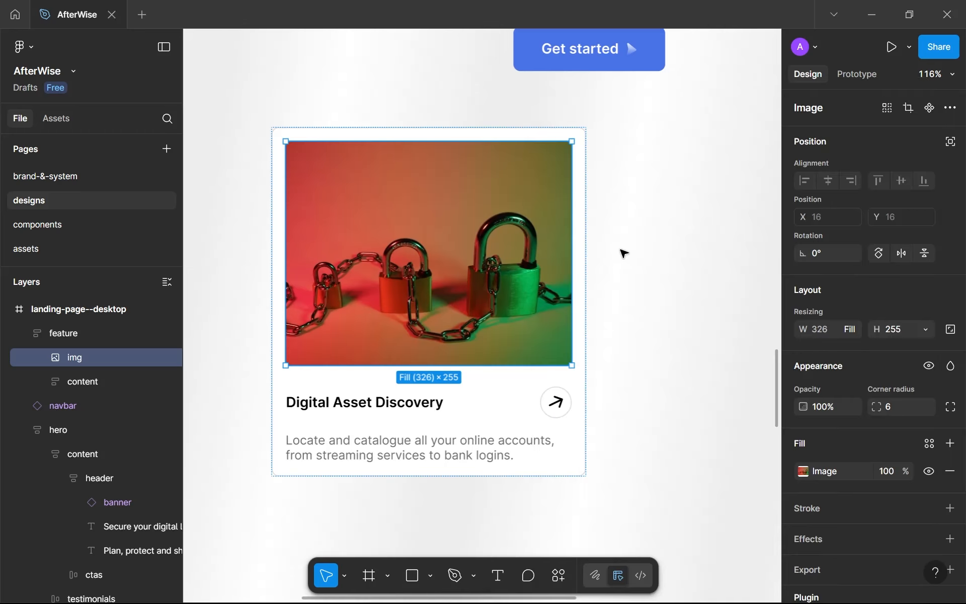
- Widen the feature card to about 374
click(587, 286)
scroll(588, 285, down, 4)
drag(588, 285, 593, 292)
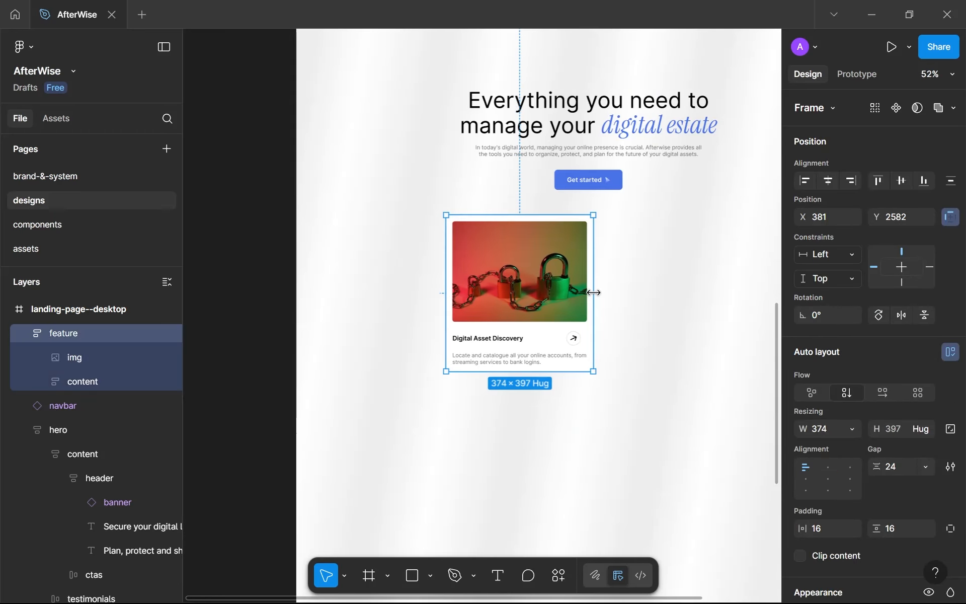
- Move the feature card to about X 346, Y 2614 on the landing page
click(627, 398)
scroll(626, 397, down, 1)
drag(626, 397, 610, 394)
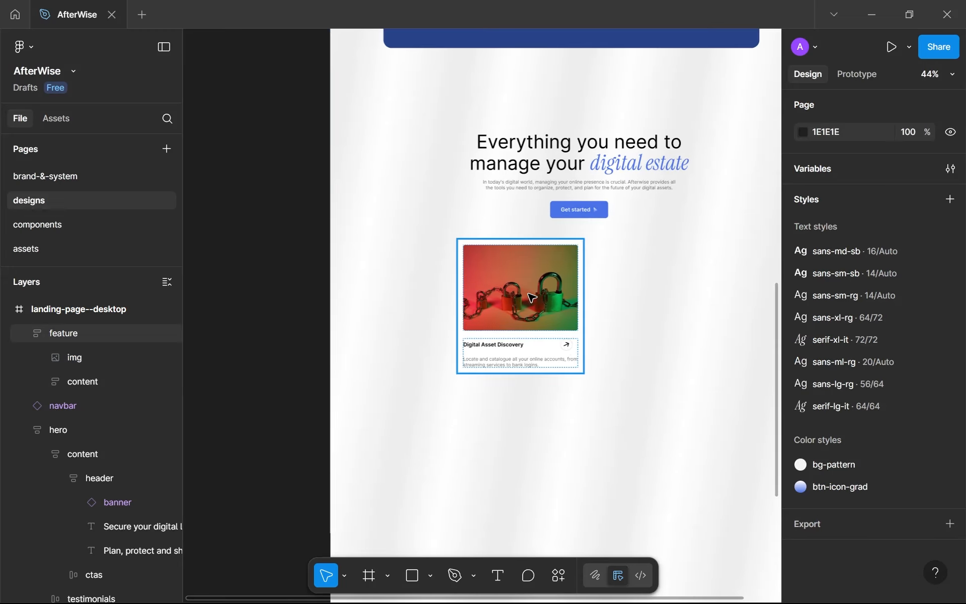
click(498, 281)
scroll(498, 281, down, 4)
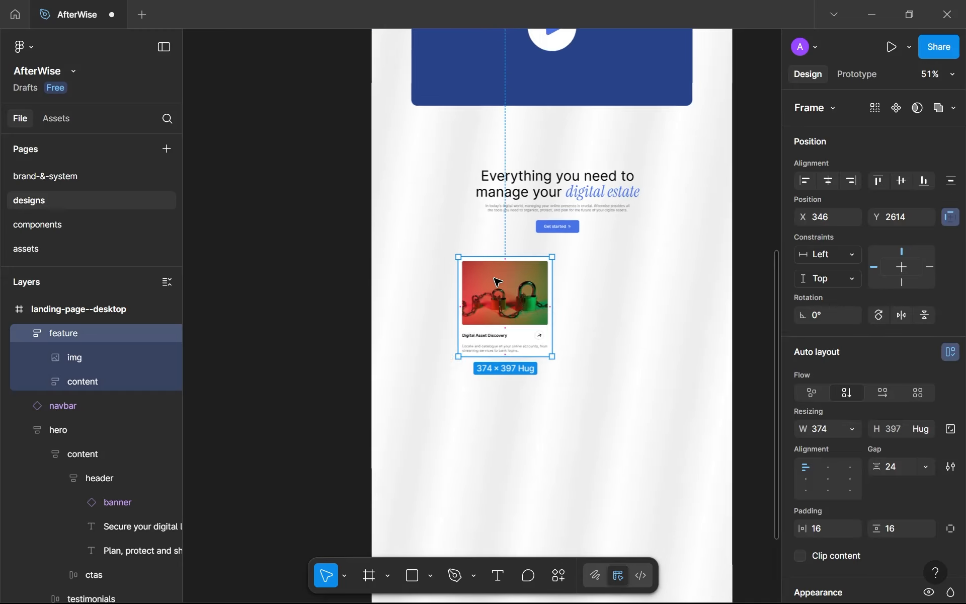
- Examine the feature card's position and scale against the other sections of the landing page
scroll(498, 282, up, 6)
scroll(499, 278, down, 5)
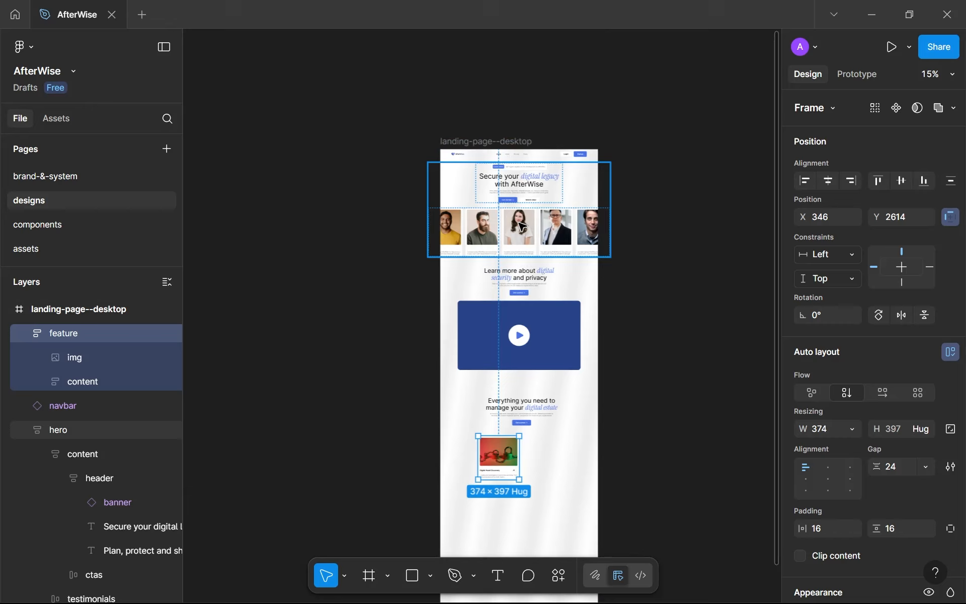
scroll(530, 247, down, 1)
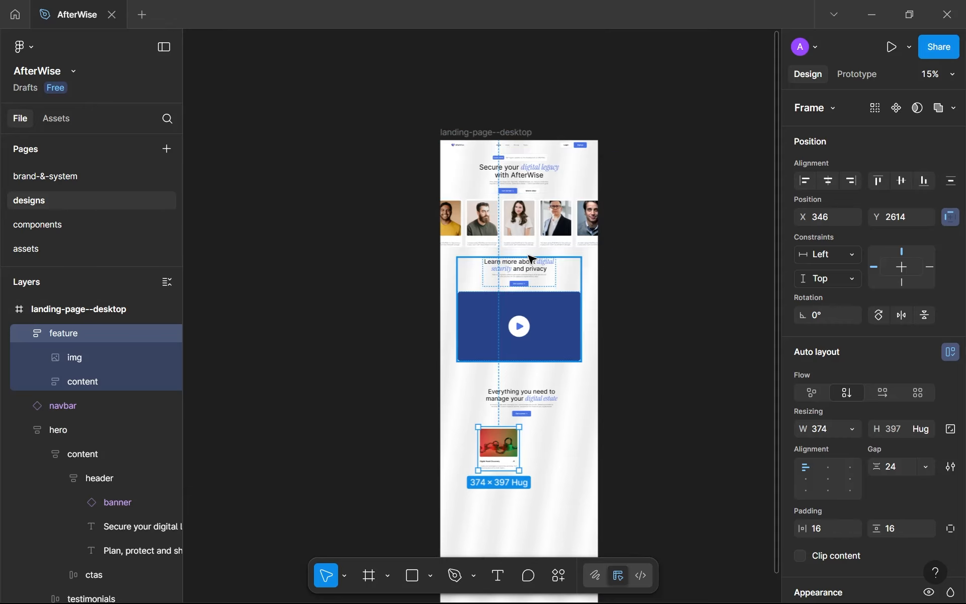
scroll(500, 425, up, 2)
scroll(501, 425, up, 2)
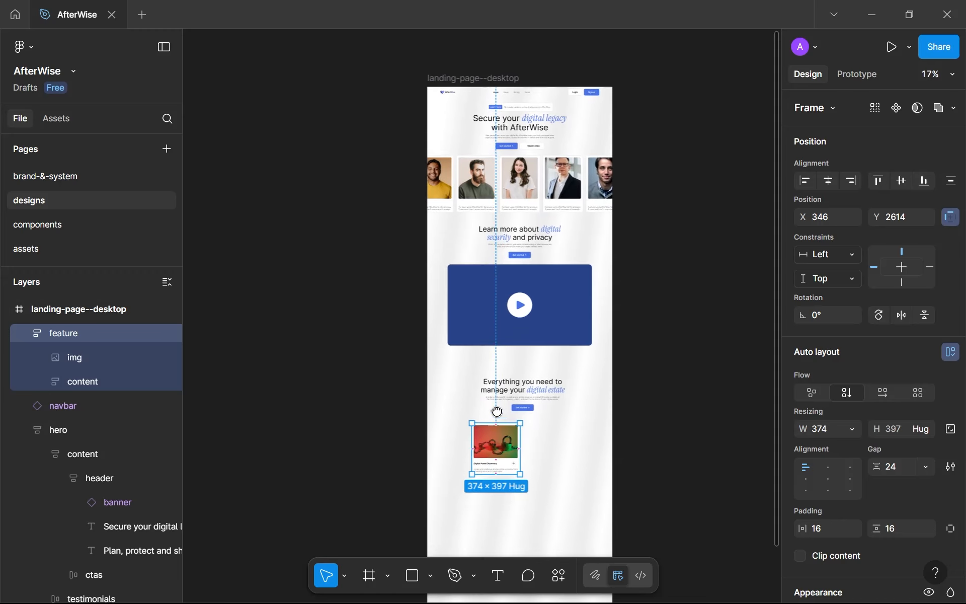
scroll(497, 397, down, 1)
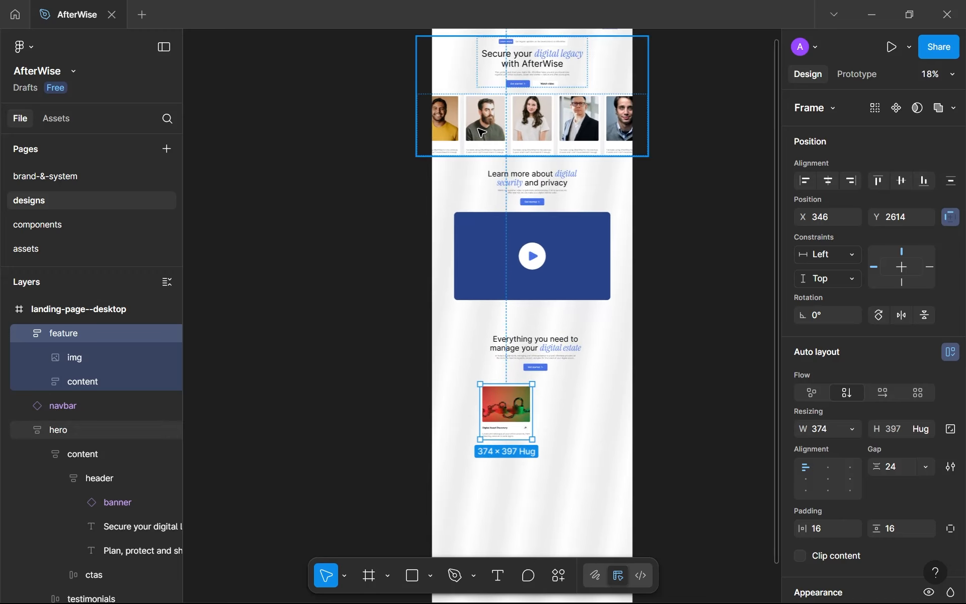
scroll(533, 161, up, 1)
scroll(508, 395, up, 5)
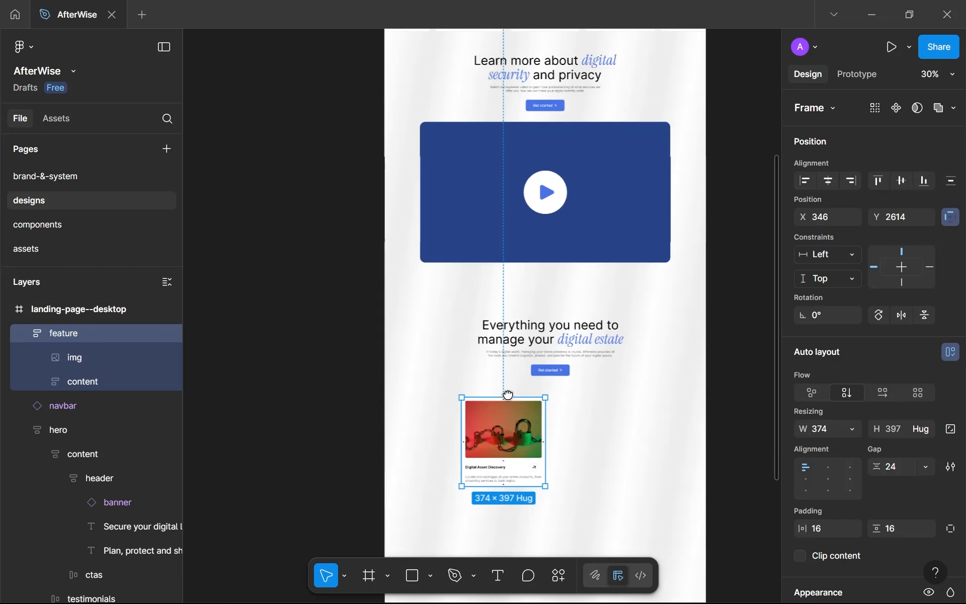
scroll(508, 395, down, 3)
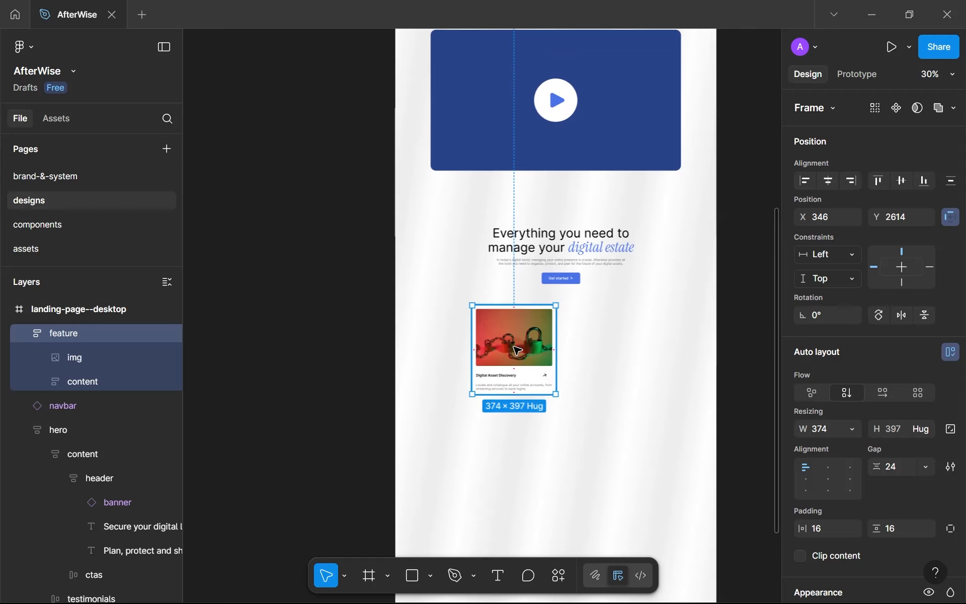
scroll(544, 372, up, 4)
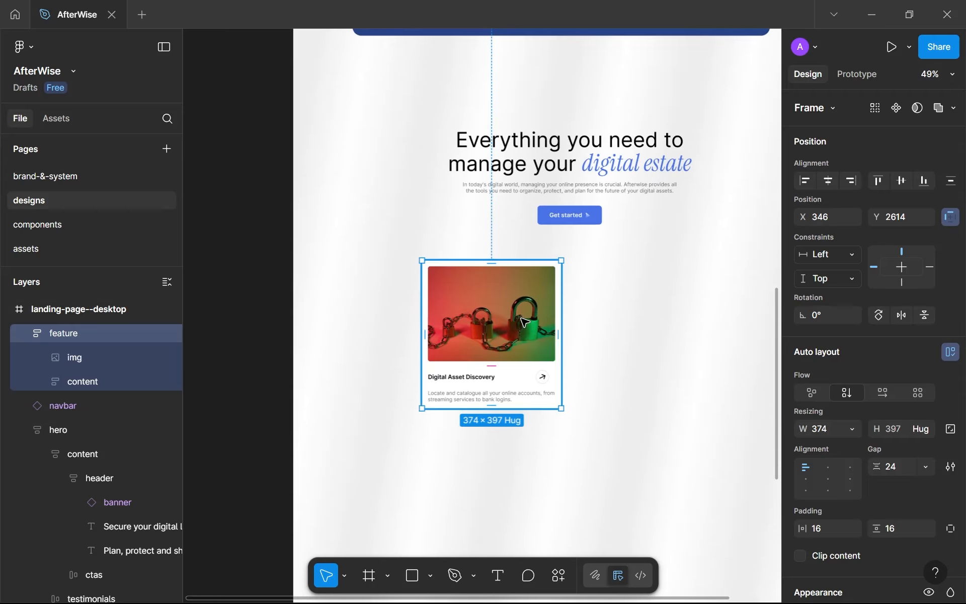
scroll(524, 322, up, 3)
- Add a 20% black fill over the card's img photo and reduce the image fill's saturation to its minimum
click(512, 303)
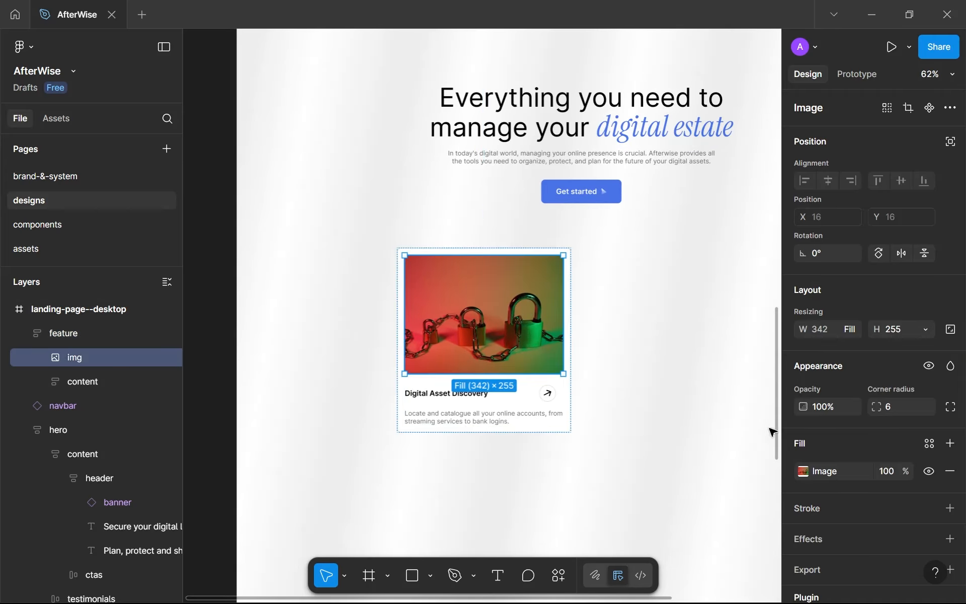
click(951, 443)
click(789, 501)
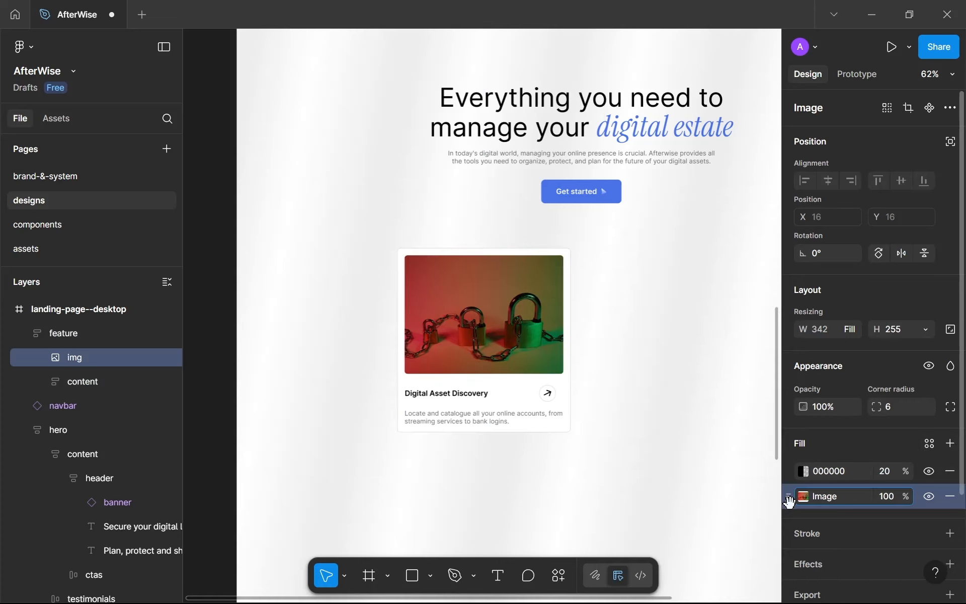
click(803, 499)
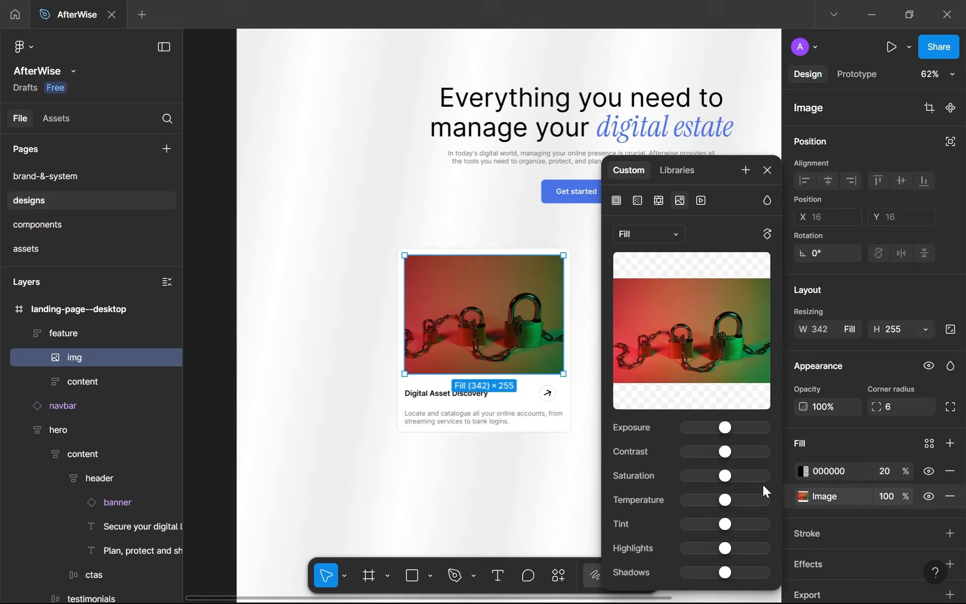
drag(725, 477, 632, 484)
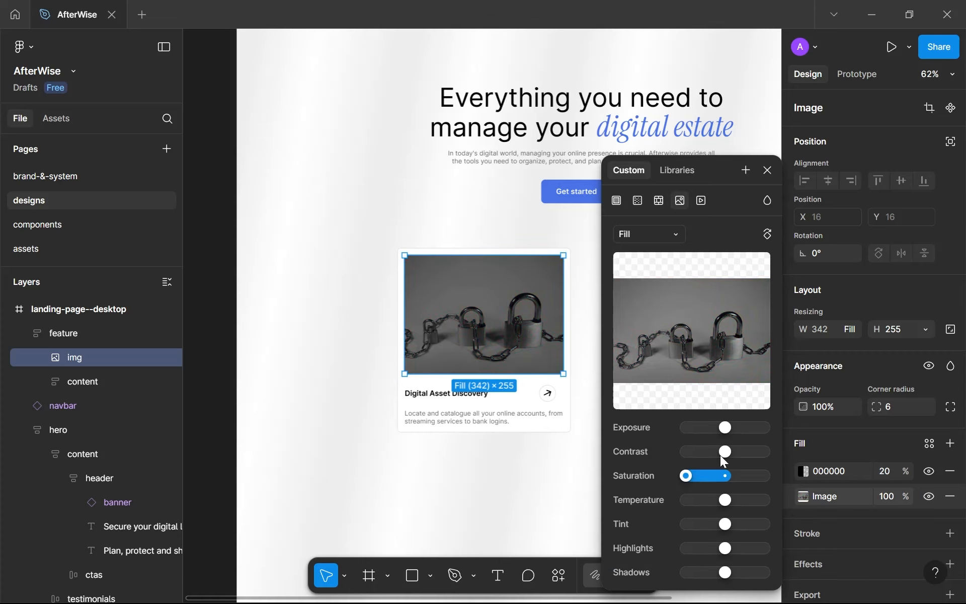
- Set the img's black overlay fill to 100% opacity and change it to a linear gradient
click(805, 468)
click(884, 470)
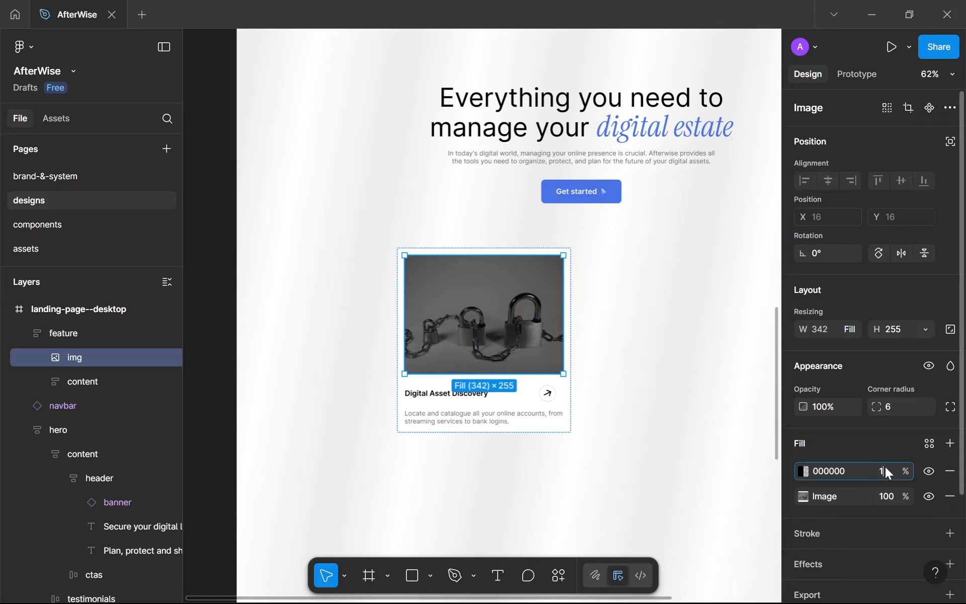
text(100)
key(Return)
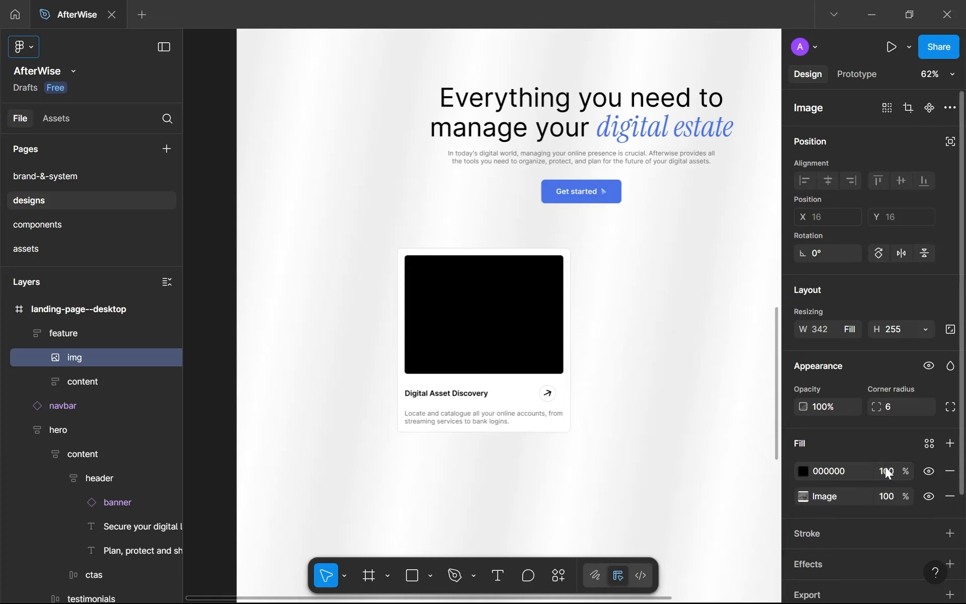
click(803, 471)
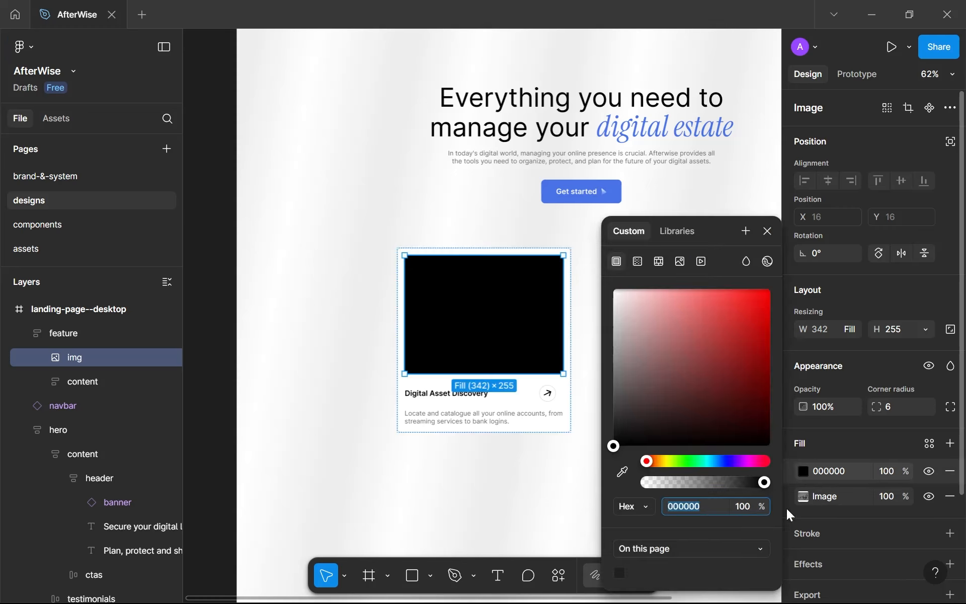
click(638, 262)
- Color the overlay gradient's 100% stop 4A73E8 by sampling the Get started button's blue
click(657, 424)
click(666, 420)
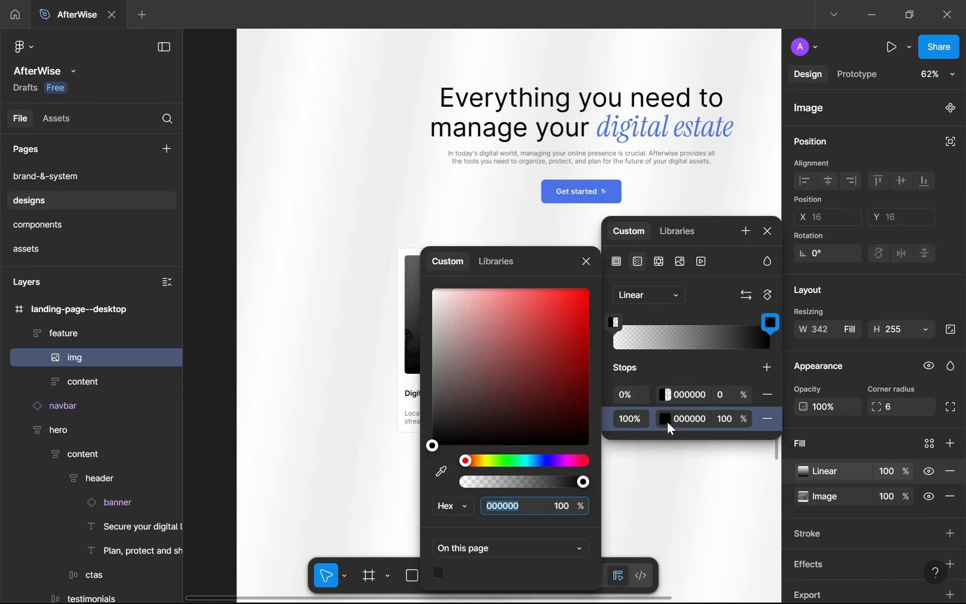
click(441, 471)
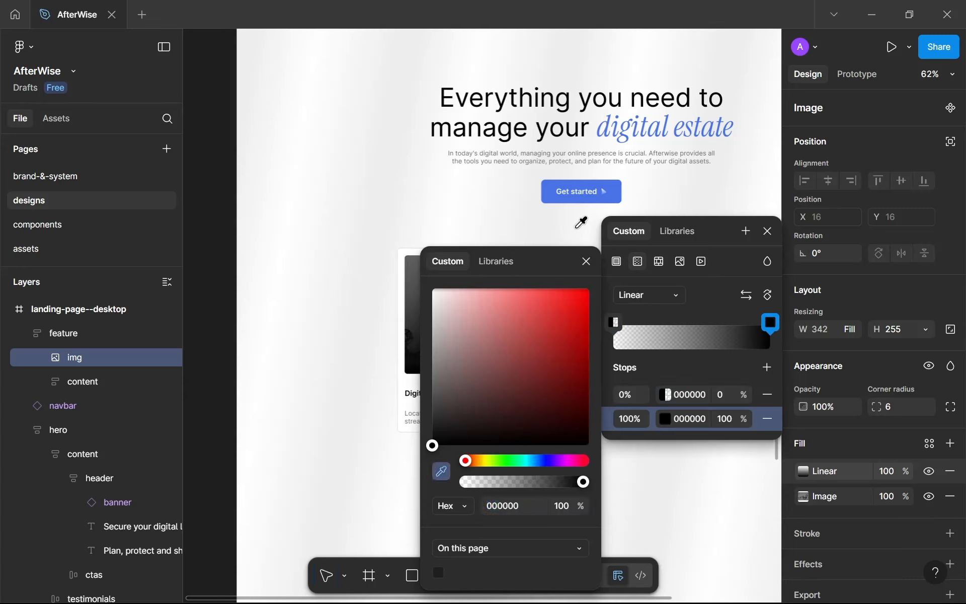
click(574, 193)
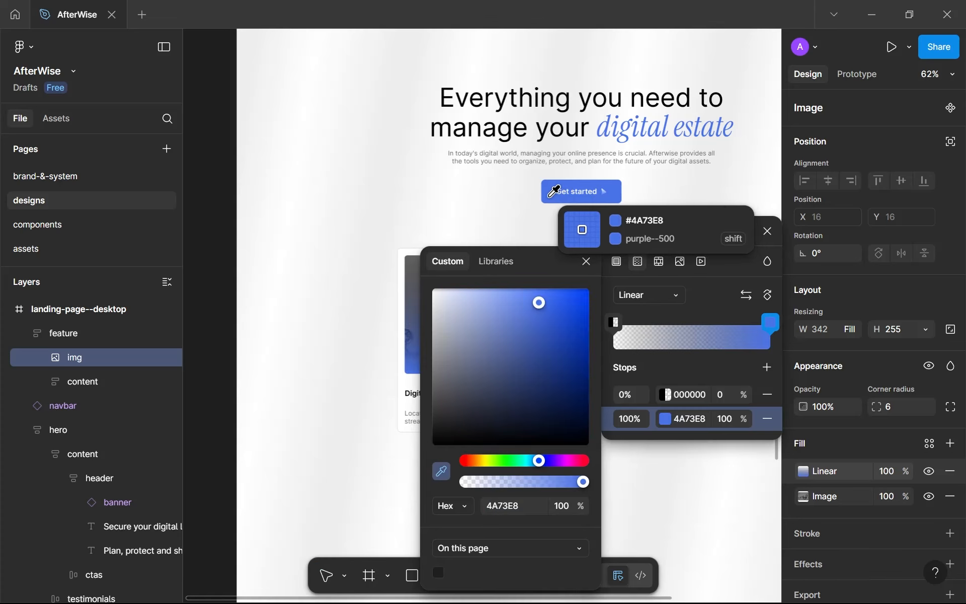
click(589, 261)
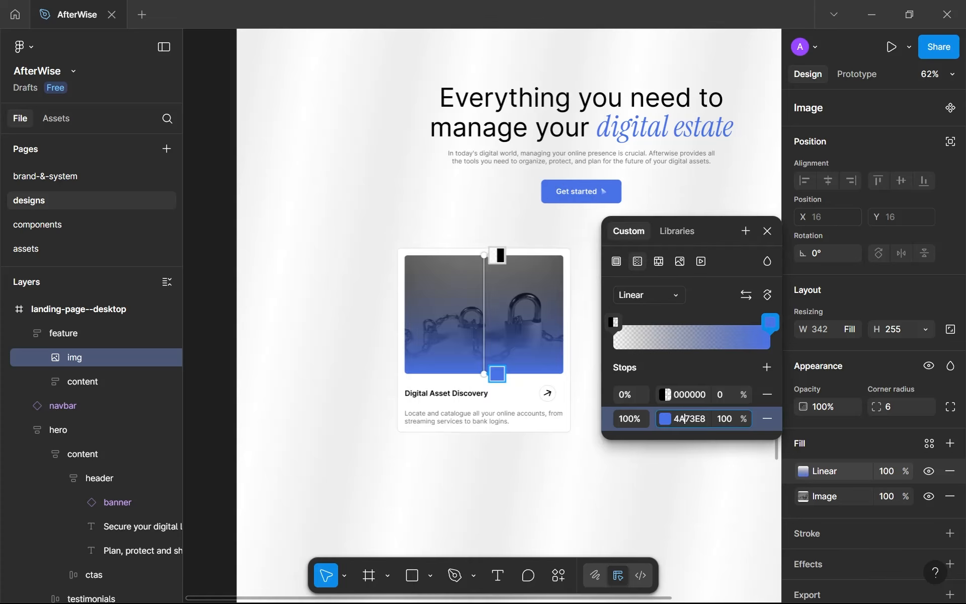
- Set the gradient's transparent start stop to color 4A73E8 and move it to 28%
click(688, 404)
click(688, 404)
text(4A73E8)
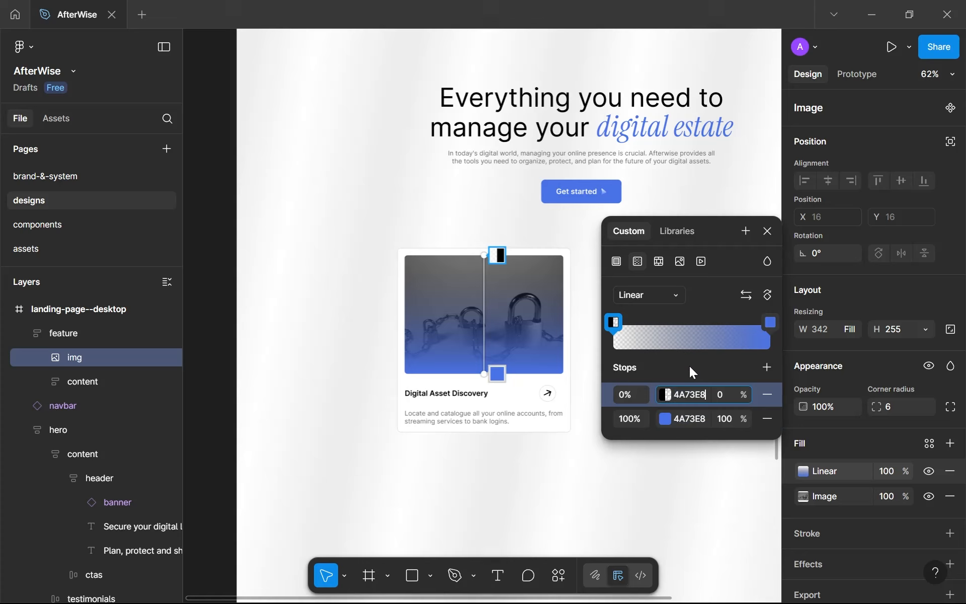
key(Return)
drag(614, 325, 658, 311)
- Lower the opacity of the gradient's 100% stop to slightly above 45% and close the fill settings
click(728, 418)
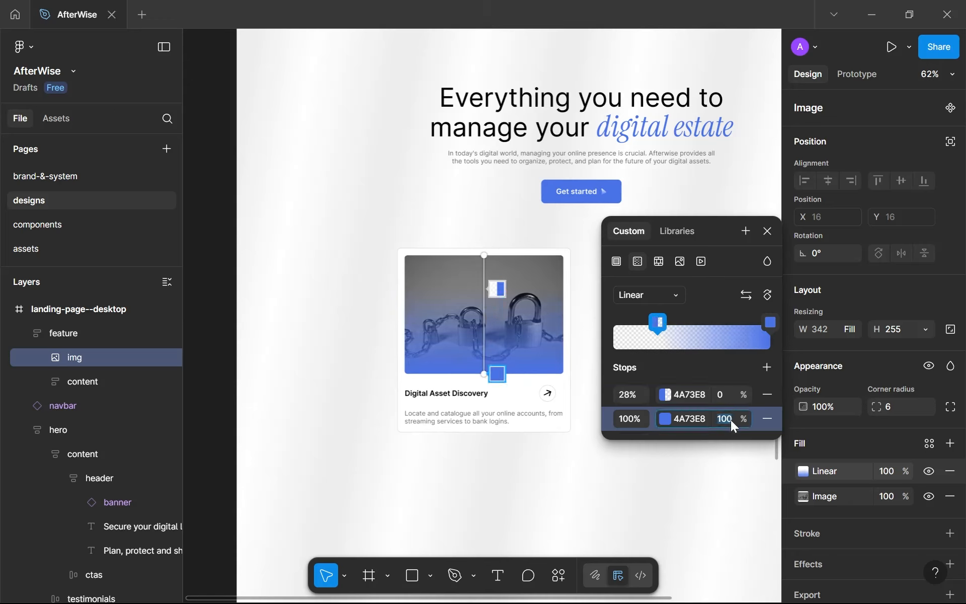
text(79)
key(Return)
key(shift+Down)
key(shift+Down)
key(shift+Down)
key(shift+Down)
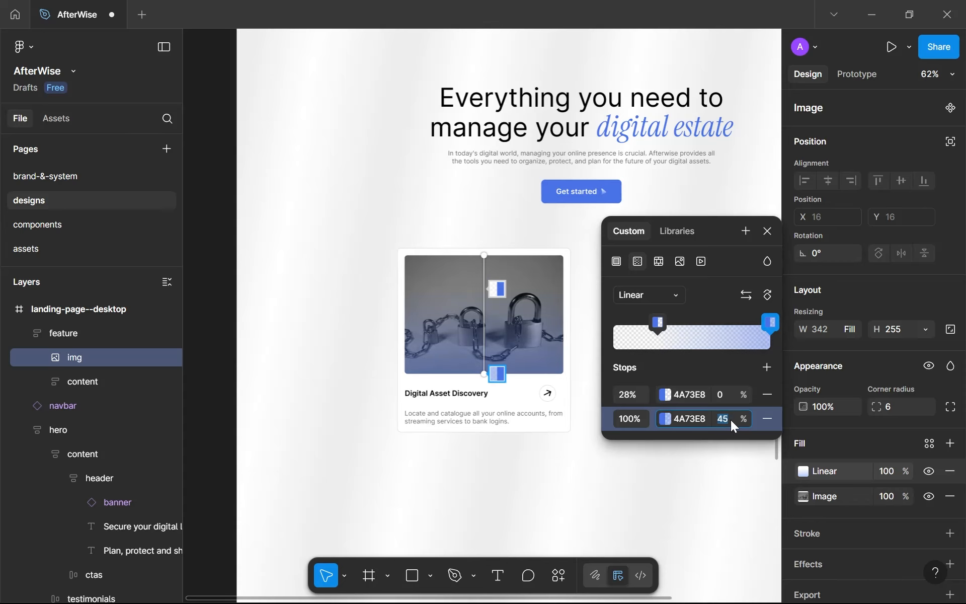
key(Up)
key(Up)
key(Up)
key(Up)
click(771, 230)
- Examine the tinted padlock image on the feature card both close up and within the whole page
scroll(510, 336, up, 5)
scroll(511, 337, down, 5)
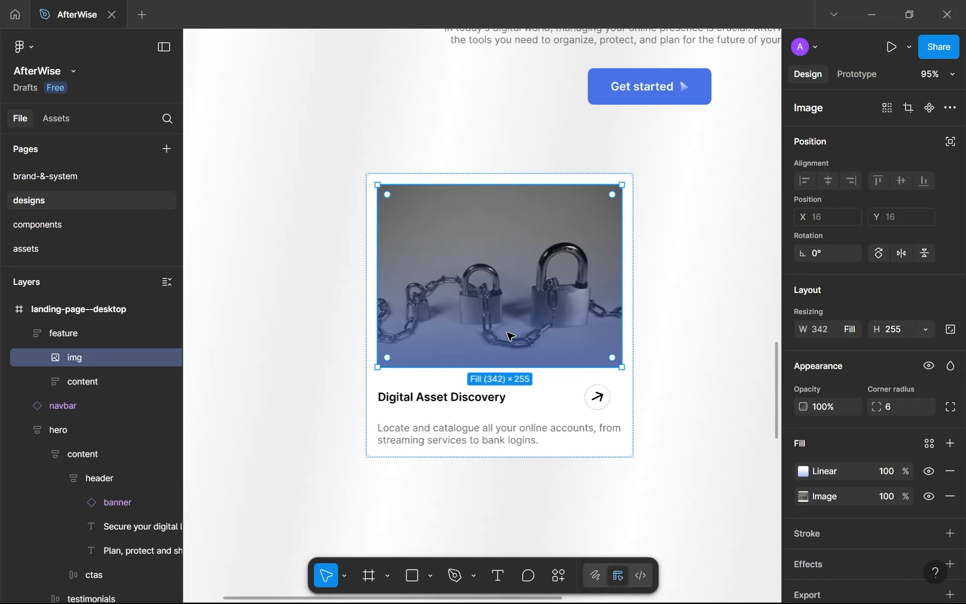
scroll(576, 201, down, 3)
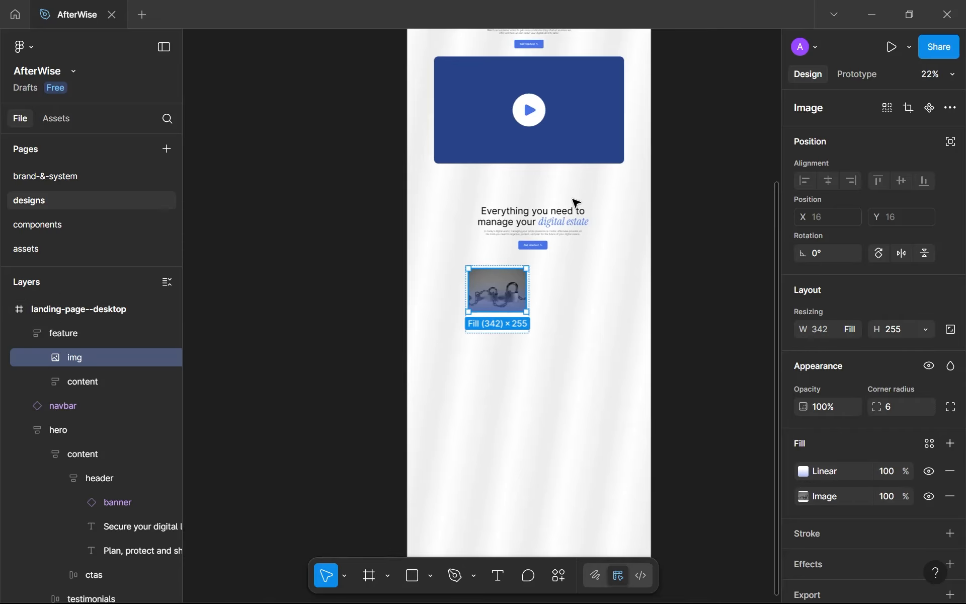
scroll(553, 303, up, 5)
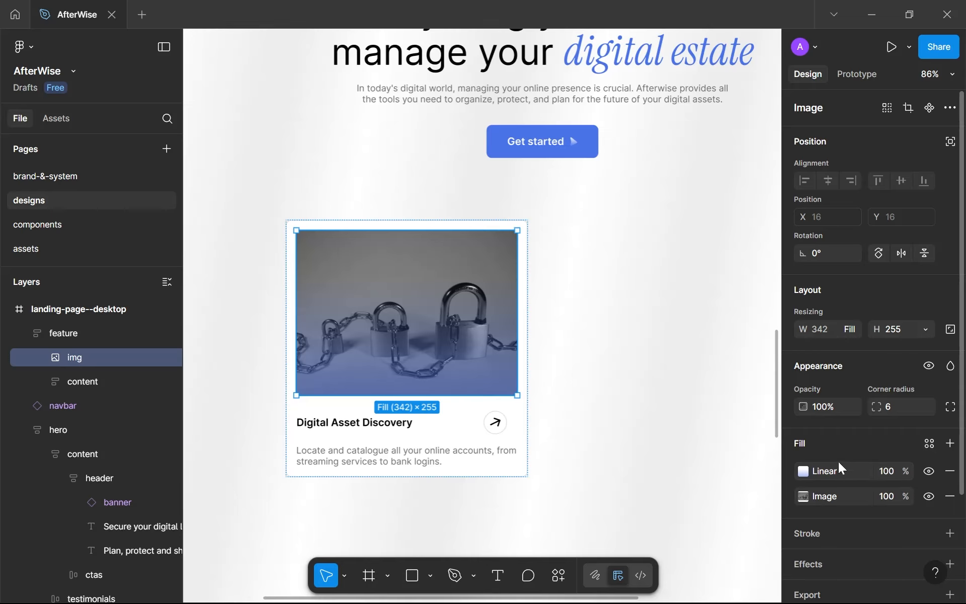
click(672, 386)
scroll(602, 364, down, 5)
scroll(554, 369, up, 5)
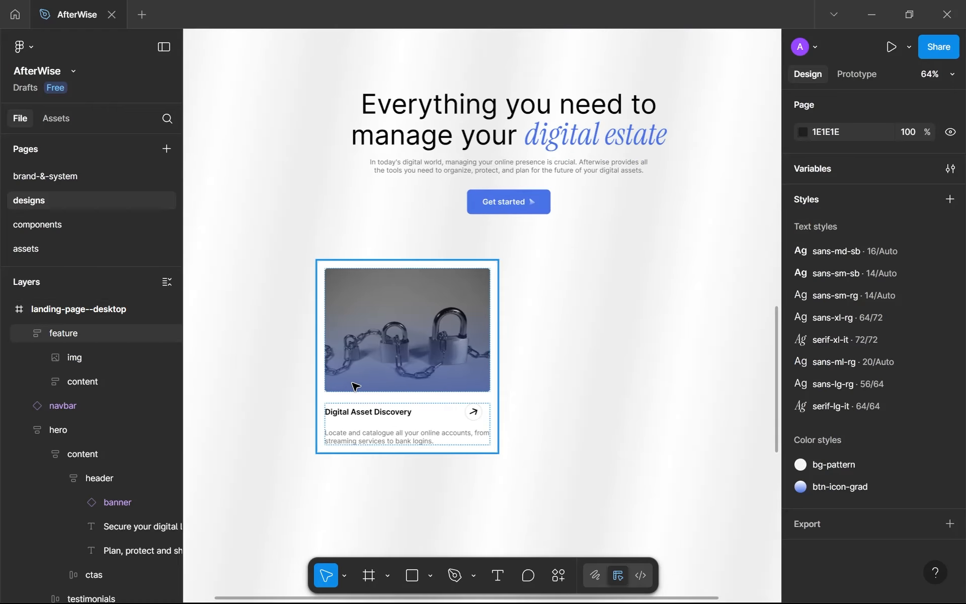
- Move the feature card to about X 266, Y 2606, then select the landing-page--desktop frame to reach its selection colors
drag(404, 389, 366, 386)
click(24, 333)
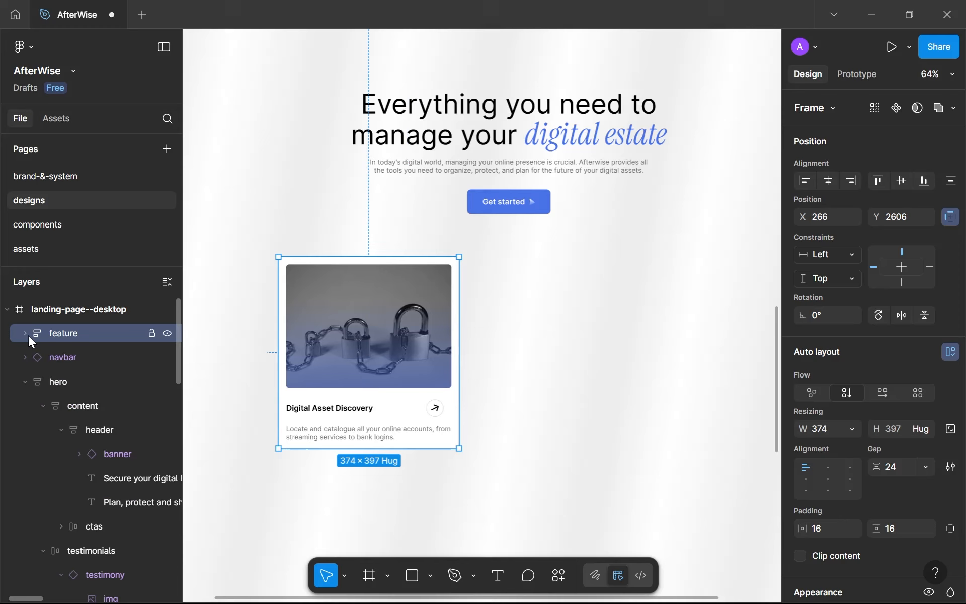
double_click(650, 441)
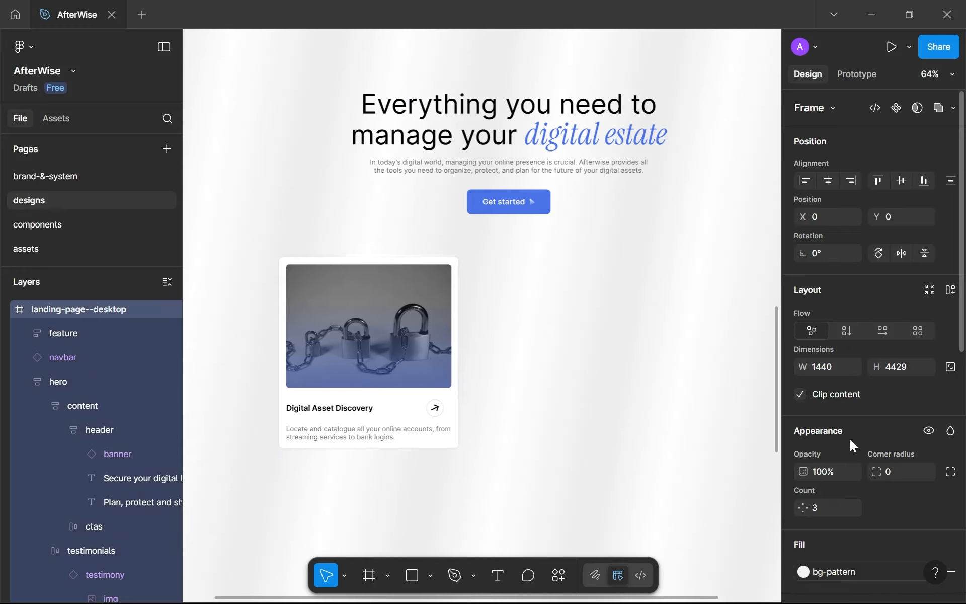
scroll(850, 439, down, 10)
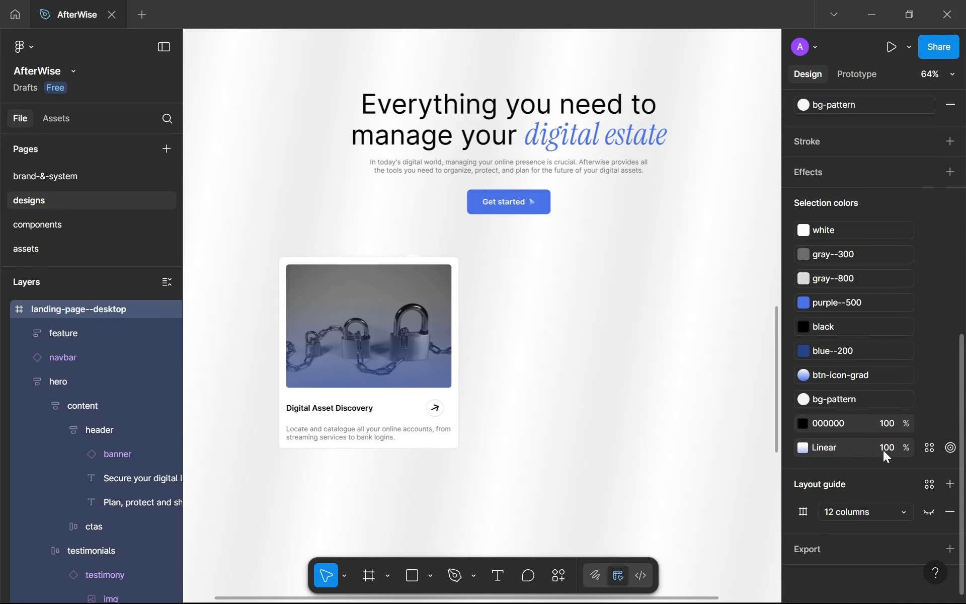
- Try applying the bg-pattern style to the unstyled Linear gradient among the landing page's selection colors
click(929, 446)
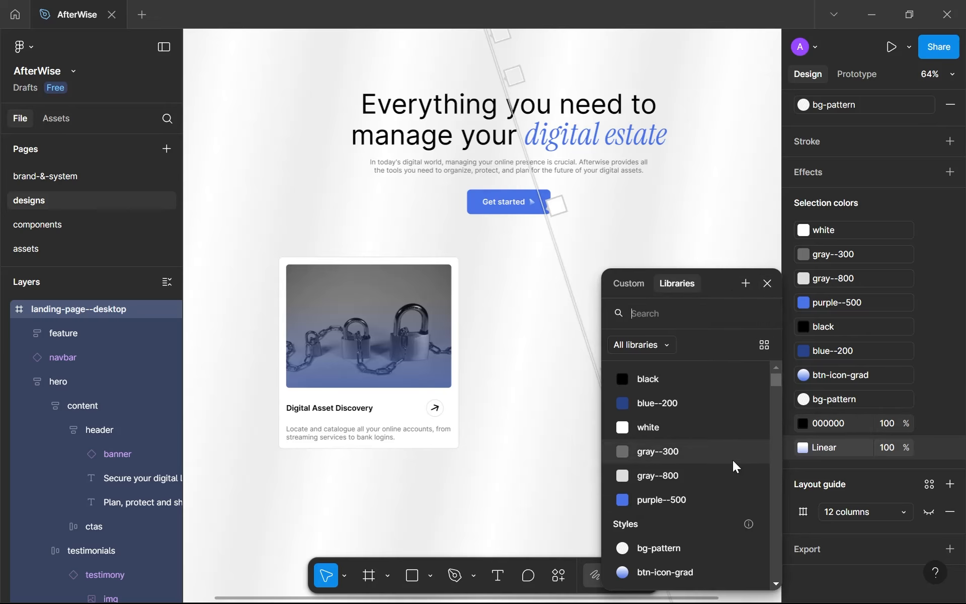
scroll(507, 429, down, 5)
scroll(652, 488, down, 3)
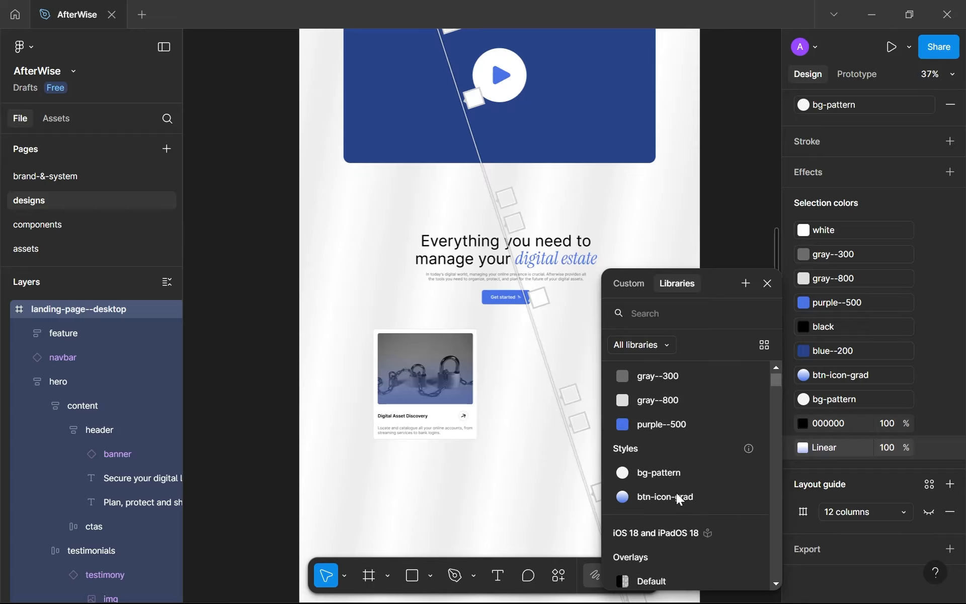
click(679, 476)
scroll(565, 334, down, 5)
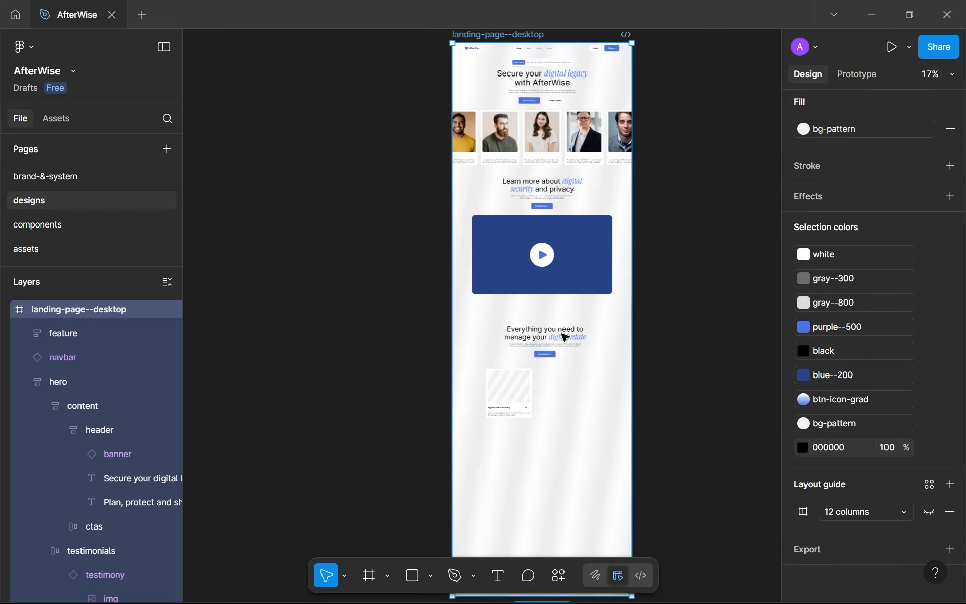
scroll(545, 267, up, 5)
scroll(518, 370, up, 5)
scroll(518, 370, up, 3)
scroll(511, 369, down, 5)
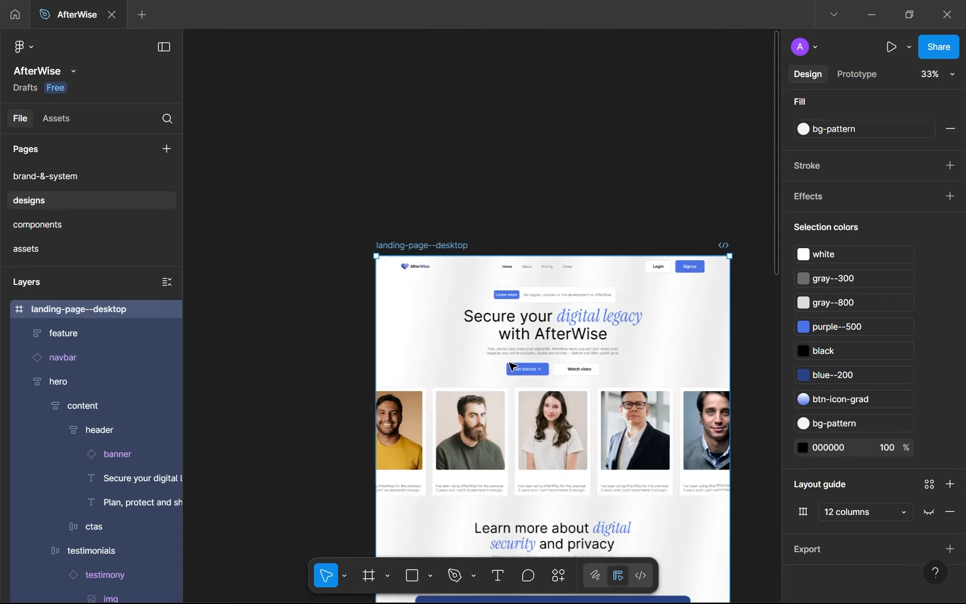
scroll(511, 367, down, 10)
scroll(529, 302, up, 8)
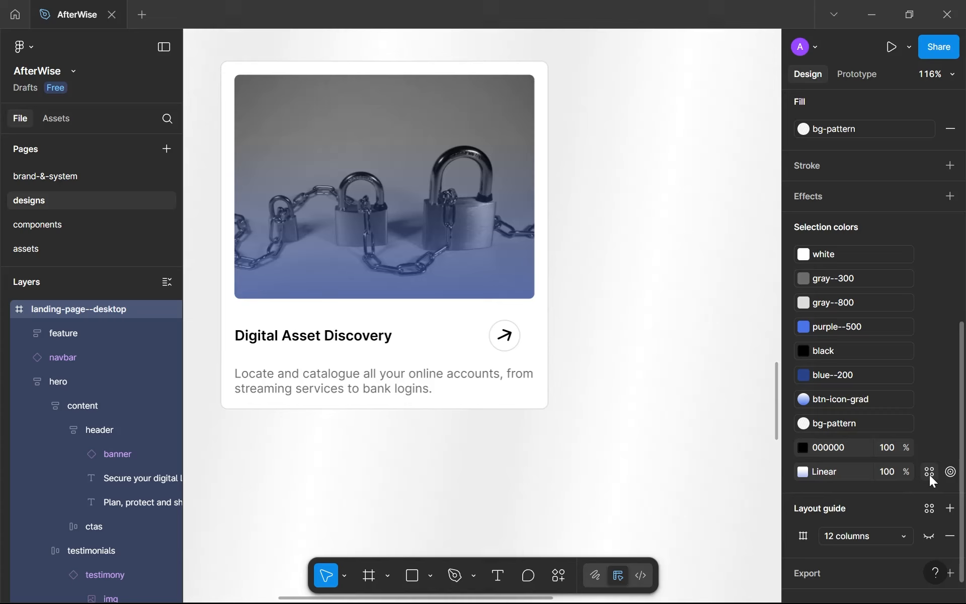
- Link the loose 000000 color in the landing page's selection colors to the black library style and close the style picker
click(928, 447)
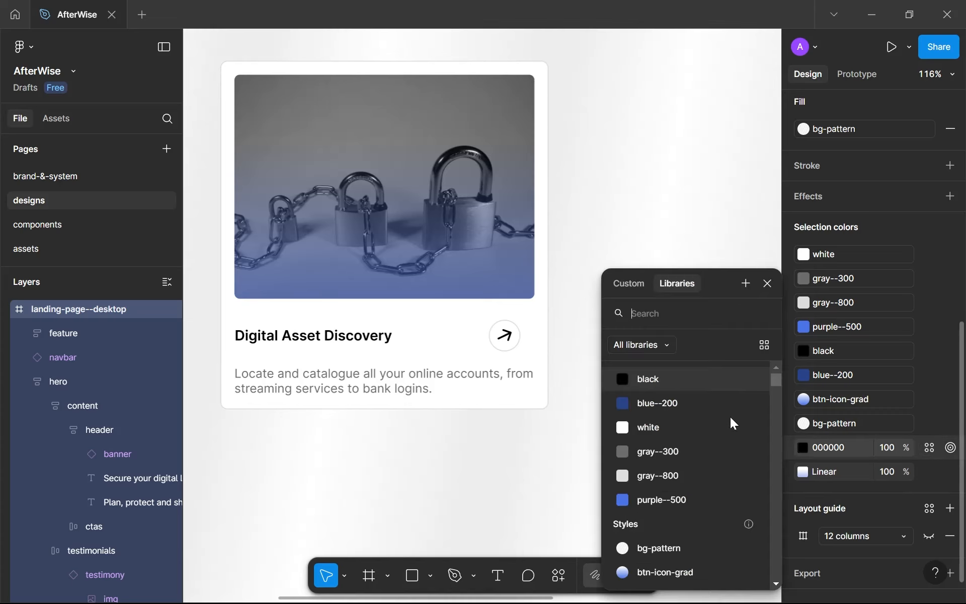
click(681, 377)
click(929, 473)
click(929, 448)
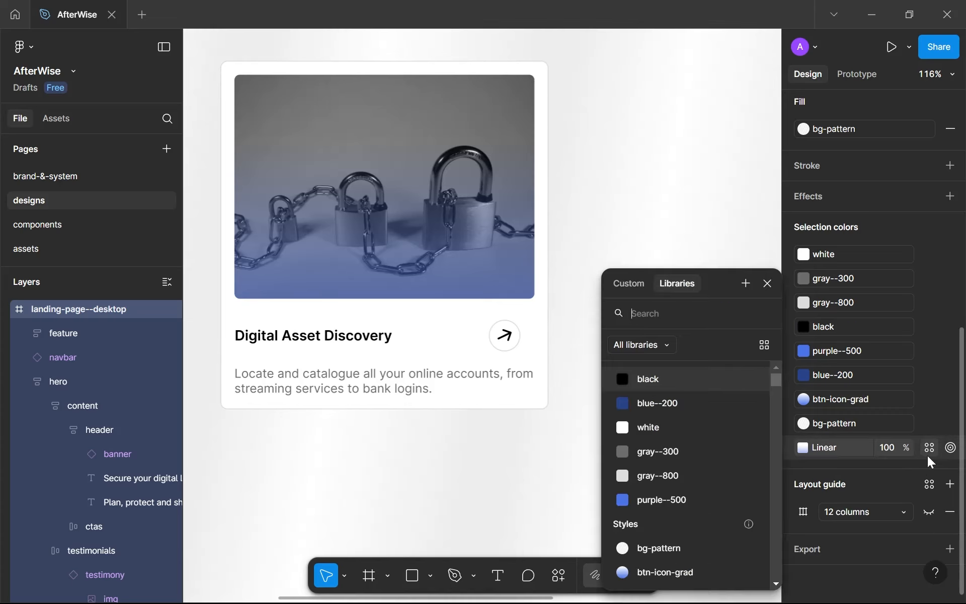
click(766, 284)
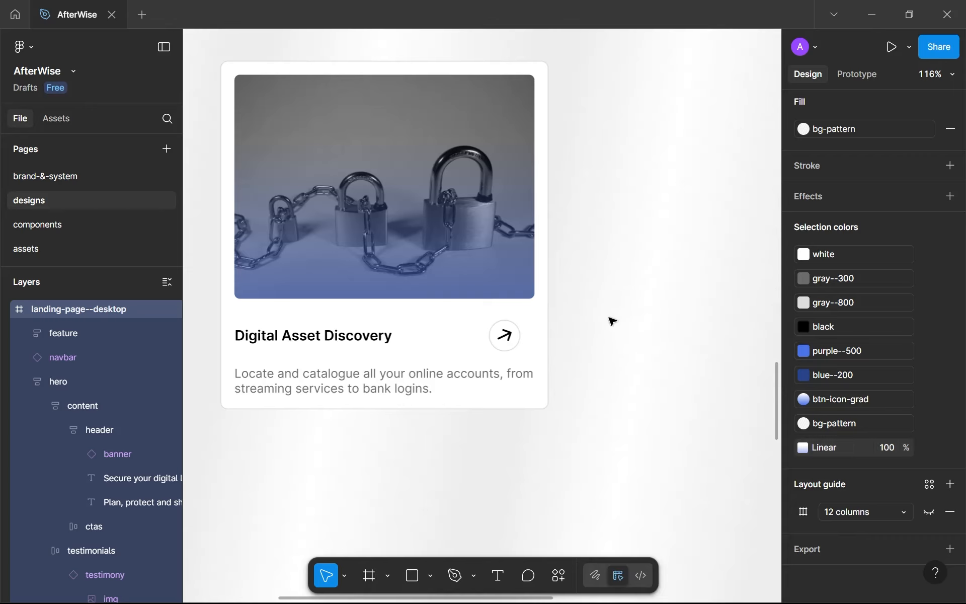
- Move the feature card on the landing page to about X 226, Y 2599
click(582, 366)
click(490, 317)
scroll(496, 322, down, 5)
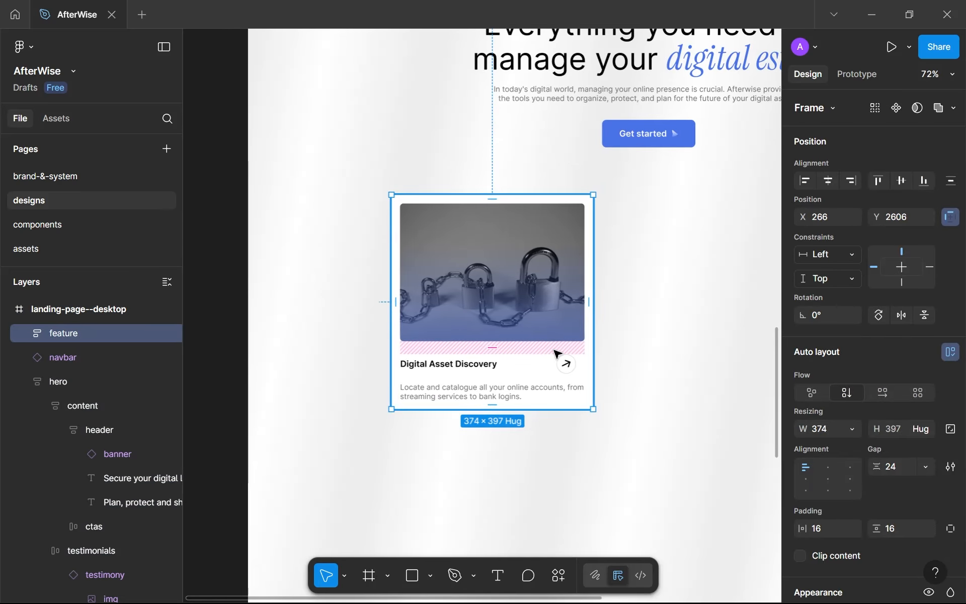
scroll(519, 377, up, 3)
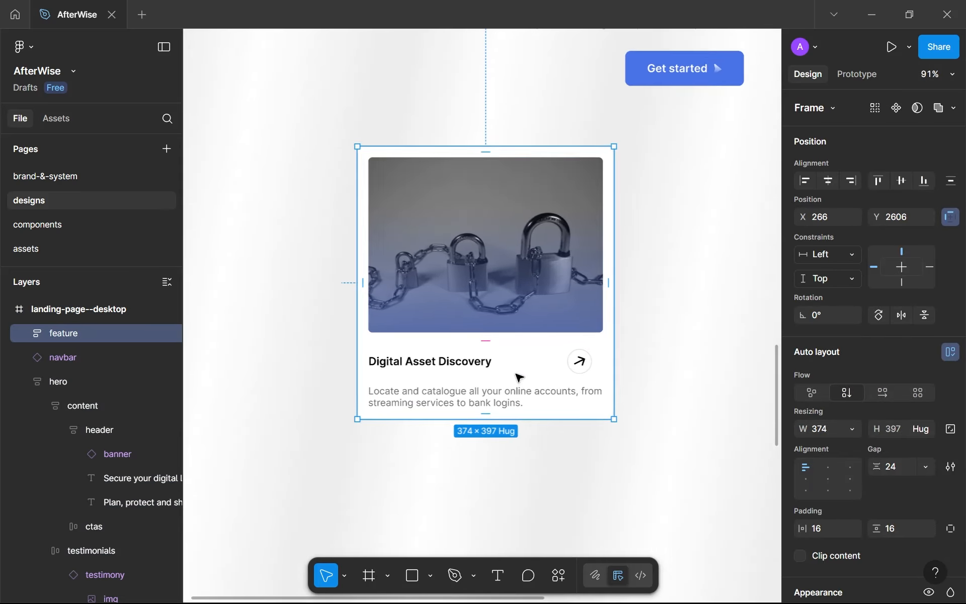
click(585, 471)
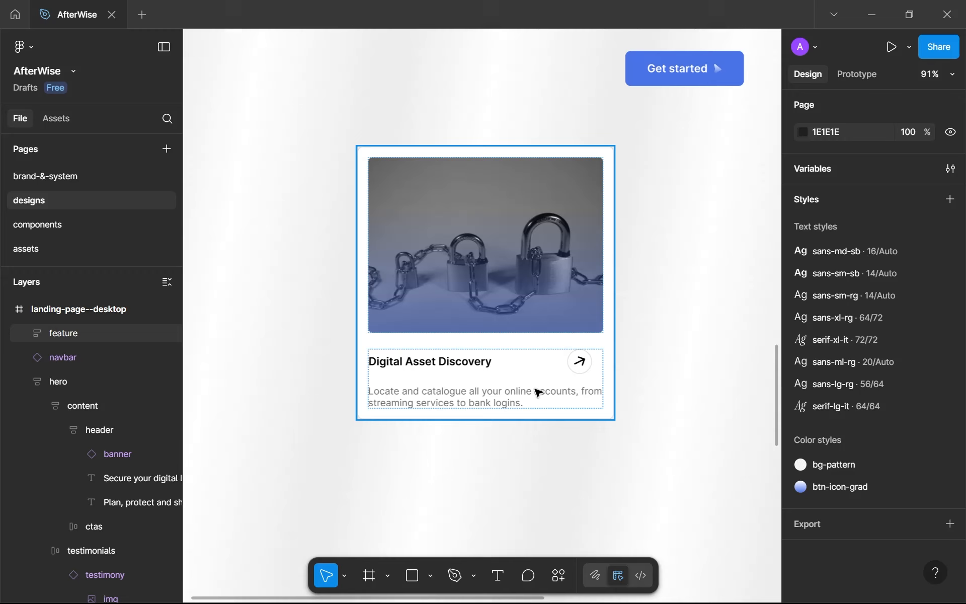
drag(537, 392, 510, 388)
scroll(510, 389, down, 5)
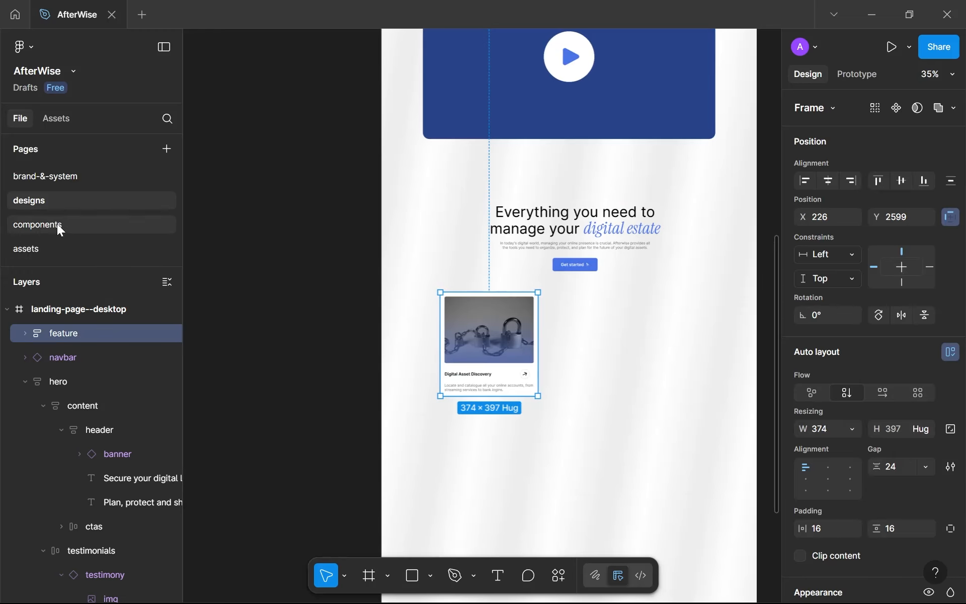
- On the components page, duplicate the testimonies frame, place the copy beneath the original and name it cards
click(59, 226)
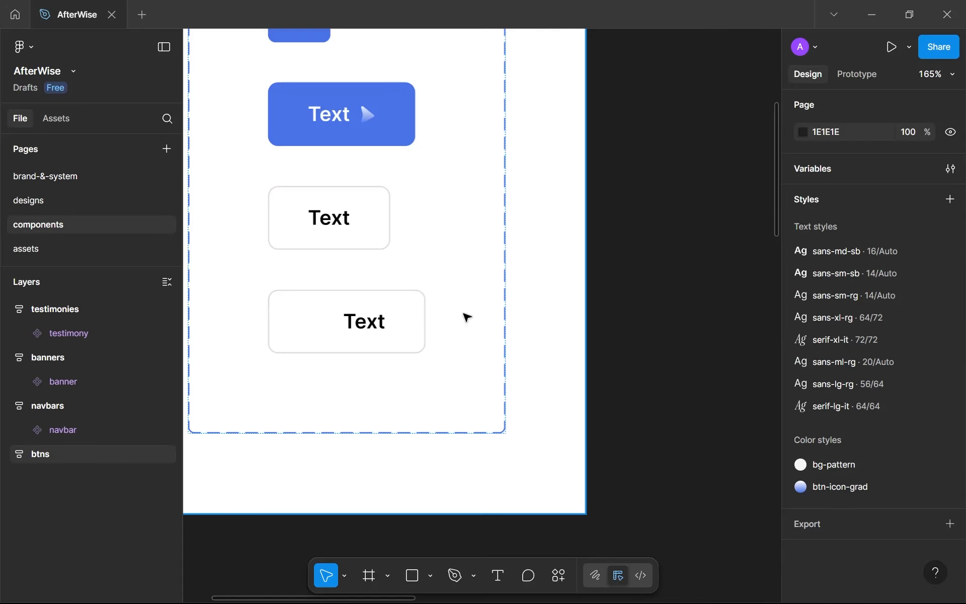
scroll(467, 330, down, 10)
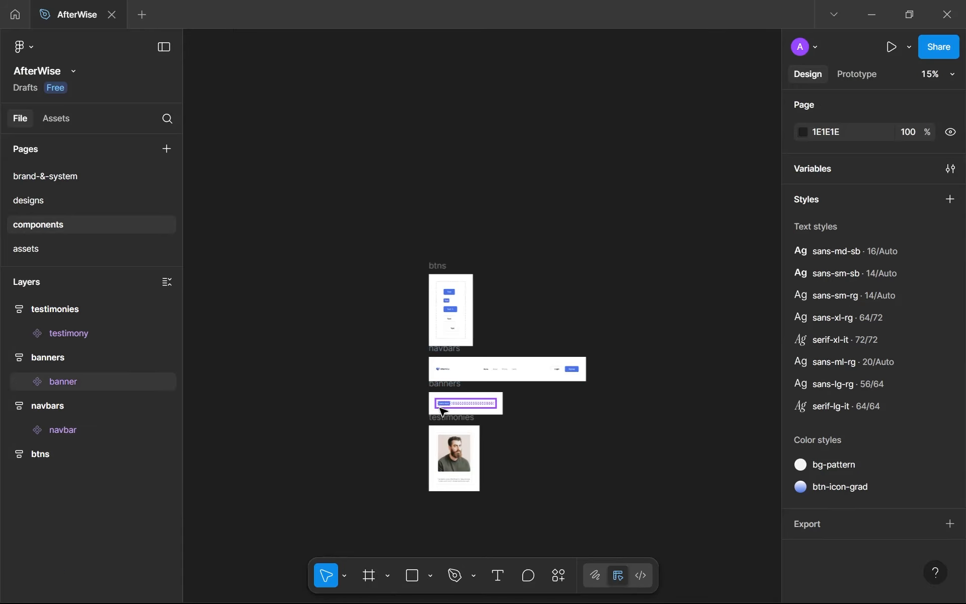
click(449, 418)
key(ctrl+d)
scroll(449, 418, down, 3)
drag(449, 418, 477, 397)
scroll(478, 397, up, 5)
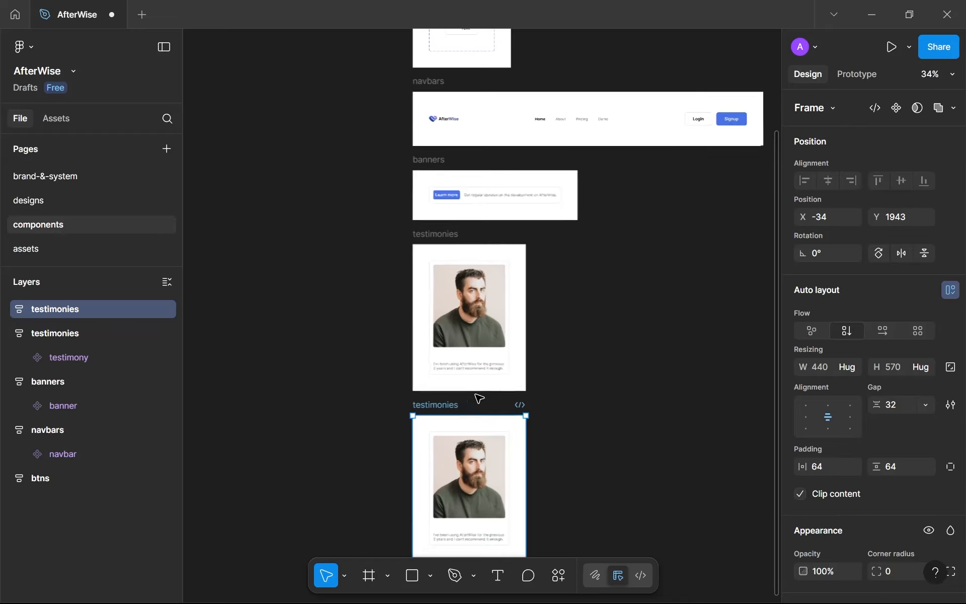
double_click(449, 407)
text(cards)
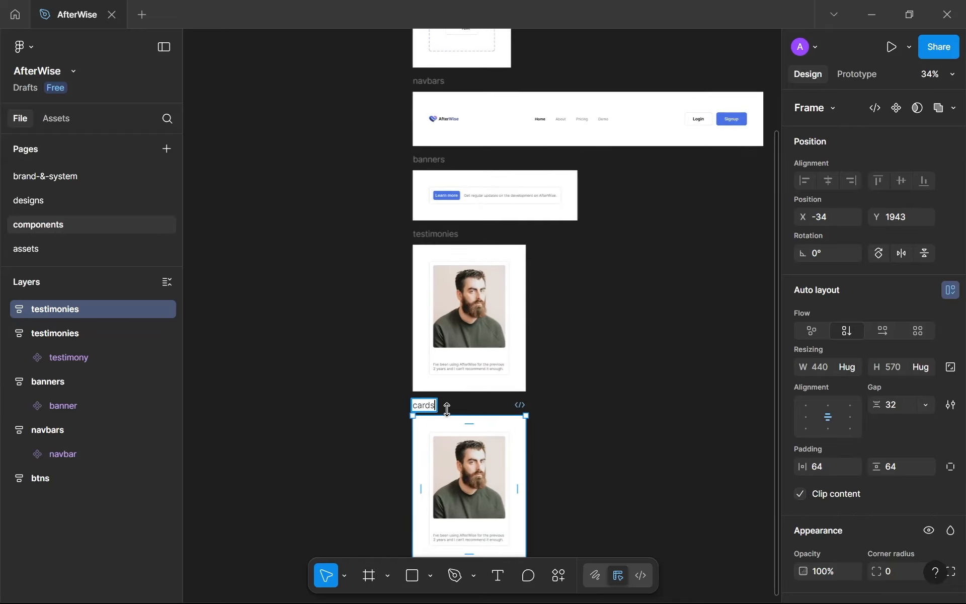
- Replace the testimony instance inside the cards frame with the copied feature card
click(482, 508)
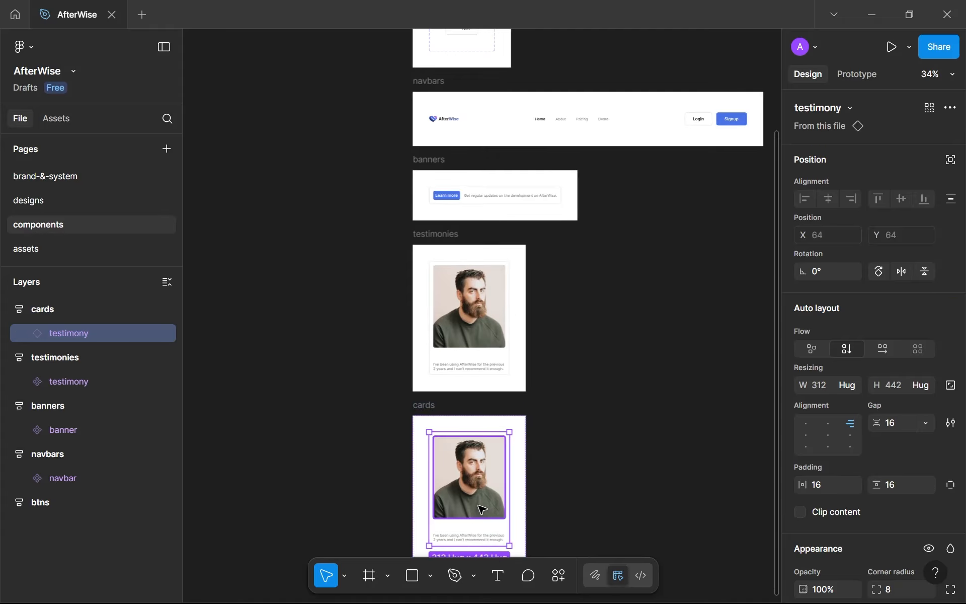
key(ctrl+shift+r)
scroll(567, 451, down, 2)
scroll(567, 450, up, 3)
drag(616, 270, 629, 233)
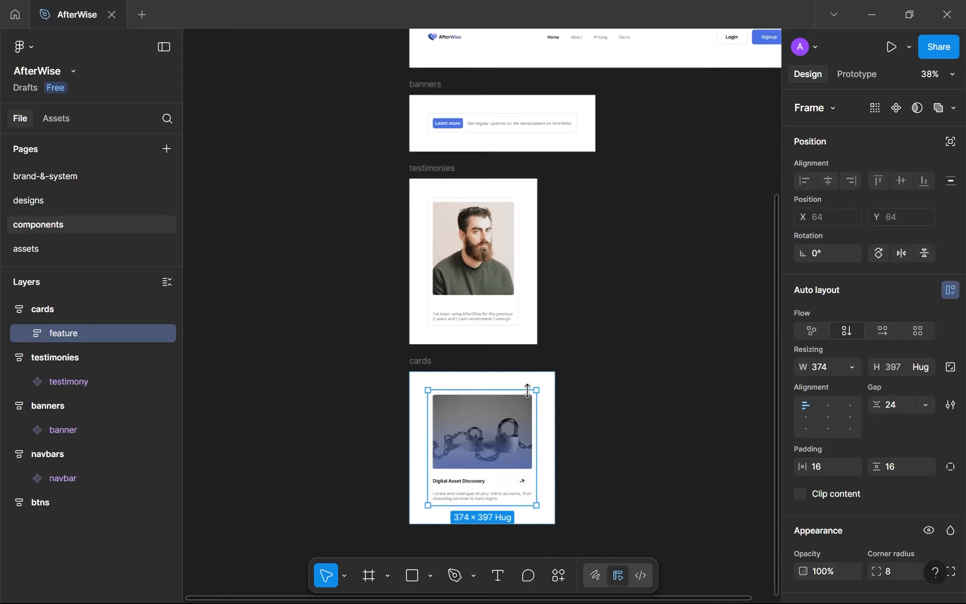
scroll(528, 390, up, 1)
scroll(528, 391, down, 1)
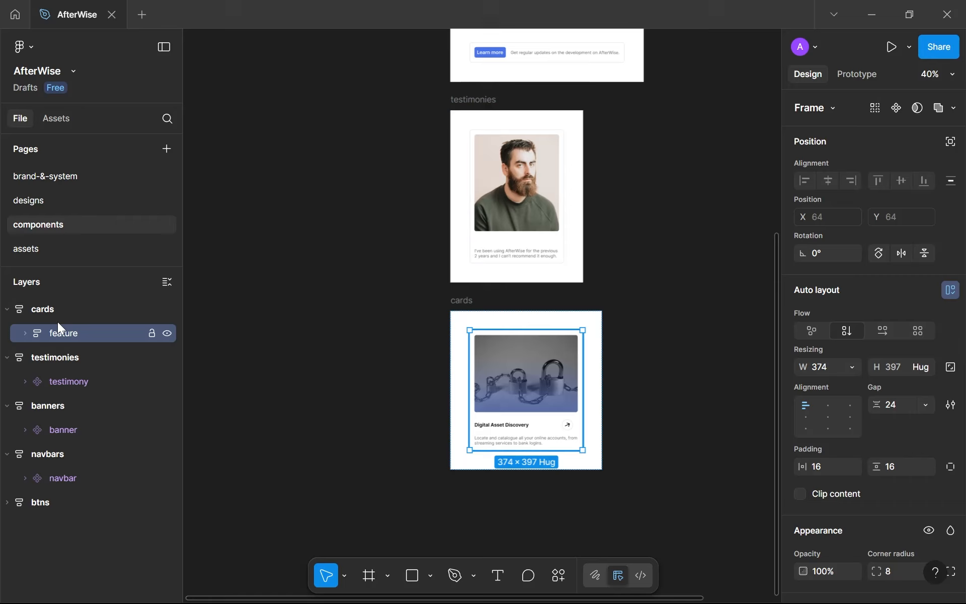
- Rename the feature frame inside cards to card and turn it into a component
key(f)
double_click(64, 333)
text(card)
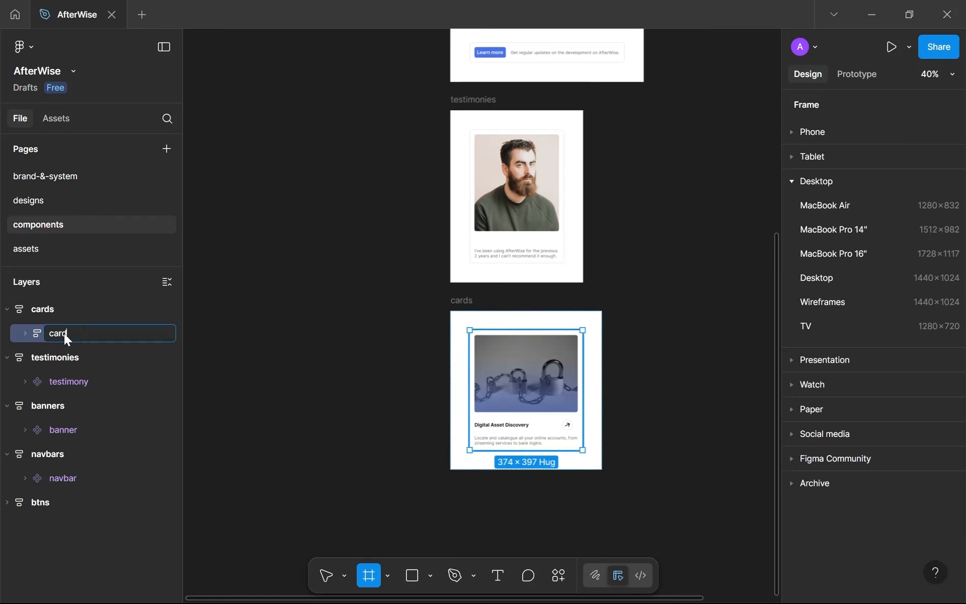
click(510, 370)
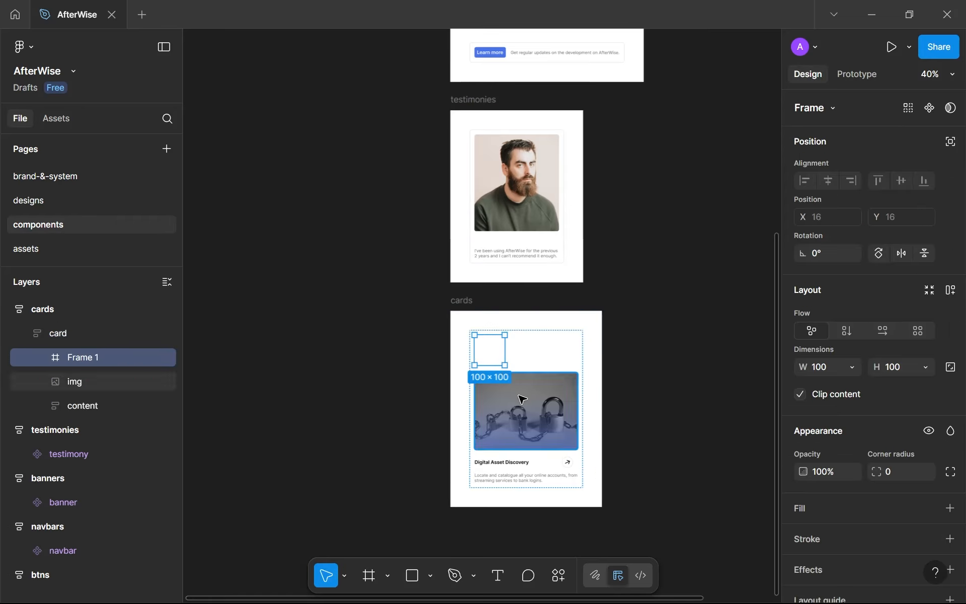
key(ctrl+z)
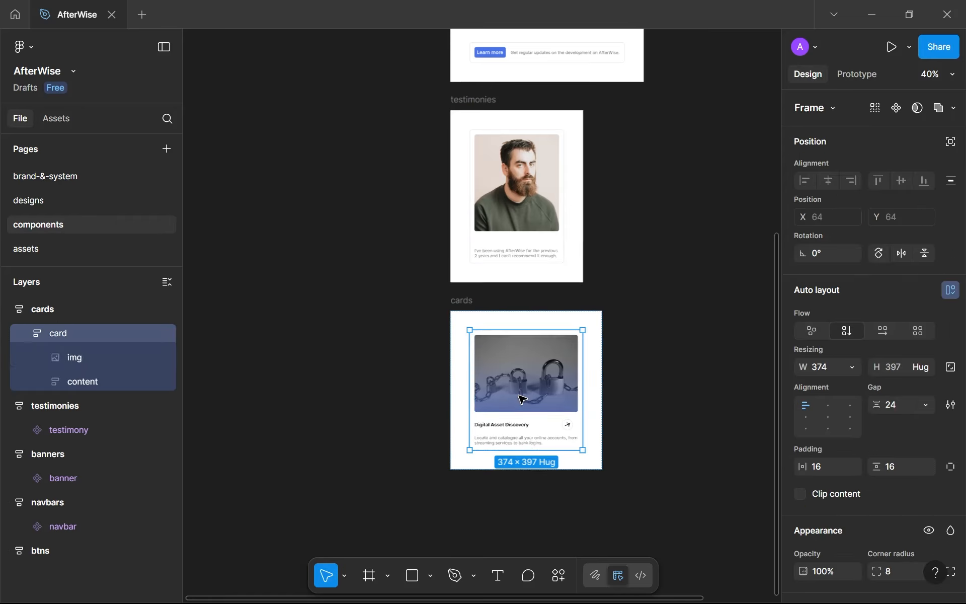
click(24, 334)
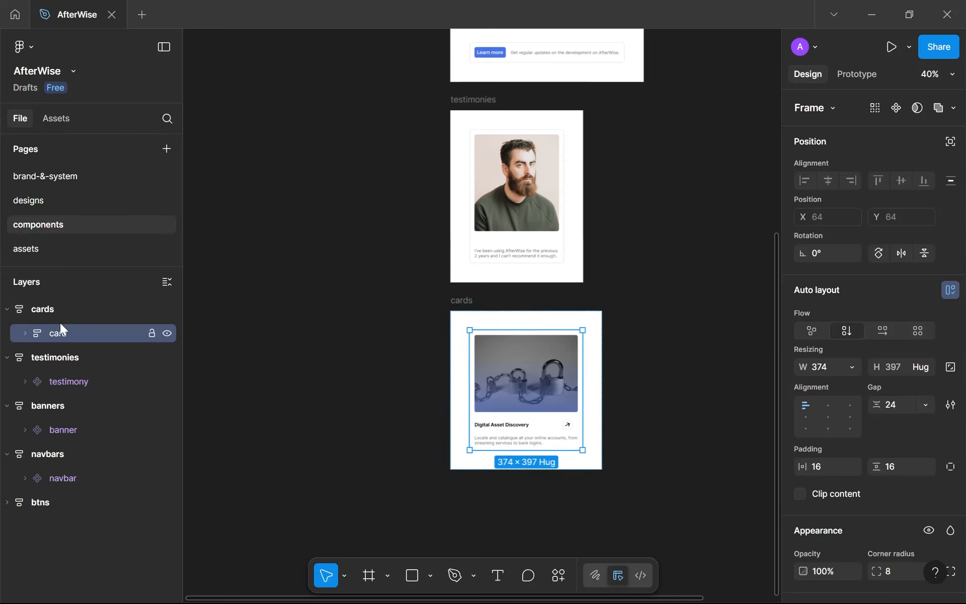
click(896, 114)
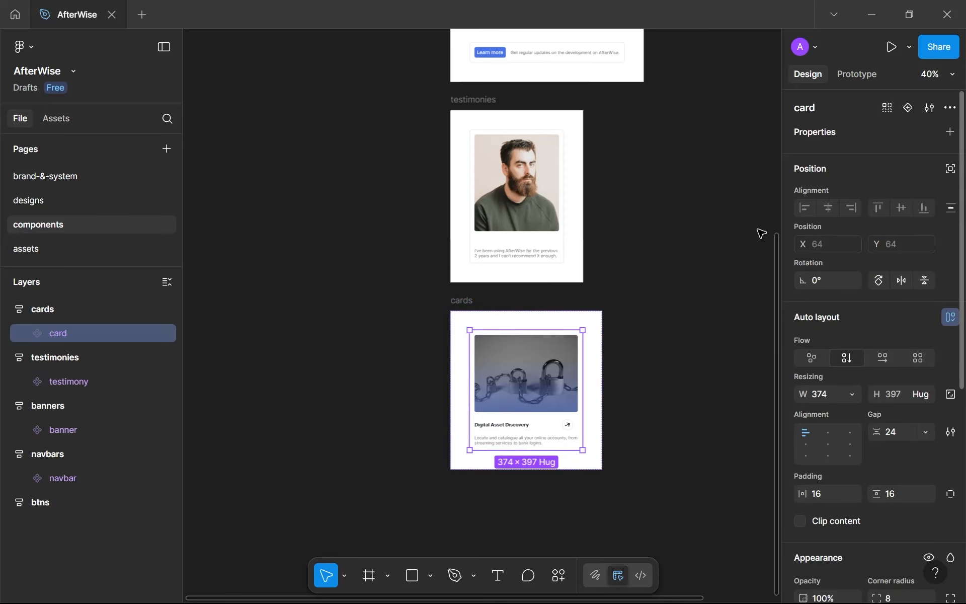
- On the designs page, replace the feature frame with the card component and duplicate it twice to form a row
click(85, 203)
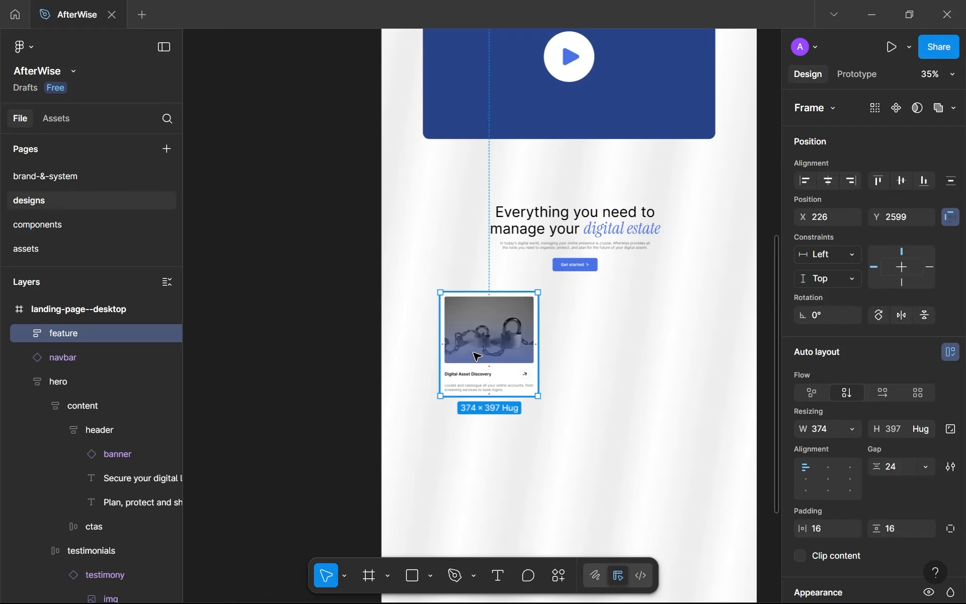
key(ctrl+shift+r)
scroll(473, 352, up, 3)
drag(474, 352, 501, 332)
scroll(437, 333, down, 3)
key(ctrl+d)
key(ctrl+d)
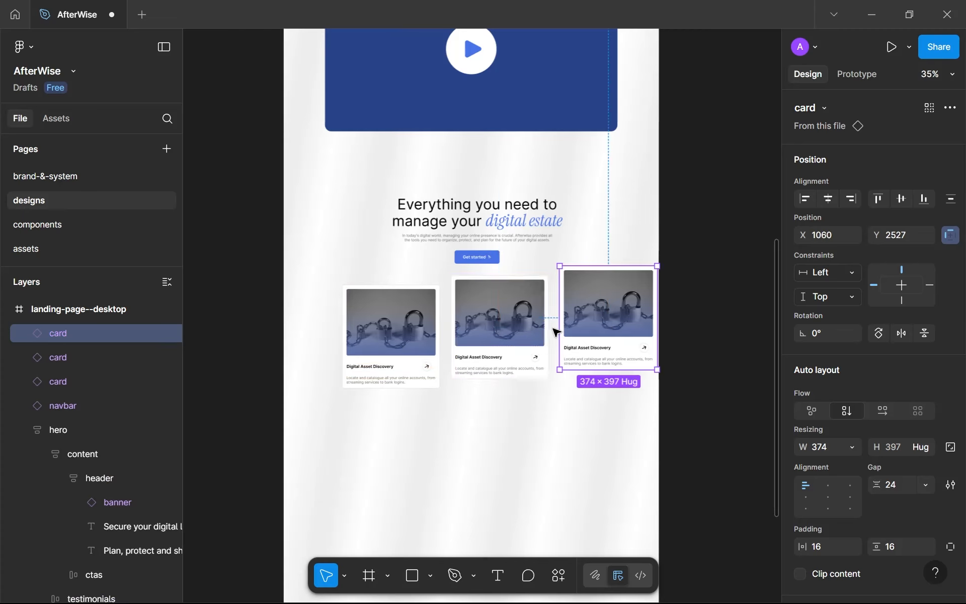
- Wrap the three cards in a horizontal auto layout with a gap of 24, aligned left, and move the row farther below the Get started button
shift+click(540, 330)
shift+click(367, 334)
key(shift+a)
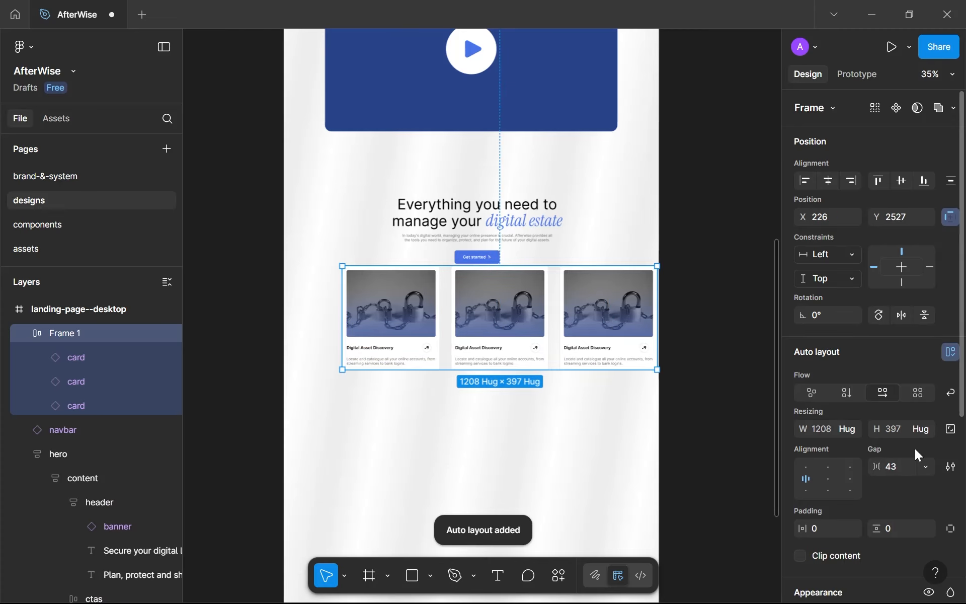
click(906, 470)
click(805, 476)
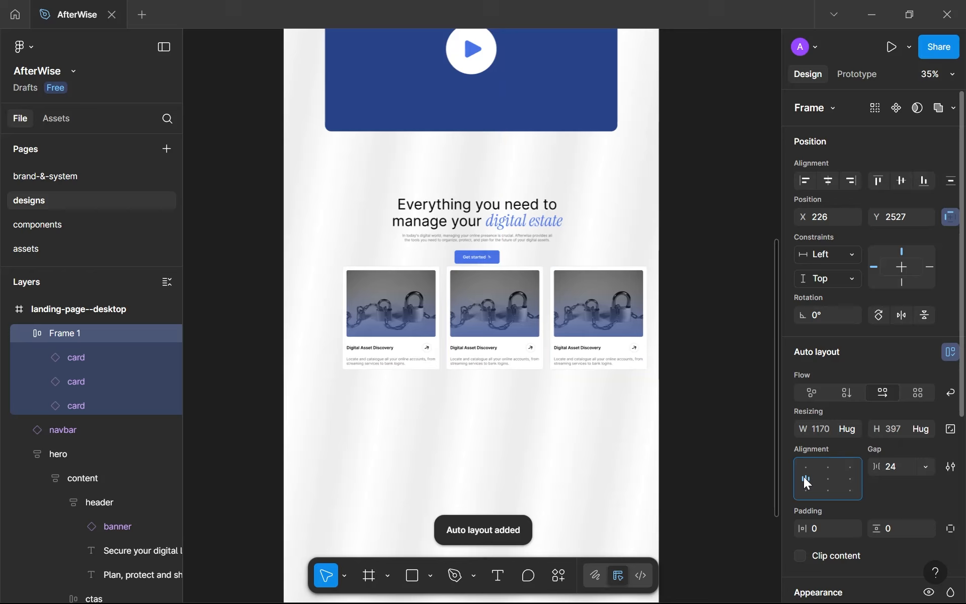
drag(508, 327, 492, 352)
scroll(491, 352, up, 5)
- Change the middle card's title to "Estate Planning Tools"
click(435, 393)
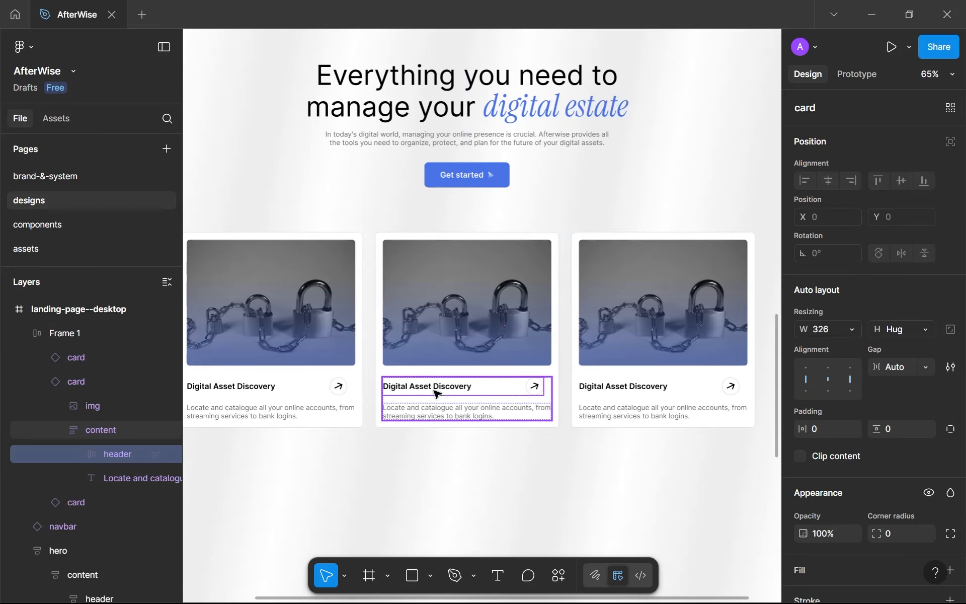
double_click(436, 393)
text(Estate)
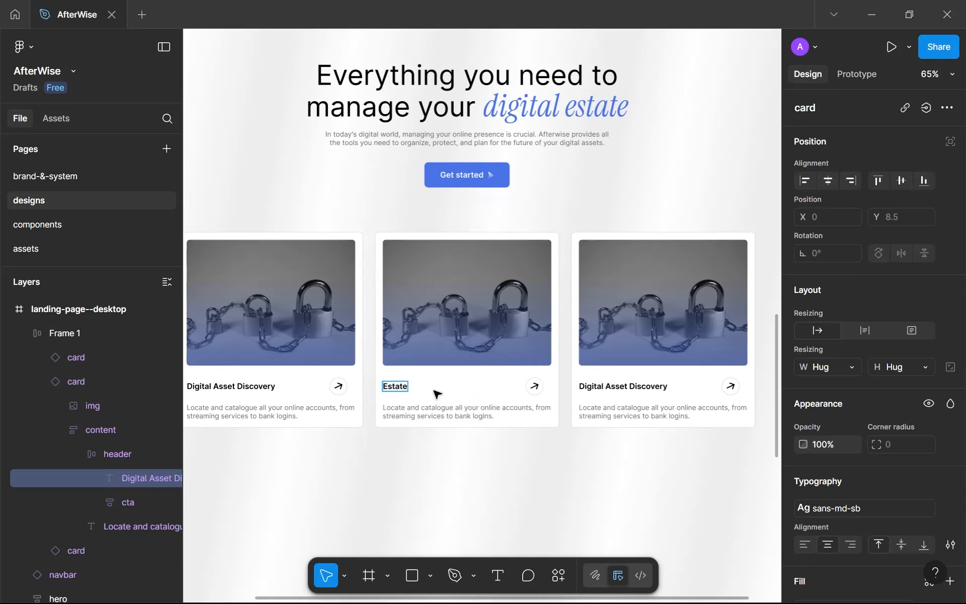
text( Planning T)
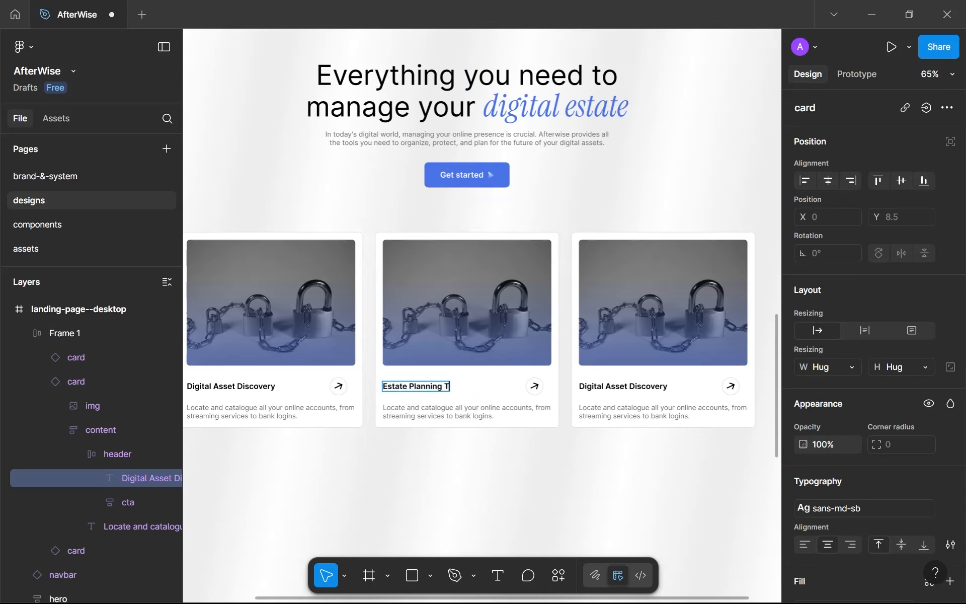
text(ools)
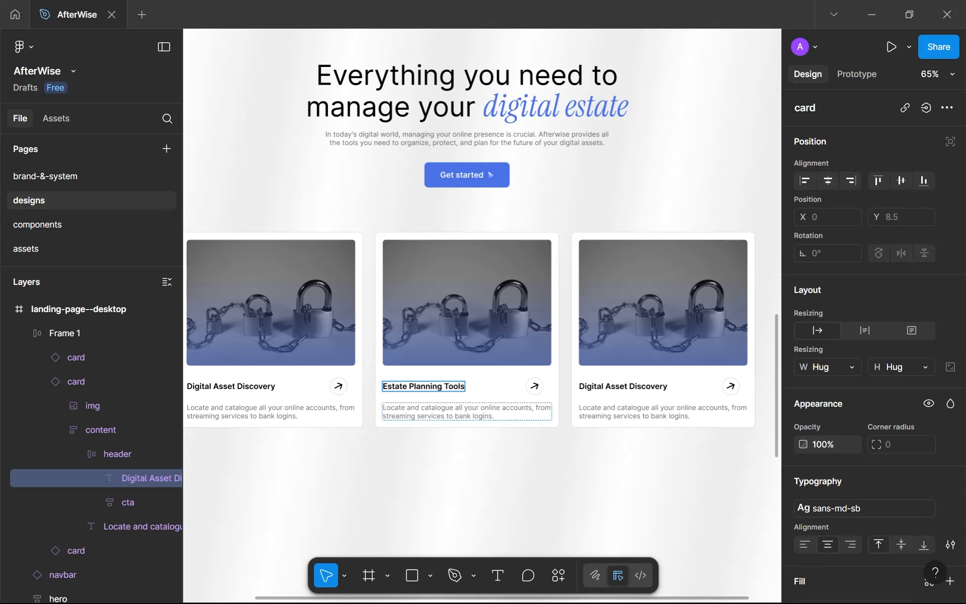
- Change the middle card's description to "Set up clear instructions for how your digital estate should be handled in the future."
double_click(443, 412)
text(Set up clear instructions for how your digital estate should be handled in the future.)
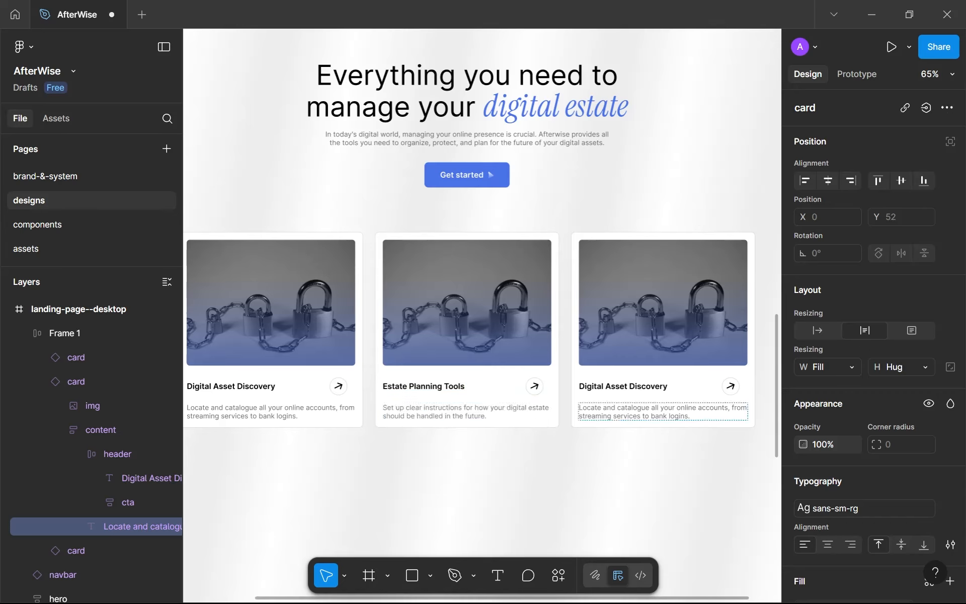
key(Escape)
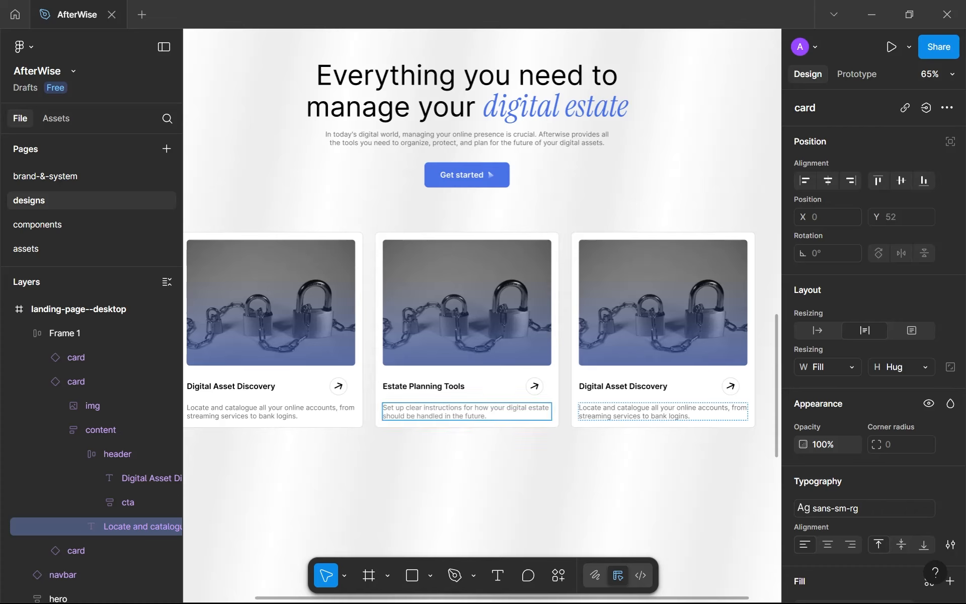
- Change the third card's description to "Provide your loved ones with an overview of your wishes, key information, and how to access vital accounts."
triple_click(633, 409)
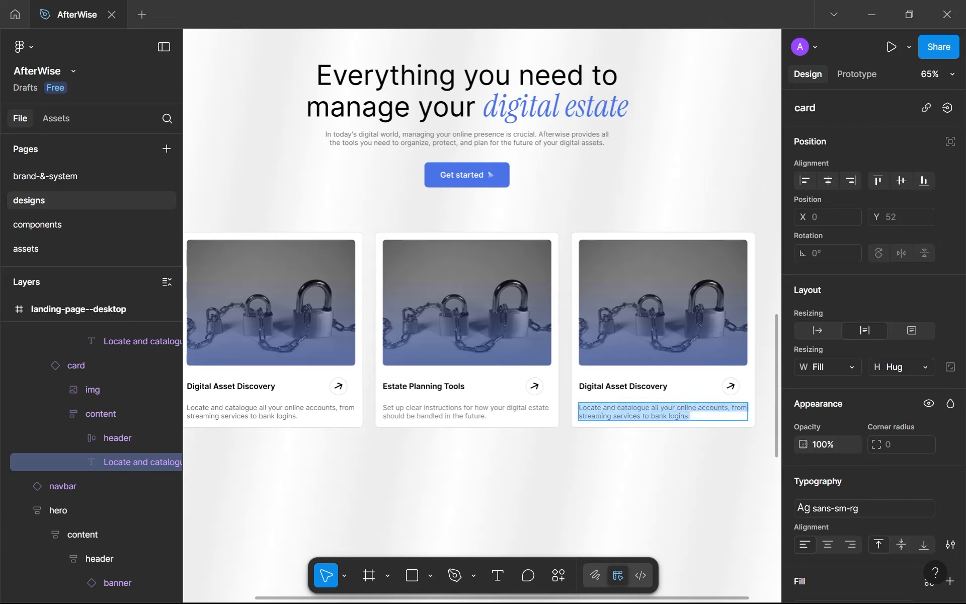
text(Provide your loved ones with an overview of your wishes, key information, and how to access vital accounts.)
- Change the third card's title to "Family Guide" and check the row of three cards
double_click(617, 386)
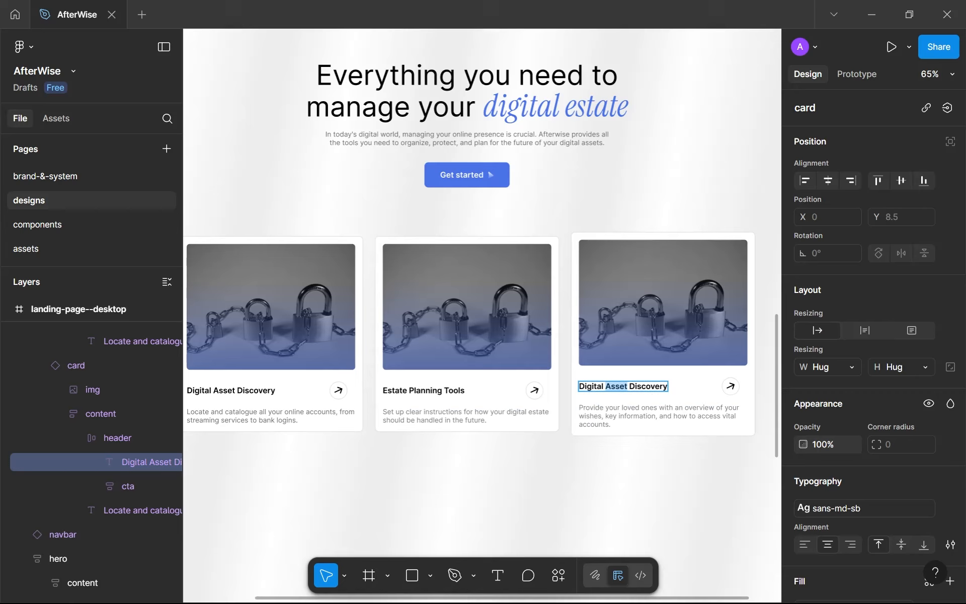
triple_click(623, 388)
text(Fa)
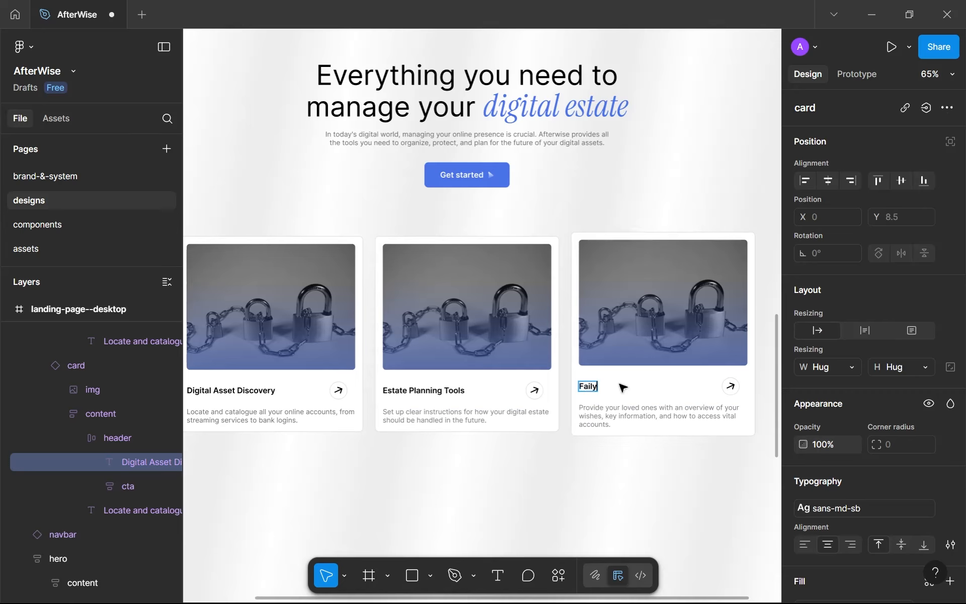
text(ily)
key(ctrl+BackSpace)
text(Family Guide)
key(Escape)
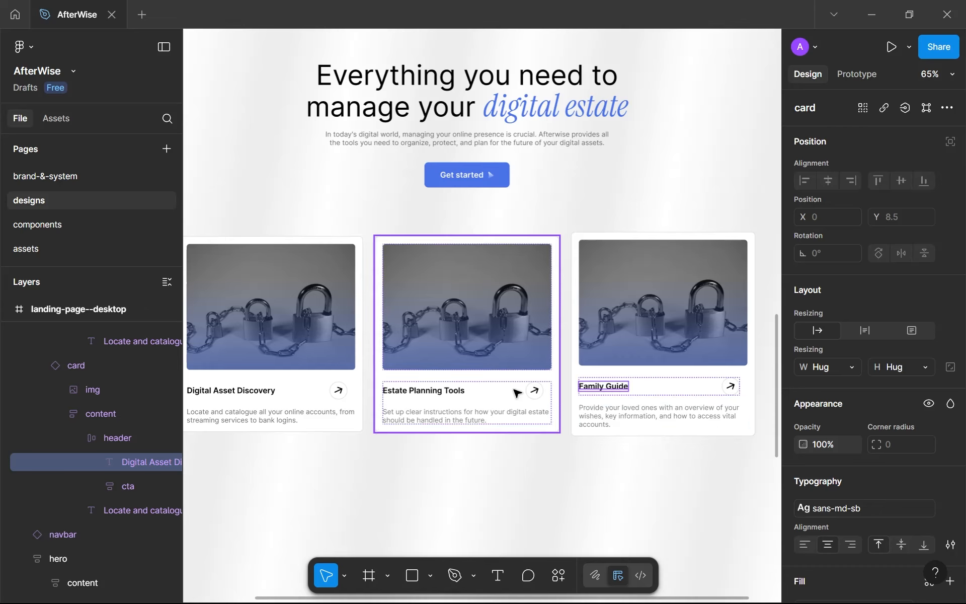
scroll(521, 410, up, 5)
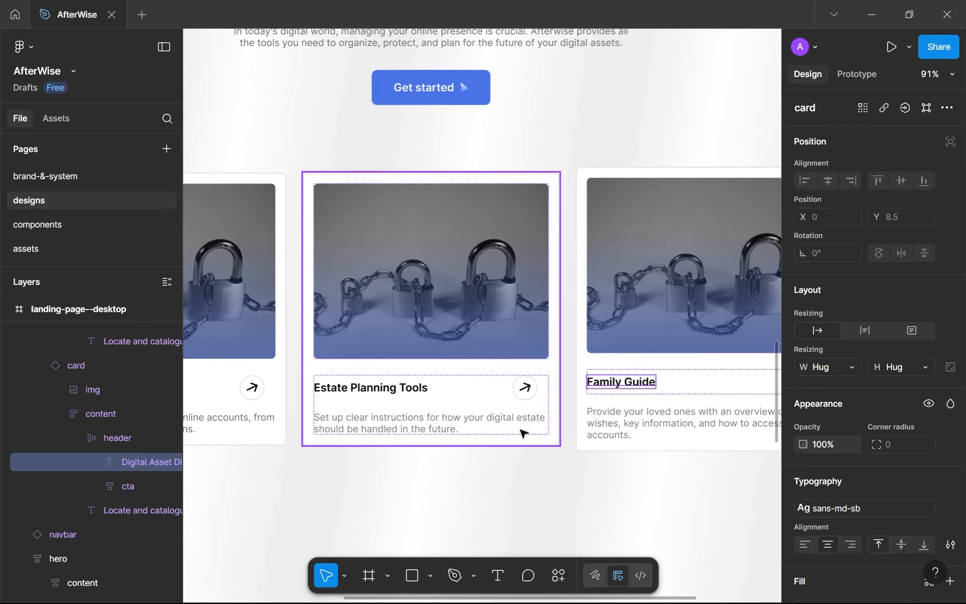
scroll(558, 429, down, 4)
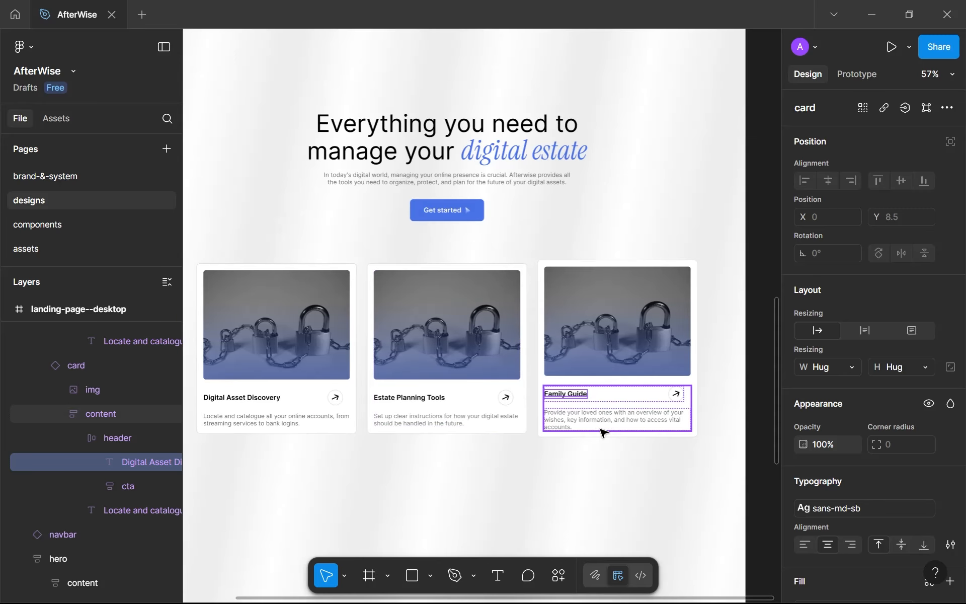
- Set the height resizing of all three feature cards to Fill container and check the row
click(503, 417)
shift+click(276, 367)
shift+click(664, 378)
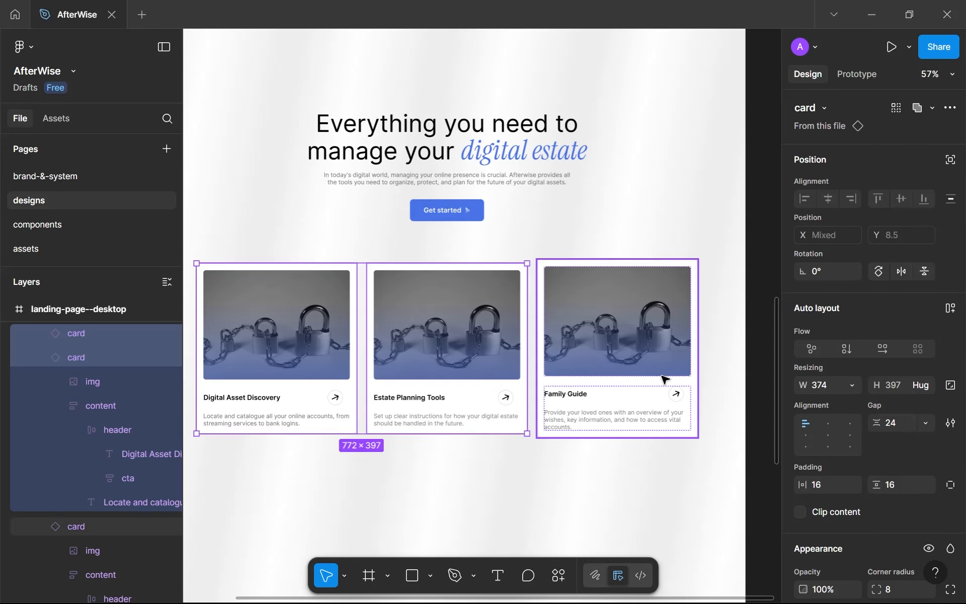
click(927, 389)
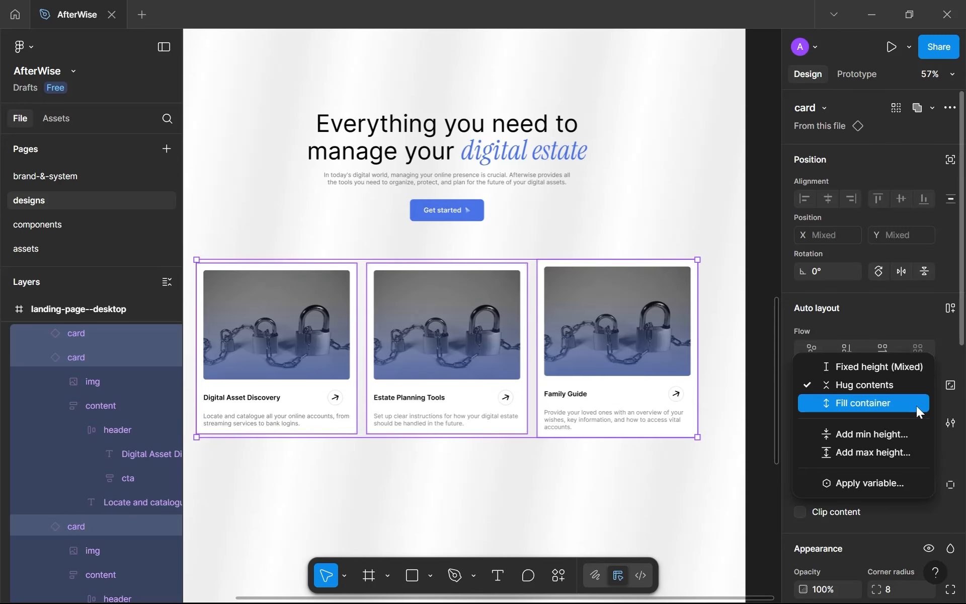
click(915, 406)
click(571, 483)
scroll(571, 483, down, 3)
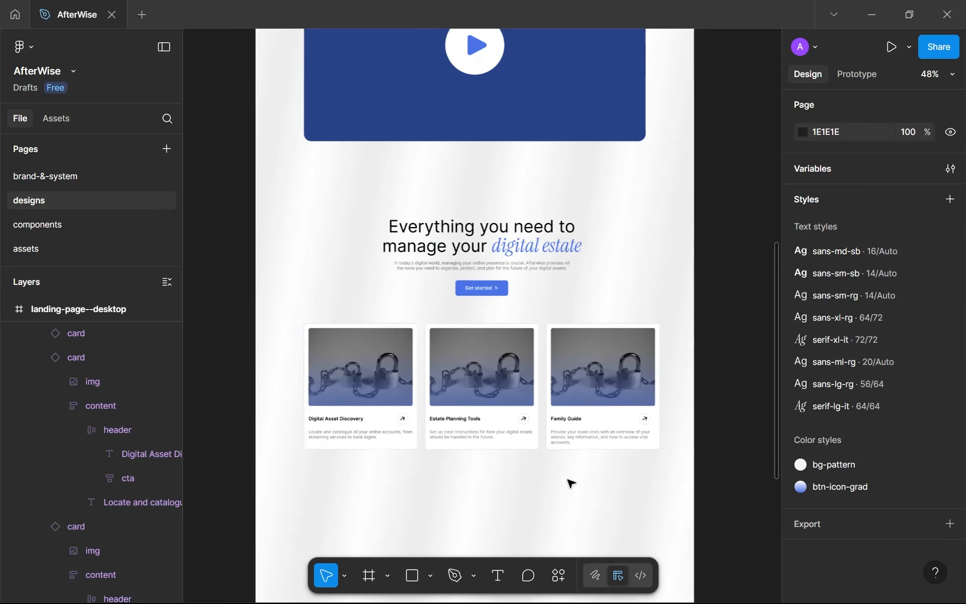
scroll(518, 420, up, 3)
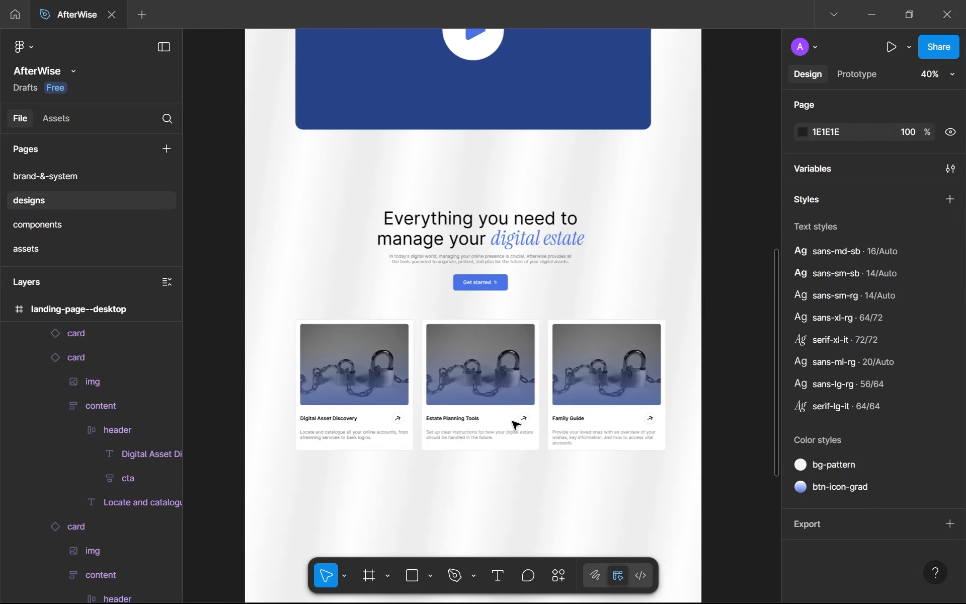
- Rename the auto layout frame holding the three cards as "features"
click(283, 406)
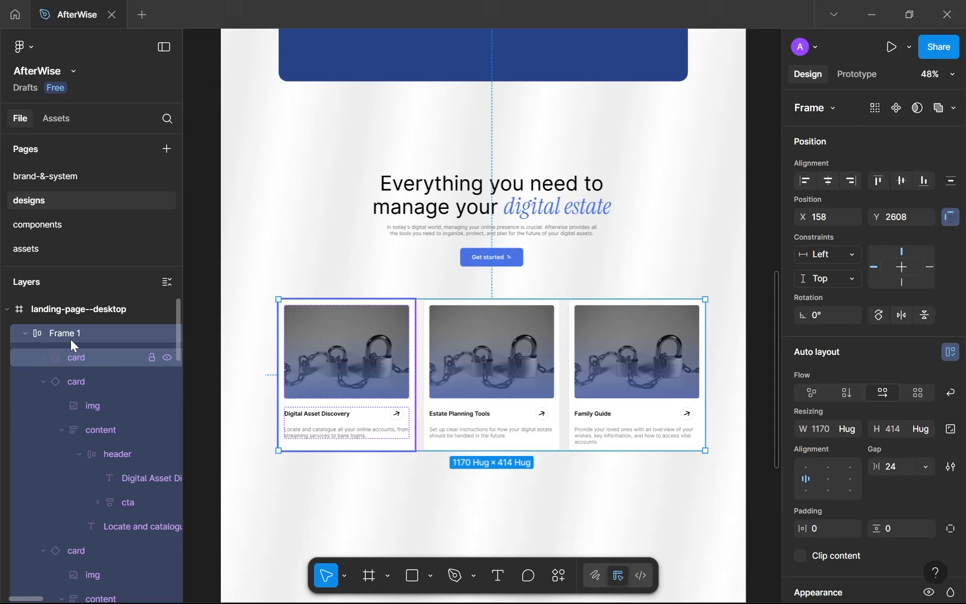
double_click(70, 339)
text(features)
key(Return)
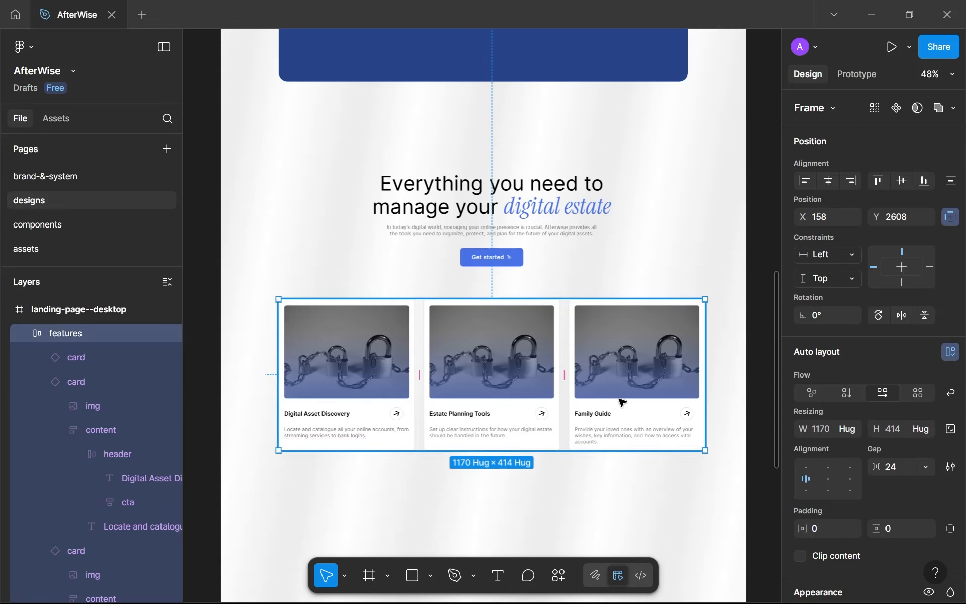
- Open the Unsplash plugin for the Estate Planning Tools card's image and move its window clear of the cards
ctrl+click(487, 366)
right_click(484, 363)
mouse_move(574, 467)
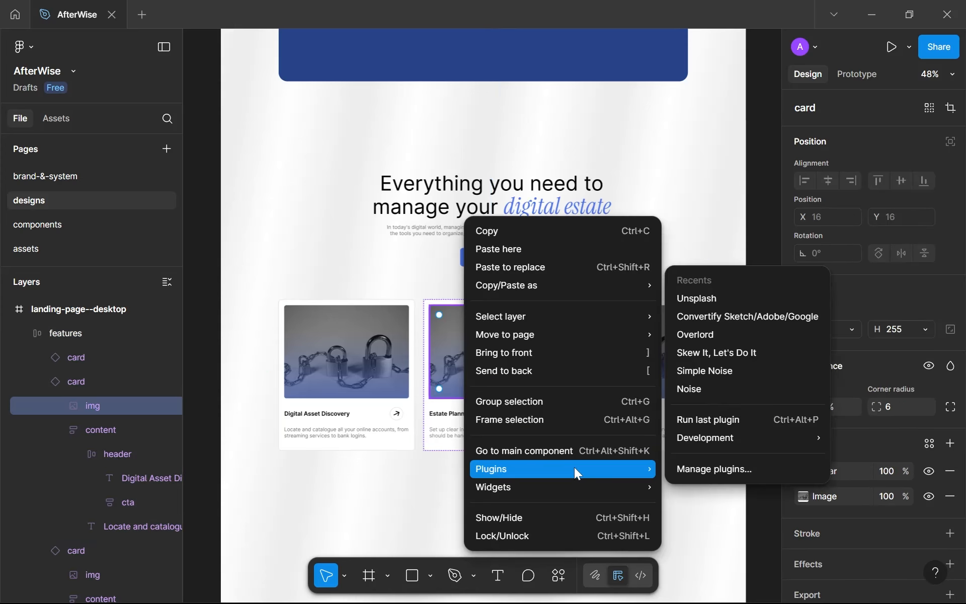
click(725, 308)
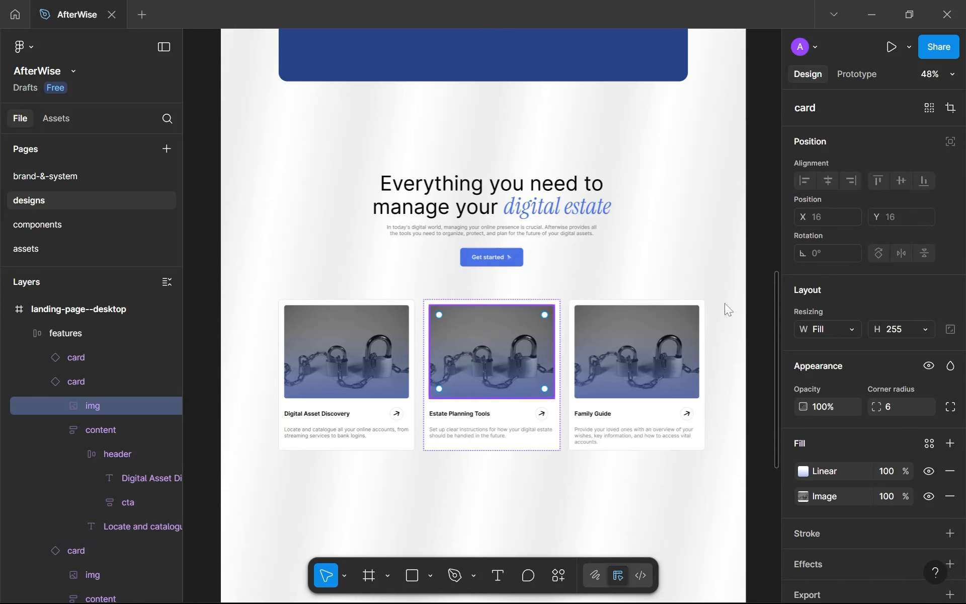
drag(678, 87, 712, 81)
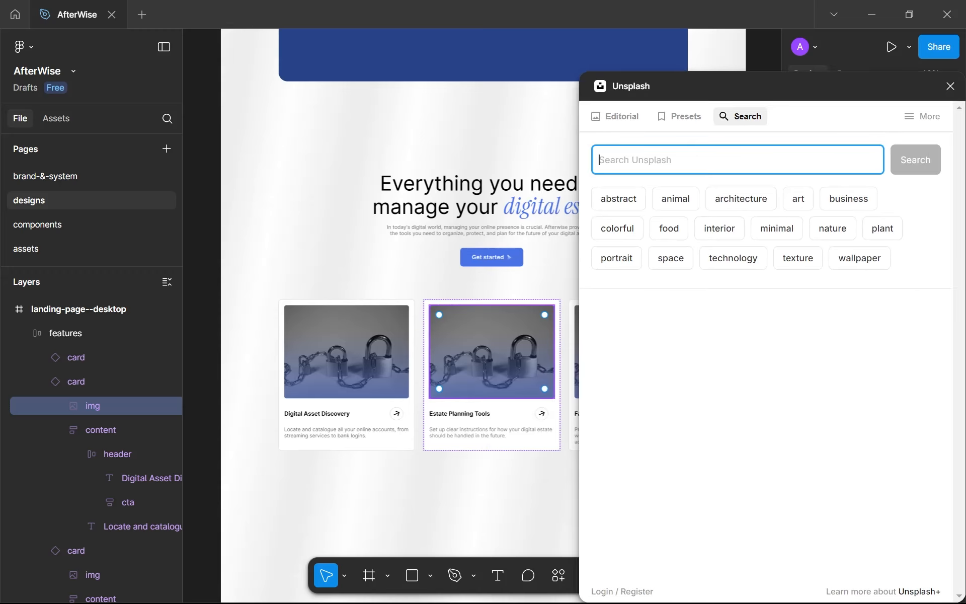
- Search Unsplash for "planning" and fill the middle card's image with the photo of a hand pointing at a planning board
text(plannin)
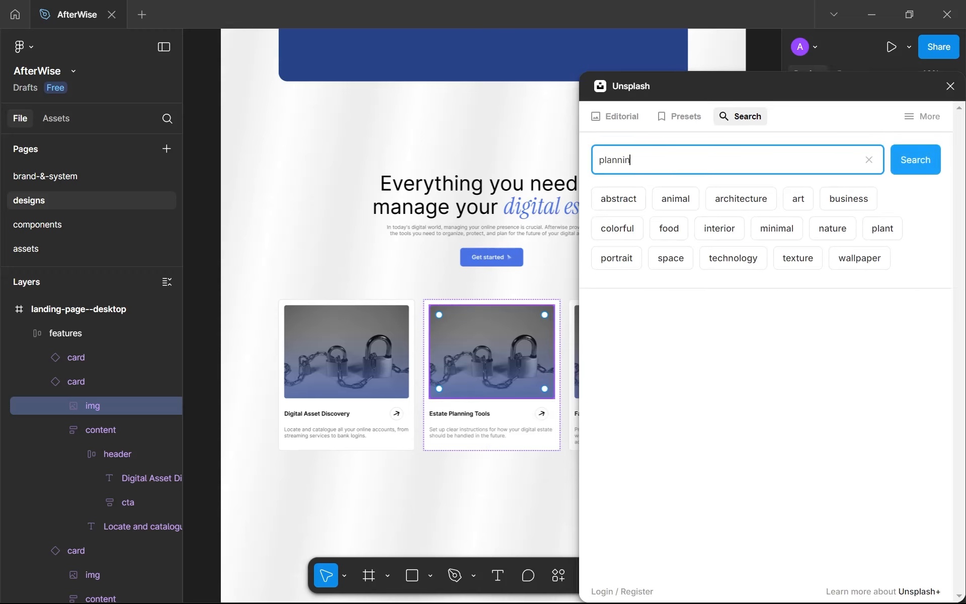
text(g)
key(Return)
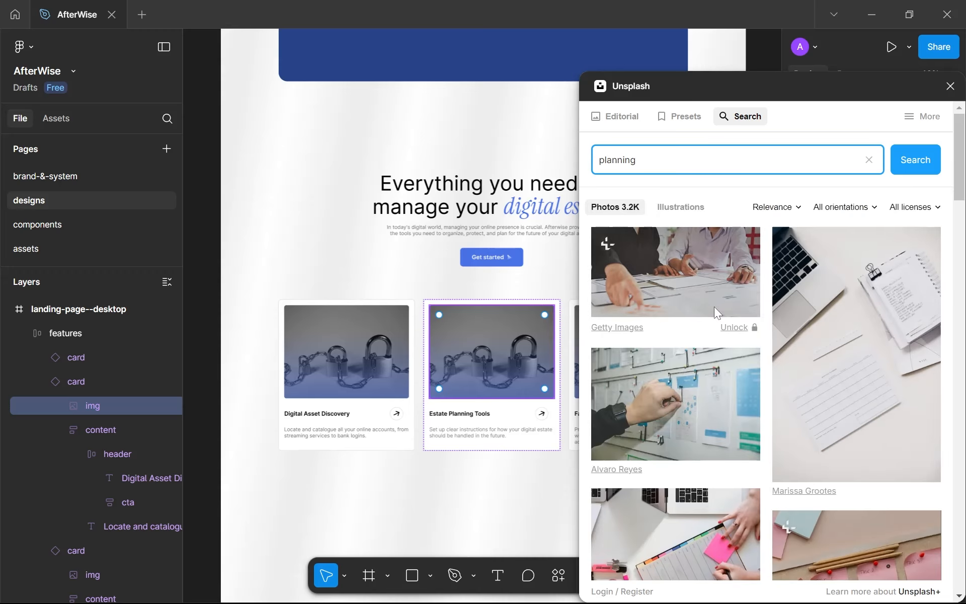
scroll(714, 306, down, 2)
click(691, 325)
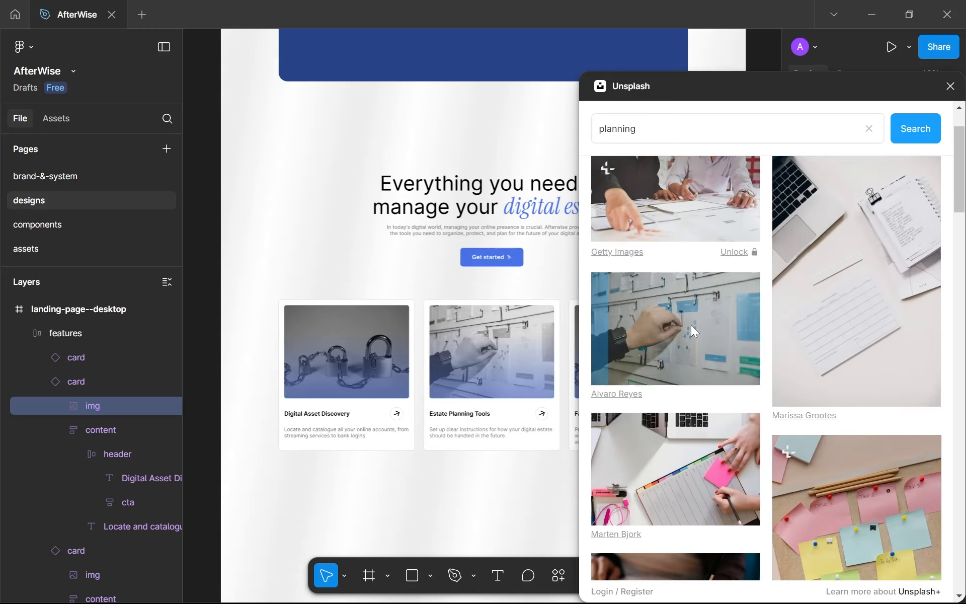
- Select the Family Guide card's image and search Unsplash for "family guide"
drag(488, 292, 315, 288)
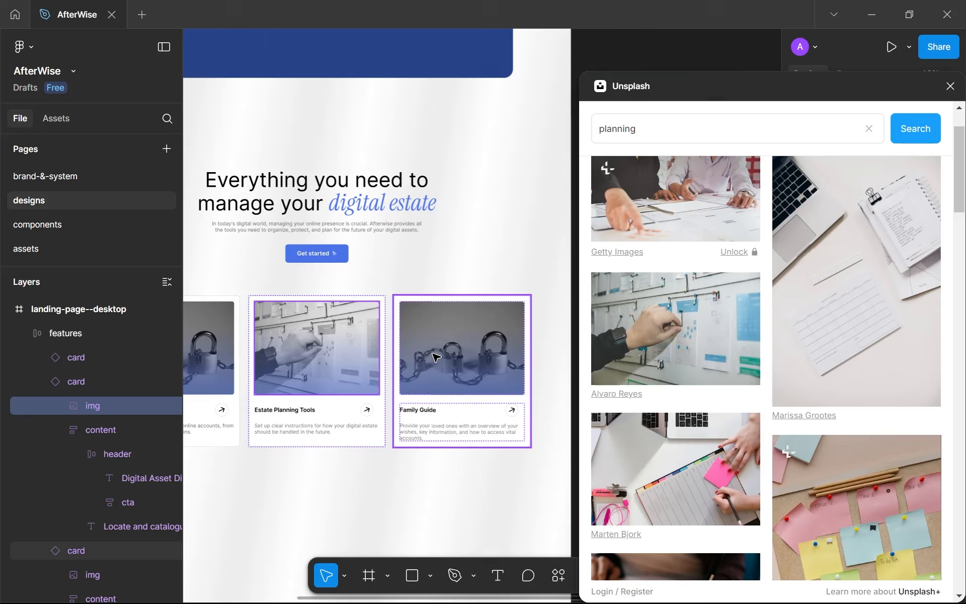
click(462, 347)
click(462, 347)
click(654, 129)
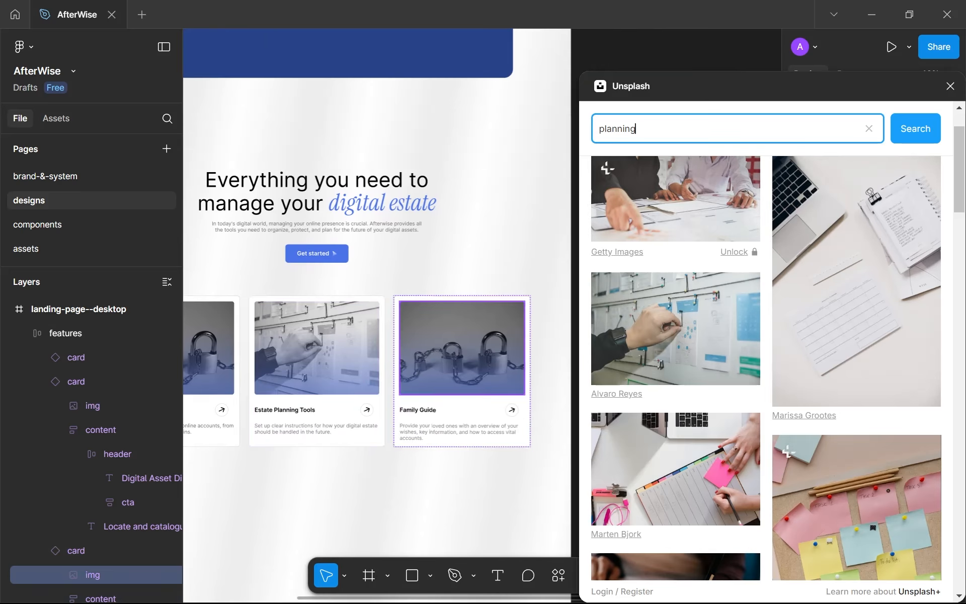
key(ctrl+a)
text(family guide)
key(Return)
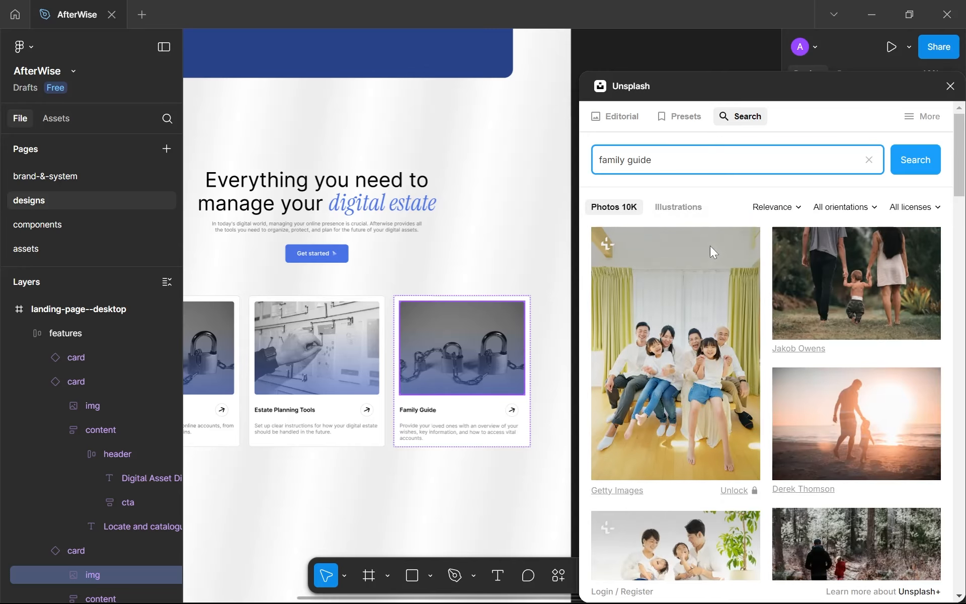
- Browse the "family guide" photos for an image that suits the third card
scroll(727, 294, down, 5)
scroll(770, 352, down, 15)
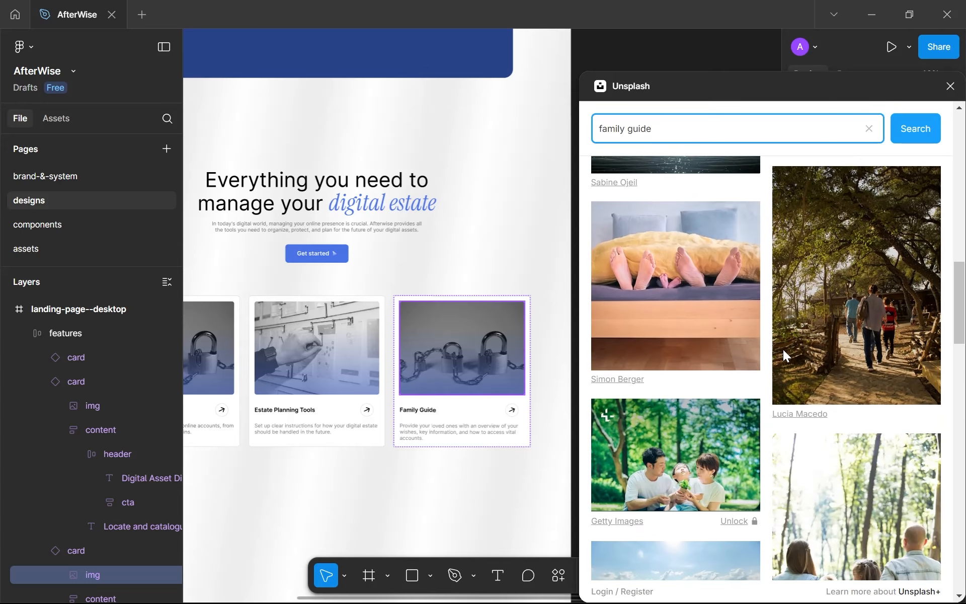
scroll(777, 357, down, 15)
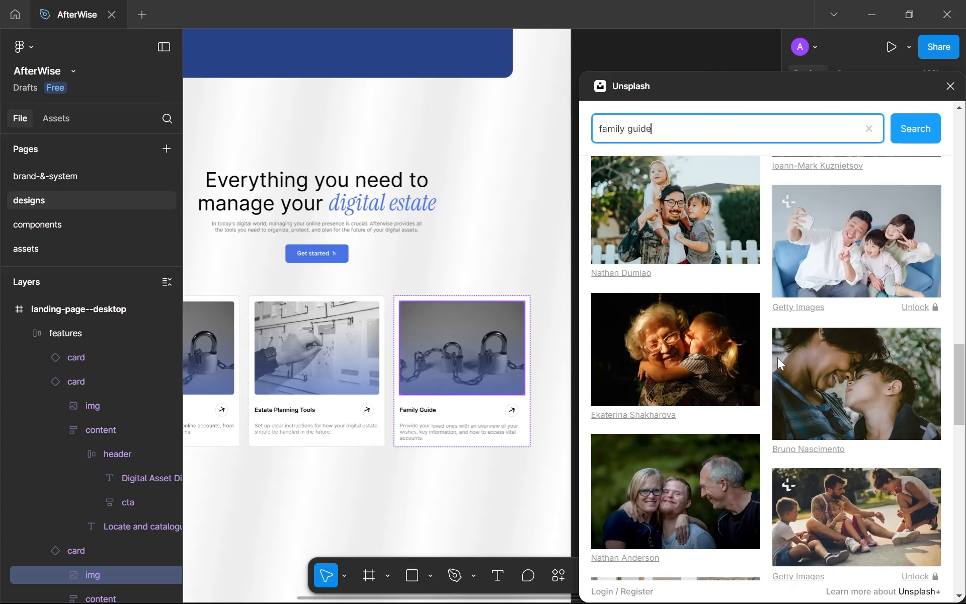
scroll(778, 357, down, 15)
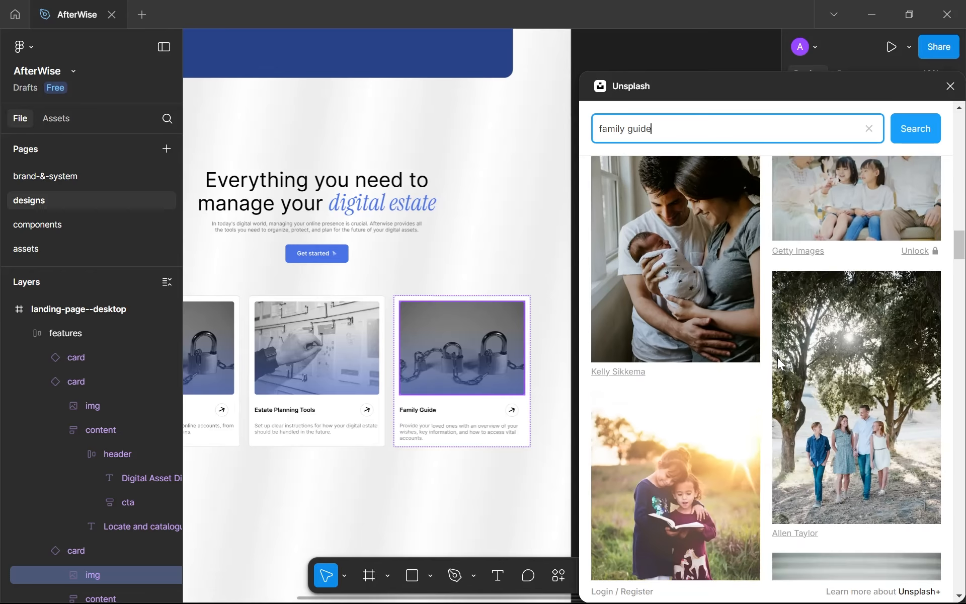
scroll(778, 358, down, 15)
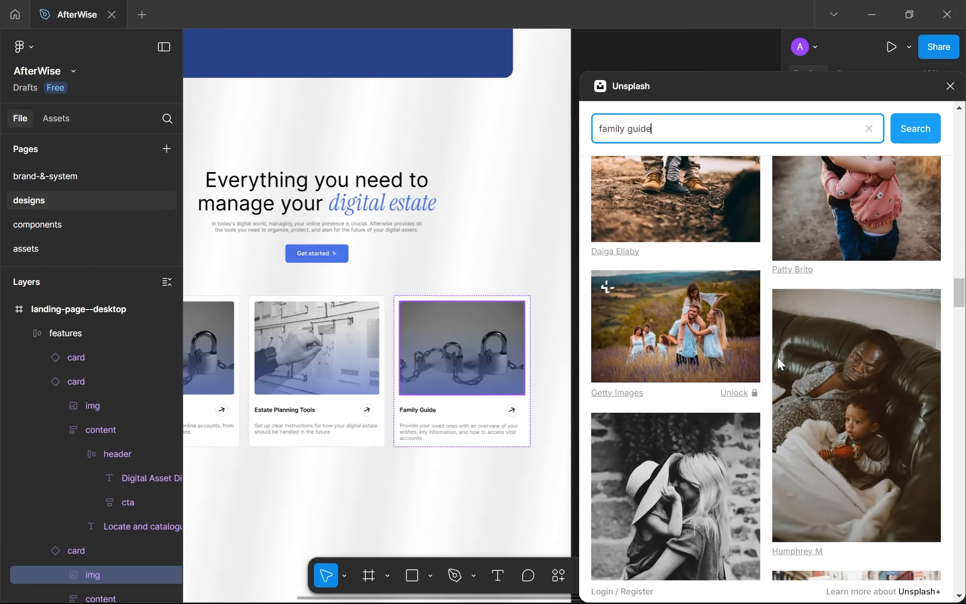
scroll(736, 306, down, 10)
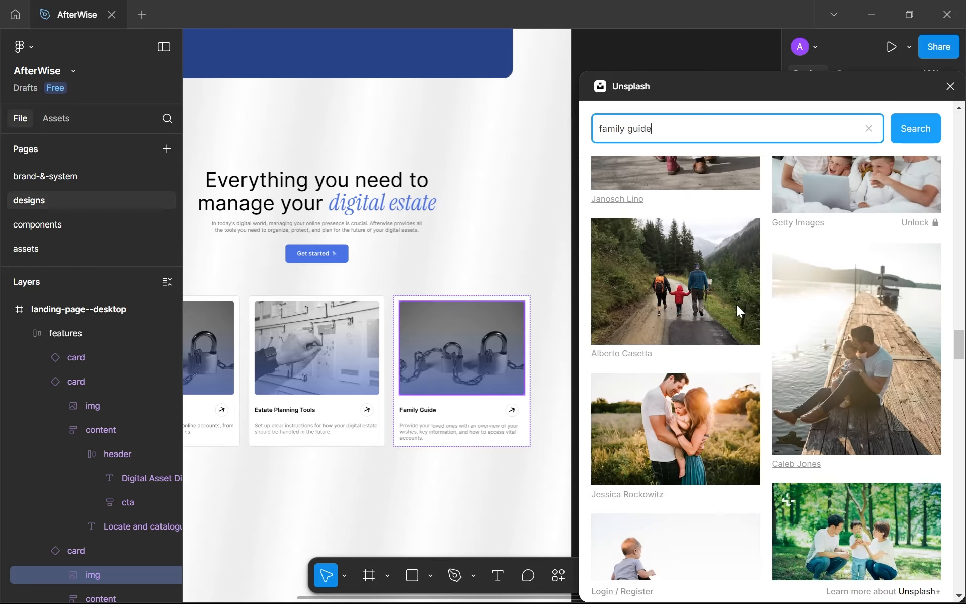
scroll(737, 308, down, 10)
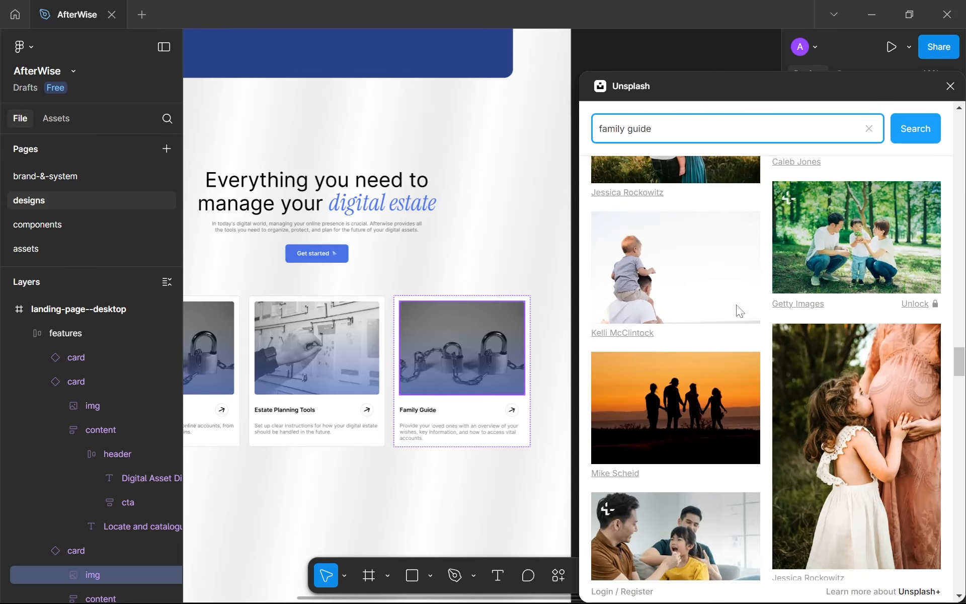
- Search Unsplash for "family saftey" instead
key(ctrl+BackSpace)
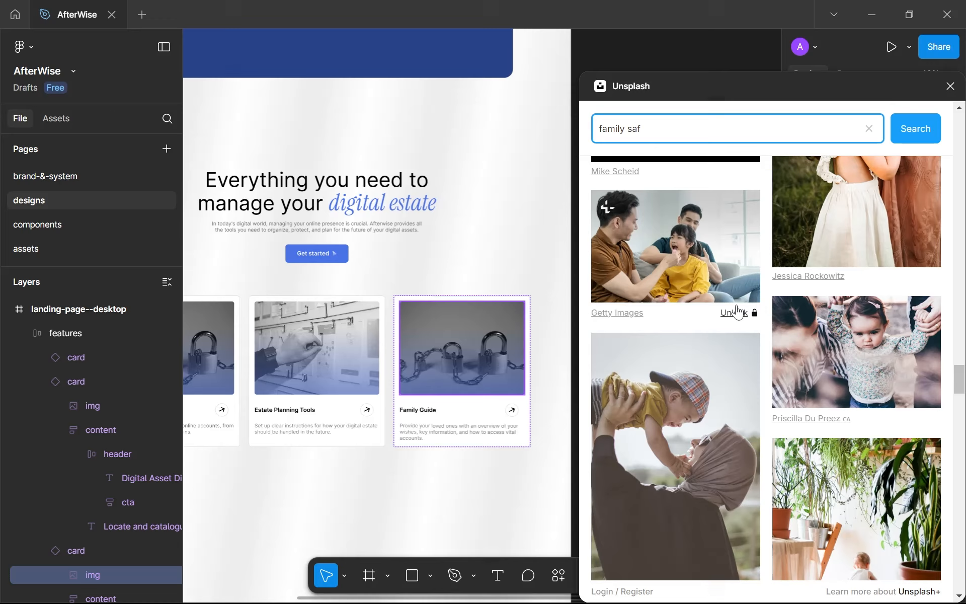
text(saftey)
key(Return)
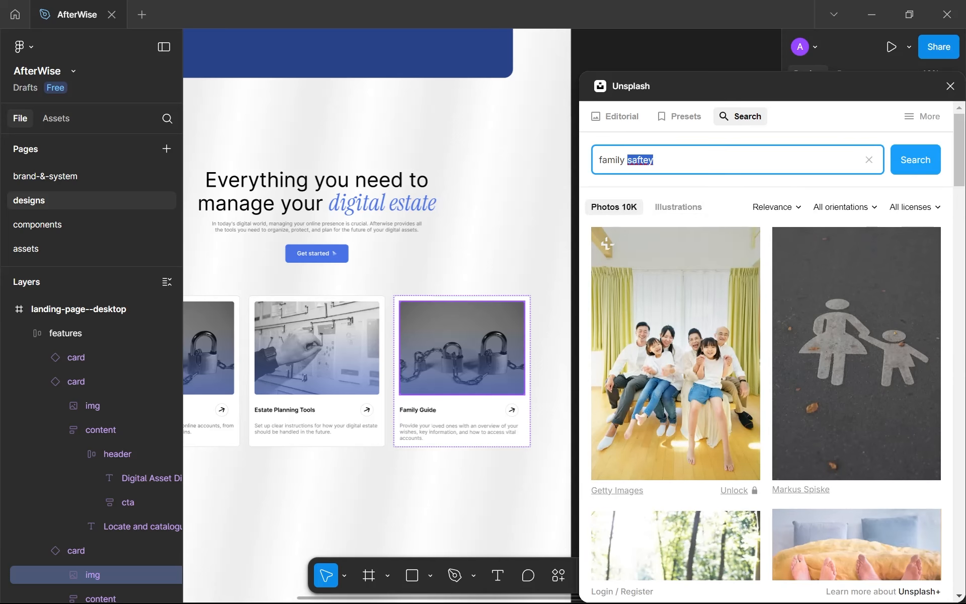
- Search Unsplash for "family plannig" and fill the Family Guide card's image with the photo of a family taking a selfie on a blue sofa
key(BackSpace)
text(ng)
key(Return)
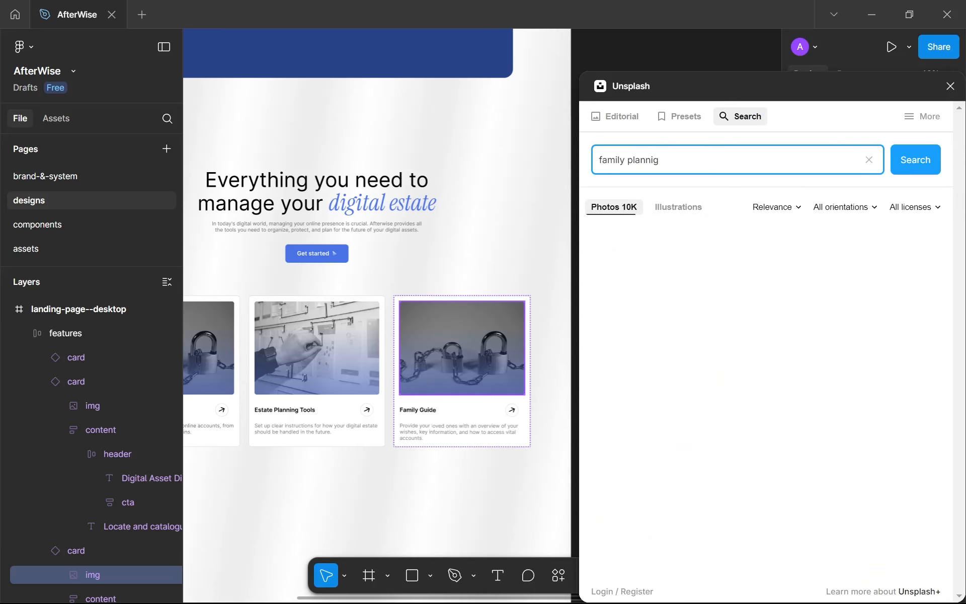
scroll(686, 283, down, 7)
scroll(686, 283, down, 10)
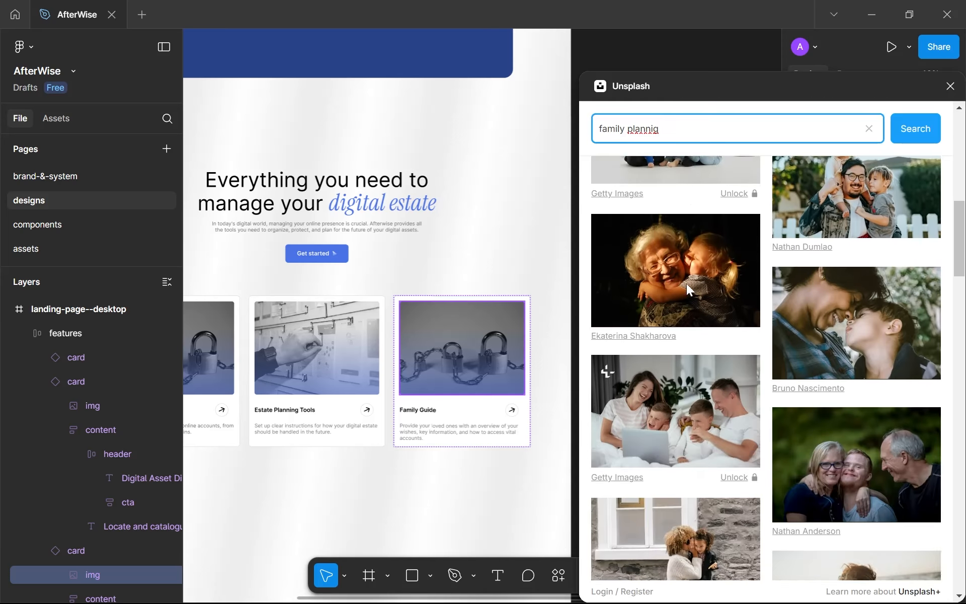
scroll(686, 283, down, 10)
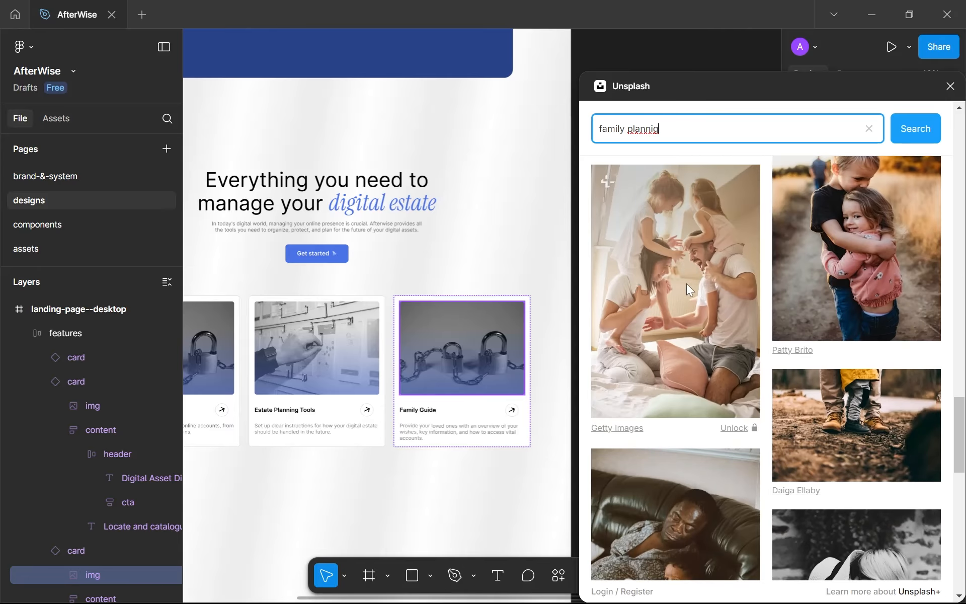
scroll(688, 288, down, 10)
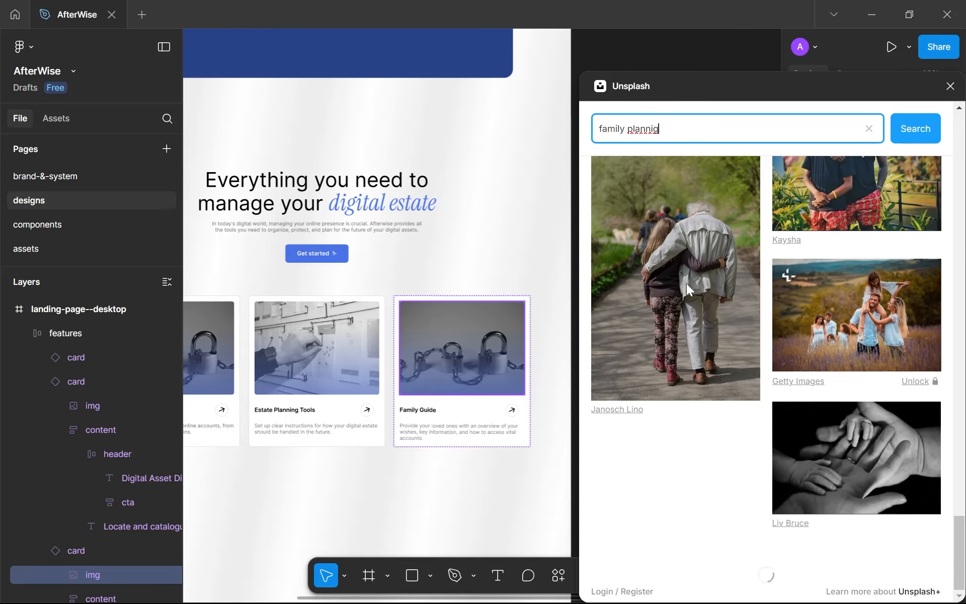
scroll(687, 389, down, 10)
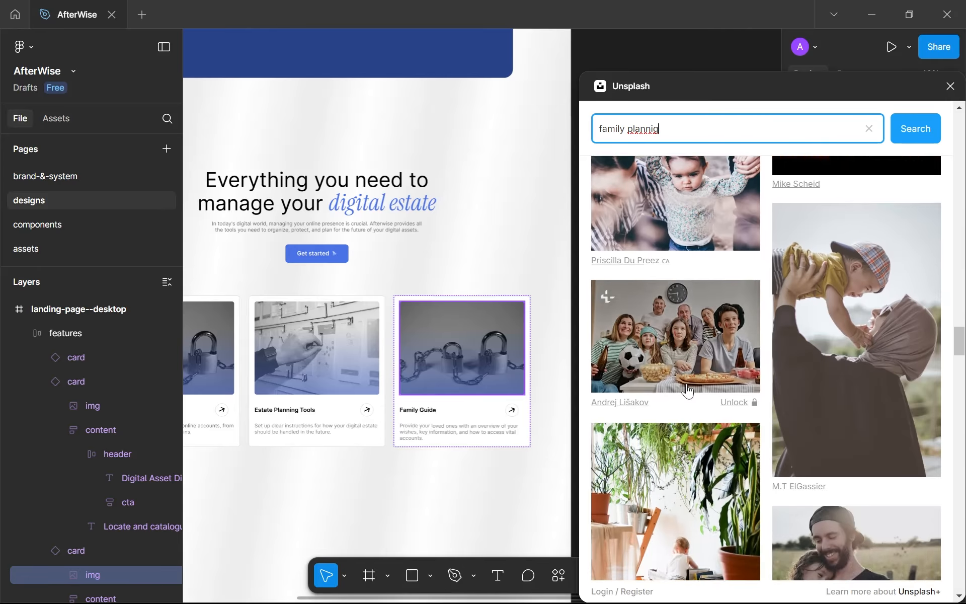
scroll(686, 385, down, 10)
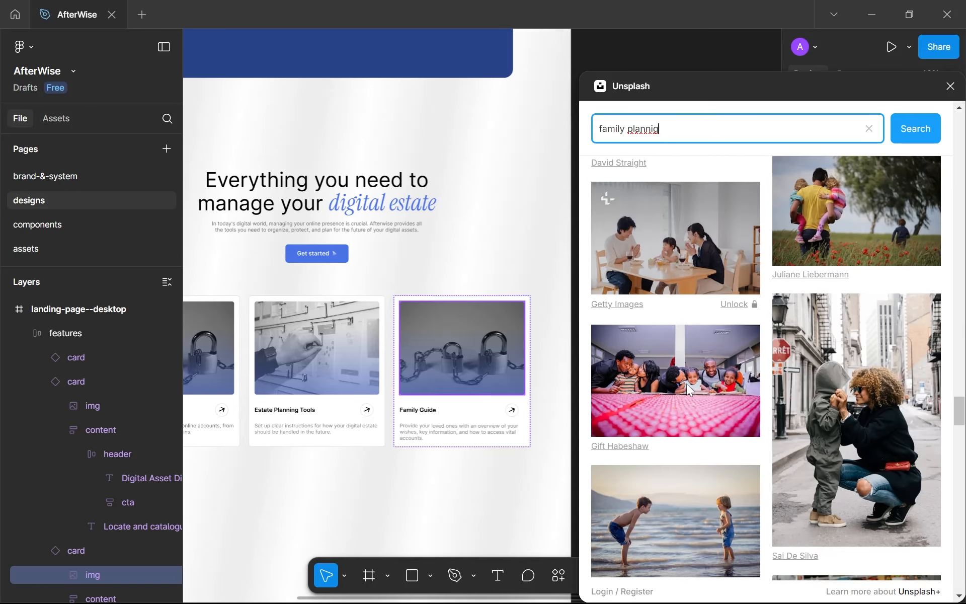
scroll(687, 383, down, 10)
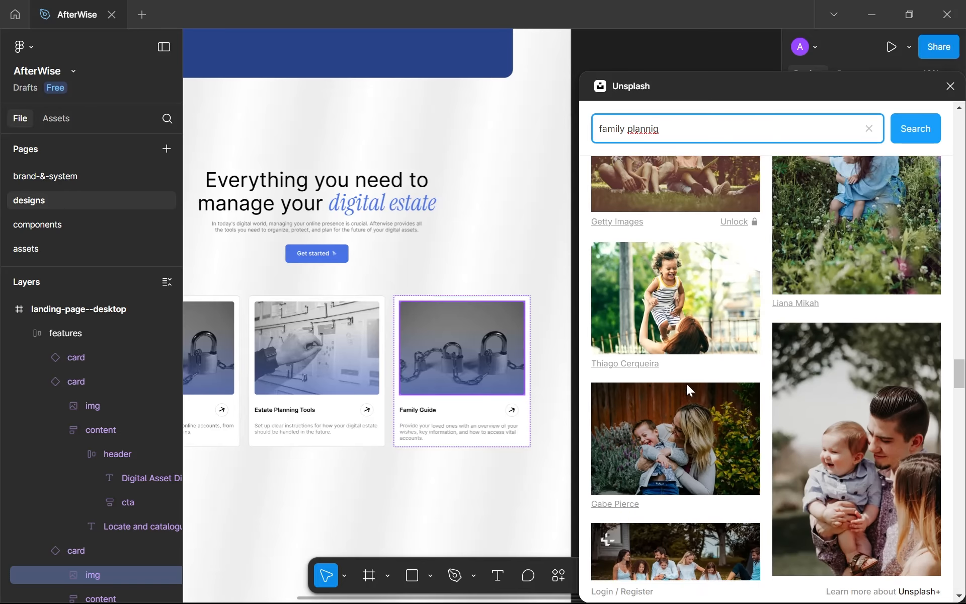
scroll(686, 384, down, 10)
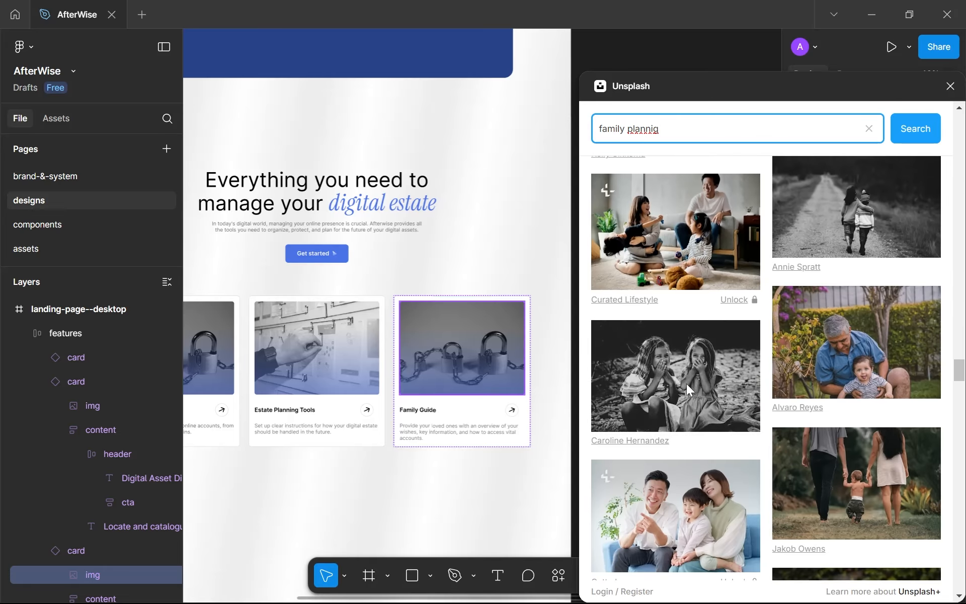
scroll(687, 385, down, 10)
scroll(686, 383, down, 10)
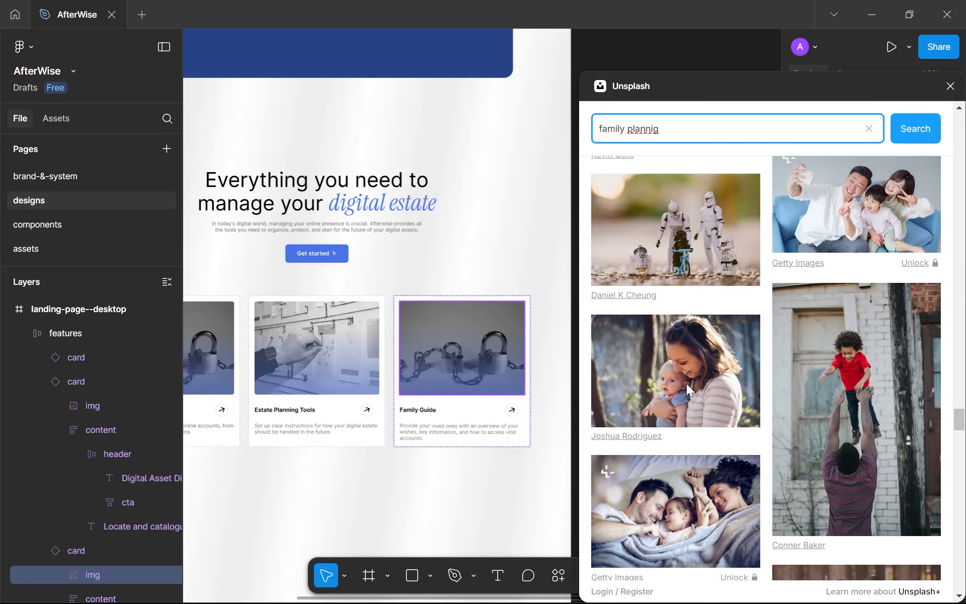
scroll(686, 383, down, 10)
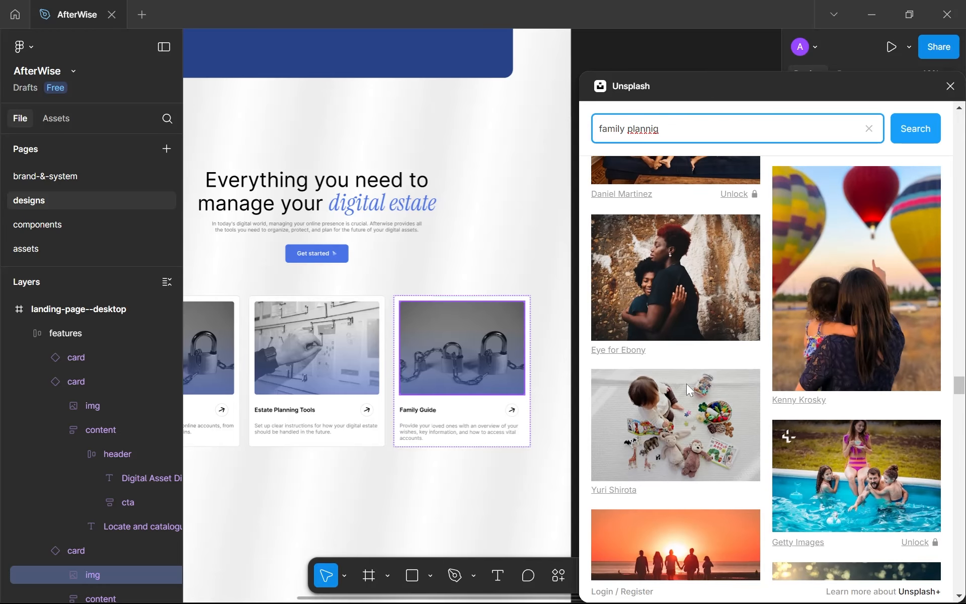
scroll(686, 383, up, 5)
scroll(908, 304, up, 10)
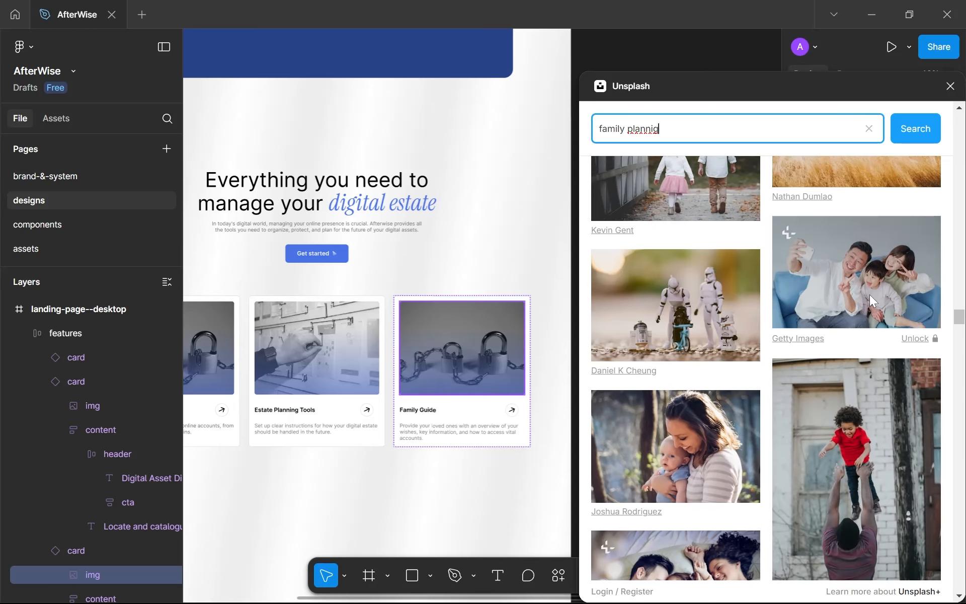
click(862, 298)
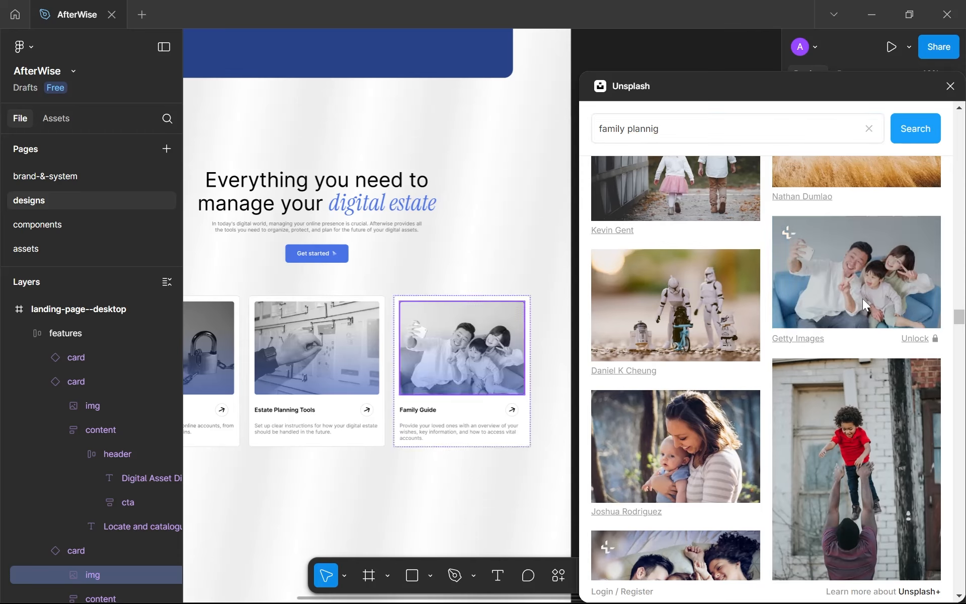
- Close the Unsplash plugin and deselect the Family Guide card's image
click(950, 86)
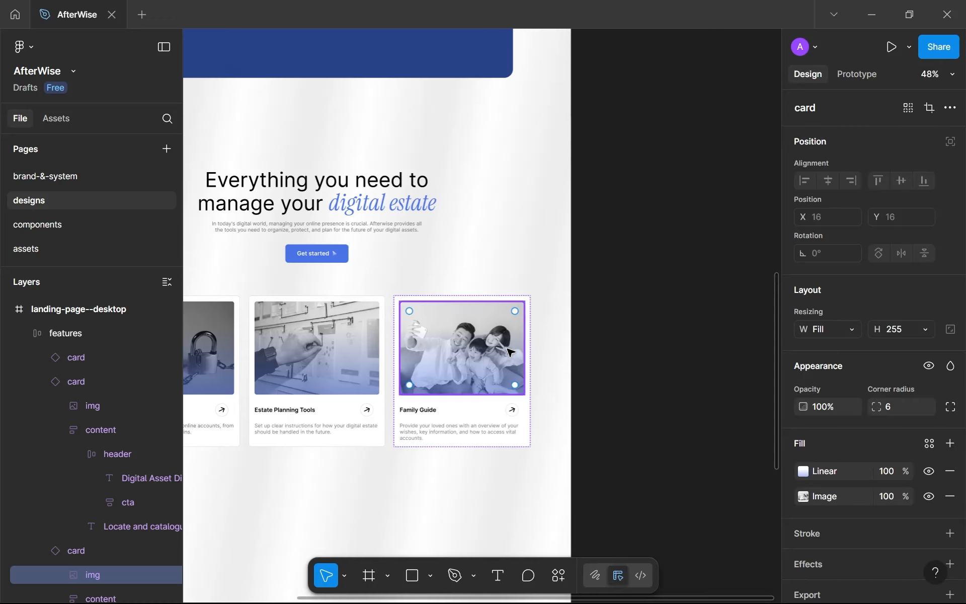
key(ctrl+v)
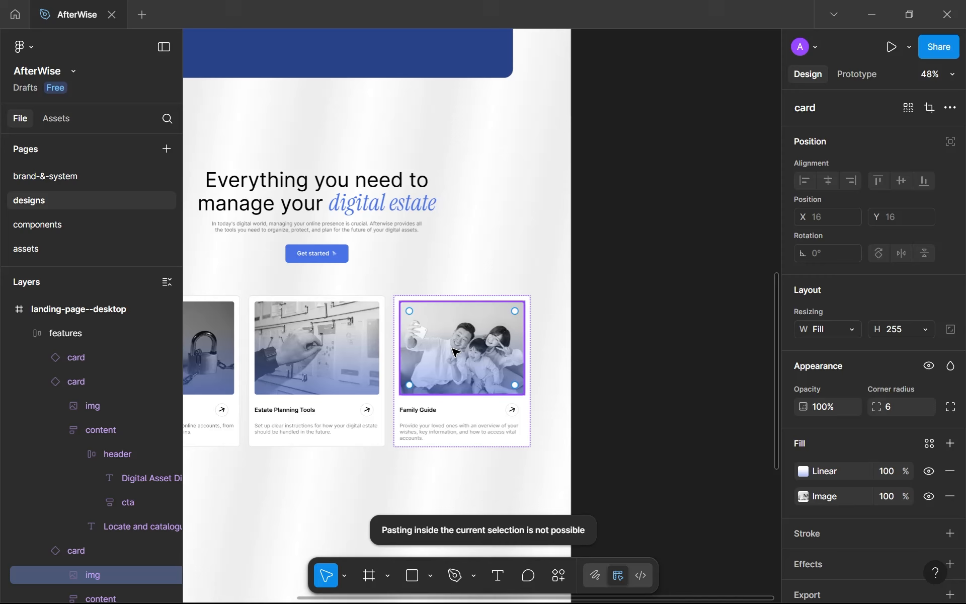
scroll(506, 357, up, 2)
drag(506, 357, 604, 284)
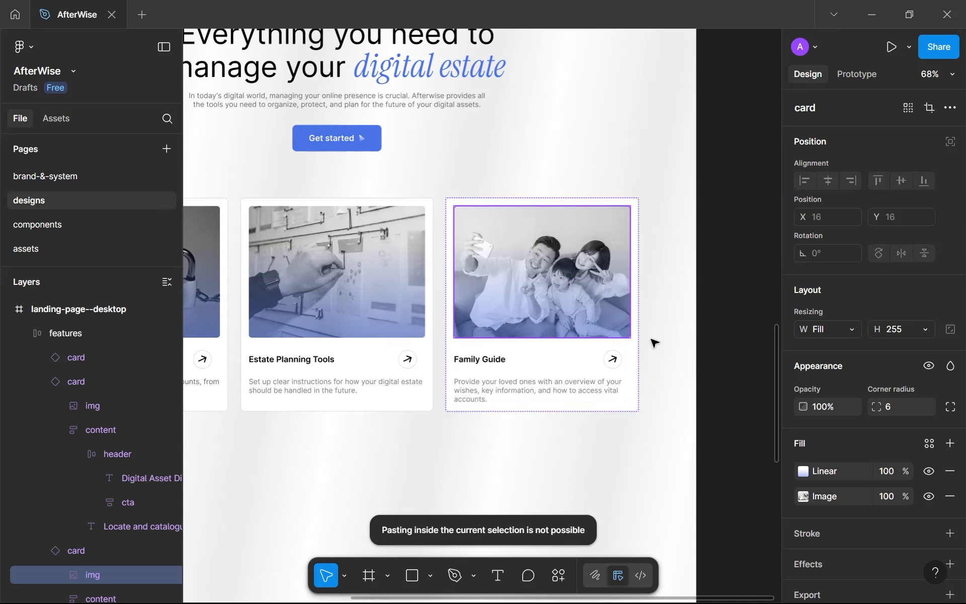
click(654, 362)
- Examine the three feature cards up close and within the page, checking their photos, titles and descriptions
scroll(656, 363, down, 1)
scroll(656, 363, down, 3)
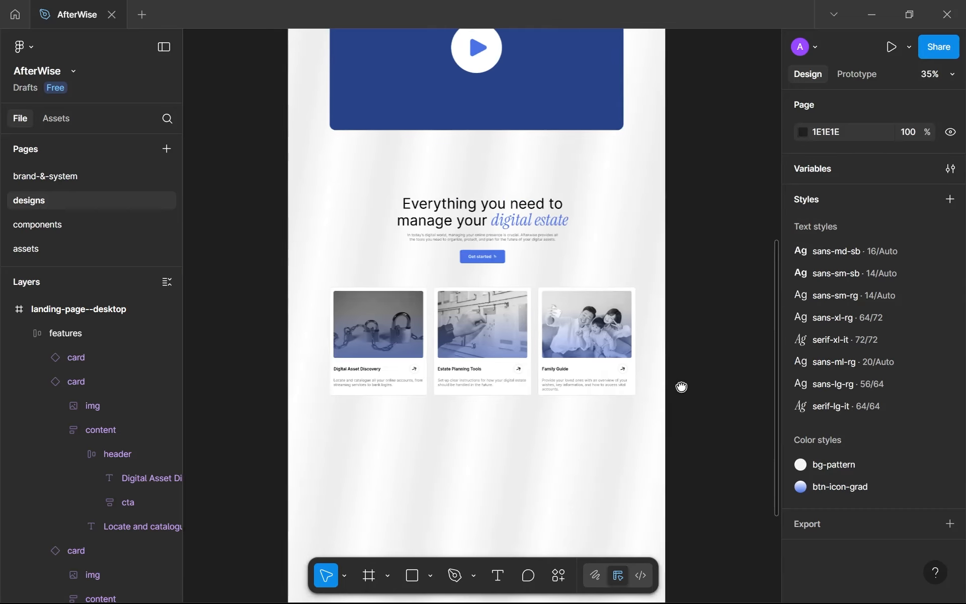
drag(681, 388, 784, 381)
scroll(599, 376, up, 5)
drag(599, 372, 533, 356)
scroll(526, 342, down, 3)
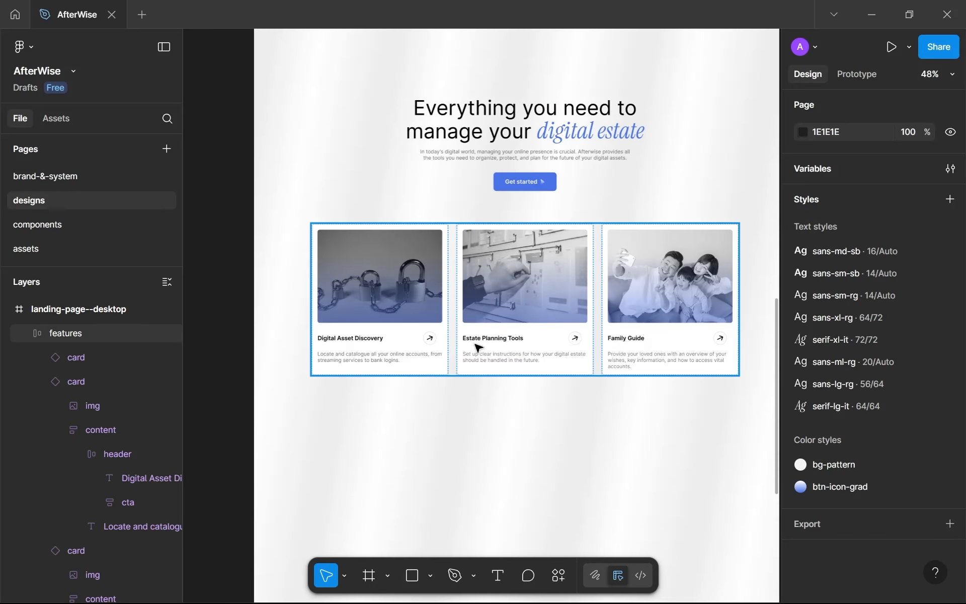
drag(468, 347, 462, 351)
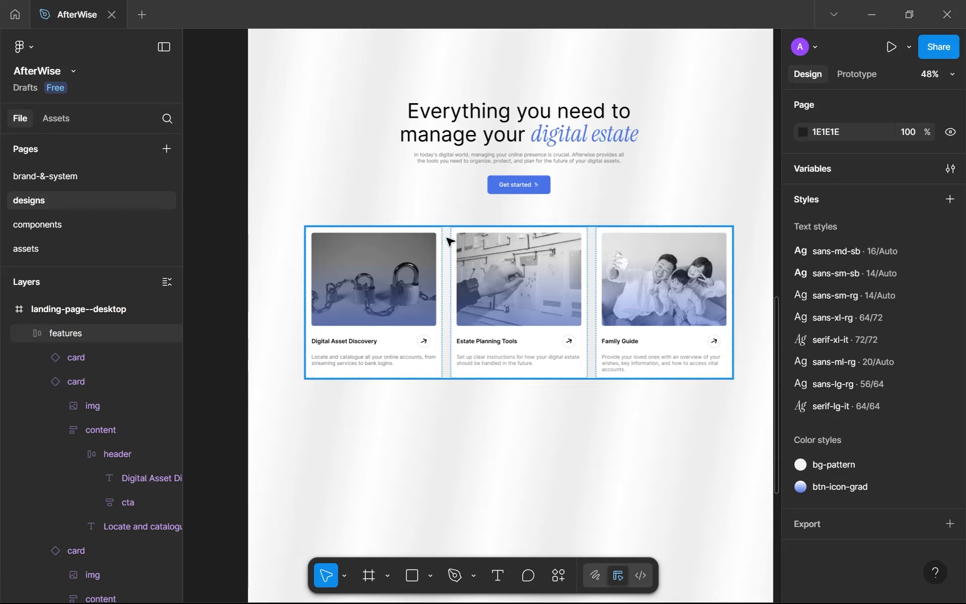
scroll(352, 298, right, 1)
scroll(352, 298, up, 1)
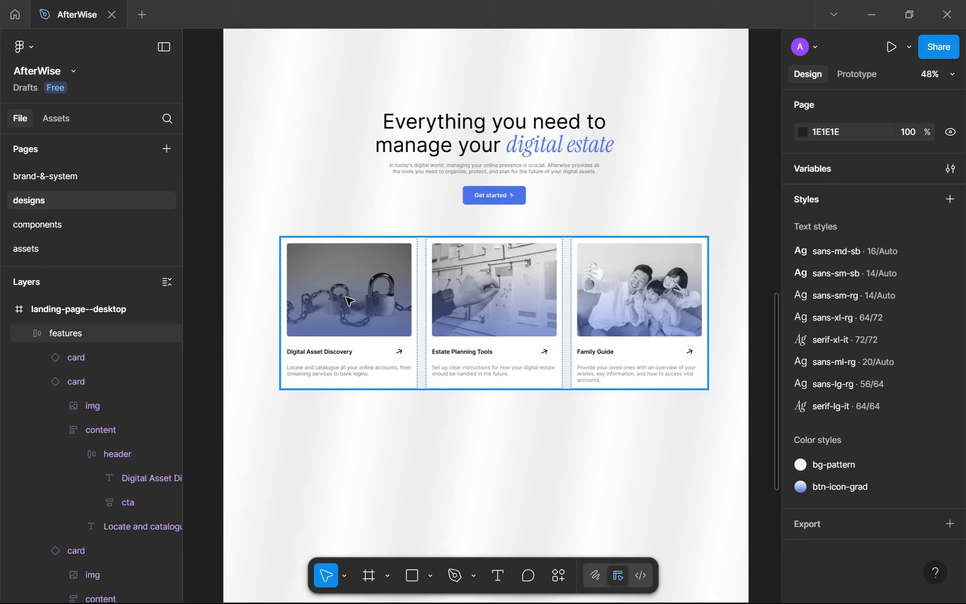
scroll(355, 312, up, 3)
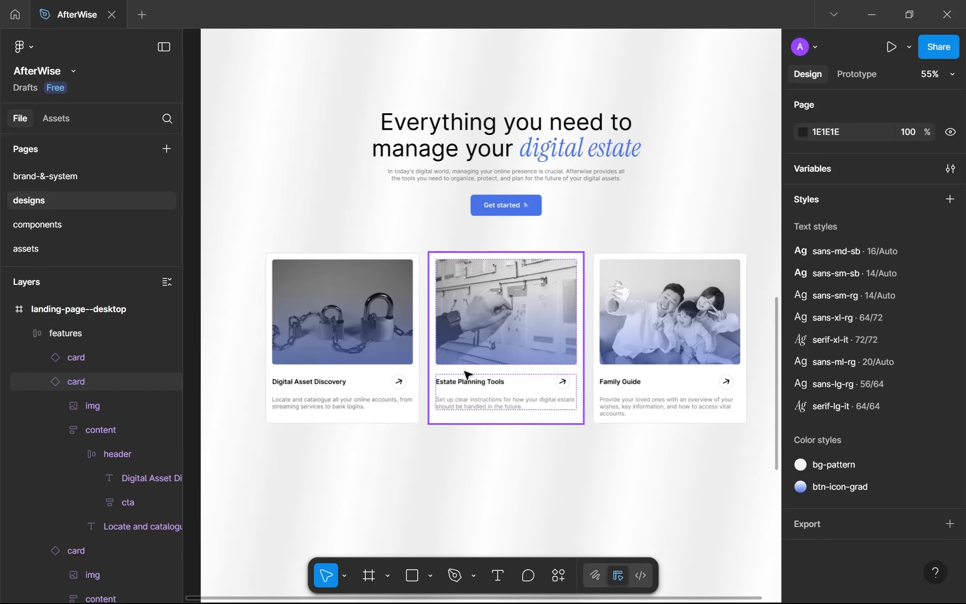
scroll(465, 371, up, 3)
scroll(467, 374, right, 1)
scroll(467, 374, up, 1)
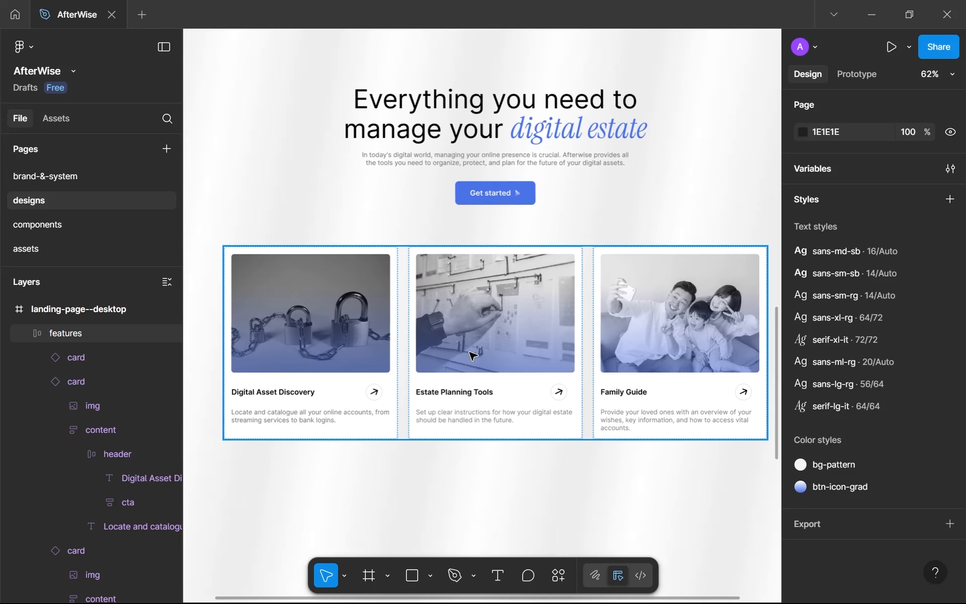
scroll(597, 429, right, 3)
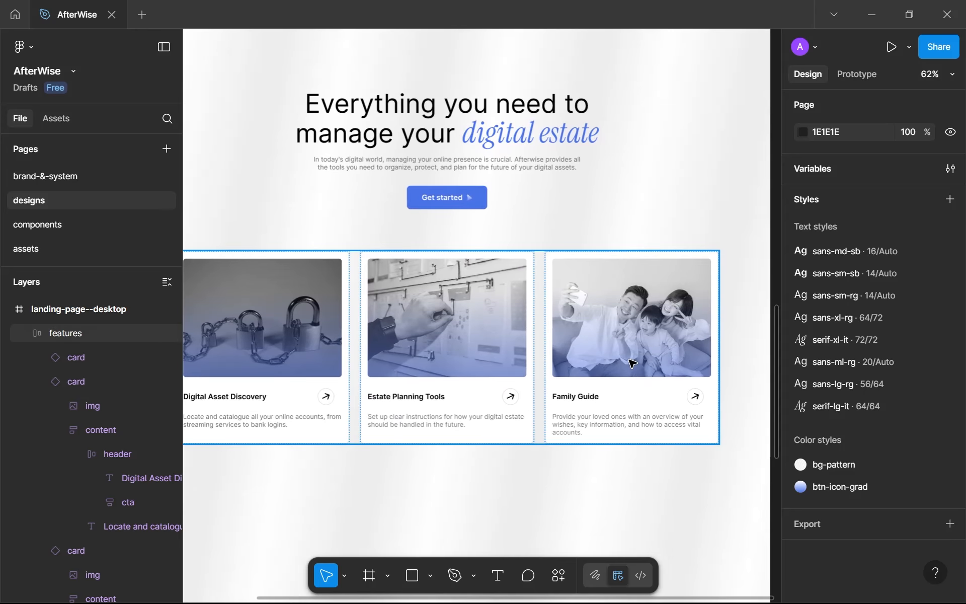
scroll(632, 364, down, 2)
- Wrap the "Everything you need to manage your digital estate" header and the card row in a vertical auto layout with a gap of 48
click(596, 351)
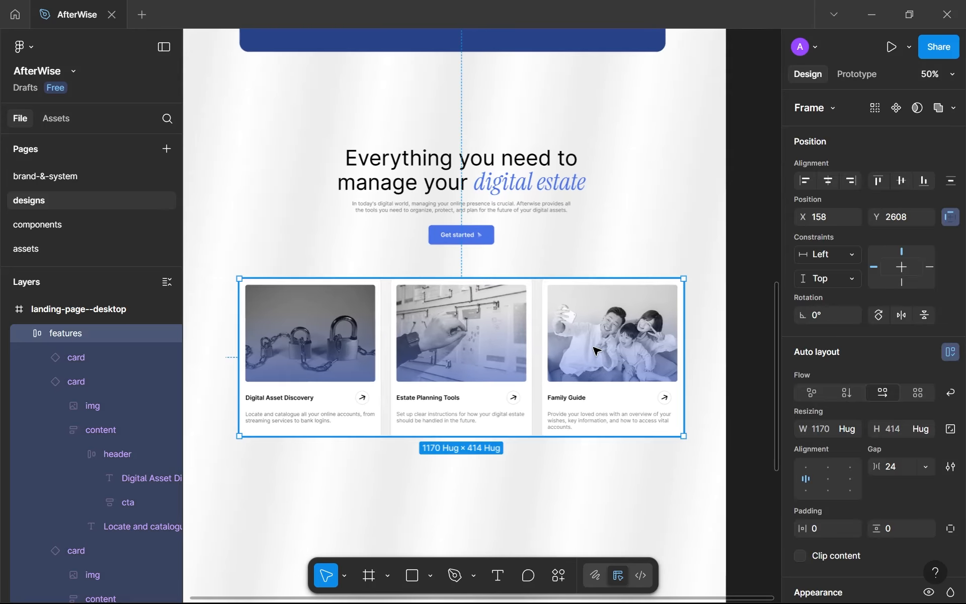
click(26, 334)
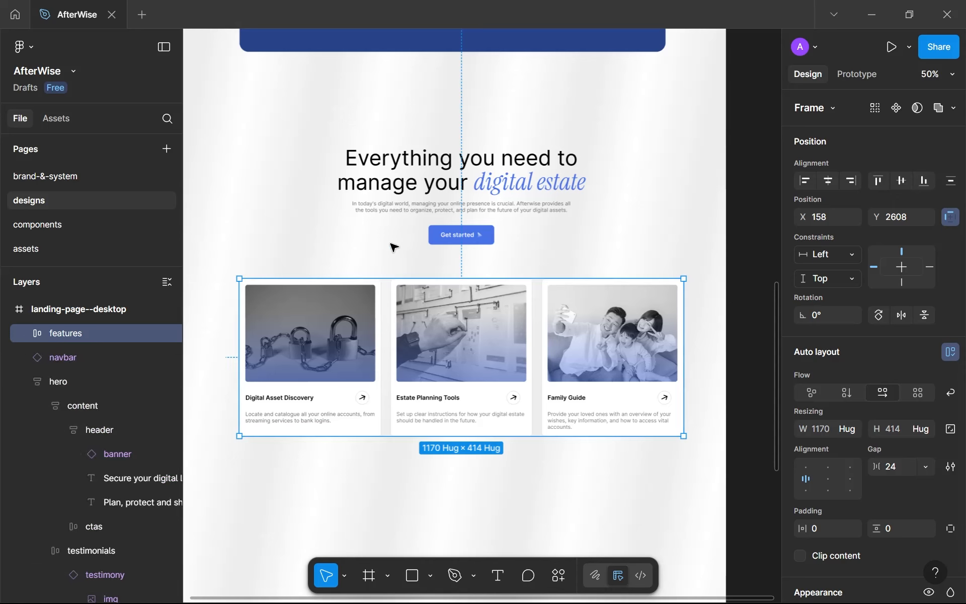
shift+click(449, 236)
key(shift+a)
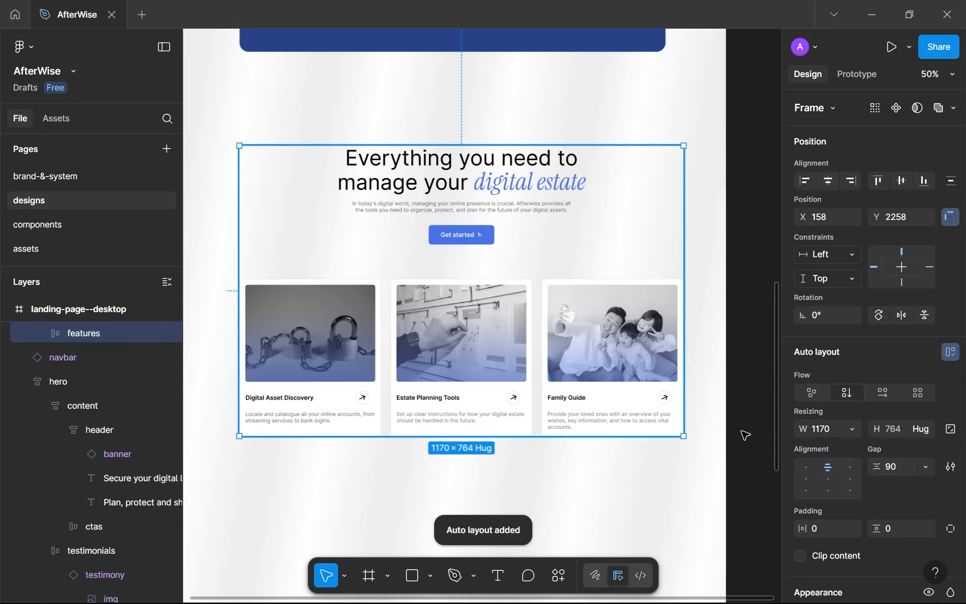
click(903, 464)
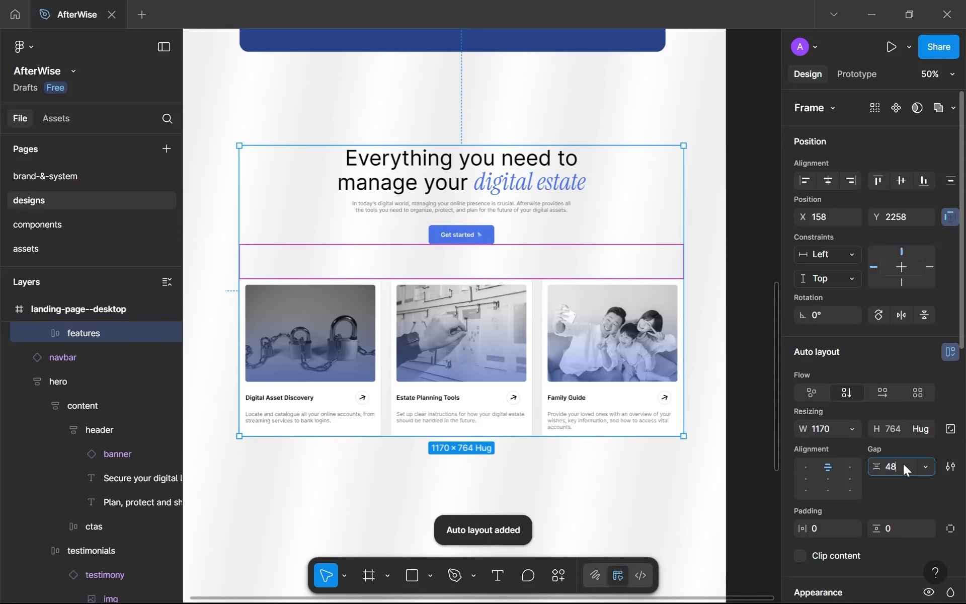
key(Return)
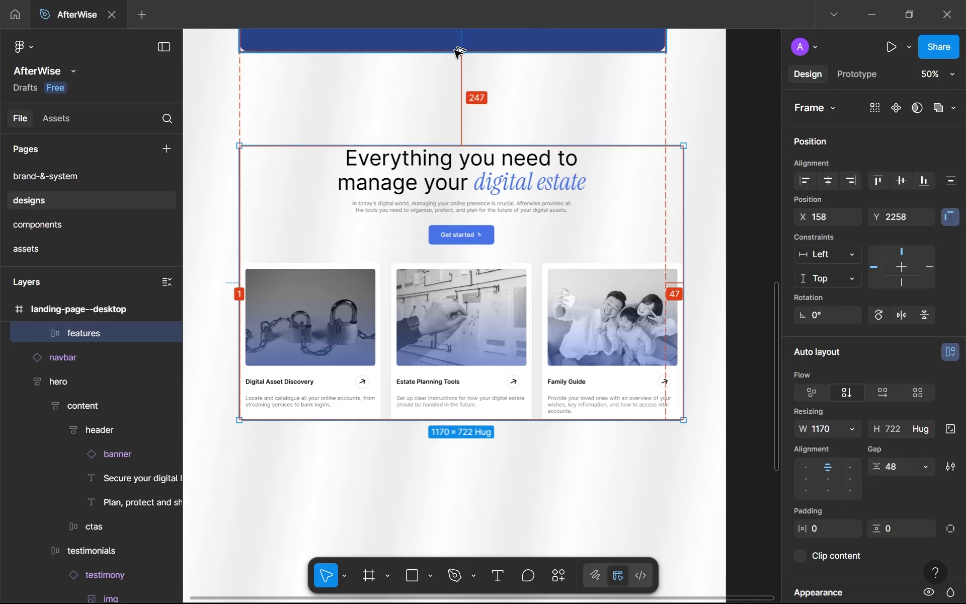
- Move the combined header-and-cards frame up to Y 2107, below the video block, and center it horizontally on the page
key(alt+Up)
key(alt+Up)
key(alt+Up)
key(alt+Up)
key(alt+Up)
key(alt+Up)
key(alt+Up)
key(alt+Up)
key(alt+Up)
key(alt+Up)
key(alt+Up)
key(alt+Up)
key(alt+Up)
key(alt+Up)
key(alt+Up)
key(alt+Up)
key(alt+Up)
key(alt+Up)
key(alt+Up)
key(alt+Up)
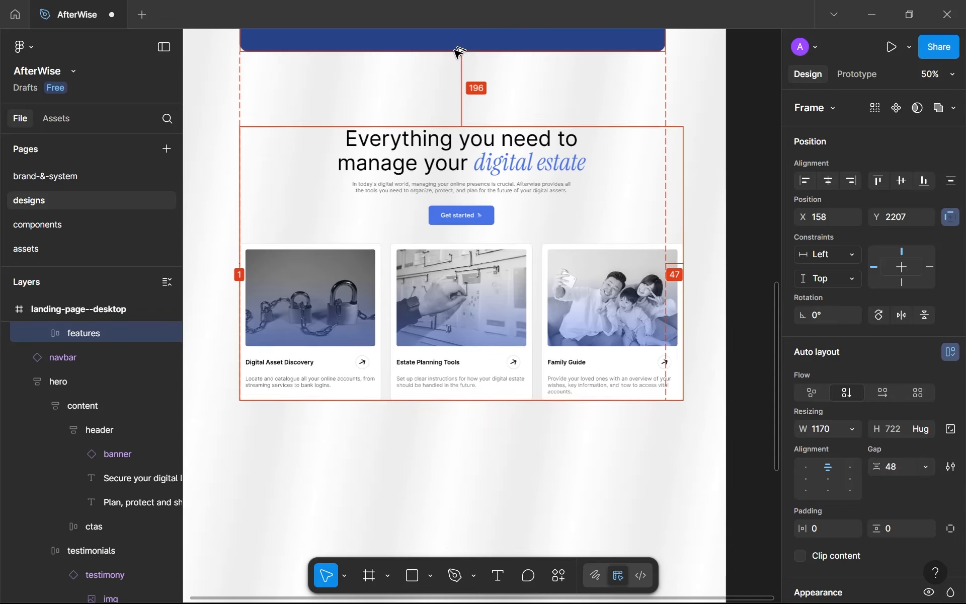
key(alt+Up)
key(alt+Up)
key(alt+Up)
key(alt+Up)
key(alt+Up)
key(alt+Up)
key(alt+Up)
key(alt+Up)
key(alt+Up)
key(alt+Up)
key(alt+Up)
key(alt+Up)
key(alt+Up)
key(alt+Up)
key(alt+Up)
key(alt+Up)
key(alt+Up)
key(alt+Up)
key(alt+Up)
key(alt+Up)
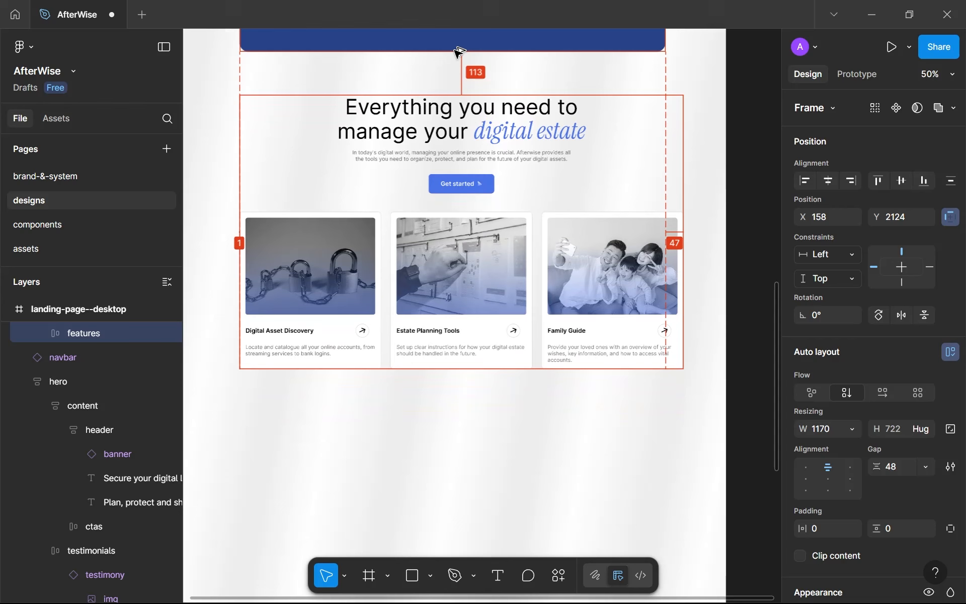
key(alt+Up)
key(alt+Up)
key(alt+Up)
key(alt+Up)
key(alt+Up)
key(alt+Up)
key(alt+Up)
key(alt+Up)
key(alt+Up)
key(alt+Up)
key(alt+Up)
key(alt+Up)
key(alt+Up)
key(alt+Up)
key(alt+Up)
key(alt+Up)
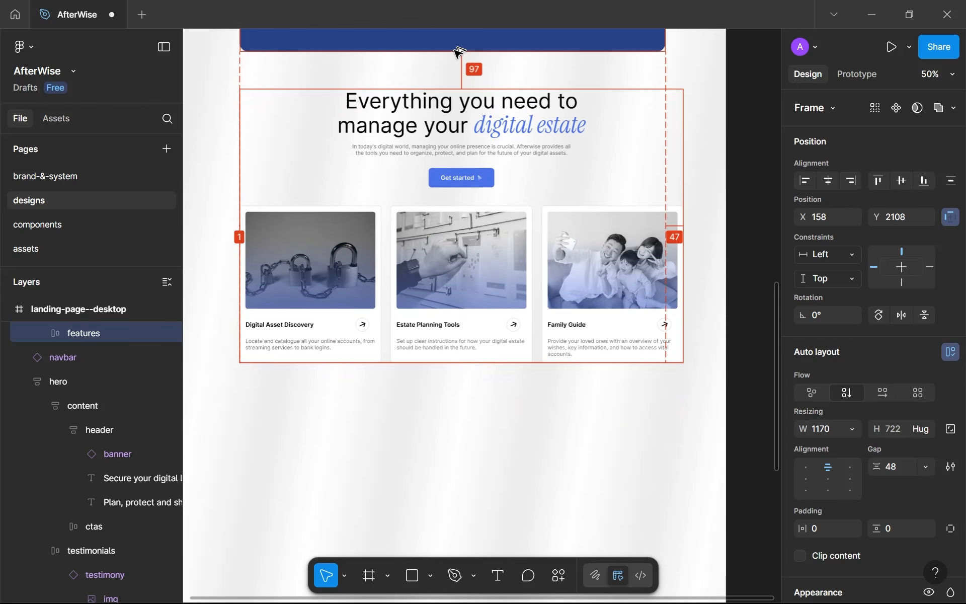
key(alt+Up)
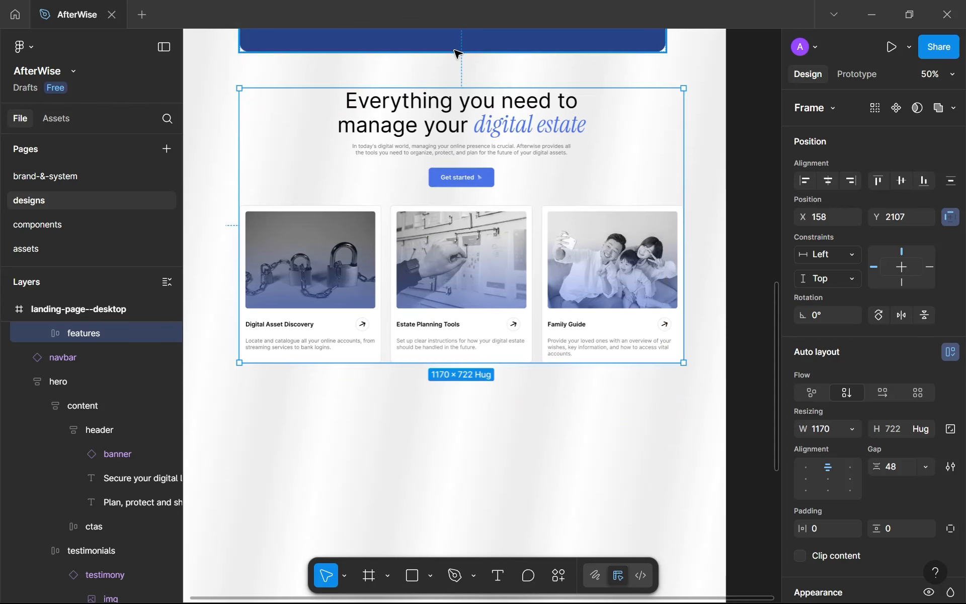
click(828, 180)
click(611, 400)
- Rename the new wrapper frame around the header and the card row as "features"
scroll(611, 400, down, 1)
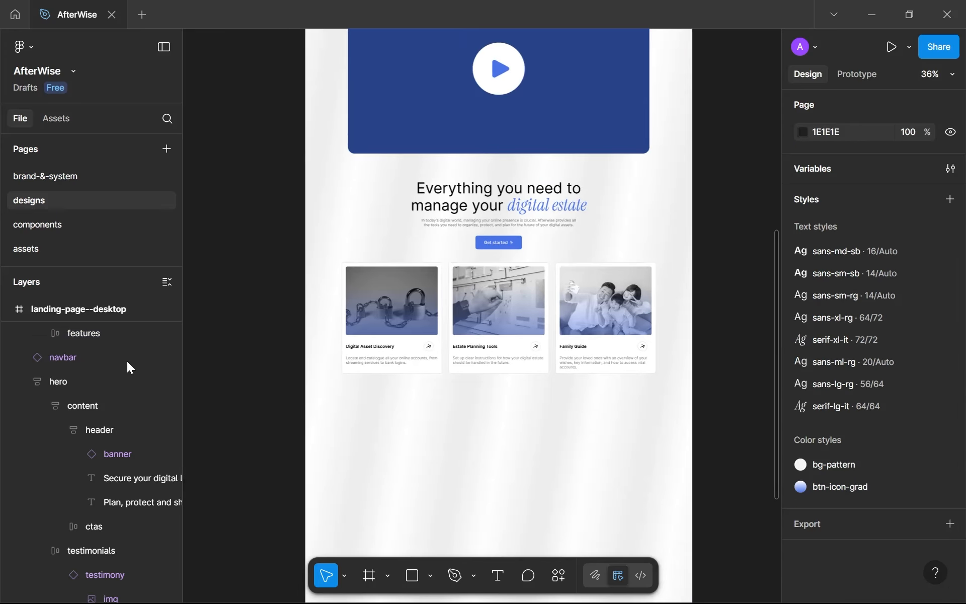
scroll(47, 370, up, 3)
click(45, 358)
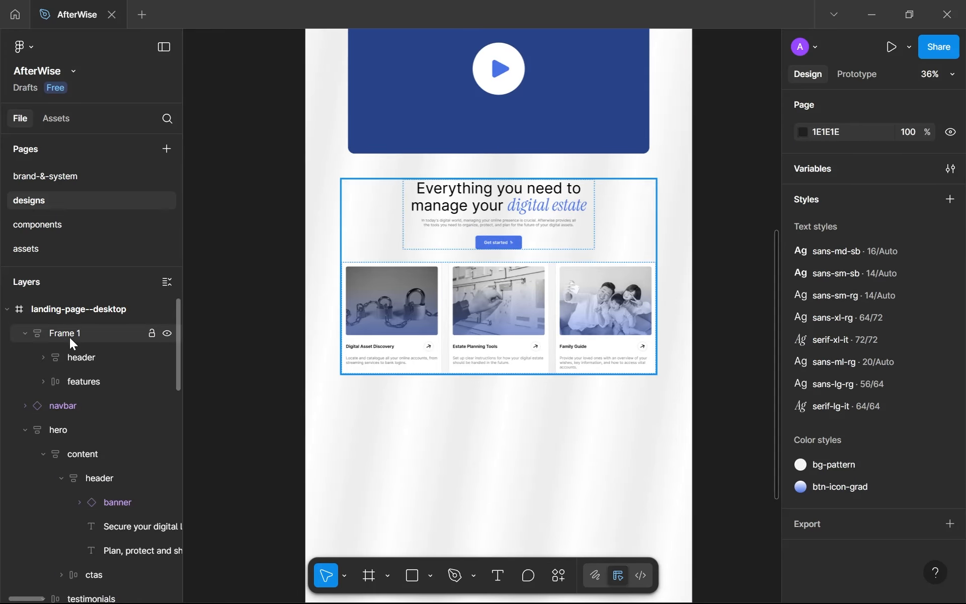
double_click(74, 340)
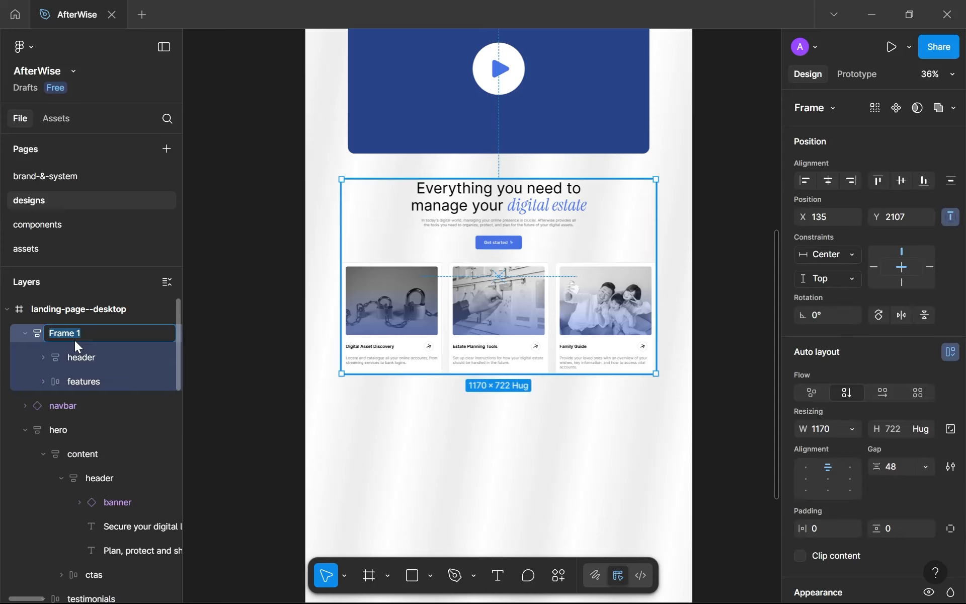
text(features)
key(Return)
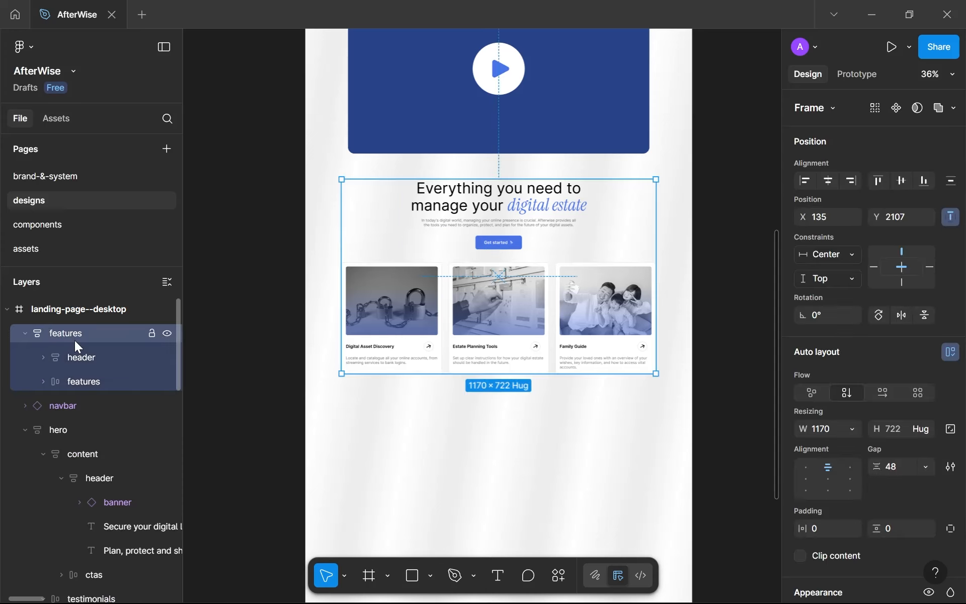
- Collapse the features and hero layer groups and move the features frame below video in the layer order
click(30, 334)
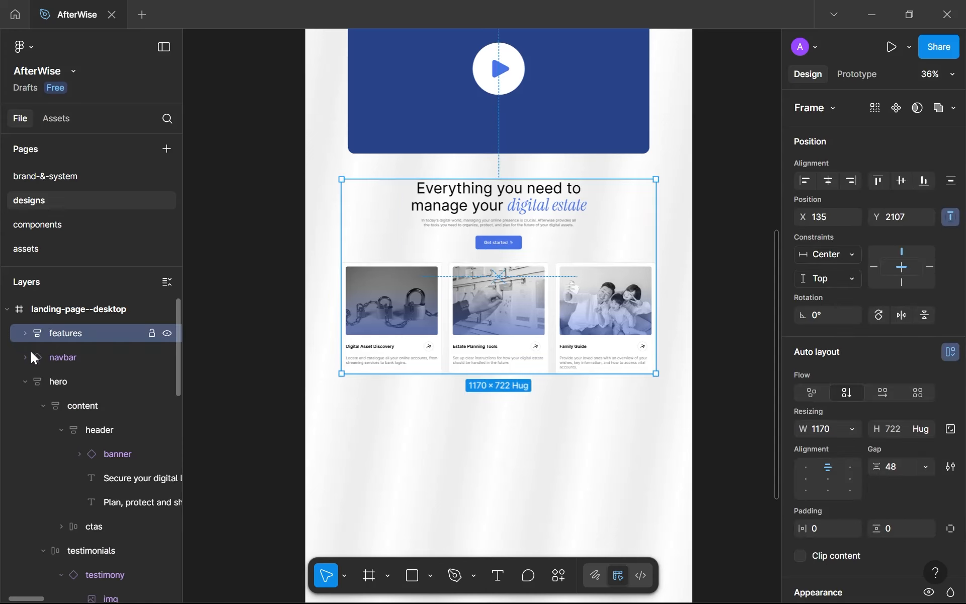
click(23, 378)
click(27, 403)
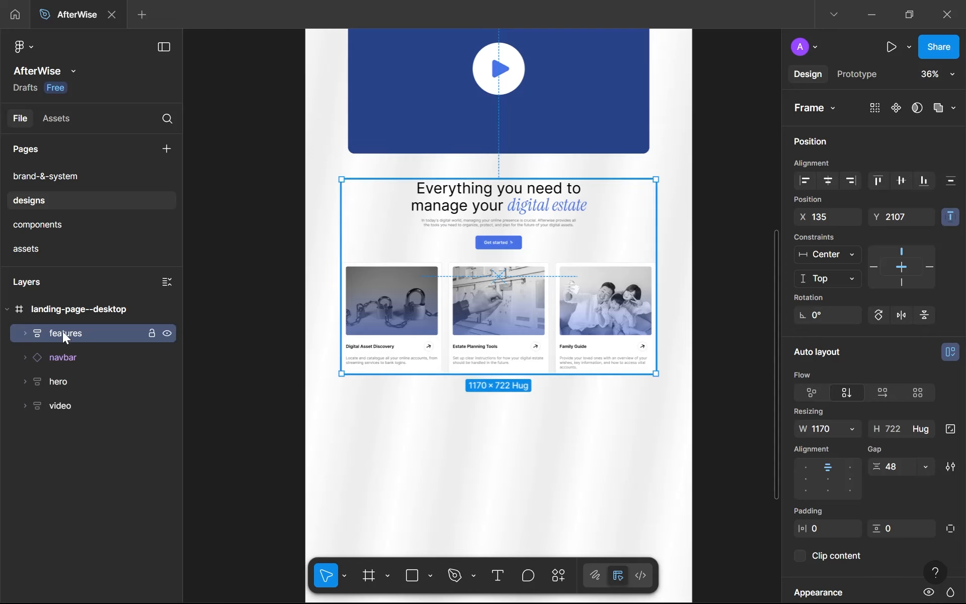
drag(62, 332, 57, 417)
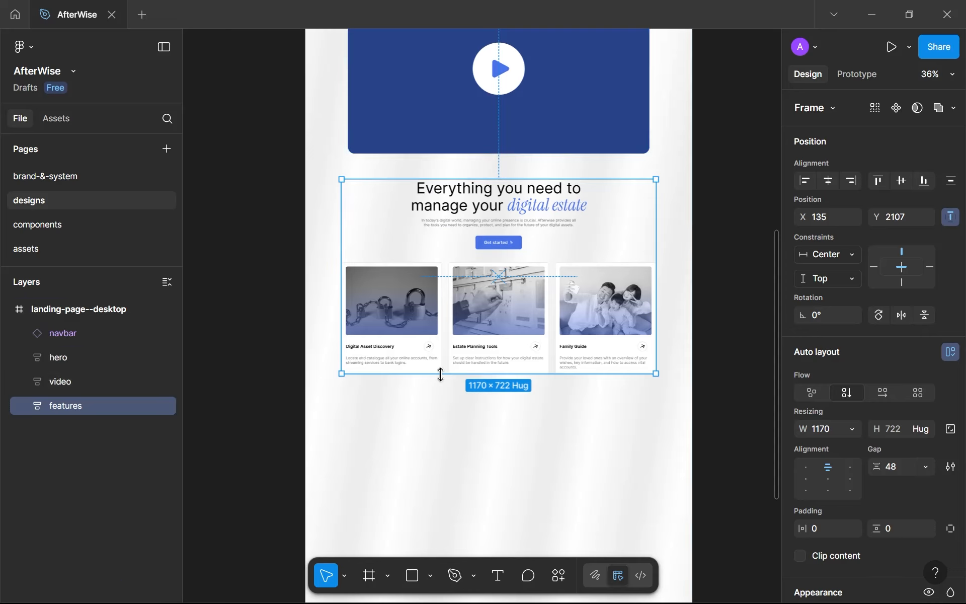
click(458, 441)
- Shorten the landing-page--desktop frame to a height of about 2901, ending just below the feature cards
scroll(458, 441, down, 2)
drag(458, 441, 441, 452)
scroll(442, 452, down, 2)
scroll(445, 455, down, 2)
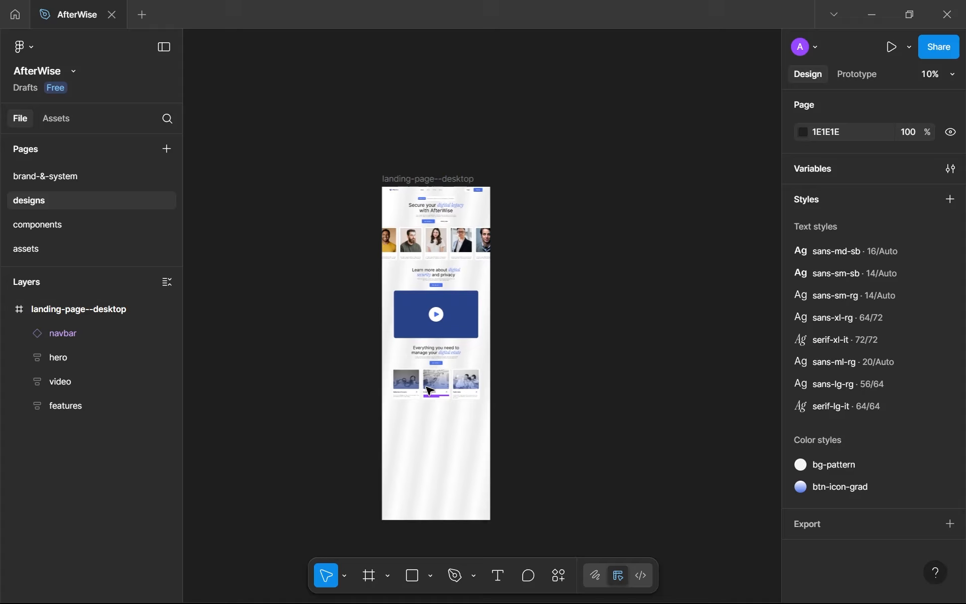
click(448, 521)
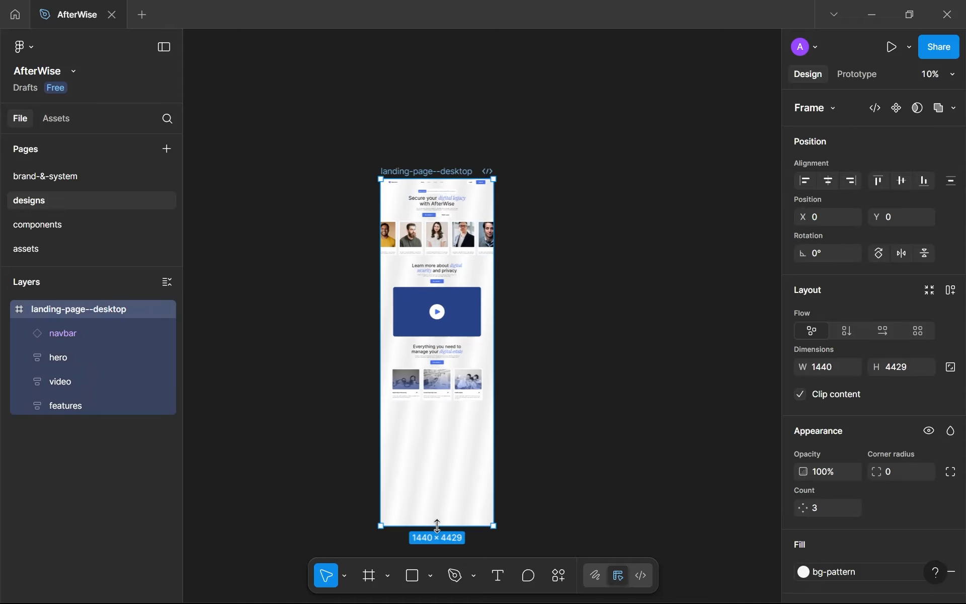
drag(437, 525, 437, 406)
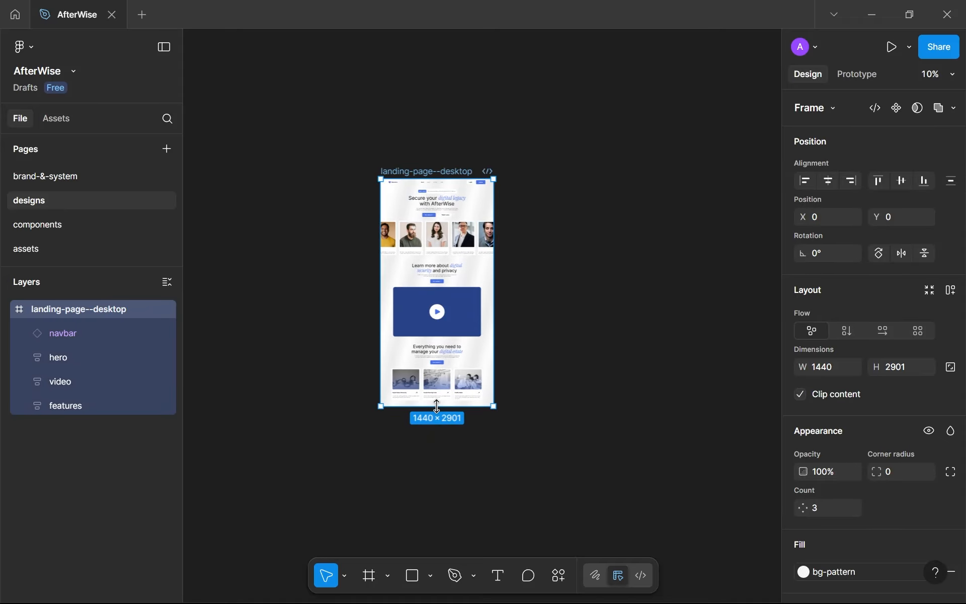
scroll(437, 406, up, 5)
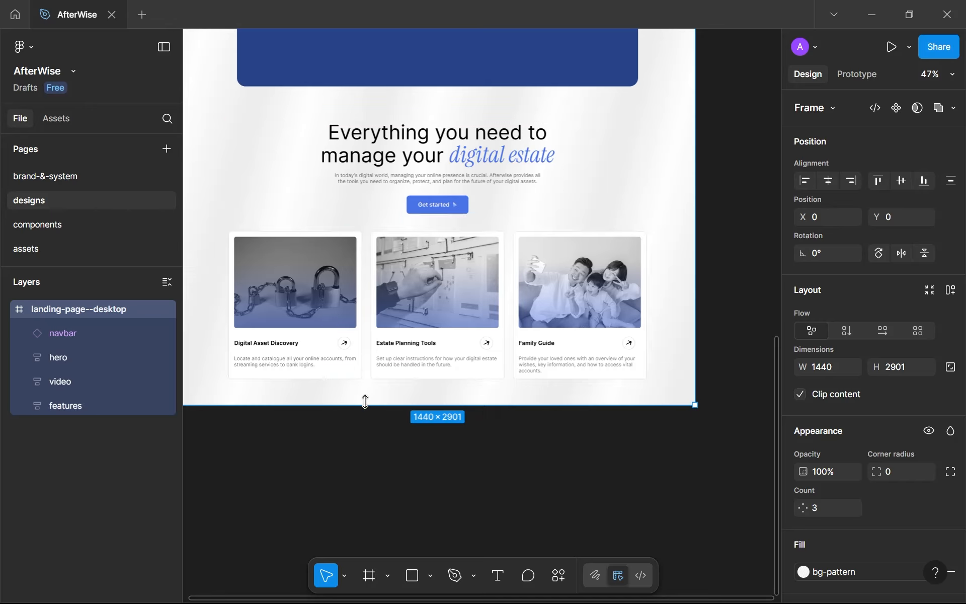
drag(371, 405, 371, 405)
click(351, 434)
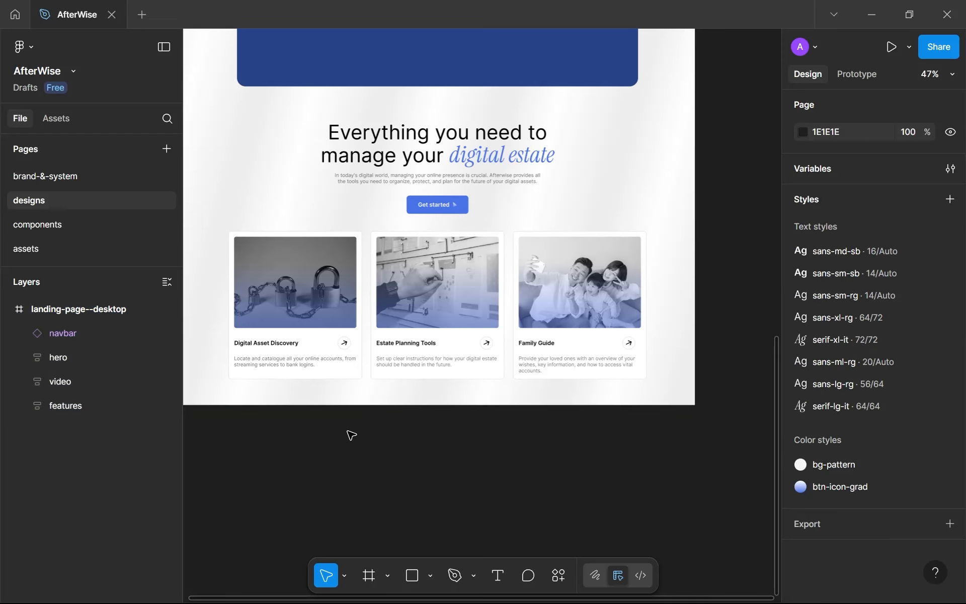
scroll(366, 319, down, 3)
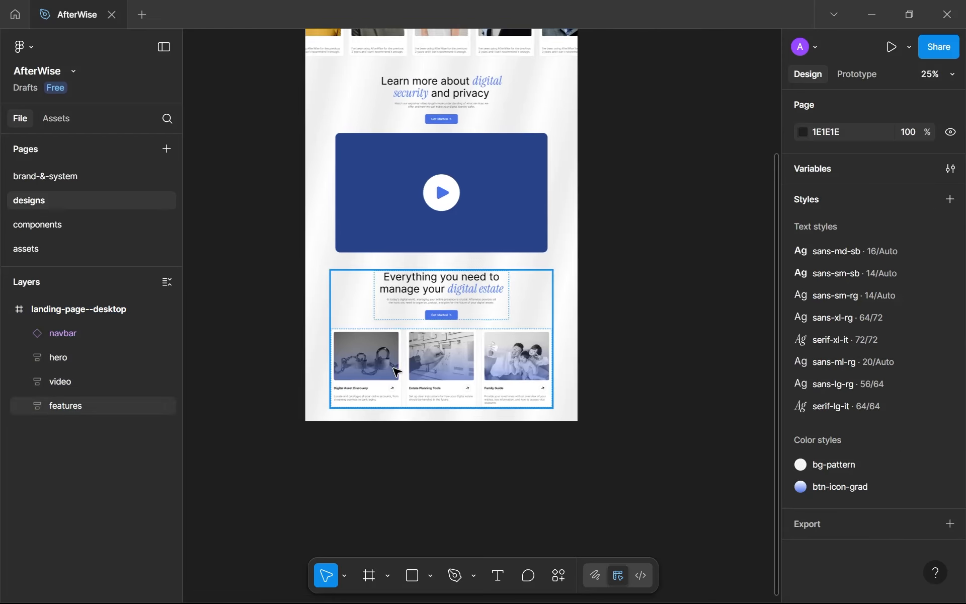